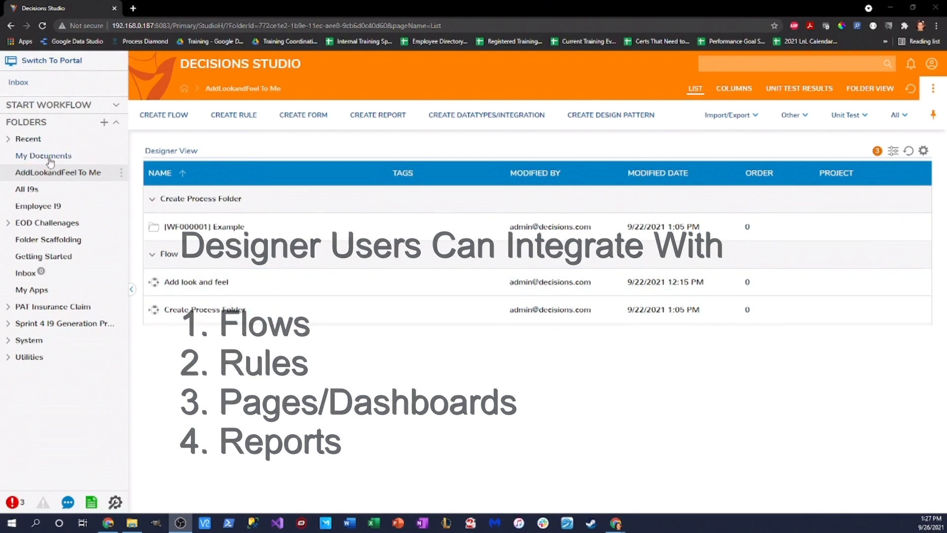
Step: Create a root-level Designer Project folder named 'Integration with Decisions'
left_click(121, 173)
left_click(178, 159)
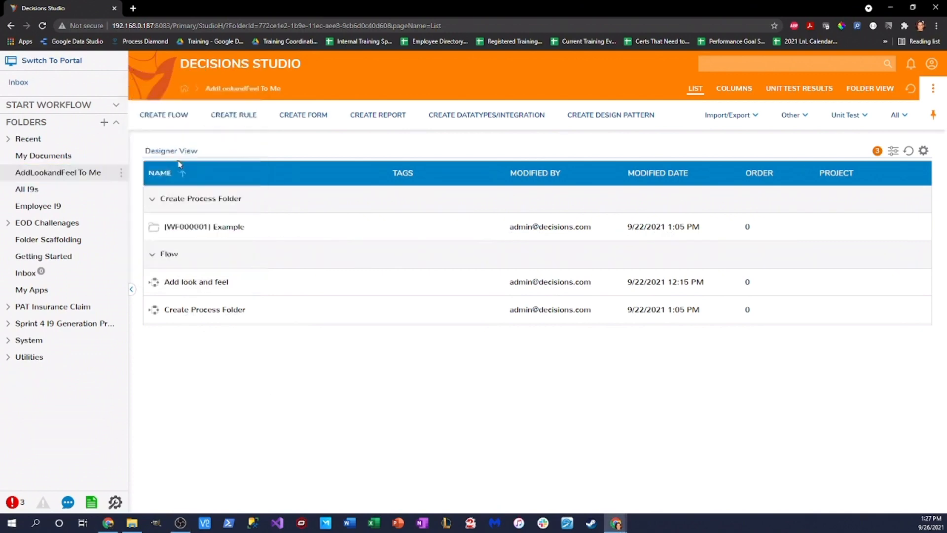
left_click(573, 353)
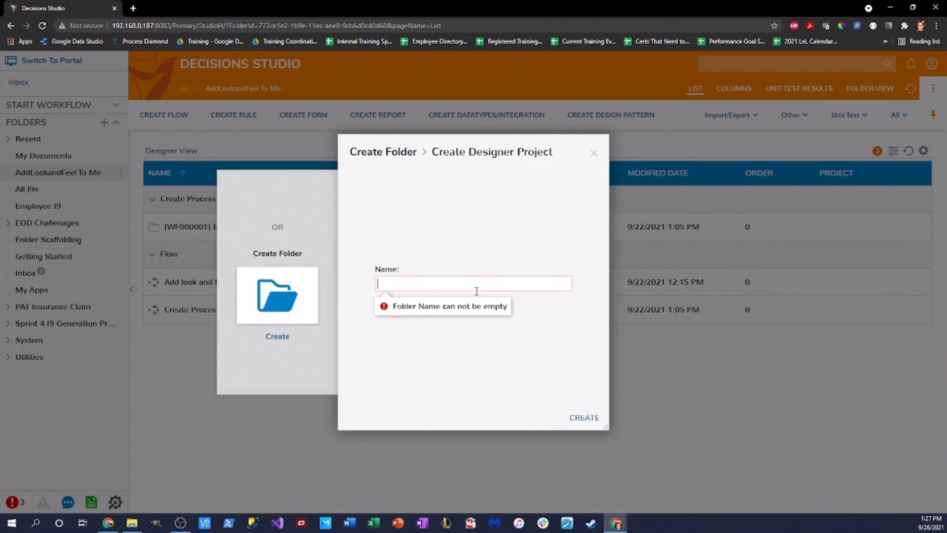
type("INvo")
key("BackSpace")
key("BackSpace")
key("BackSpace")
type("nteg")
key("BackSpace")
type("tegration with Decisions")
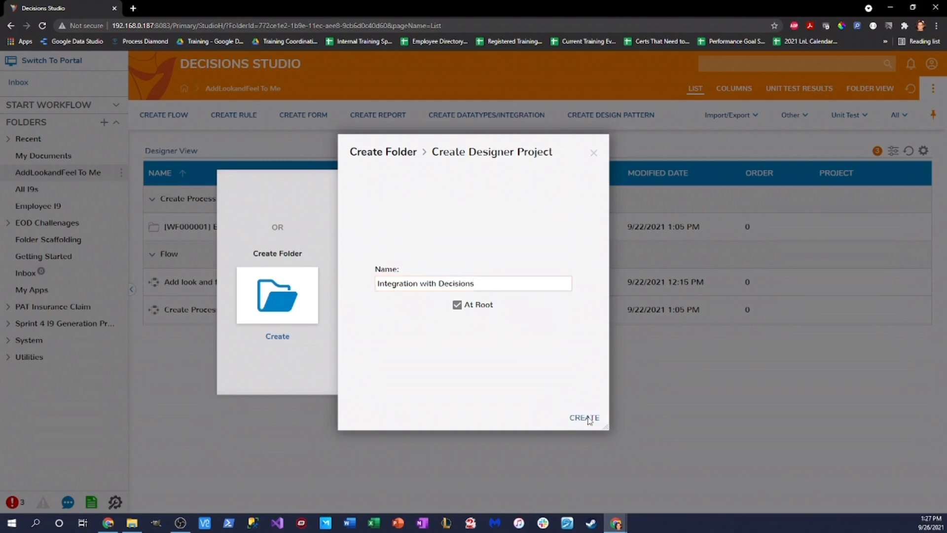
left_click(584, 418)
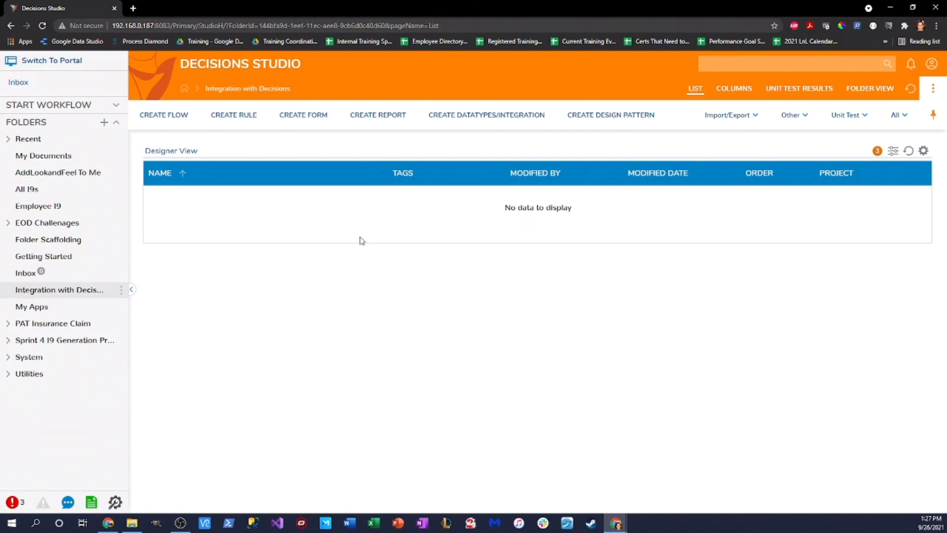
Step: Create a standard Flow named 'Integrate with Flows' in the project
left_click(167, 116)
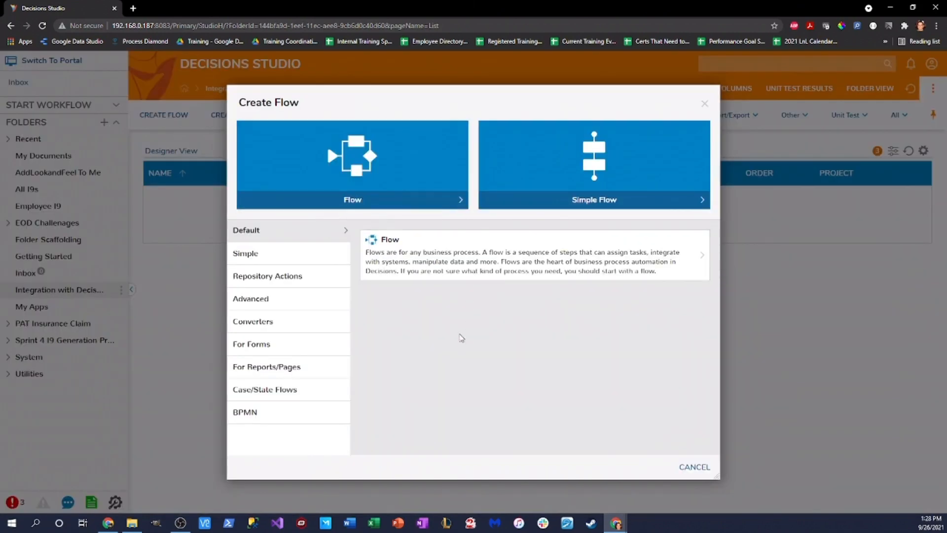
left_click(386, 171)
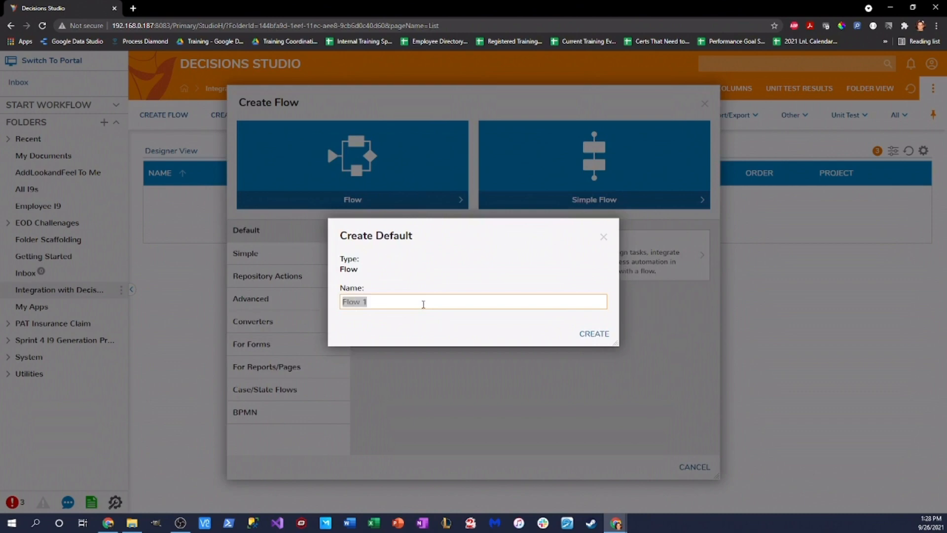
type("Integrate with Flows")
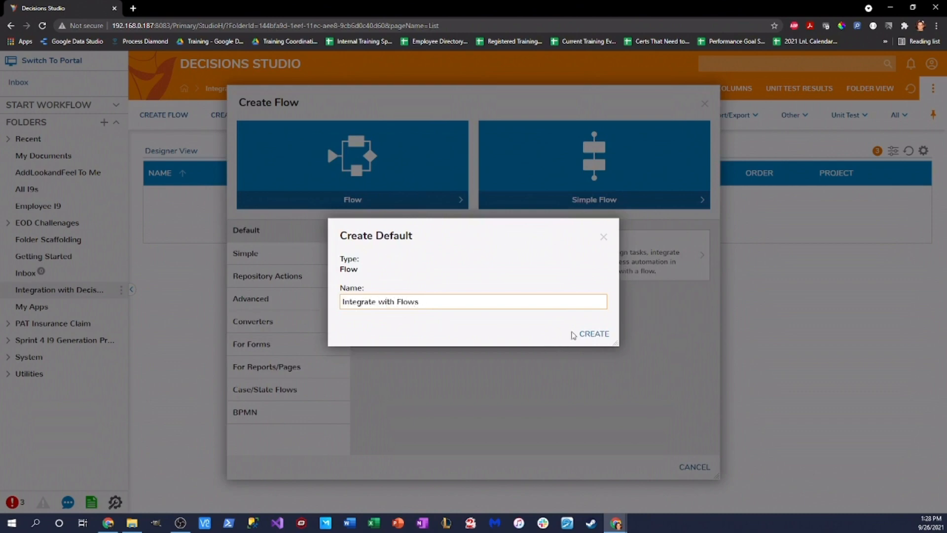
left_click(573, 334)
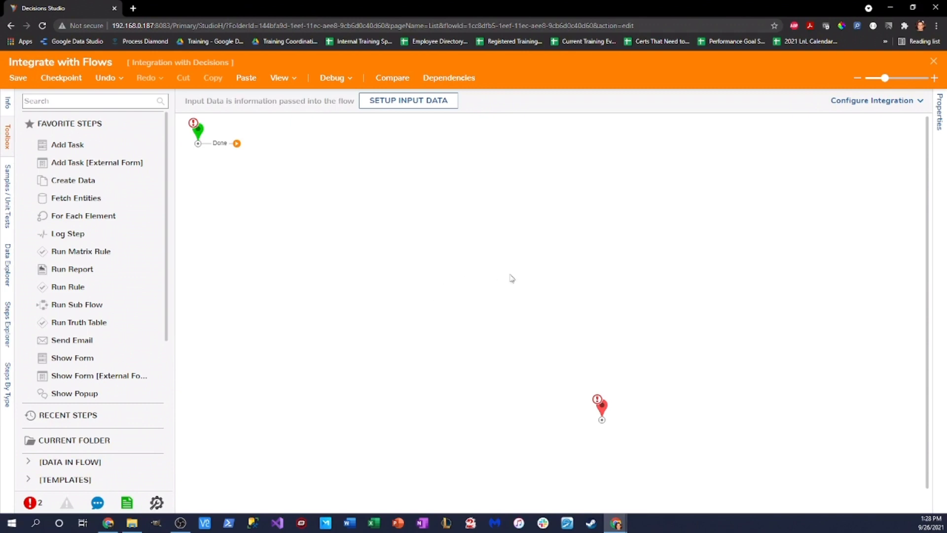
Step: Set the flow's integration type to API Service, allowing GET and POST methods
left_click(919, 102)
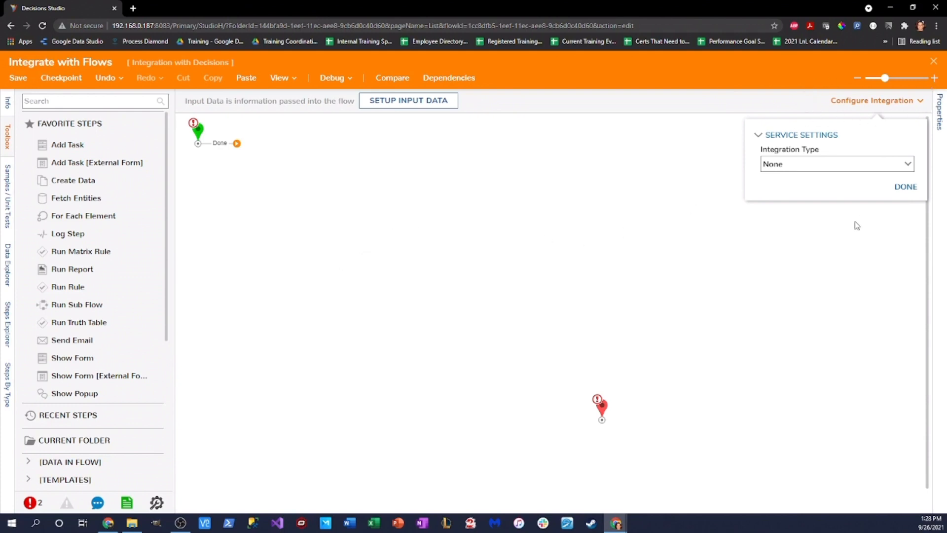
left_click(908, 165)
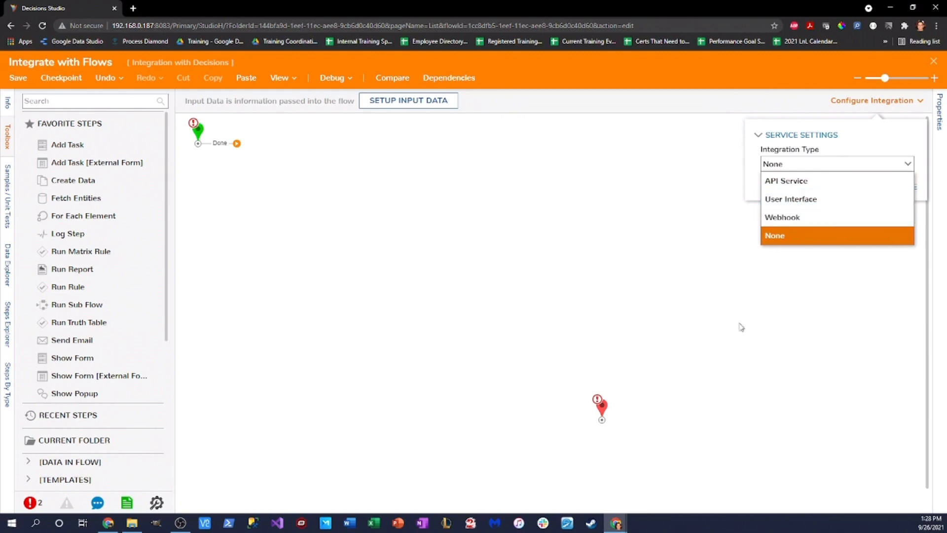
left_click(781, 182)
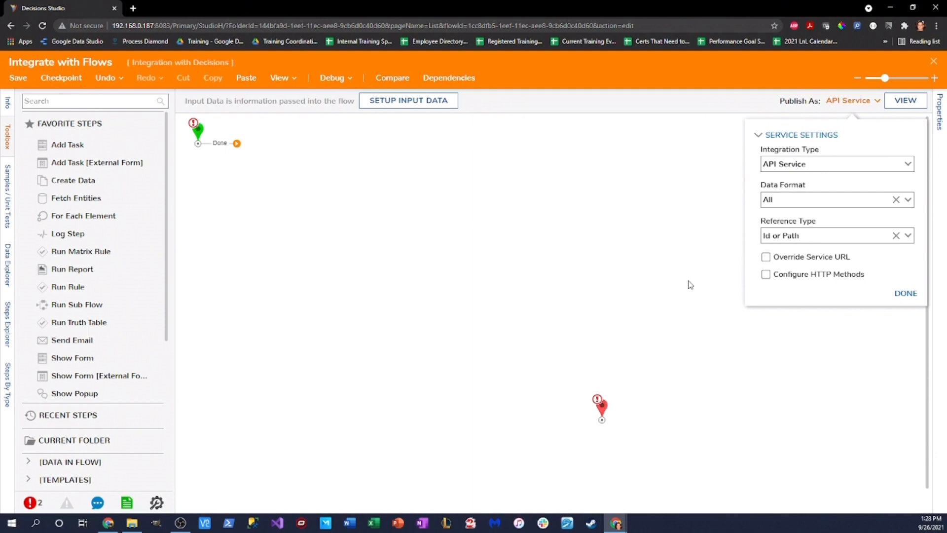
left_click(765, 274)
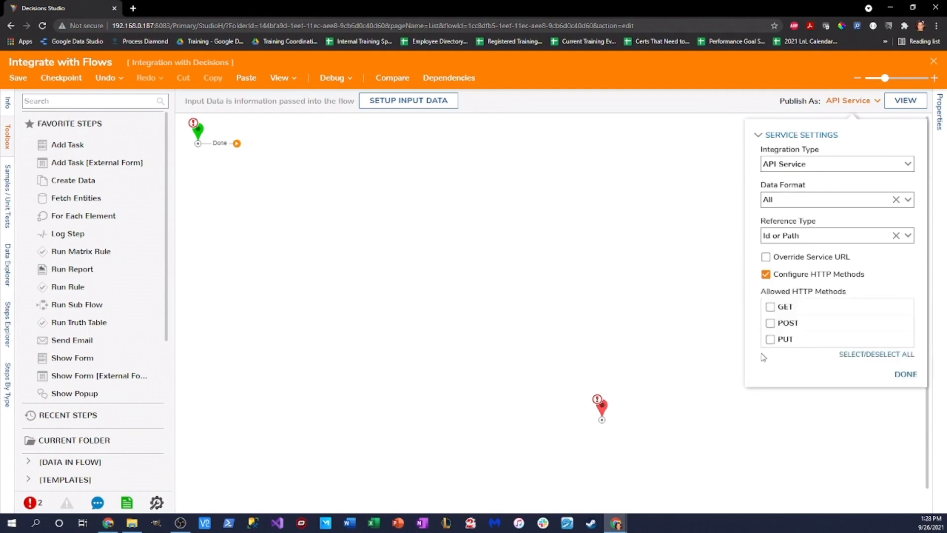
left_click(770, 308)
left_click(770, 323)
Step: Keep the Reference Type at Id or Path, finish the settings, and view integration details
left_click_drag(762, 235, 811, 235)
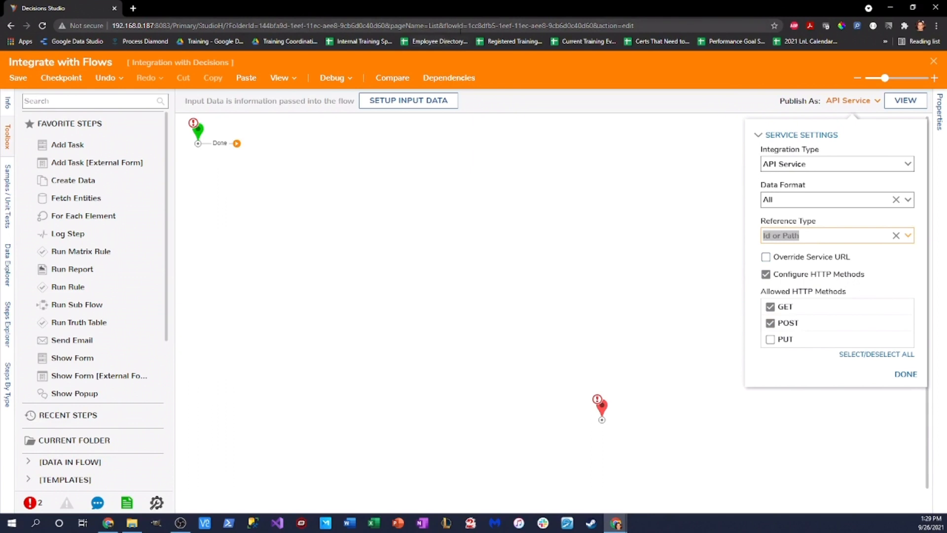
left_click_drag(467, 26, 593, 26)
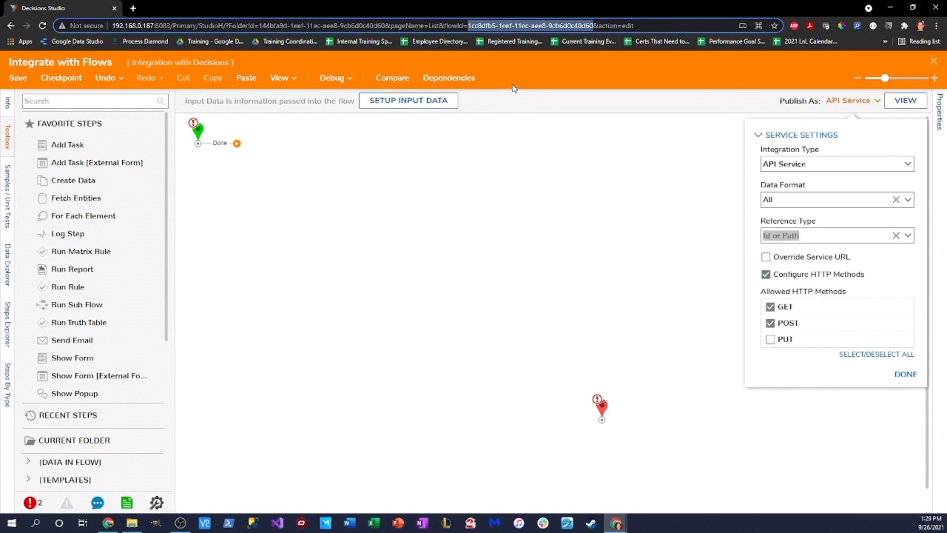
left_click(908, 235)
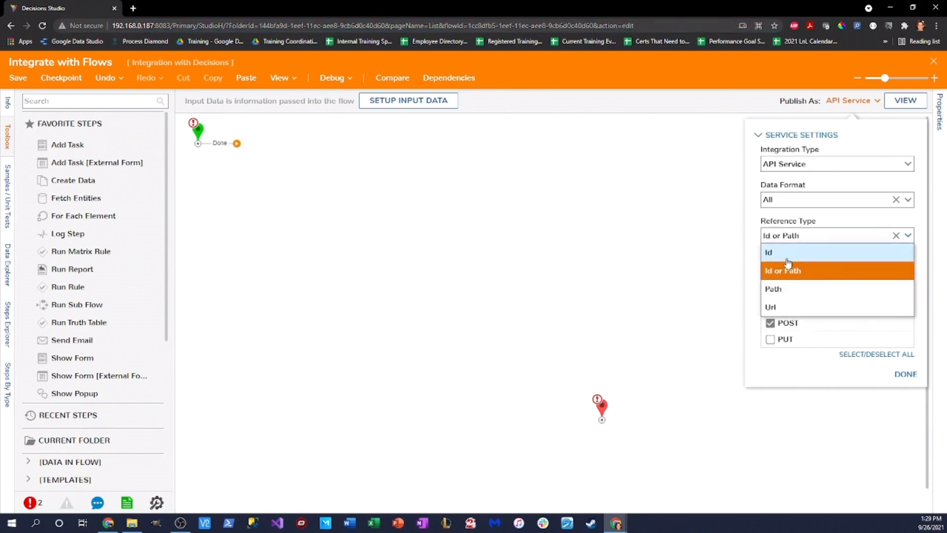
left_click(757, 219)
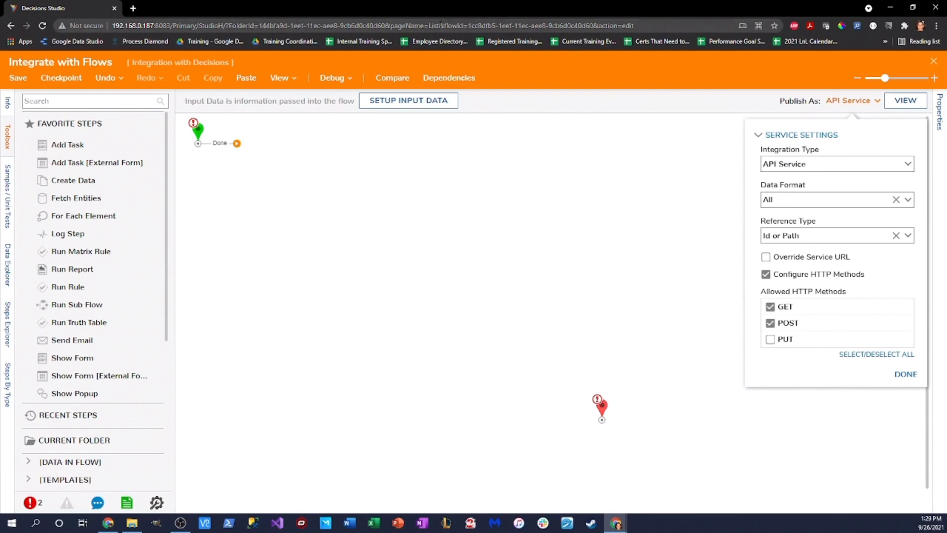
left_click_drag(468, 25, 543, 26)
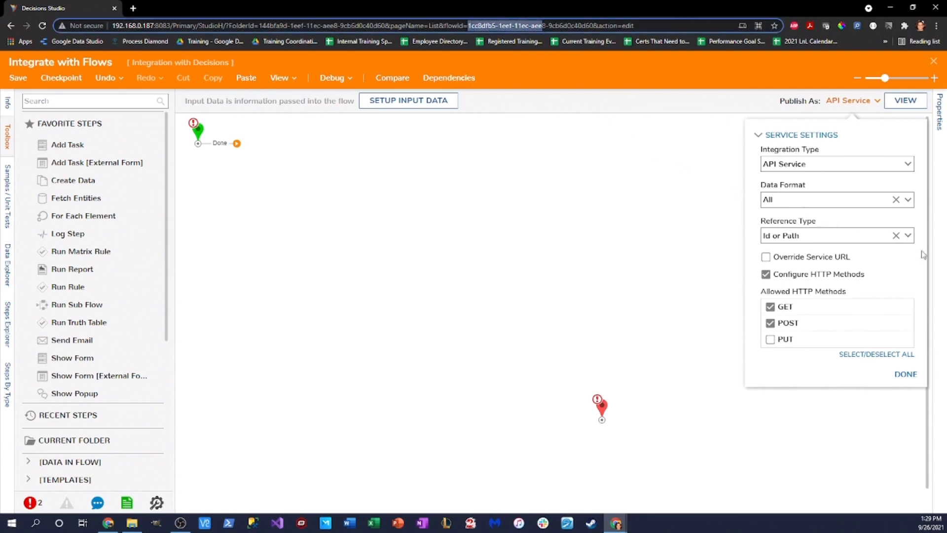
left_click(907, 235)
left_click(794, 288)
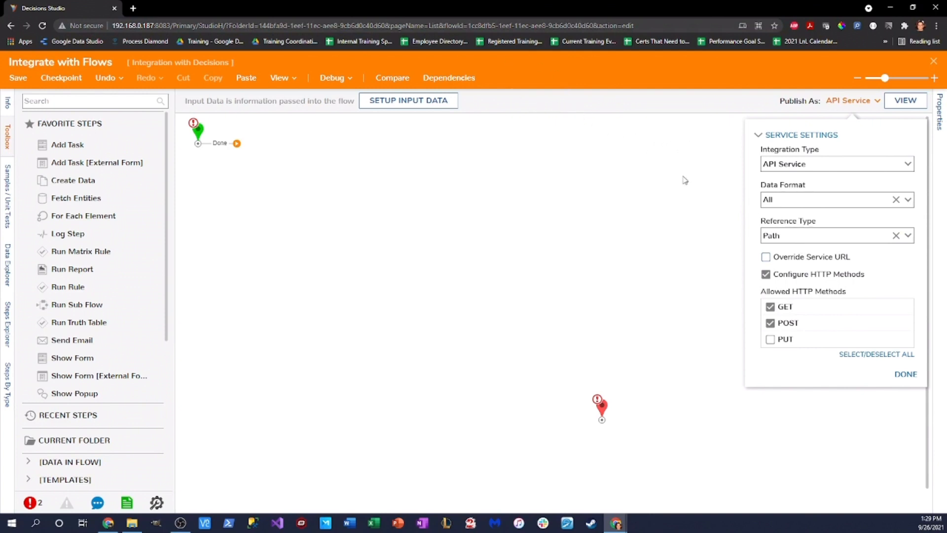
left_click(907, 236)
left_click(808, 269)
left_click(905, 374)
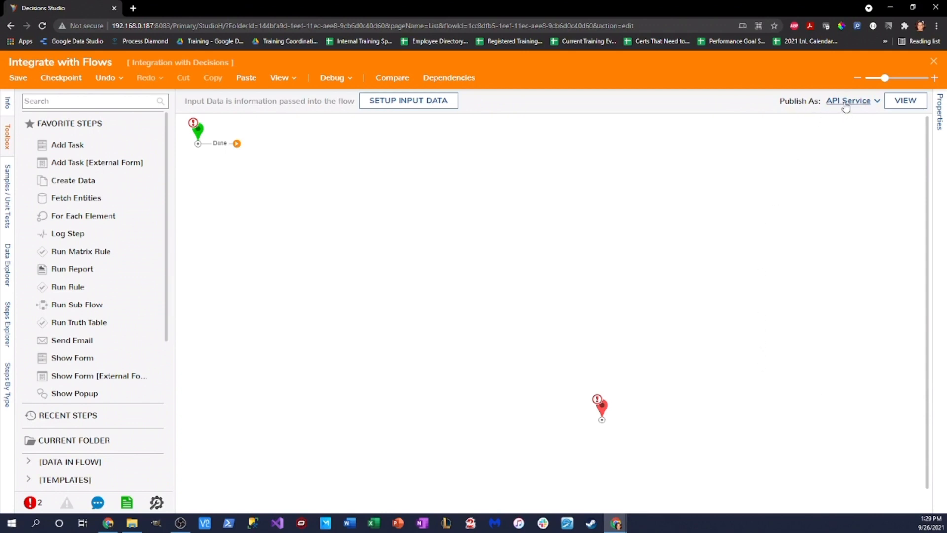
left_click(905, 101)
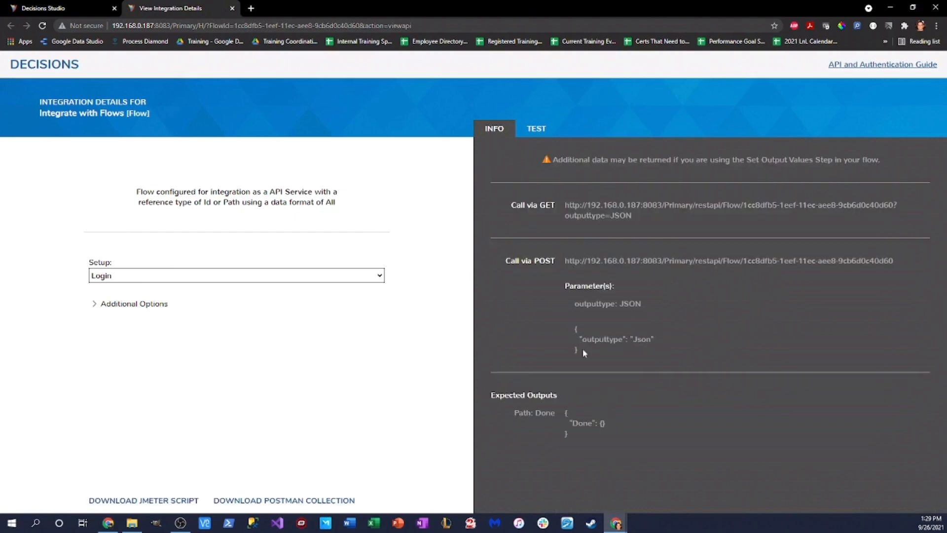
Step: Choose the AdminSession setup under Additional Options, then switch to the Test panel
left_click(93, 304)
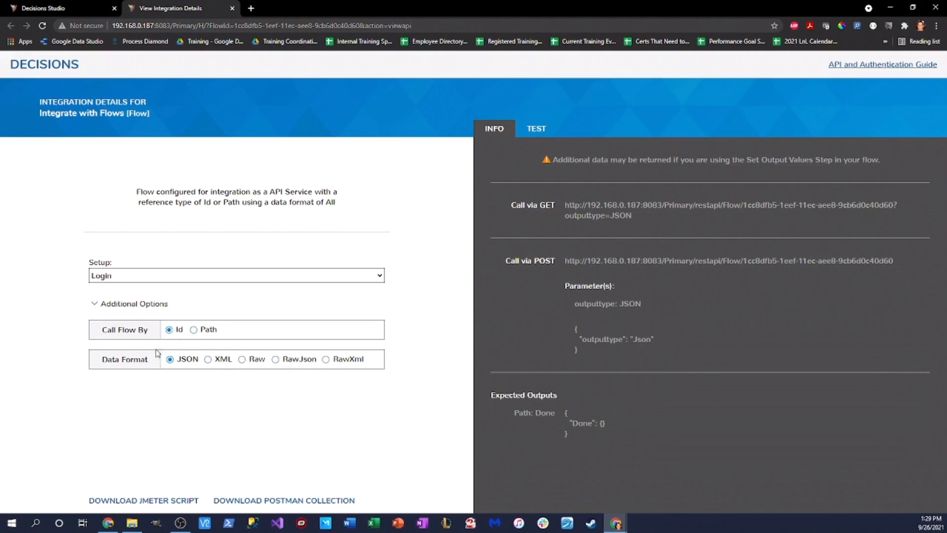
left_click(382, 278)
left_click(409, 263)
left_click(380, 279)
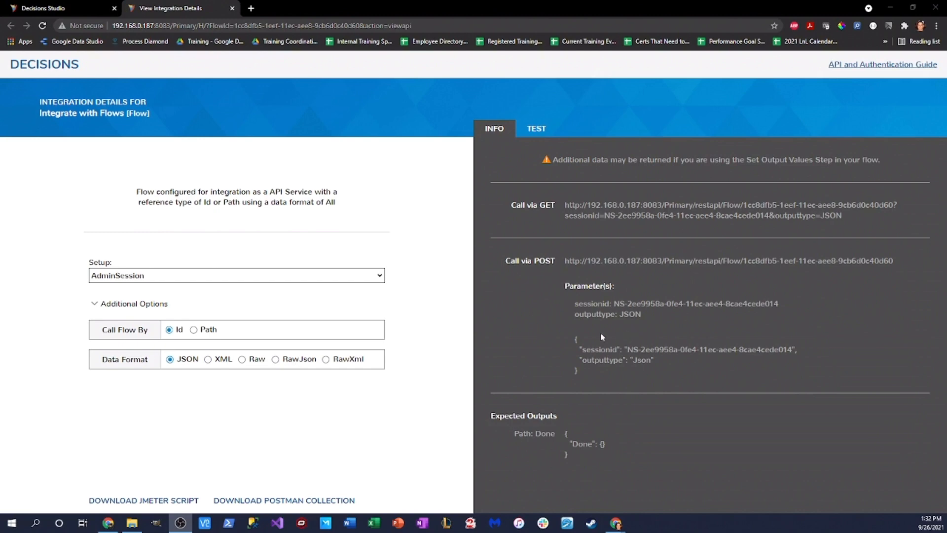
left_click(537, 129)
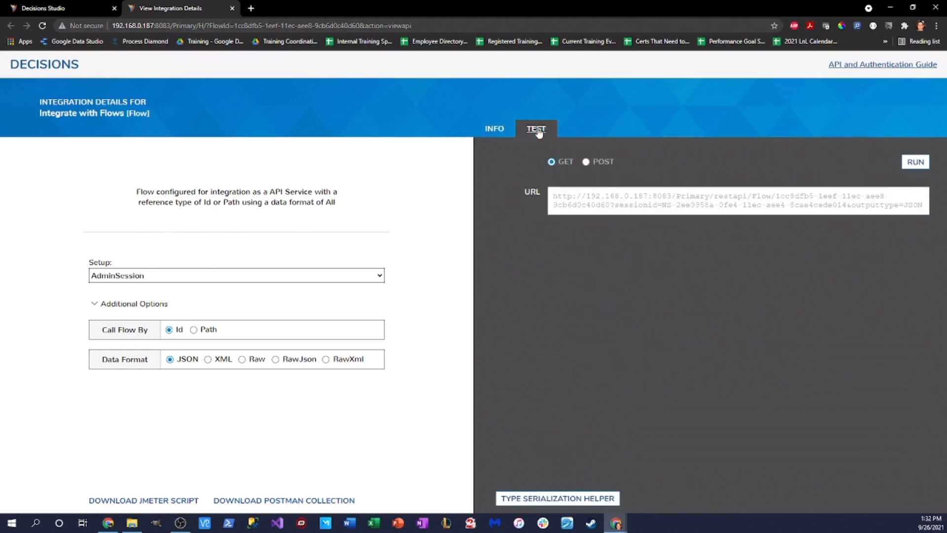
Step: Run the POST test, connect the flow's start directly to its end, save, and rerun to get Done
left_click(586, 162)
left_click(915, 161)
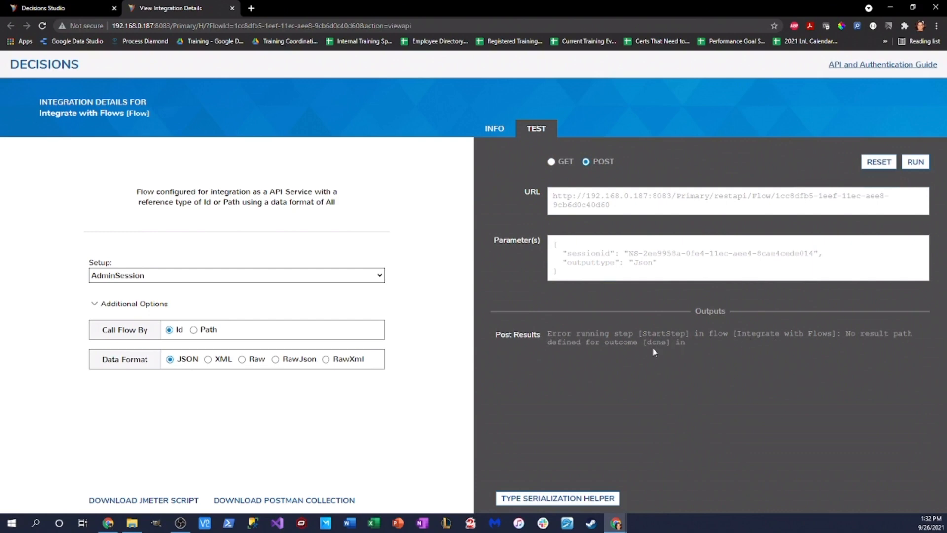
left_click(57, 9)
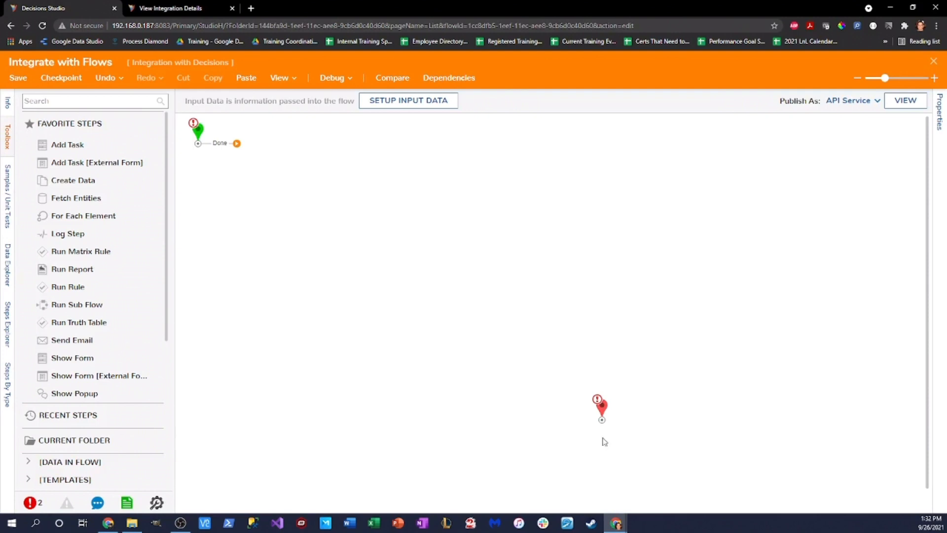
left_click_drag(236, 143, 602, 419)
left_click(18, 77)
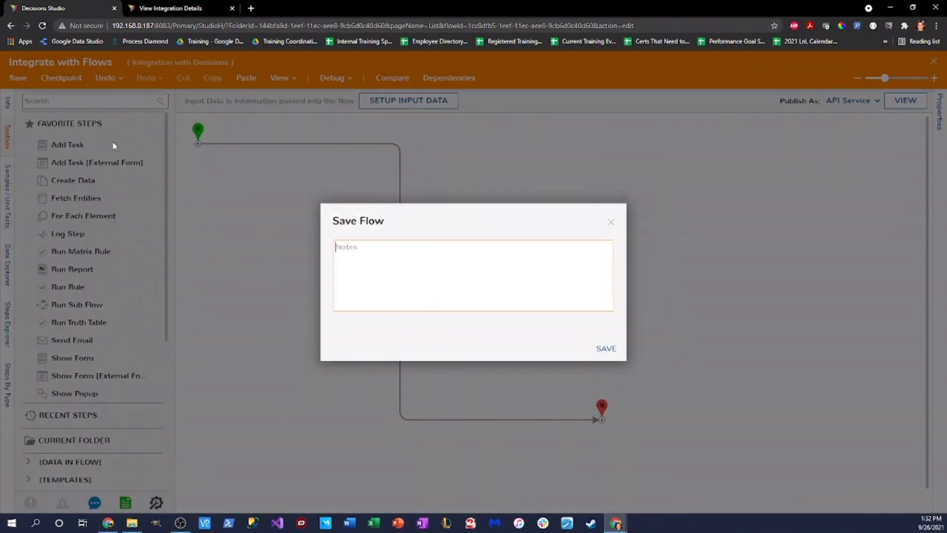
left_click(604, 347)
left_click(192, 10)
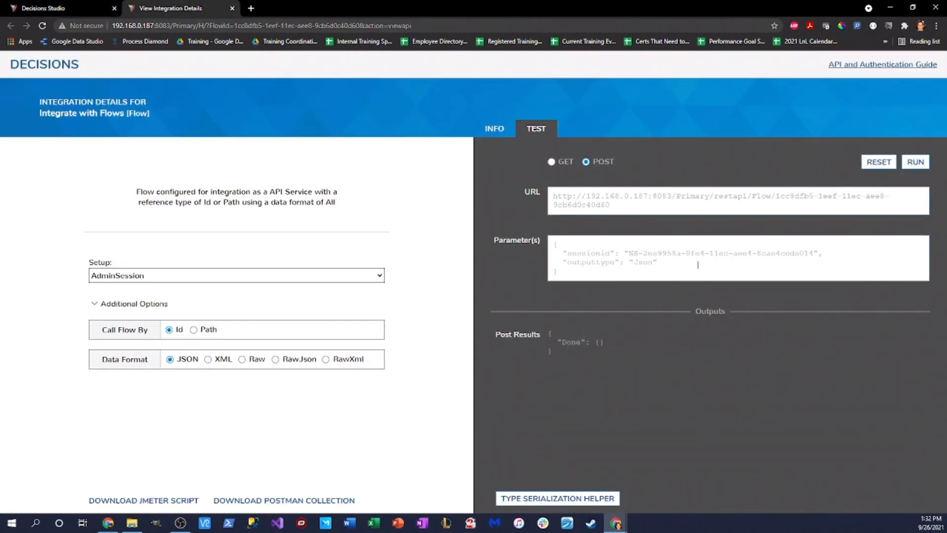
left_click_drag(553, 339, 596, 343)
left_click(92, 9)
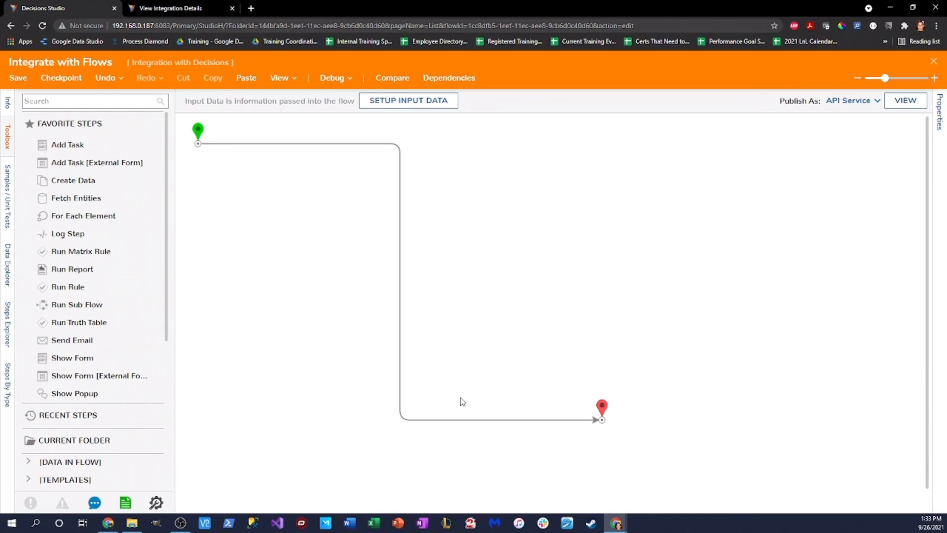
Step: Replace the start-to-end connector with an Add 1 step wired between start and end
left_click(400, 242)
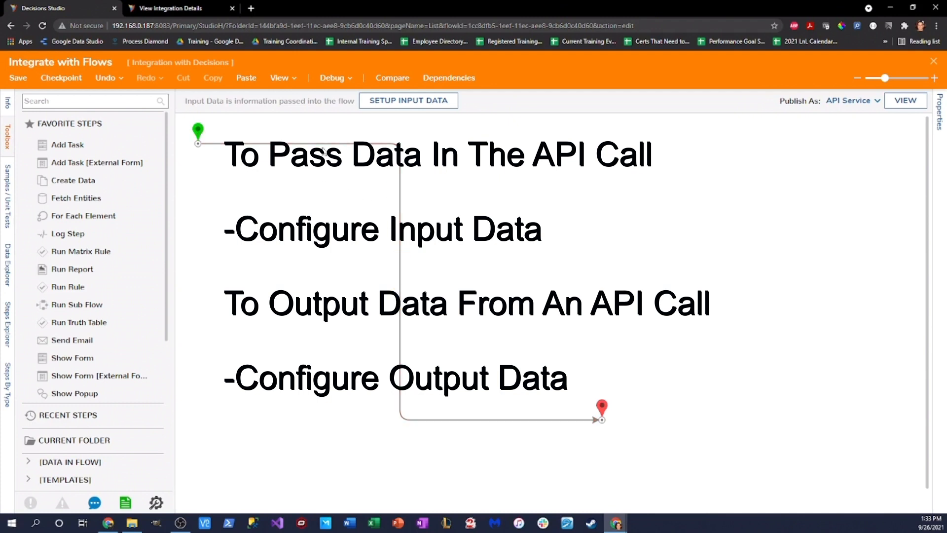
left_click_drag(199, 131, 263, 188)
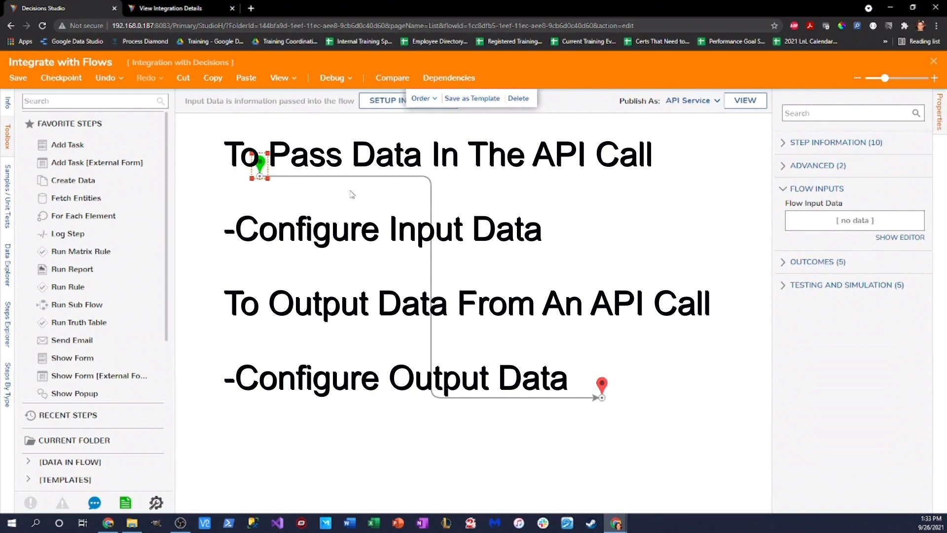
left_click(432, 261)
left_click(117, 103)
type("add")
left_click_drag(47, 137, 424, 232)
left_click_drag(268, 171, 417, 231)
mouse_move(478, 232)
left_mouse_down()
mouse_move(603, 395)
mouse_move(574, 328)
left_mouse_up()
Step: Tidy the start, Add 1 and end layout, and open the start step's Flow Inputs editor
left_click_drag(424, 231, 413, 207)
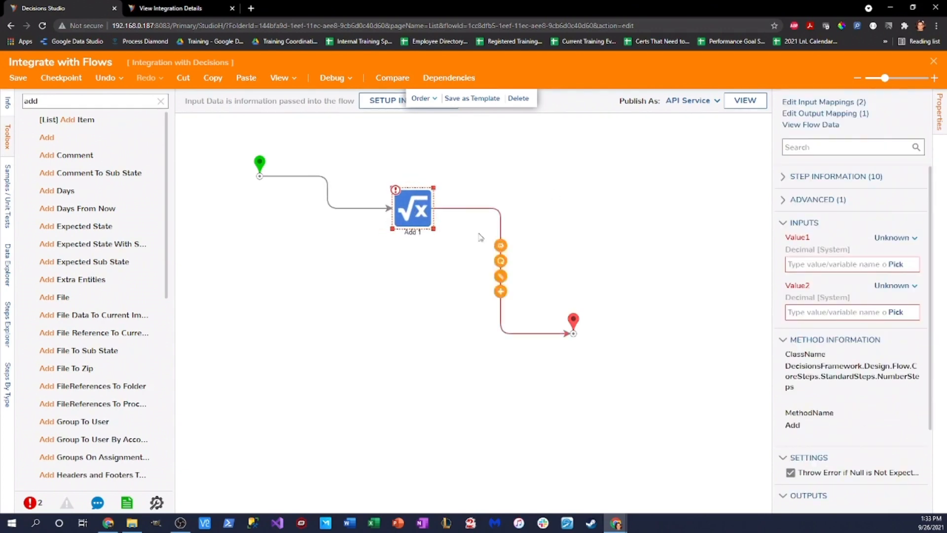
left_click_drag(263, 169, 245, 160)
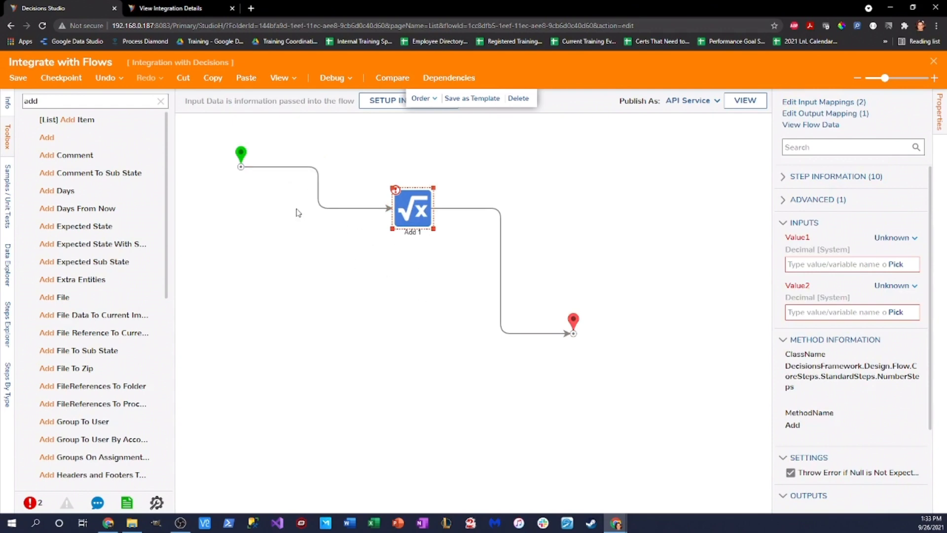
left_click(242, 156)
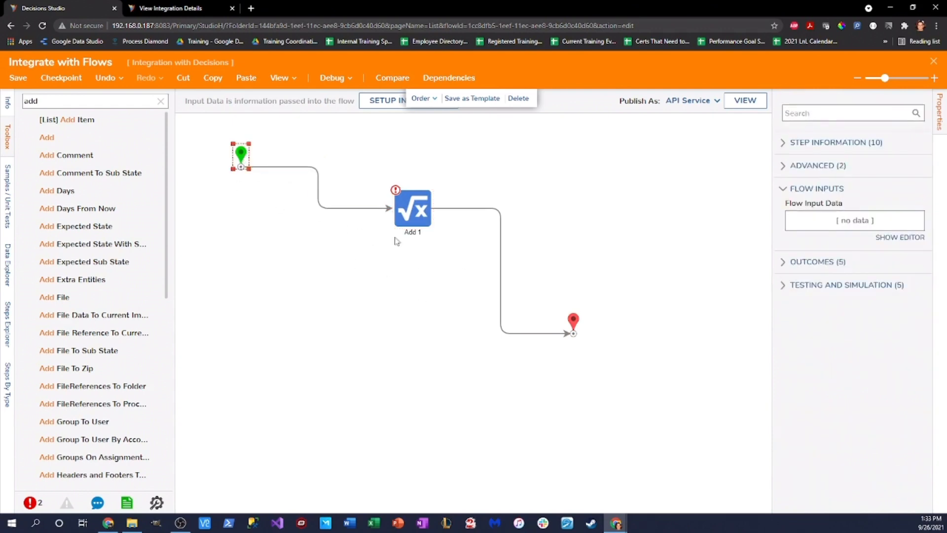
left_click(901, 238)
Step: Add two flow inputs, FirstNumber and SecondNumber, both of type Decimal
type("FirstNumber")
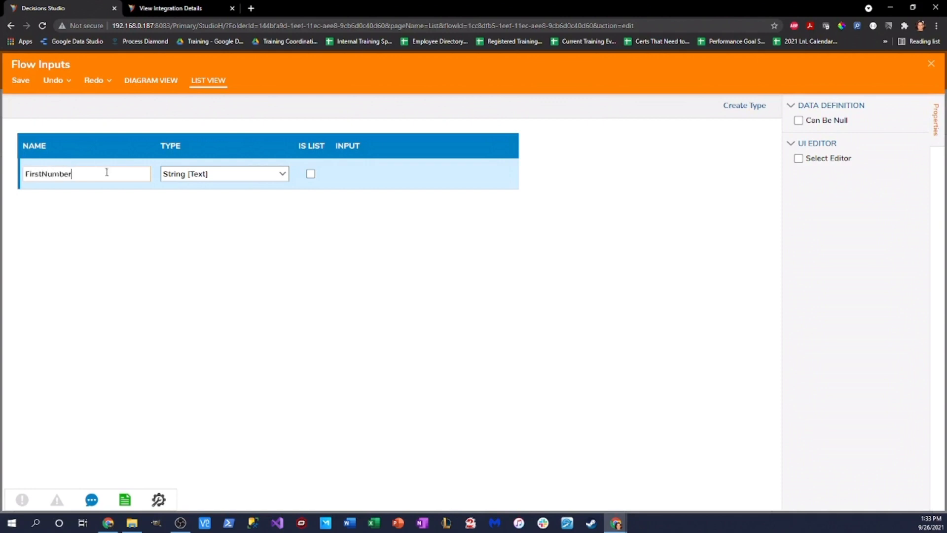
key("Return")
left_click(113, 210)
type("SecondNumbe")
key("Return")
left_click(282, 174)
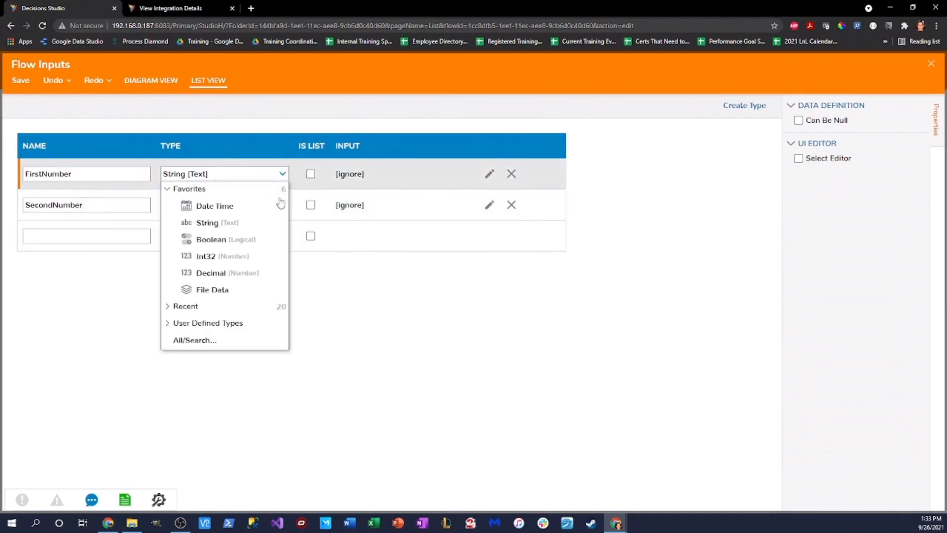
left_click(232, 273)
left_click(282, 205)
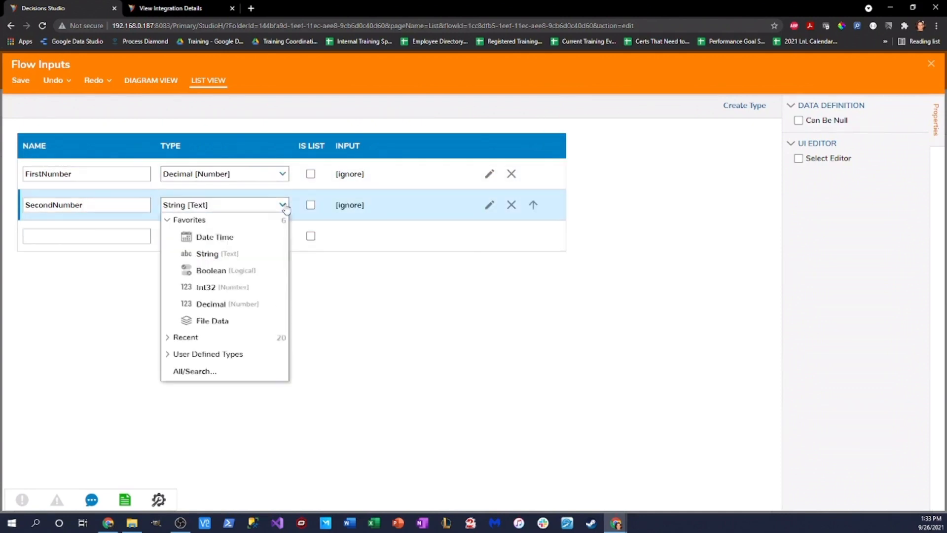
left_click(233, 304)
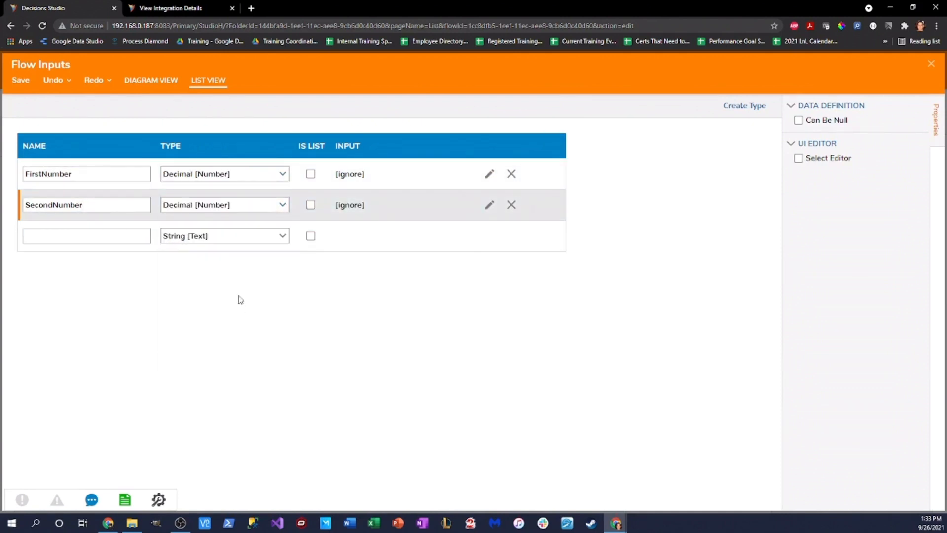
Step: Save the flow inputs and close the Flow Inputs editor
left_click(21, 79)
left_click(592, 312)
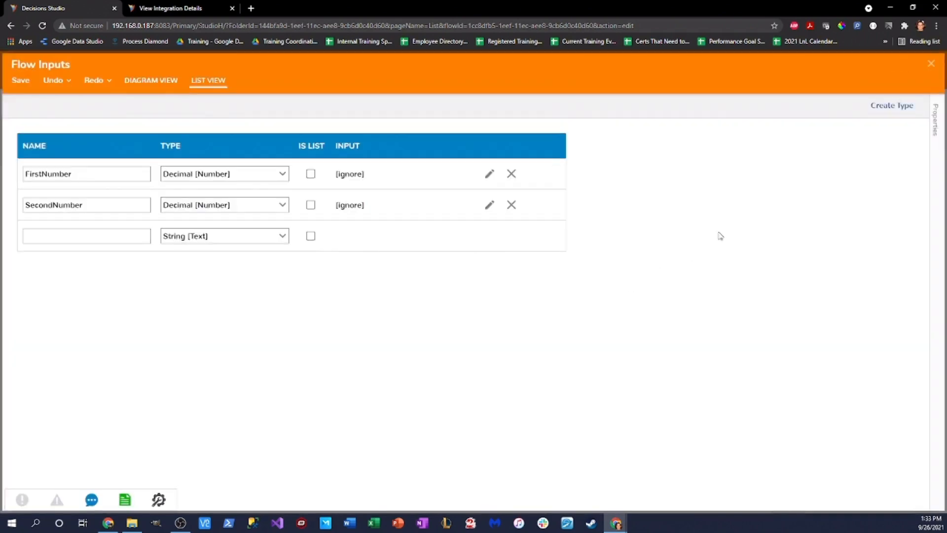
left_click(931, 64)
left_click(575, 325)
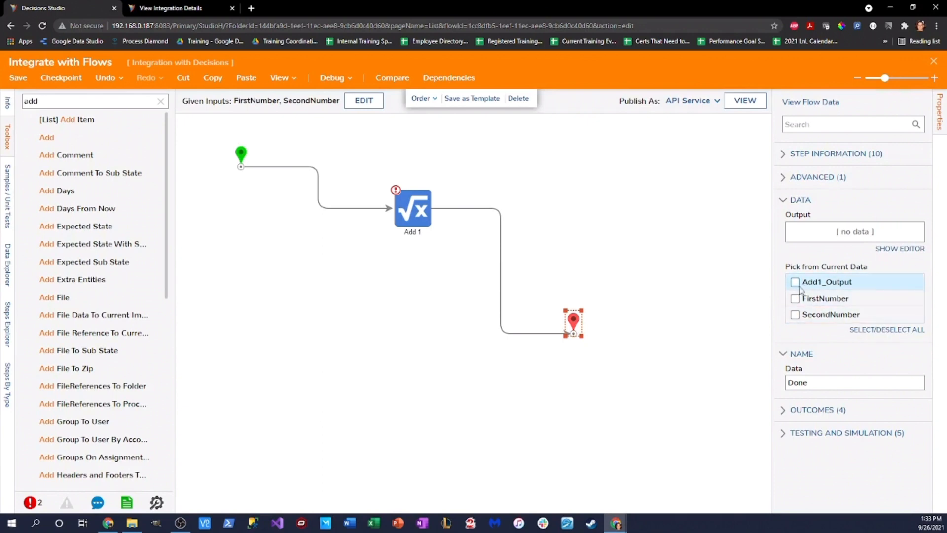
Step: Return Add1_Output from the end step and map Add 1's Value1/Value2 to FirstNumber/SecondNumber
left_click(795, 283)
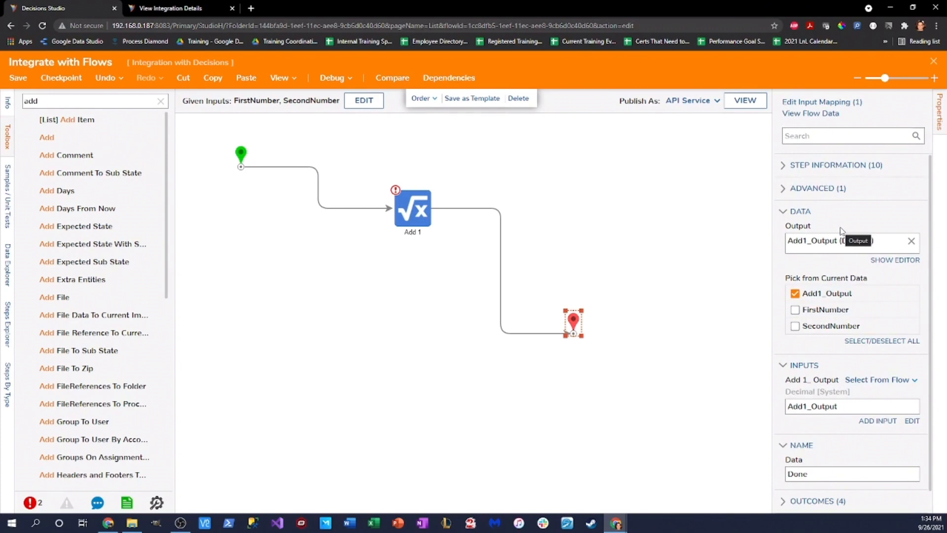
left_click(412, 207)
left_click(896, 238)
left_click(799, 214)
left_click(326, 195)
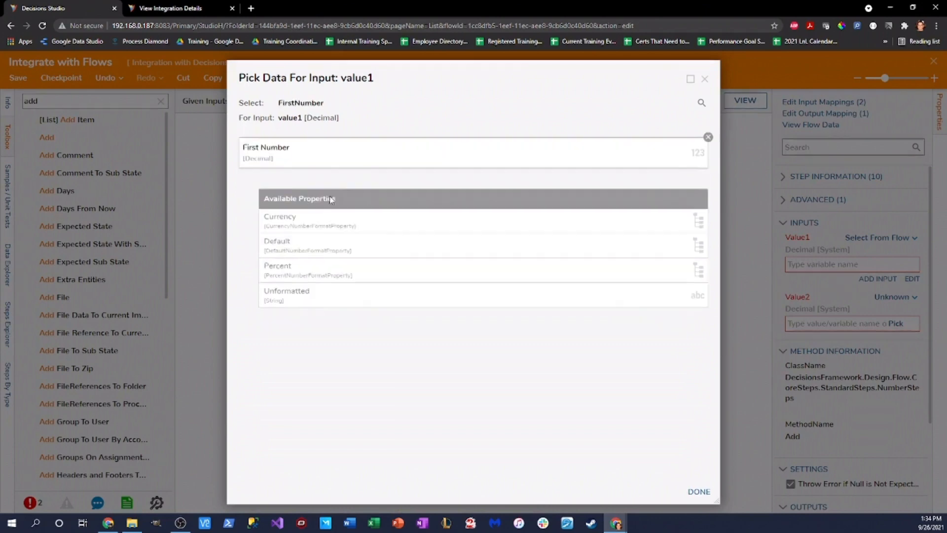
left_click(699, 491)
left_click(888, 297)
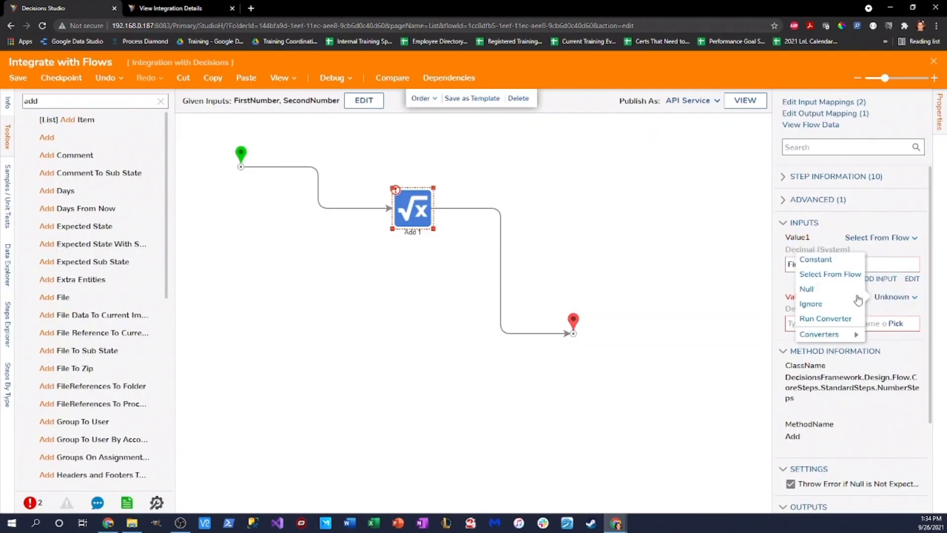
left_click(830, 274)
left_click(333, 229)
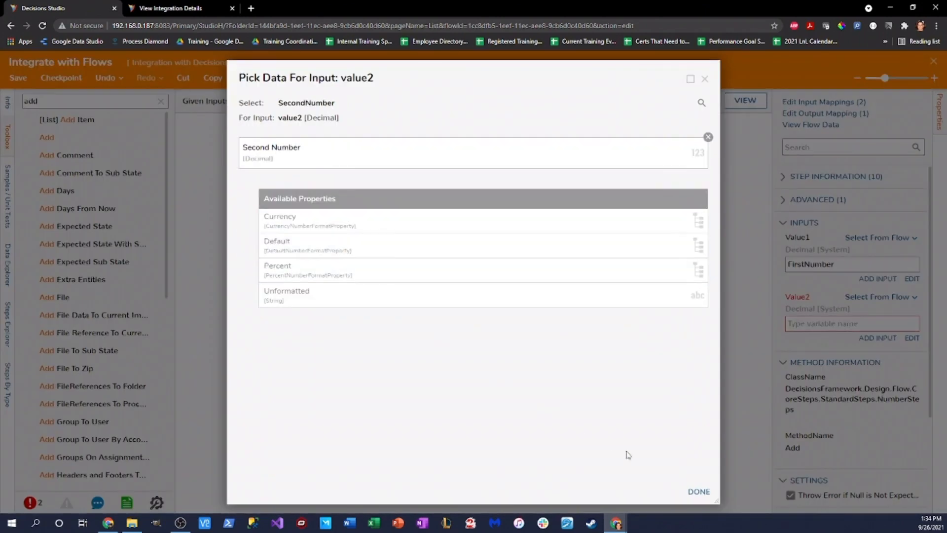
left_click(699, 491)
Step: Align the start and end steps with Add 1, save the flow, and close the designer
left_click(275, 198)
left_click_drag(277, 200, 273, 199)
left_click_drag(573, 322, 563, 204)
left_click(402, 202)
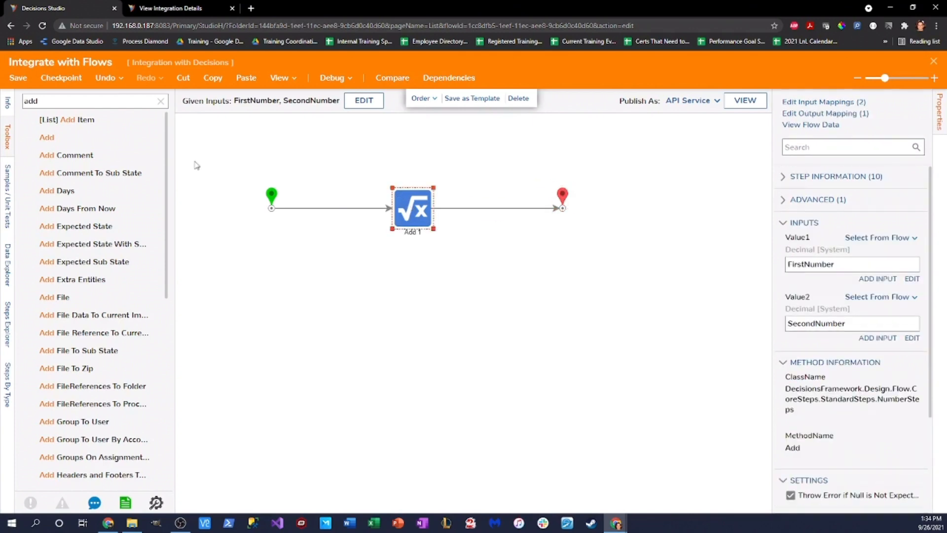
left_click(19, 83)
left_click(611, 350)
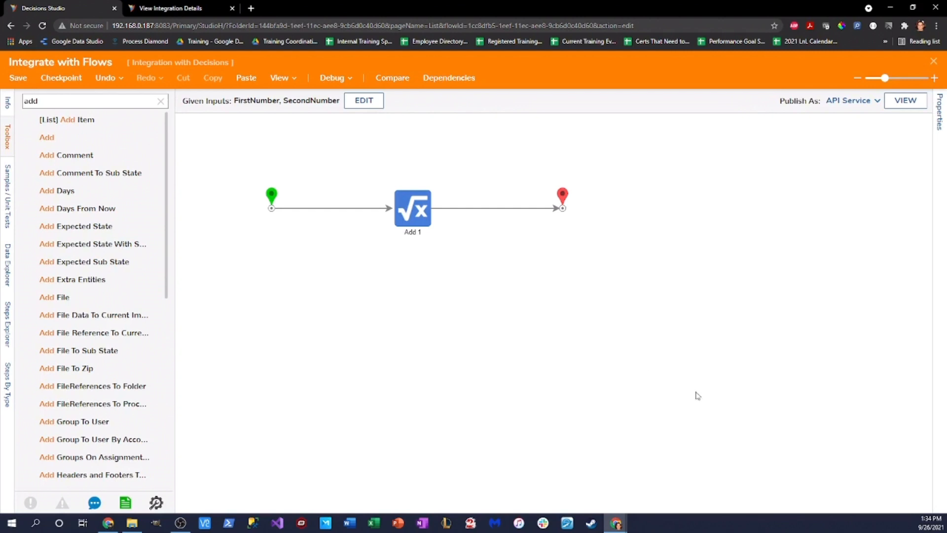
left_click(557, 196)
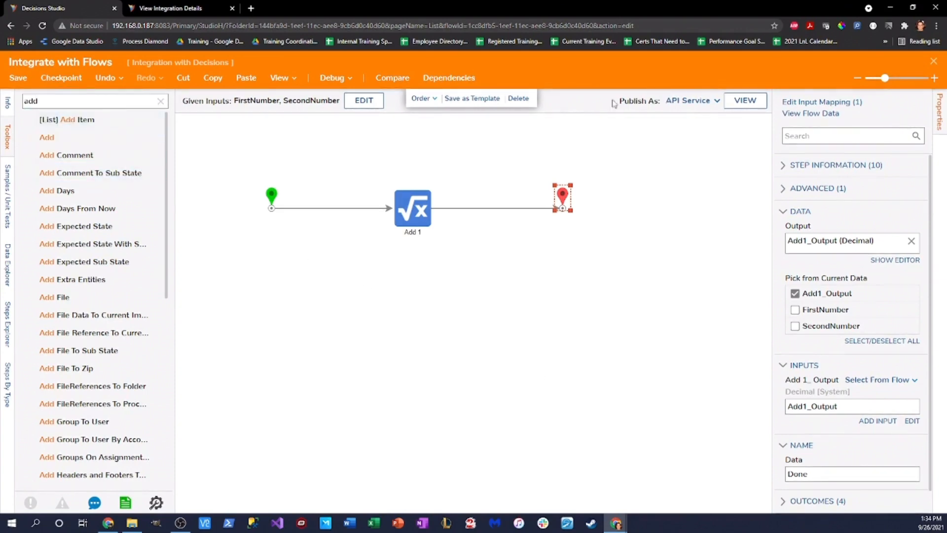
left_click(934, 62)
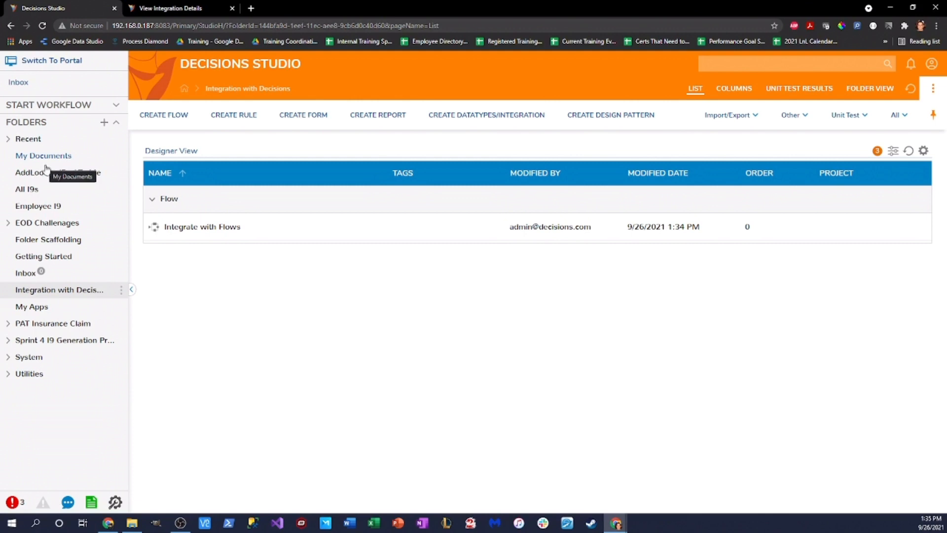
Step: Create a root-level Designer Project named 'Base Of Operations'
left_click(104, 122)
left_click(575, 352)
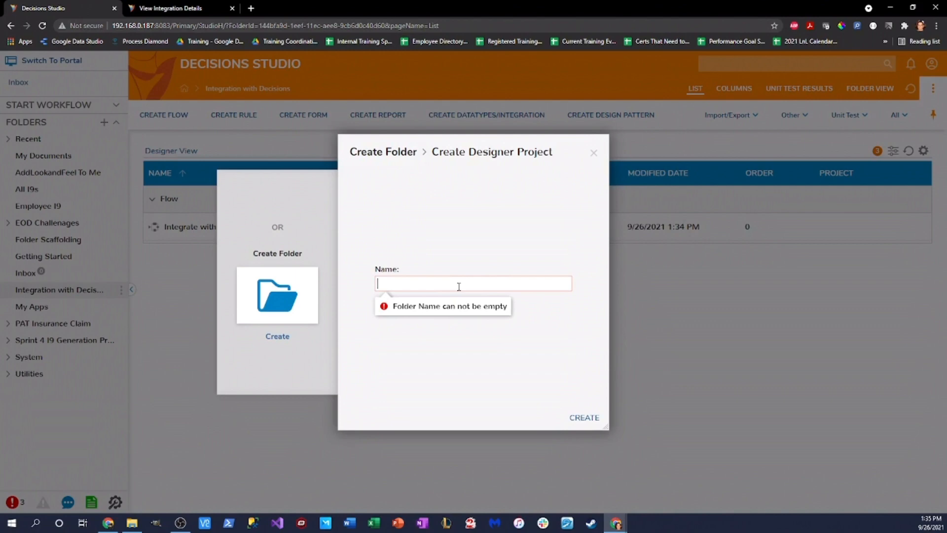
type("Base Of Operations")
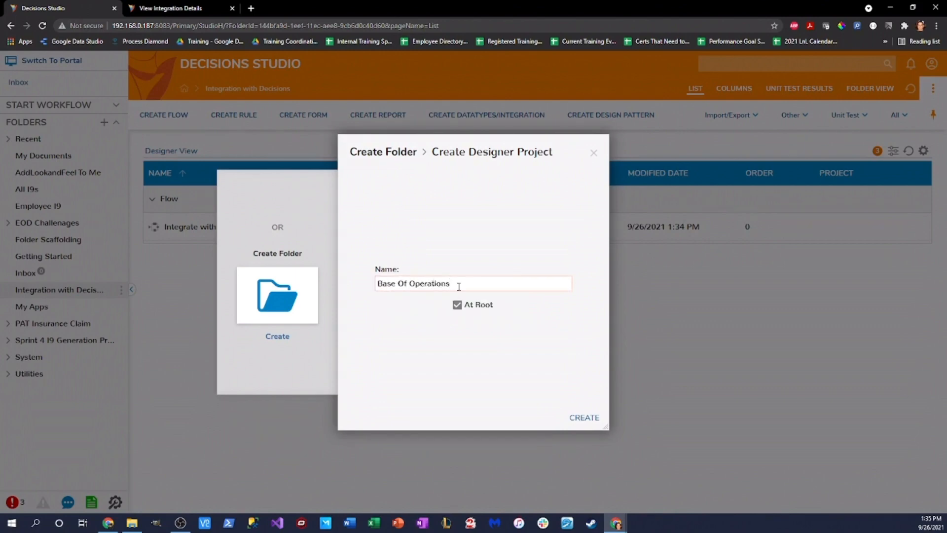
left_click(576, 417)
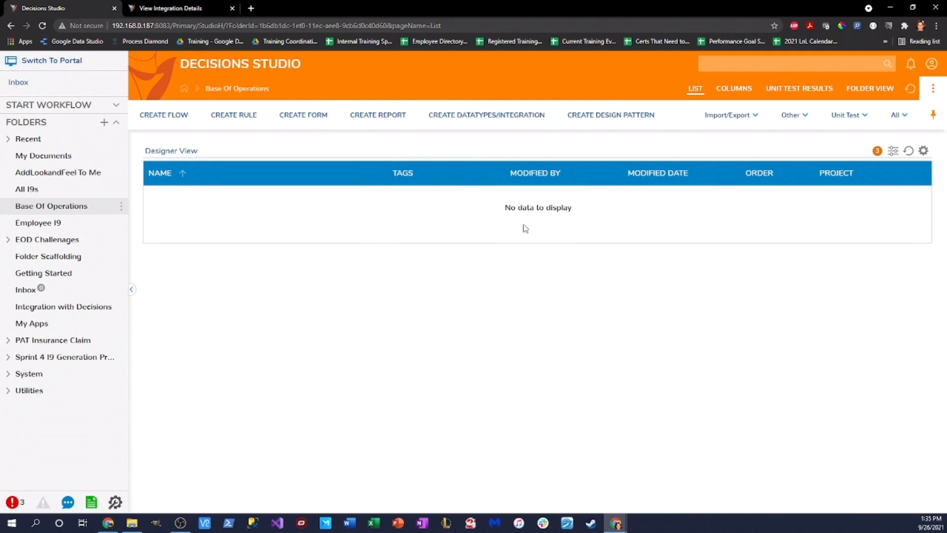
Step: Browse the XML/JSON/CSV data type options, then return to the Integrate with Flows integration details
left_click(535, 115)
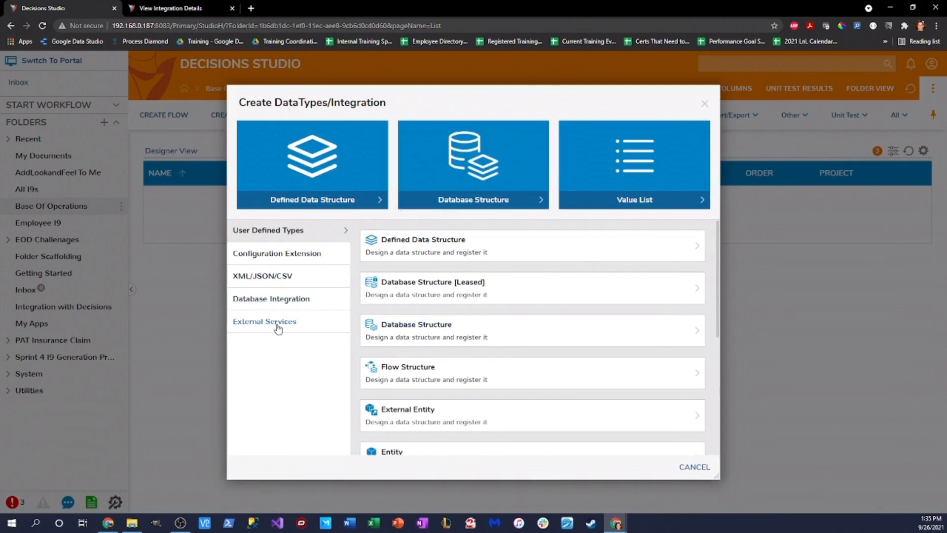
left_click(296, 277)
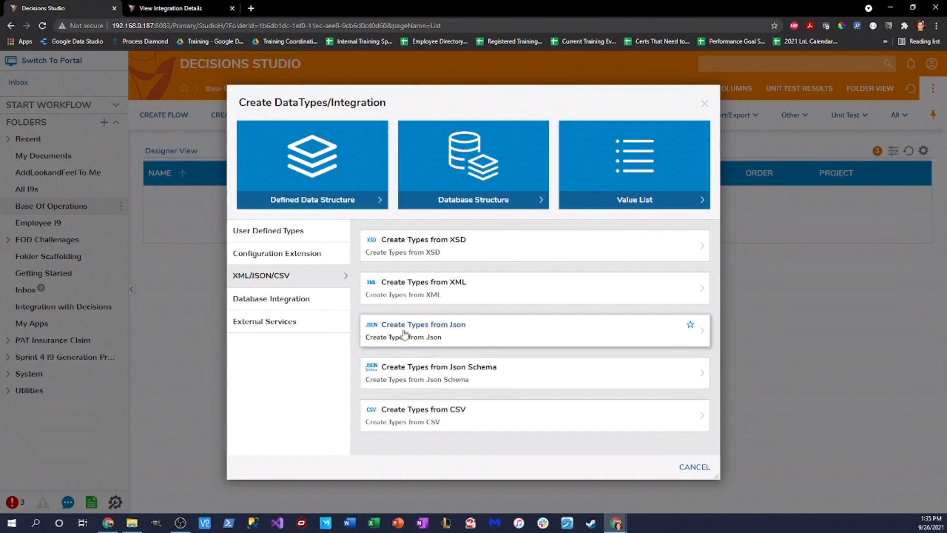
left_click(168, 8)
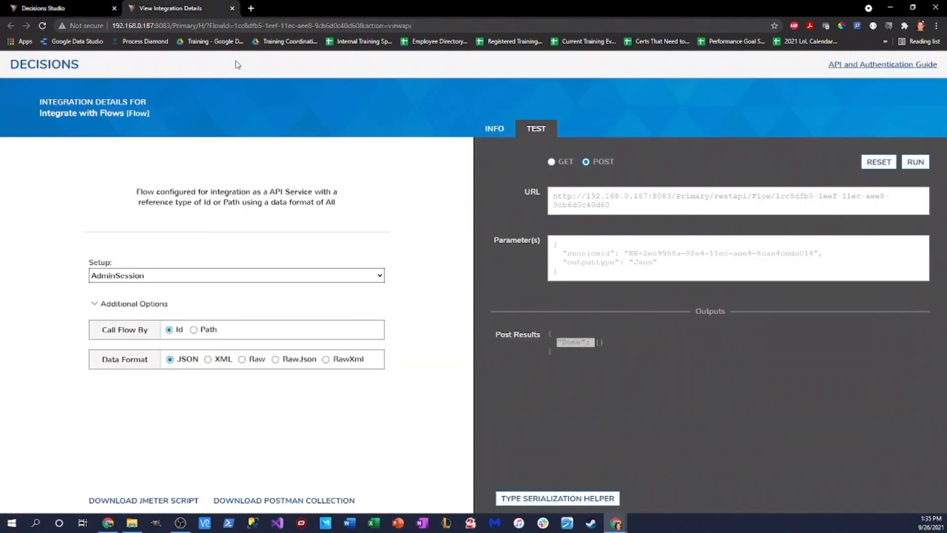
Step: Reload the integration details and review the FirstNumber/SecondNumber parameters and expected Add1_Output
left_click(42, 25)
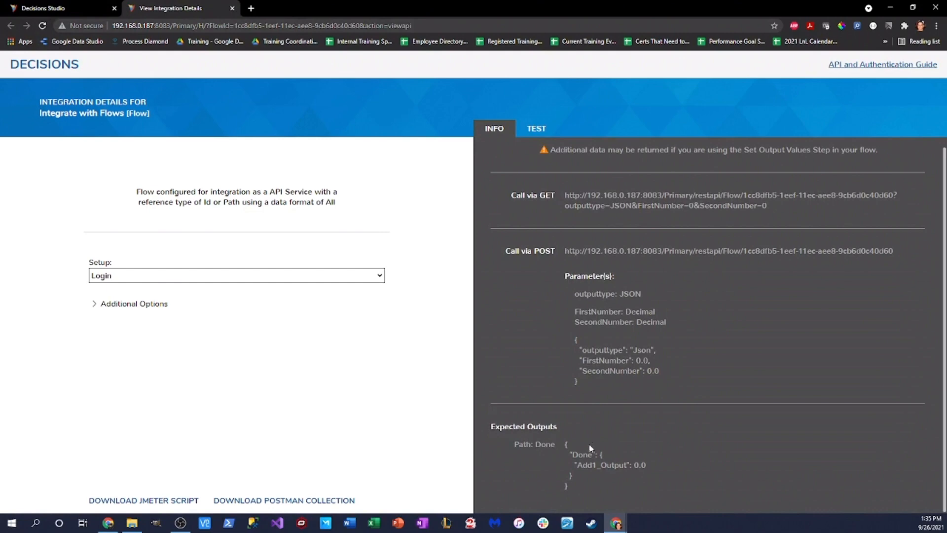
left_click_drag(586, 359, 659, 371)
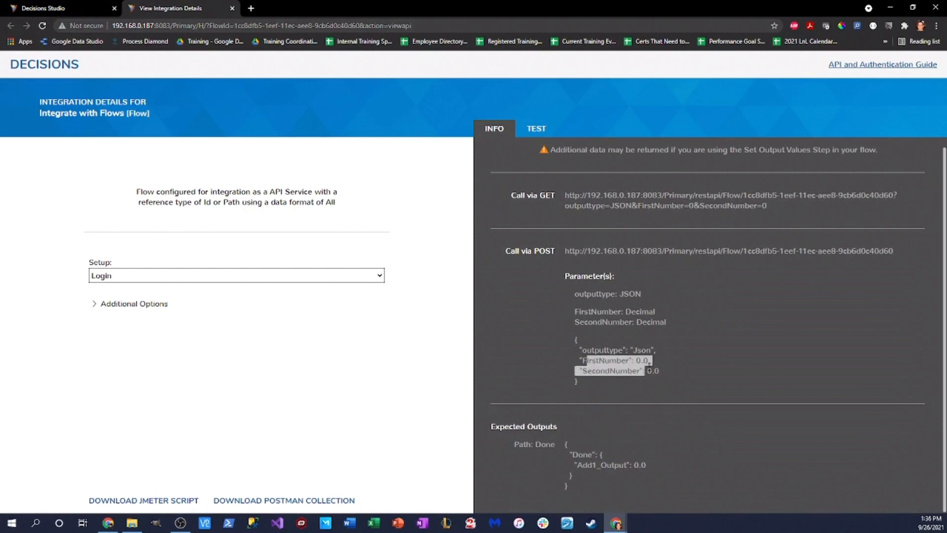
left_click_drag(577, 464, 655, 463)
left_click(685, 470)
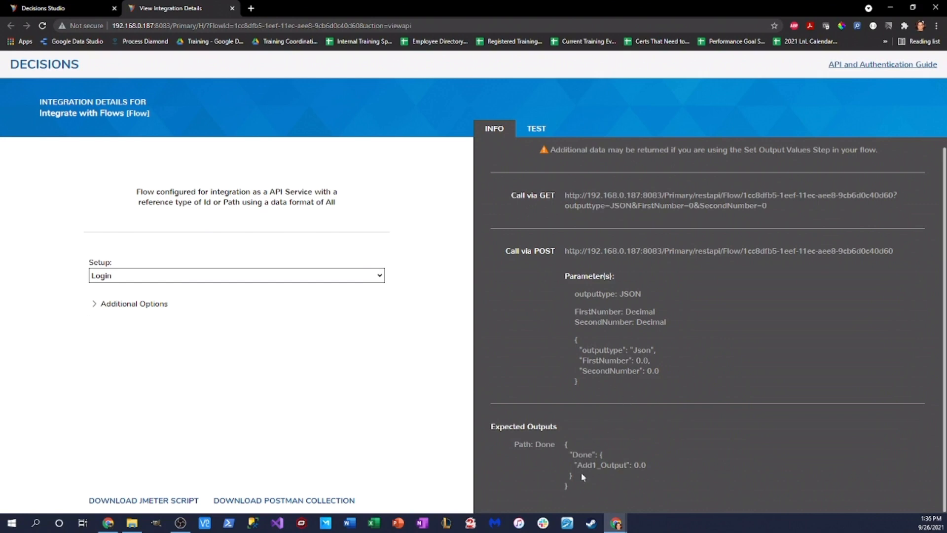
left_click_drag(577, 465, 665, 467)
Step: Set the API call setup to AdminSession and review the expected Done/Add1_Output block
left_click(378, 278)
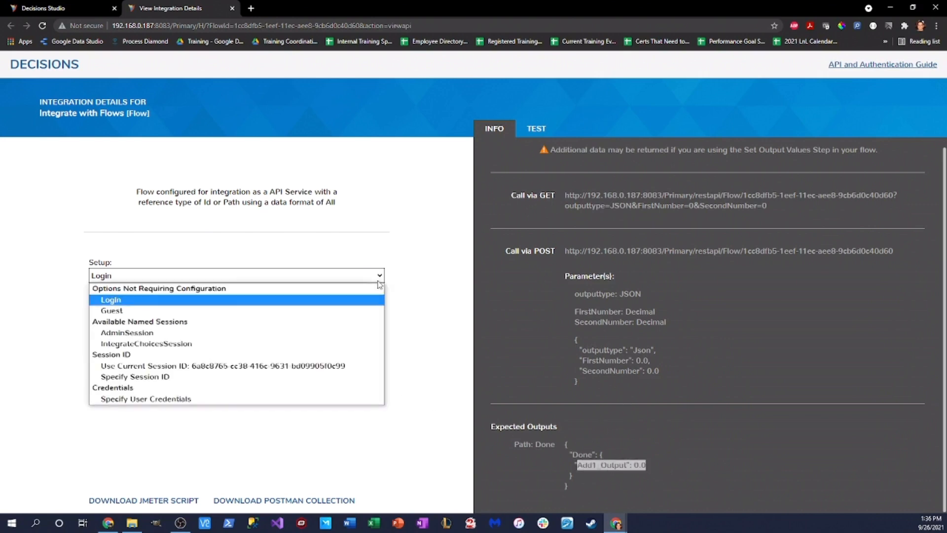
left_click(186, 332)
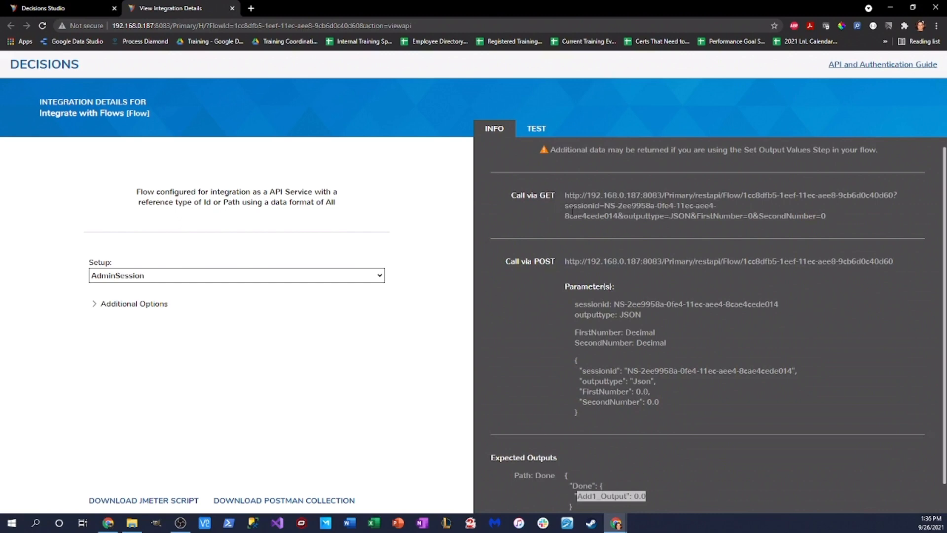
scroll(686, 340, "down", 1)
left_click(690, 341)
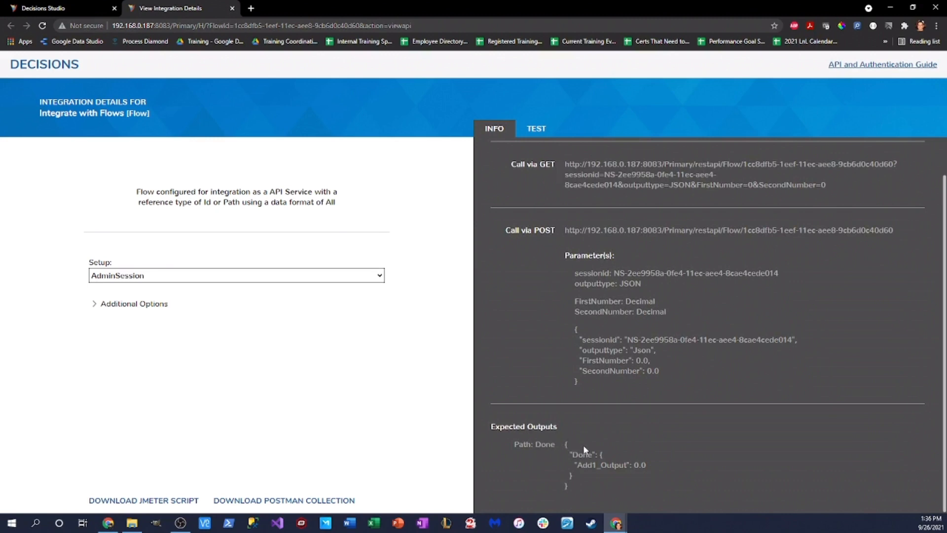
left_click_drag(570, 456, 655, 497)
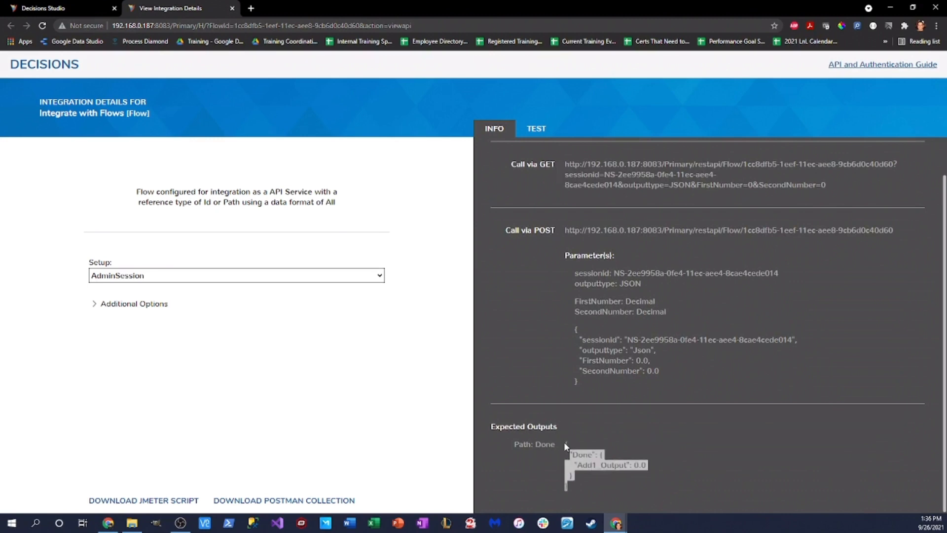
left_click_drag(566, 442, 659, 494)
key("ctrl+c")
left_click(56, 7)
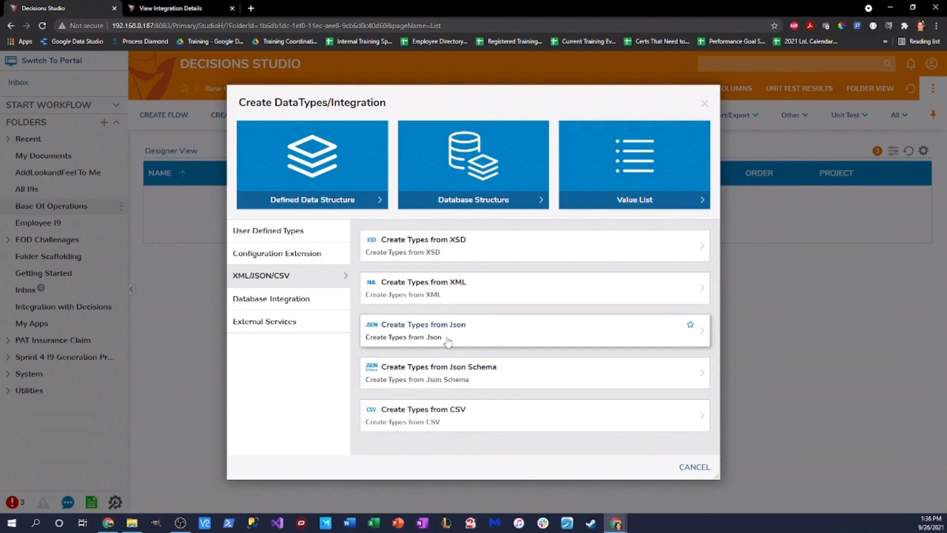
Step: Create the 'Example Output' type from the pasted sample JSON, generating Done2 and ExampleOutput steps
left_click(688, 326)
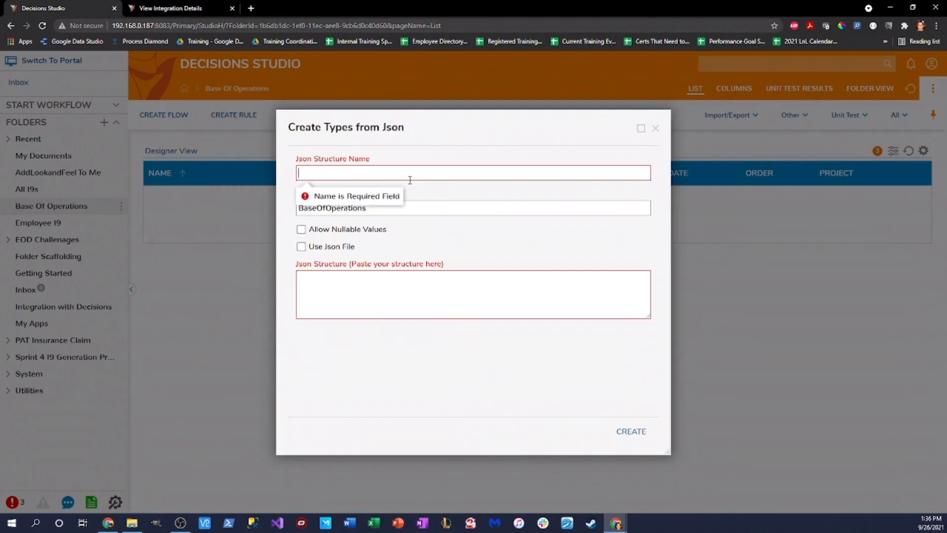
type("Example Output")
left_click(442, 286)
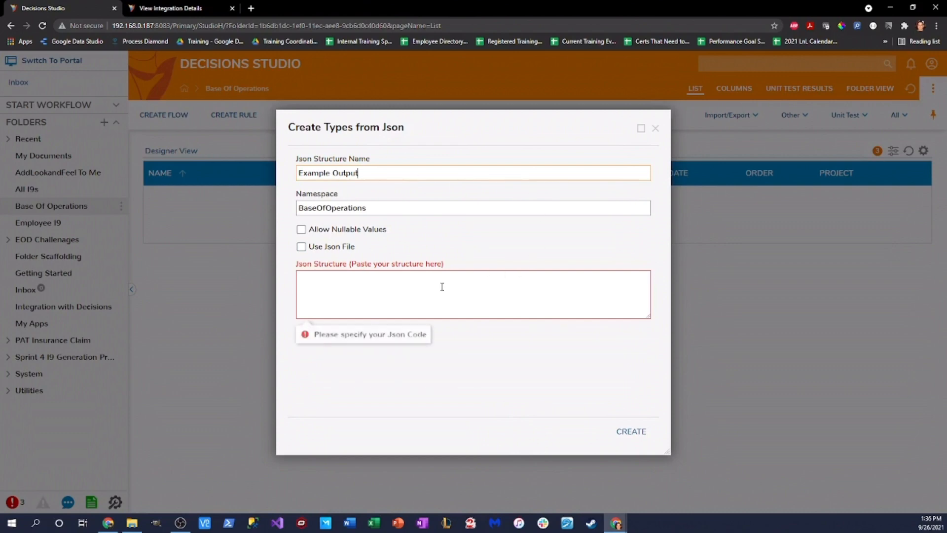
key("ctrl+v")
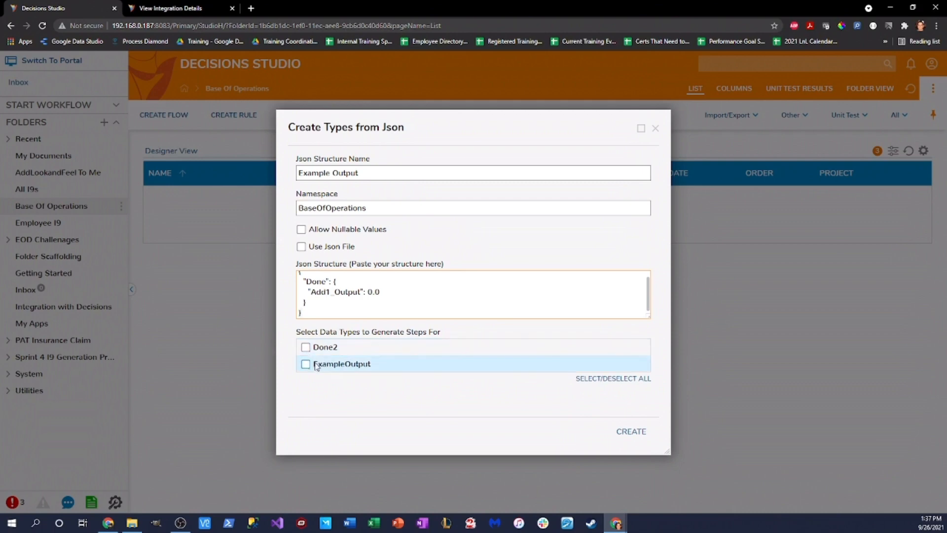
left_click(305, 347)
left_click(305, 364)
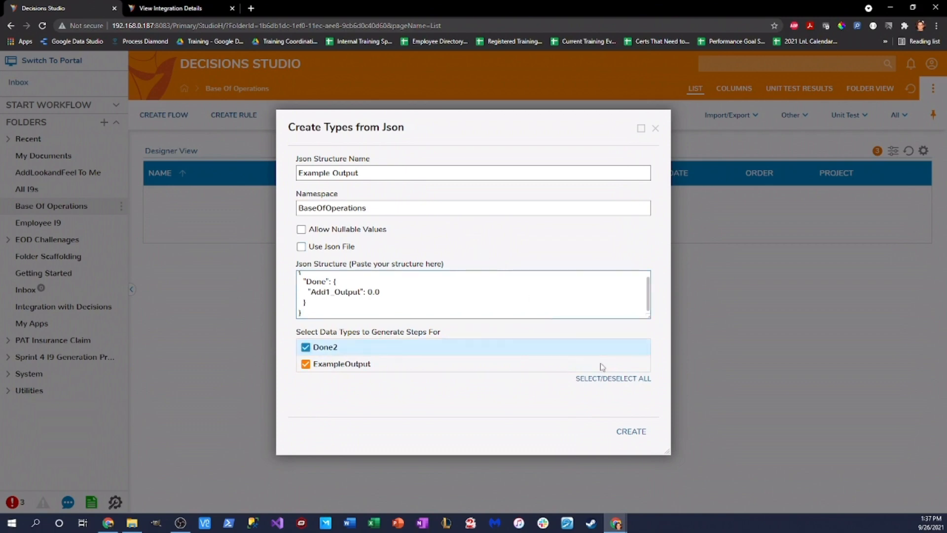
left_click(640, 440)
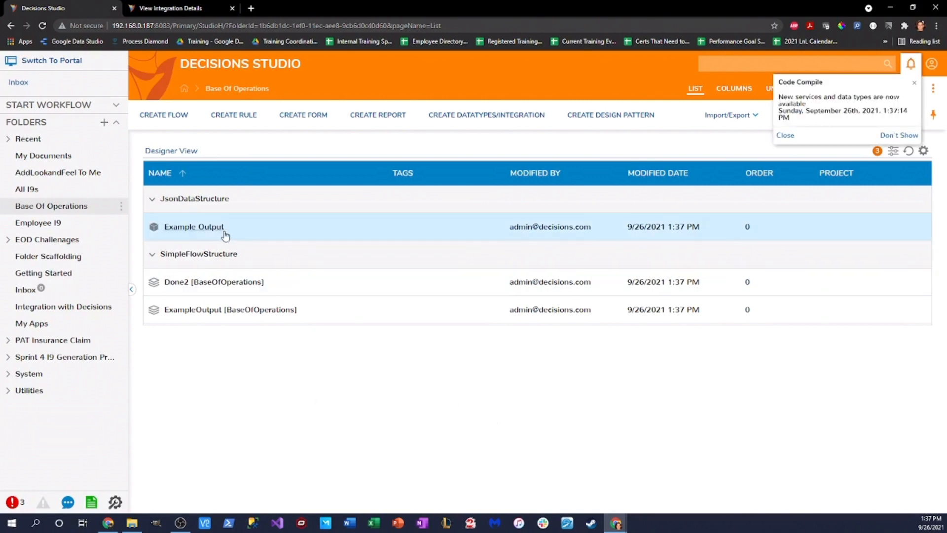
Step: Start a new REST service from External Services in Base Of Operations' data types/integrations menu
left_click(172, 7)
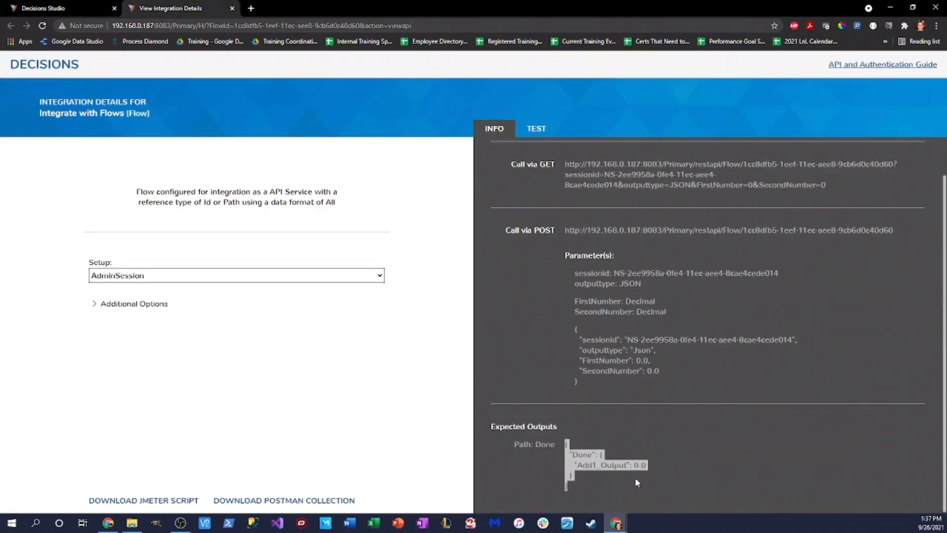
left_click(59, 8)
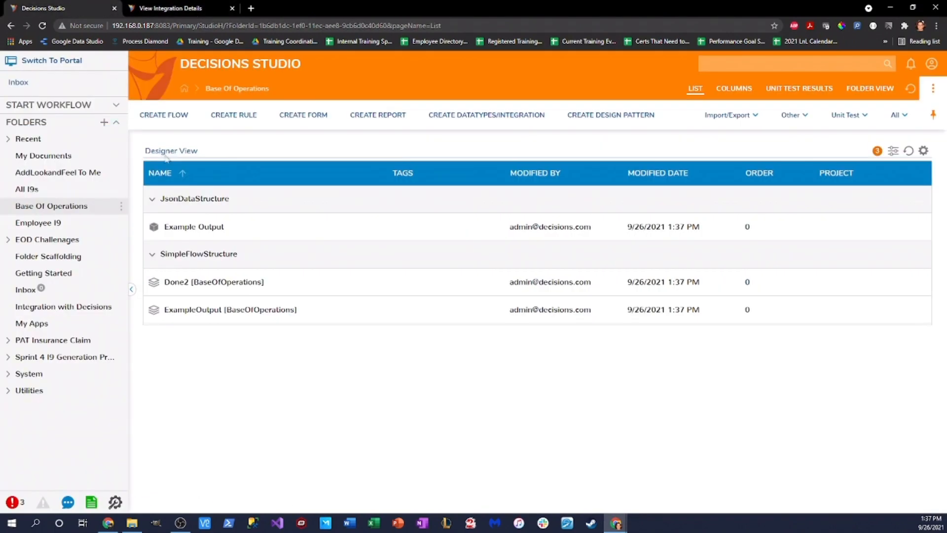
left_click(507, 118)
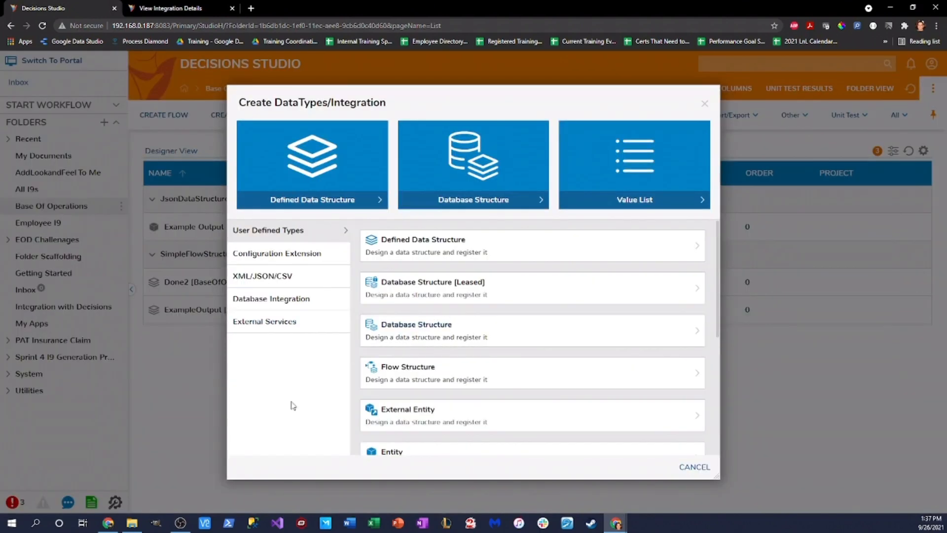
left_click(272, 321)
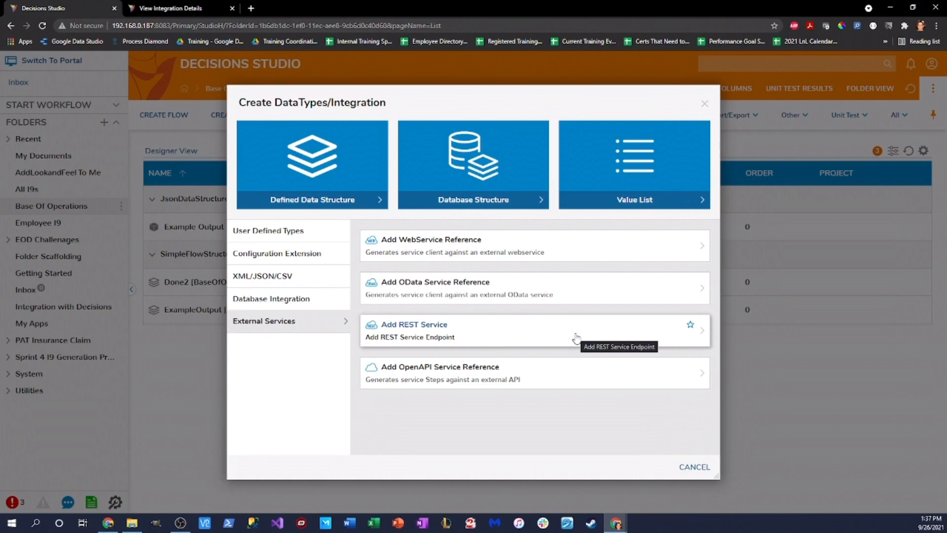
left_click(423, 336)
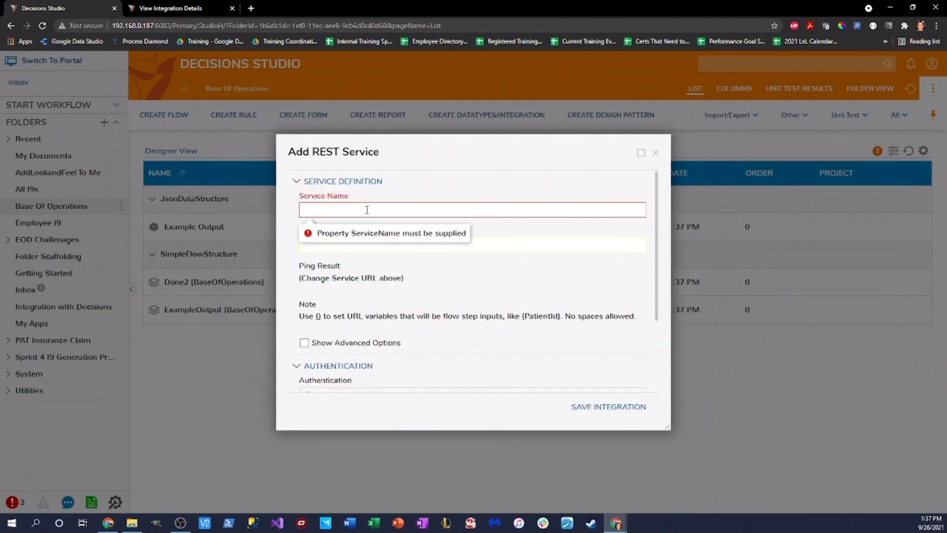
type("Calling Decisions Via Rest")
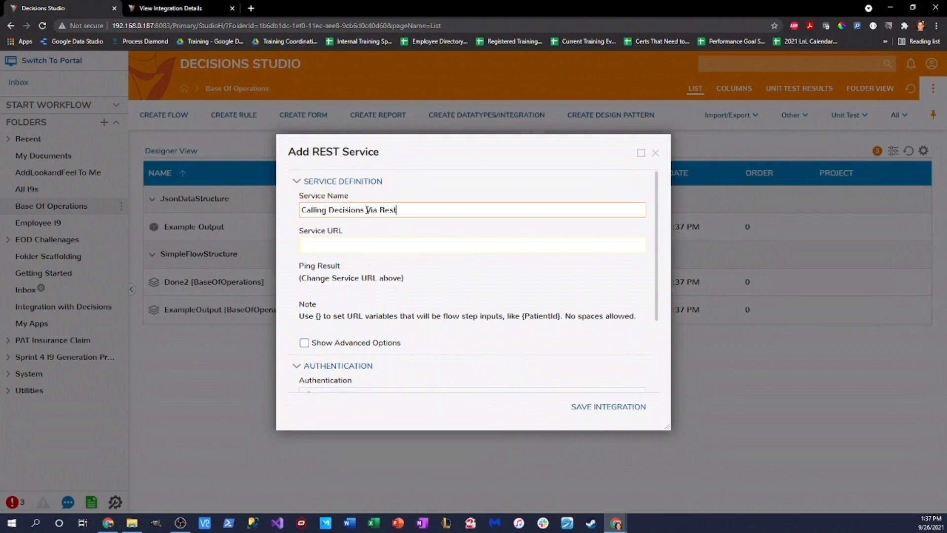
left_click(347, 241)
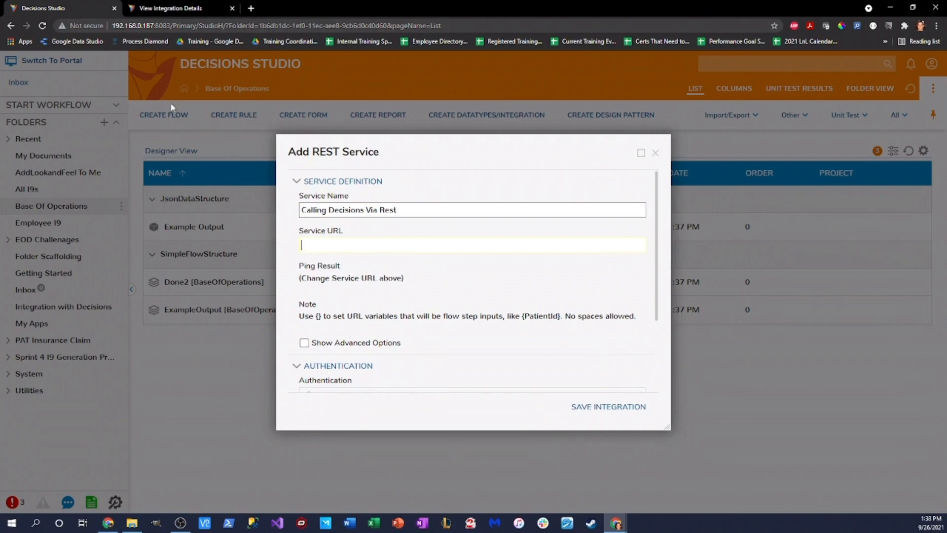
left_click_drag(112, 25, 172, 25)
key("ctrl+c")
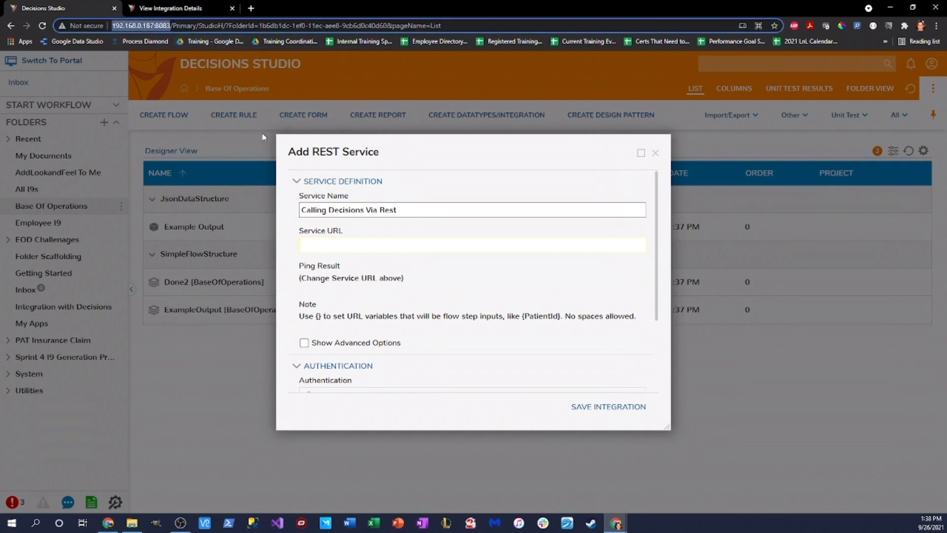
left_click(341, 245)
key("ctrl+v")
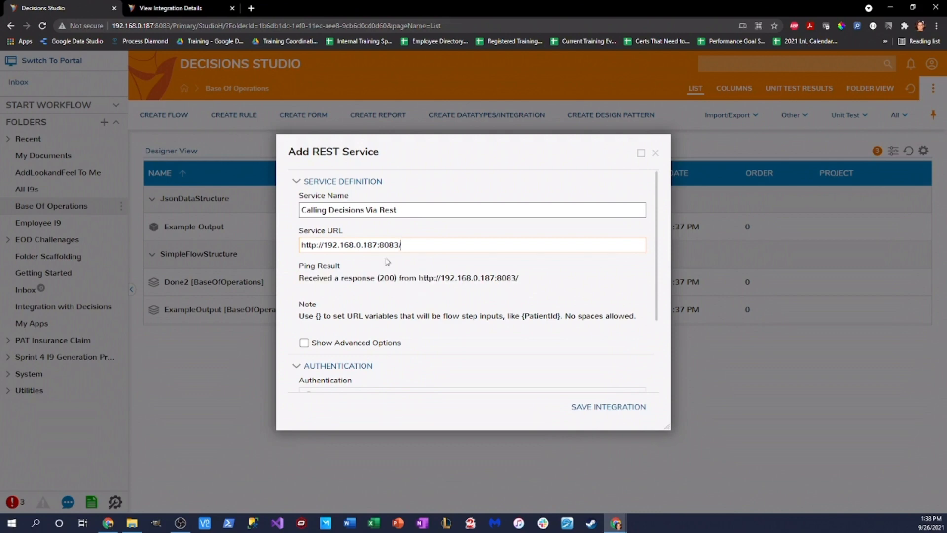
scroll(459, 275, "down", 2)
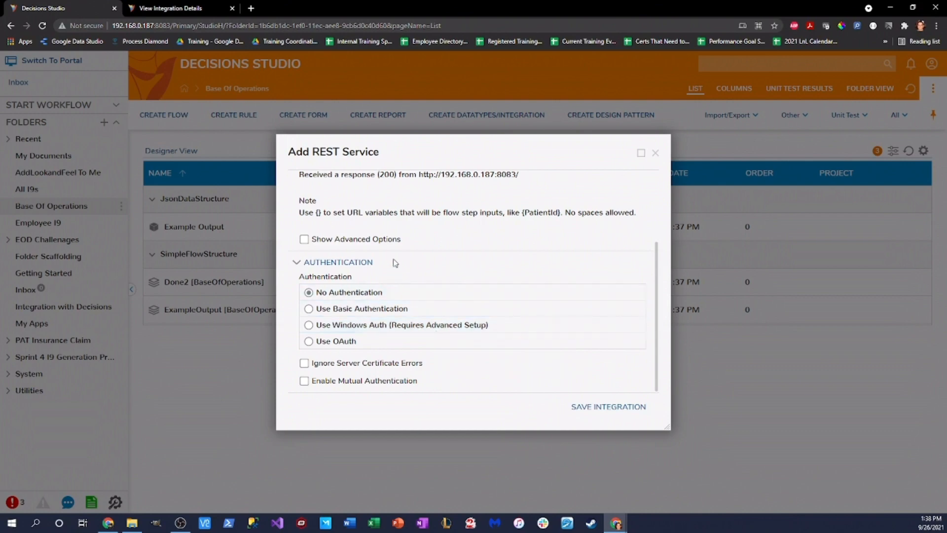
scroll(473, 259, "up", 2)
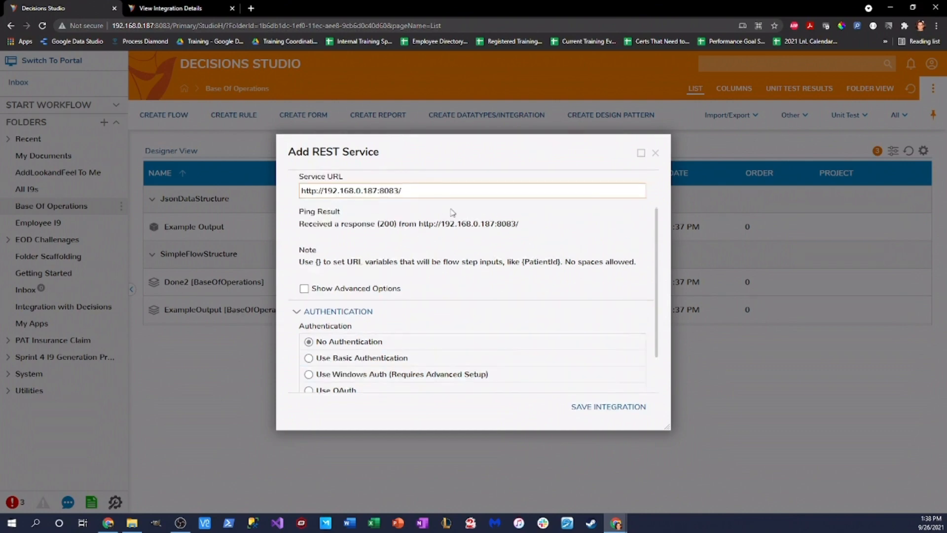
left_click(610, 407)
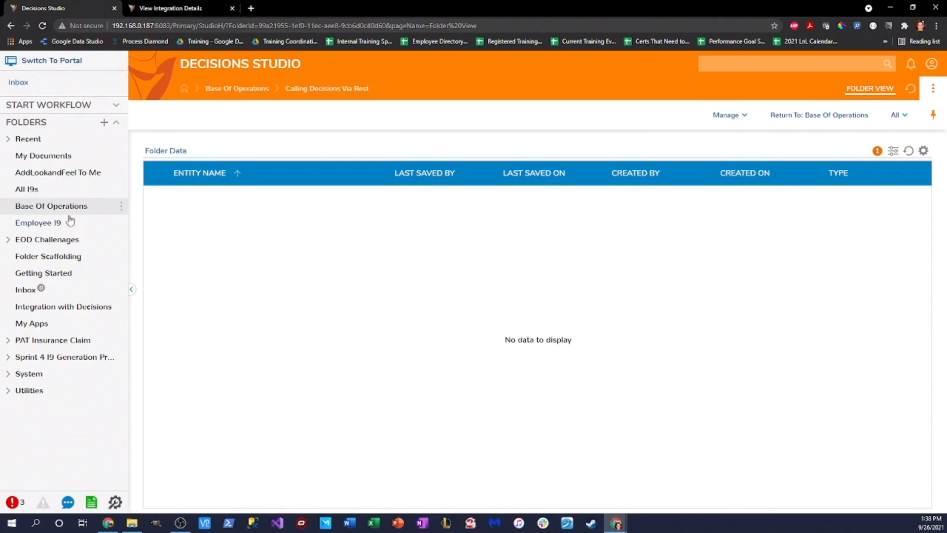
Step: Return to Base Of Operations and add a method to the Calling Decisions Via Rest service
left_click(81, 208)
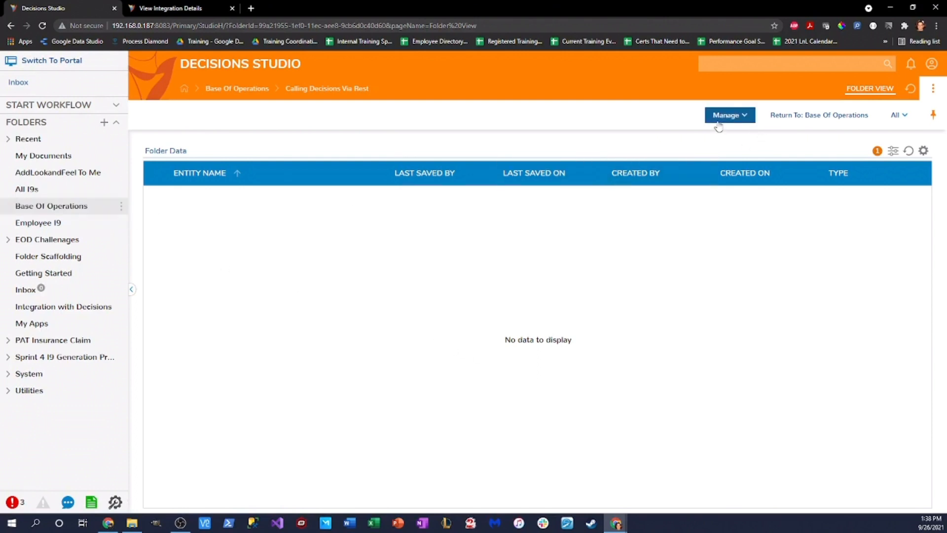
left_click(793, 118)
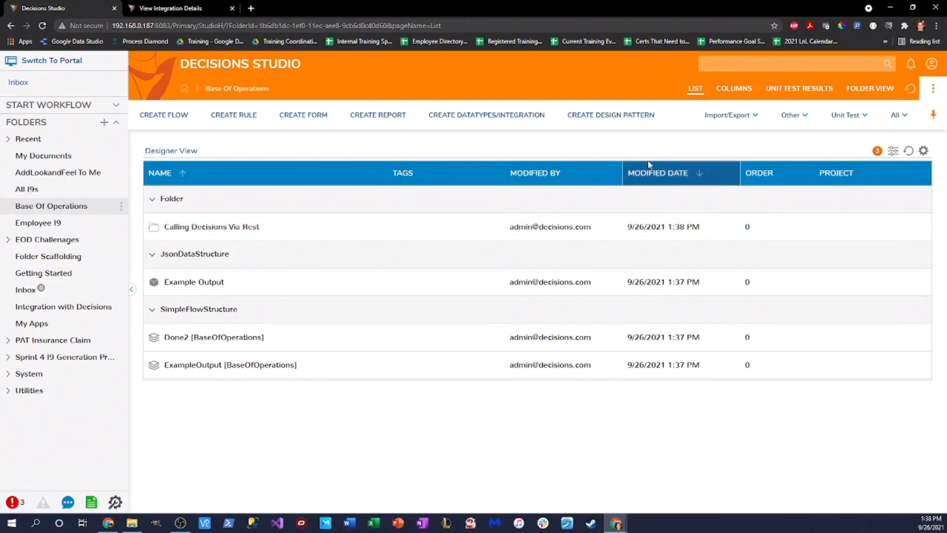
right_click(237, 228)
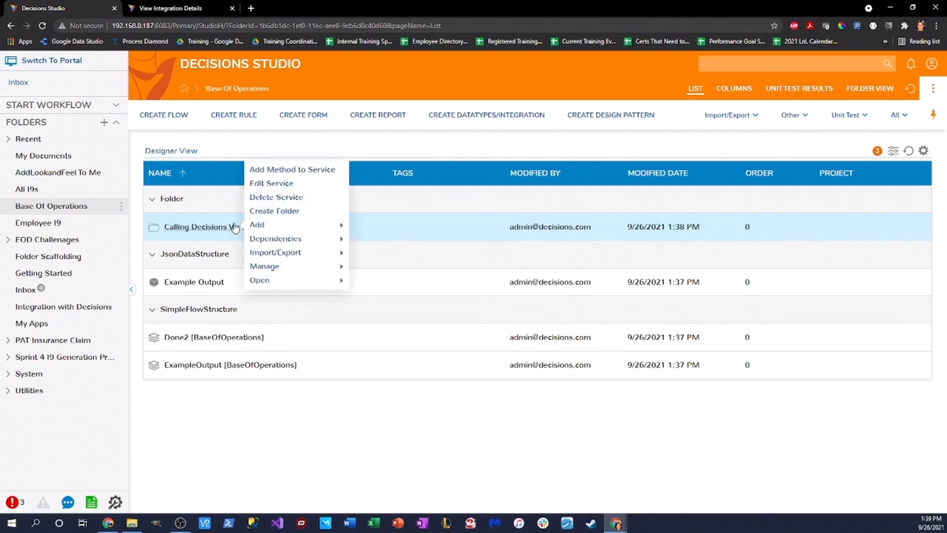
left_click(277, 172)
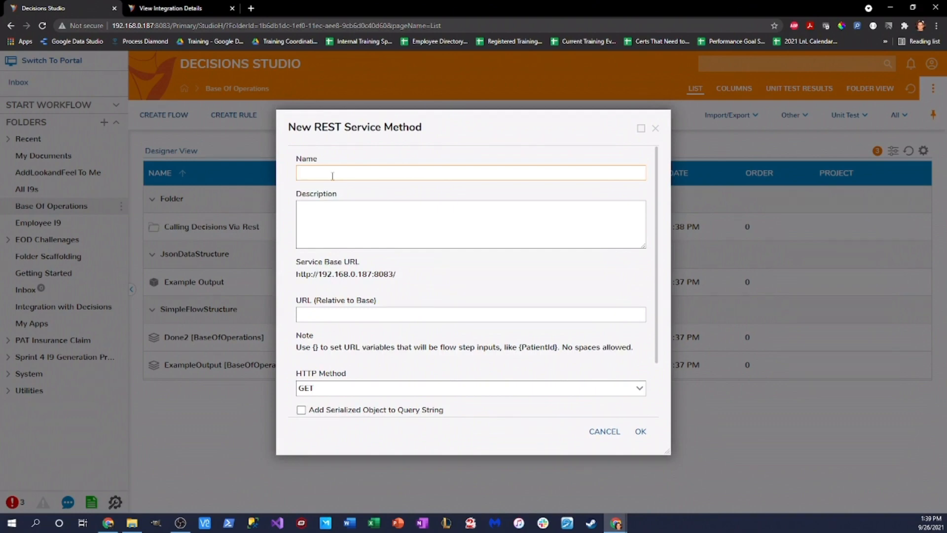
Step: Name the new REST method 'Adding Two Numbers Together'
type("Adding Two Numbers toe")
key("BackSpace")
key("BackSpace")
key("BackSpace")
type("Toeg")
key("BackSpace")
key("BackSpace")
type("gether")
key("BackSpace")
key("BackSpace")
key("BackSpace")
type("her")
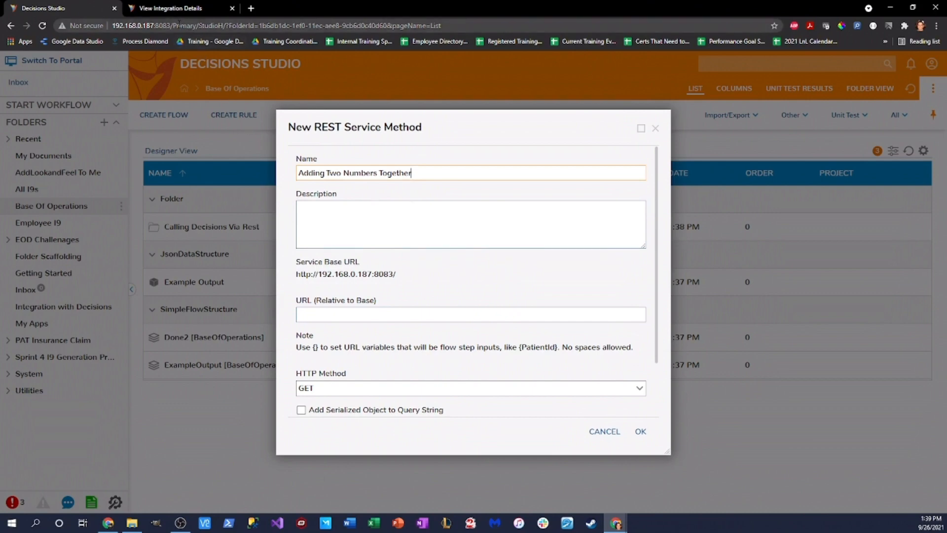
Step: Set the relative URL to the flow's Primary/restapi/Flow/<flow id> path from the integration details
left_click_drag(172, 25, 185, 11)
left_click(185, 9)
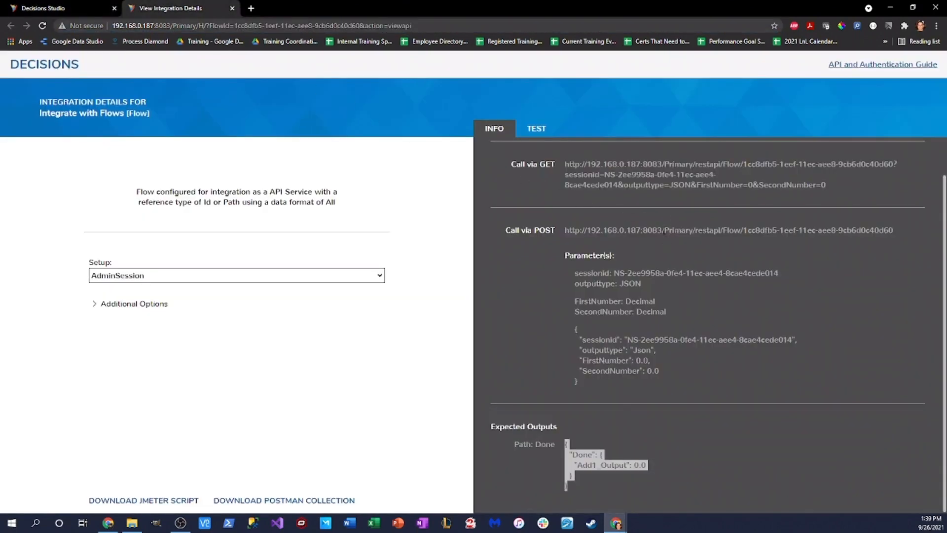
left_click_drag(664, 229, 813, 241)
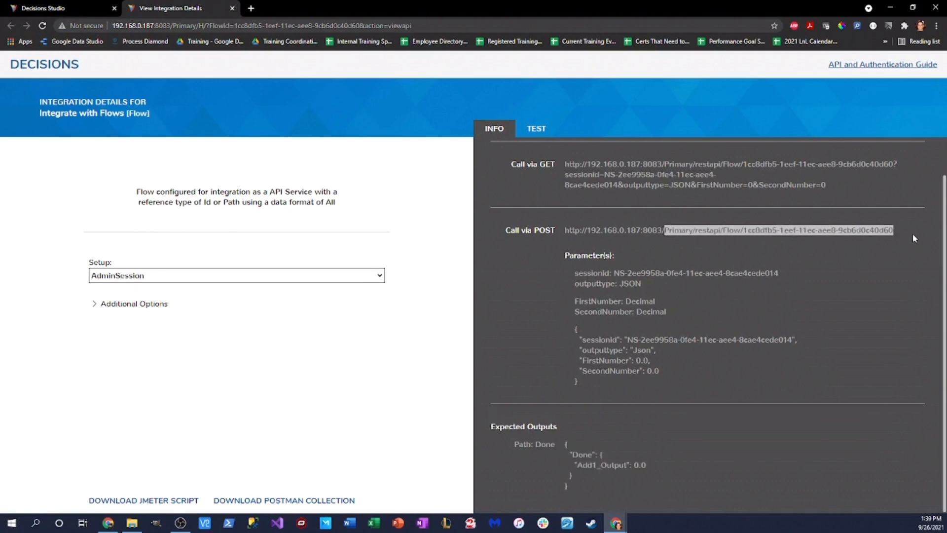
left_click_drag(913, 233, 918, 216)
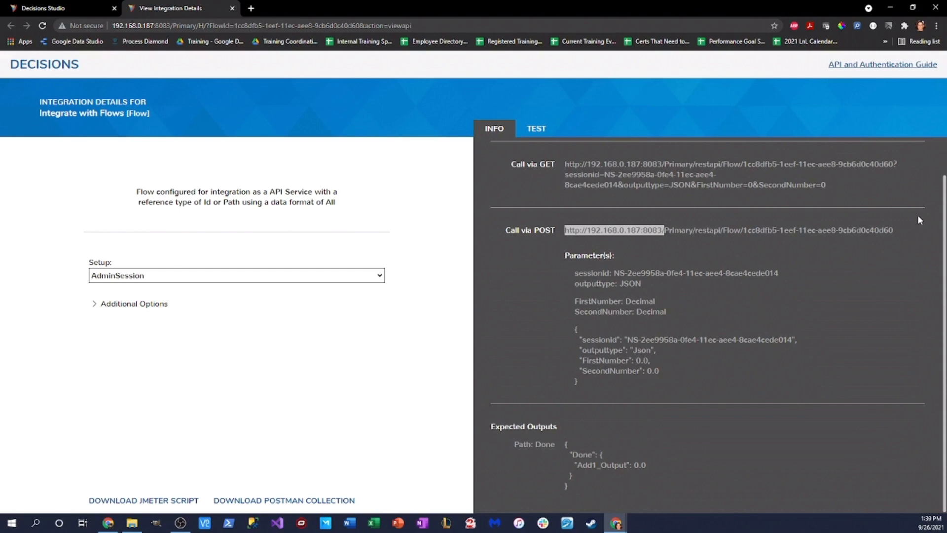
left_click(666, 226)
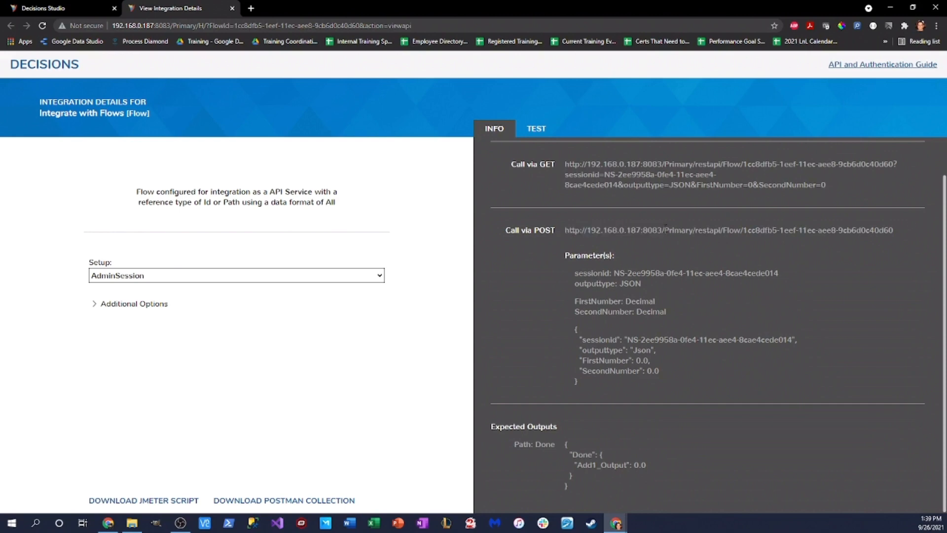
left_click_drag(663, 227, 890, 239)
key("ctrl+c")
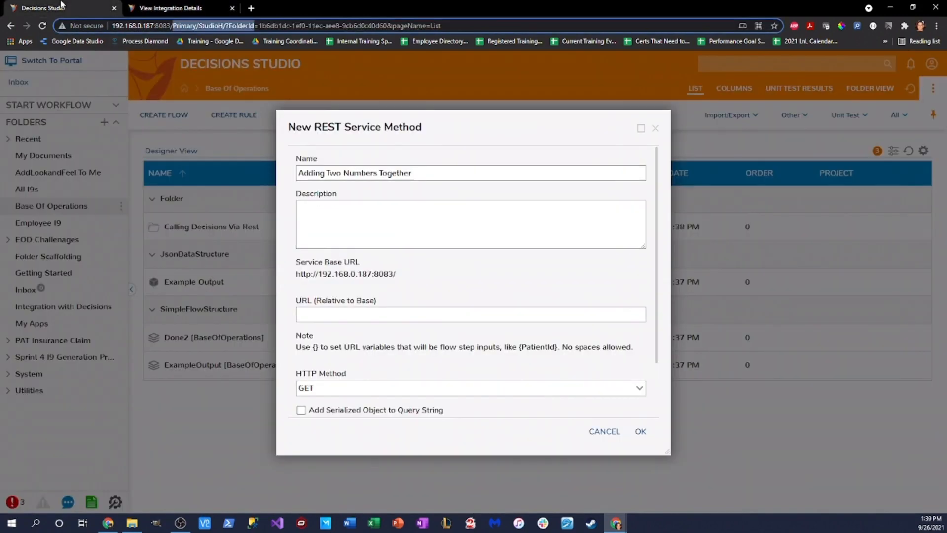
left_click(59, 8)
left_click(350, 318)
key("ctrl+v")
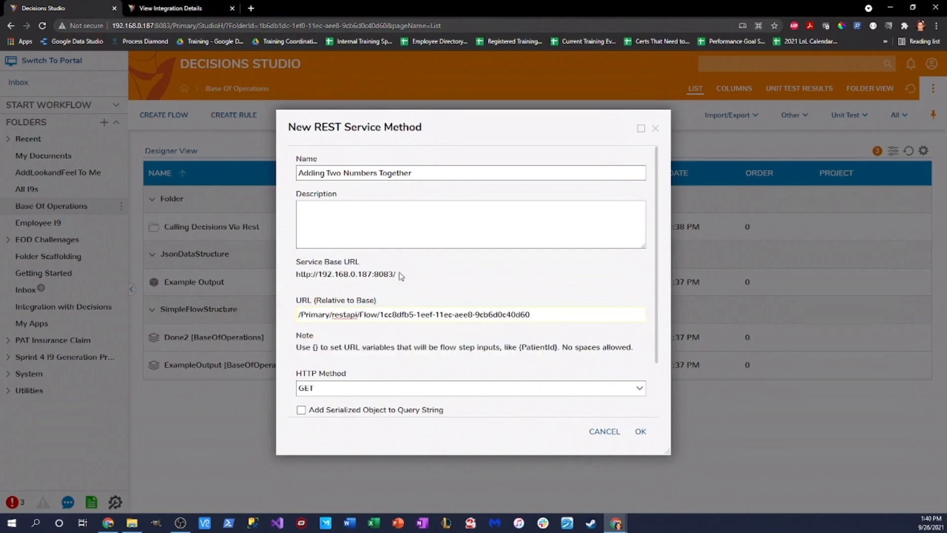
left_click(299, 314)
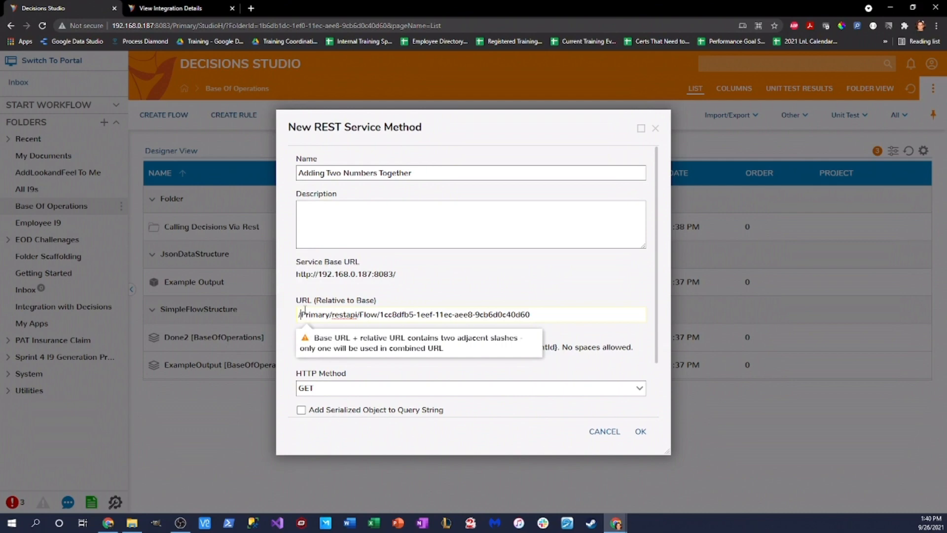
key("BackSpace")
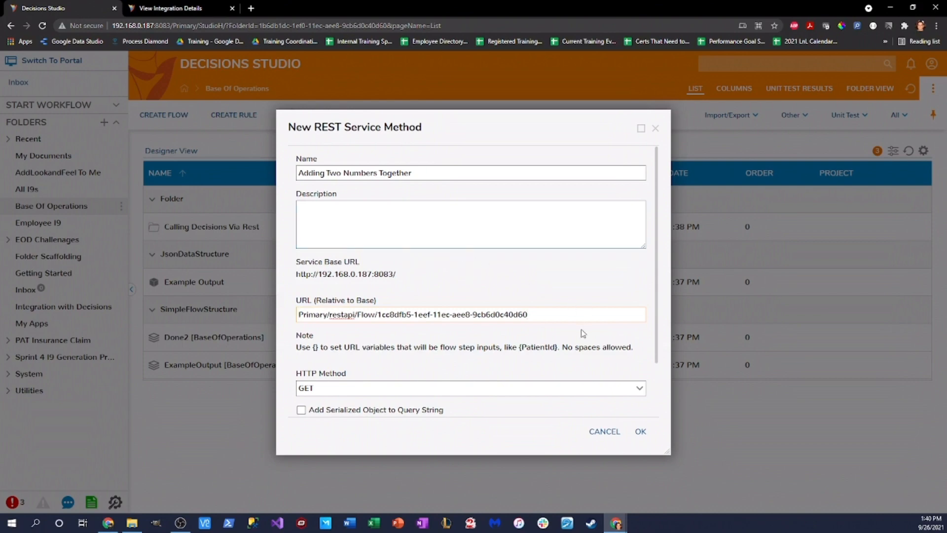
Step: Verify the relative URL's flow ID against the flow's integration details page
scroll(587, 270, "down", 2)
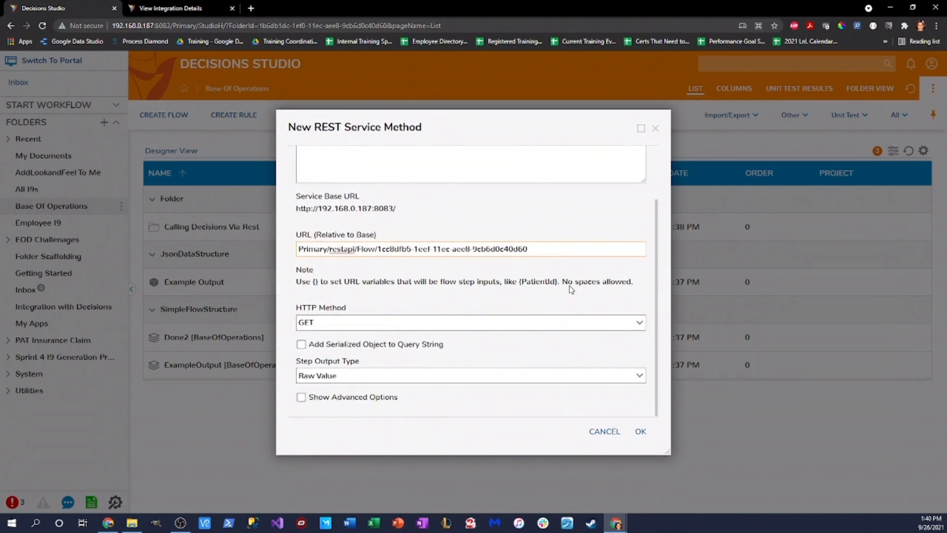
scroll(469, 252, "up", 2)
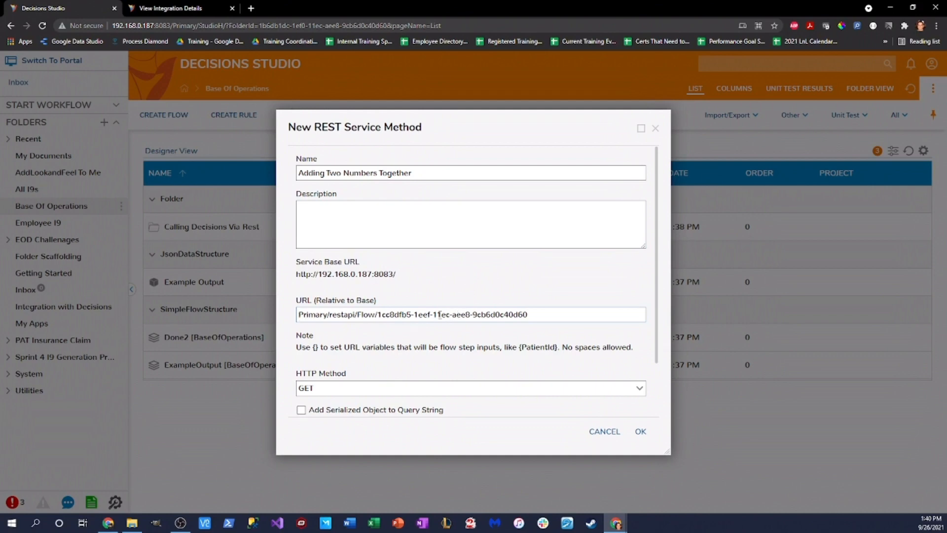
left_click_drag(379, 316, 557, 330)
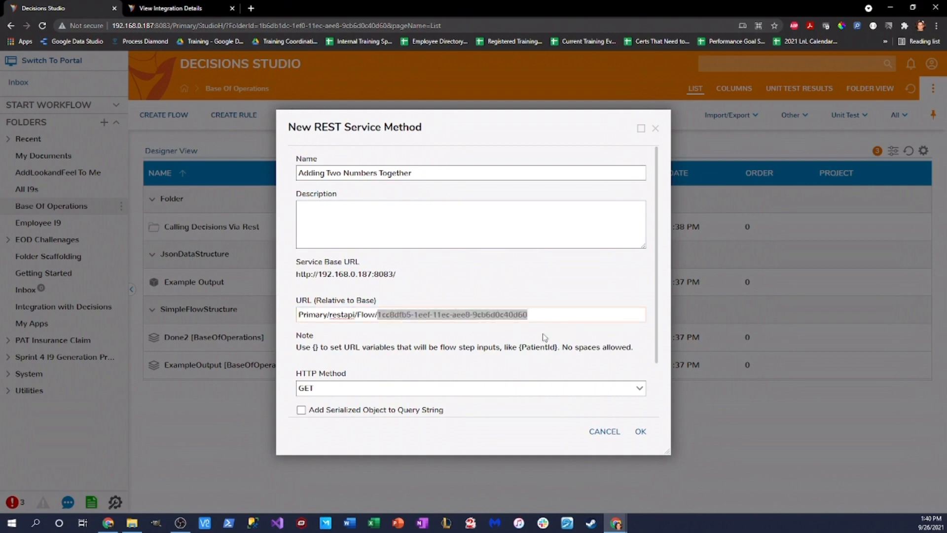
left_click(454, 360)
scroll(523, 358, "down", 2)
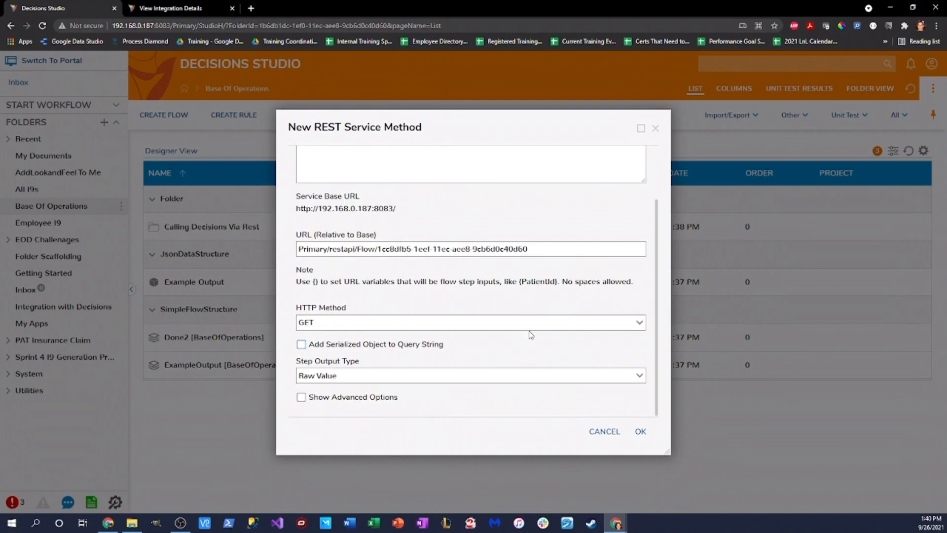
left_click(170, 8)
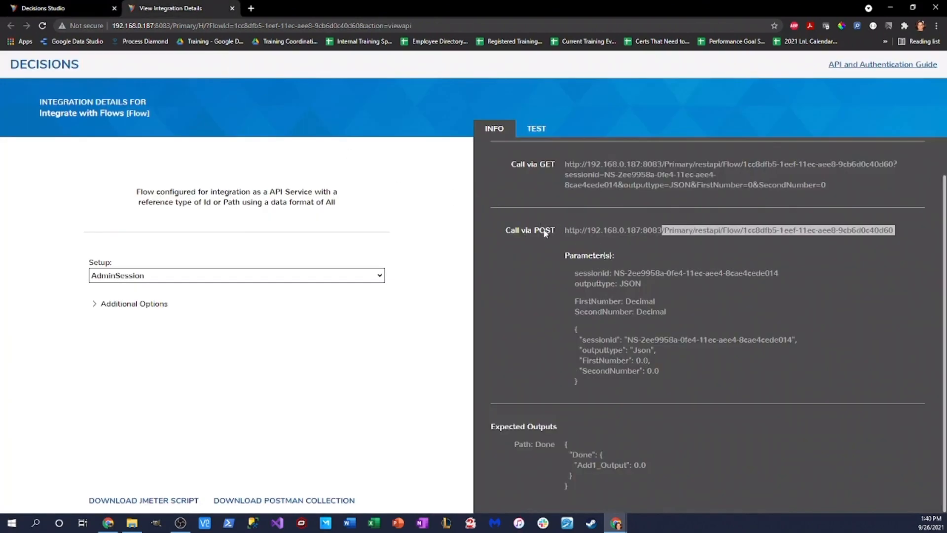
left_click(69, 10)
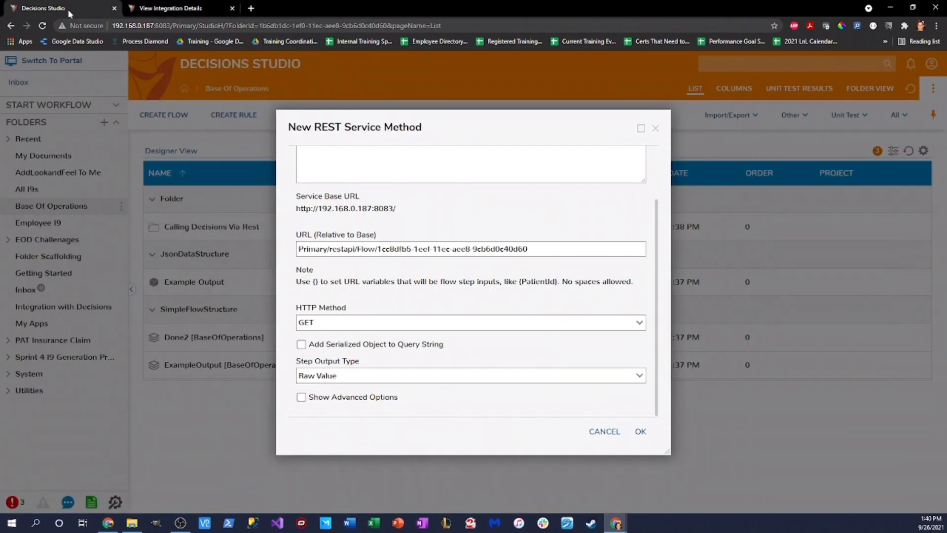
left_click(640, 325)
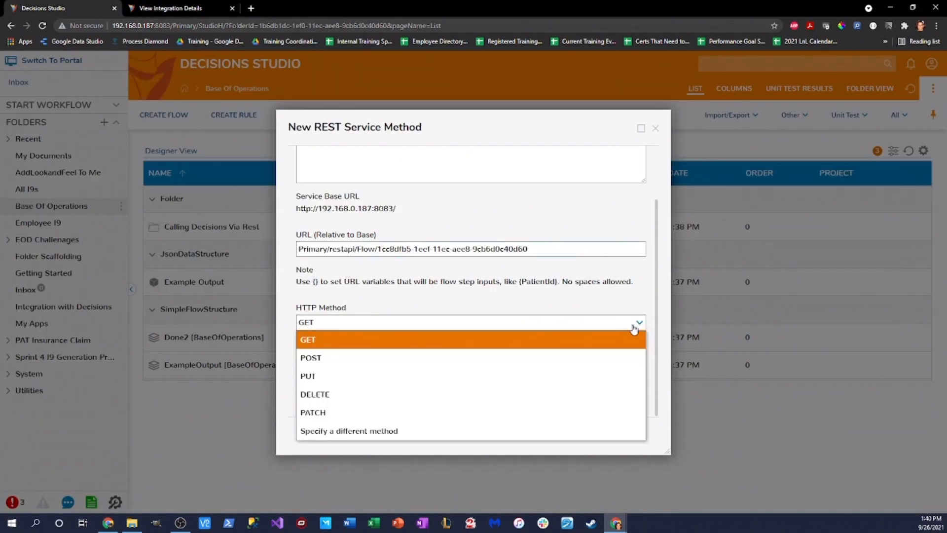
Step: Make the method POST with Unspecified content type and a Specify Below request body
left_click(513, 357)
scroll(562, 379, "down", 2)
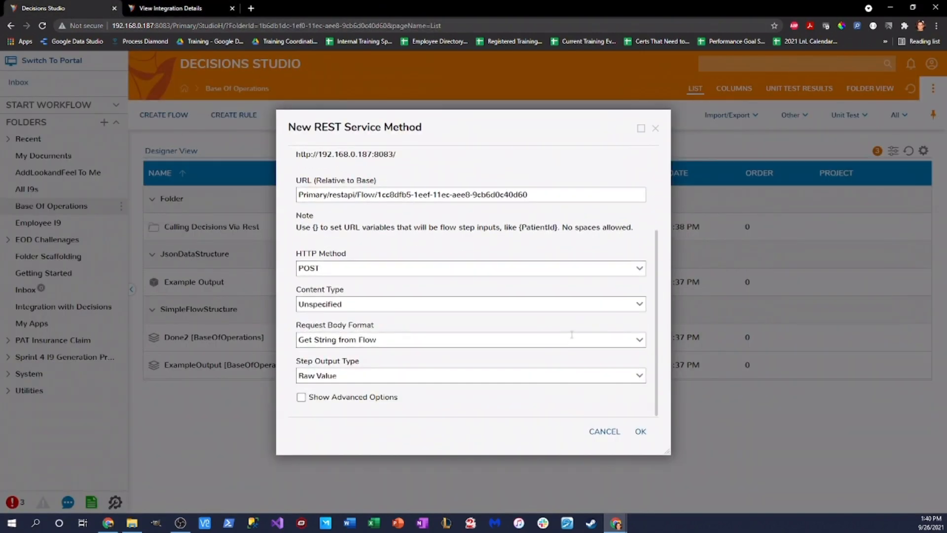
left_click(640, 304)
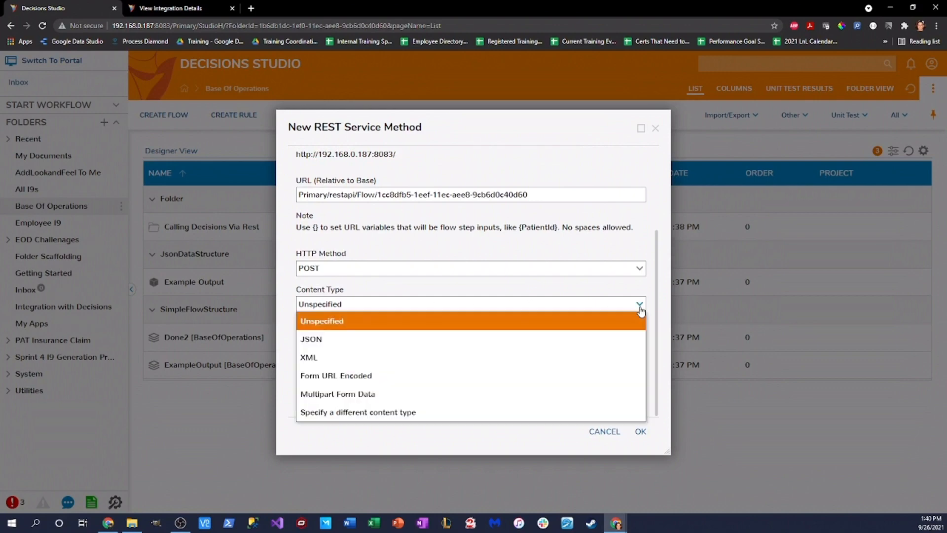
left_click(393, 413)
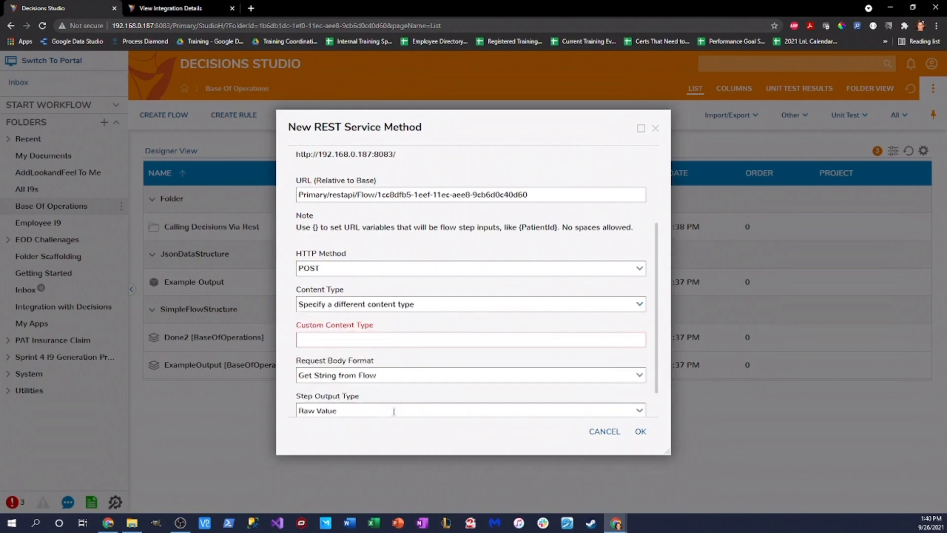
left_click(638, 305)
left_click(401, 316)
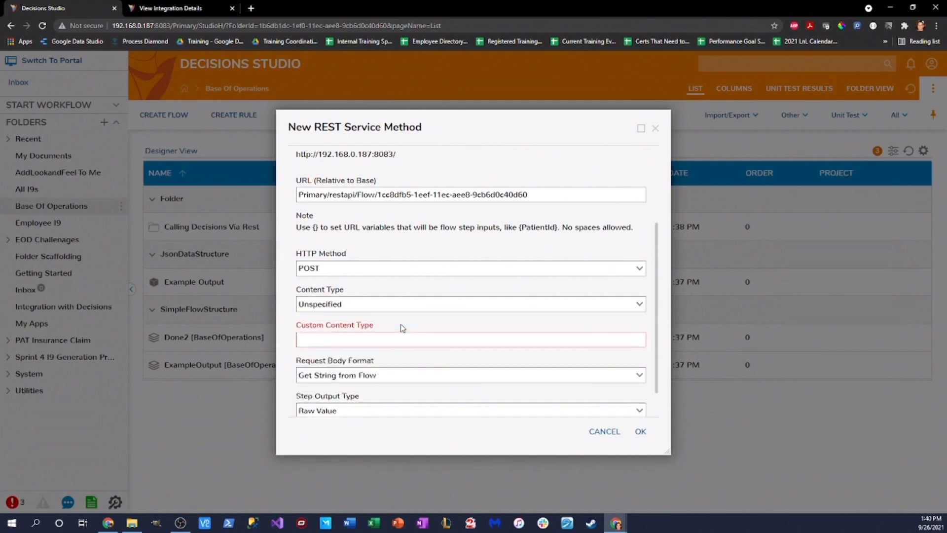
left_click(639, 341)
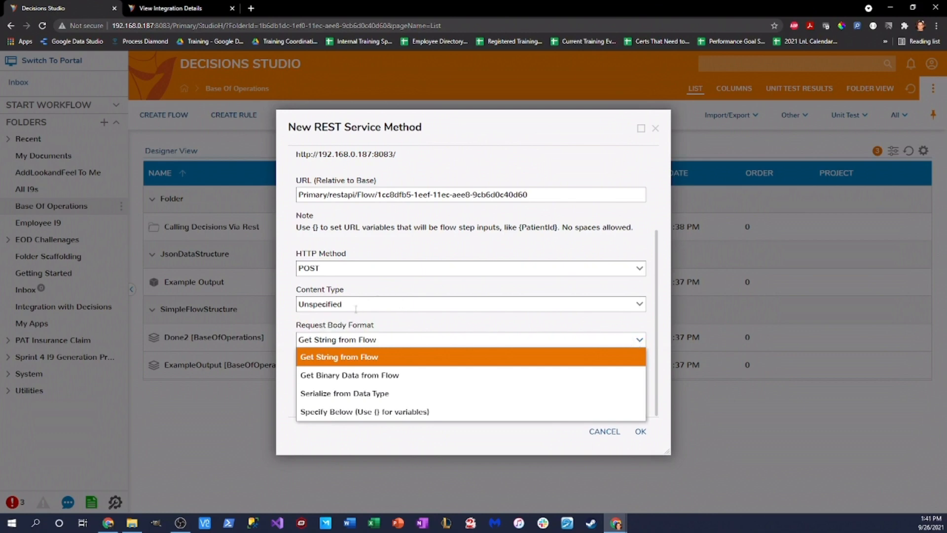
left_click(429, 413)
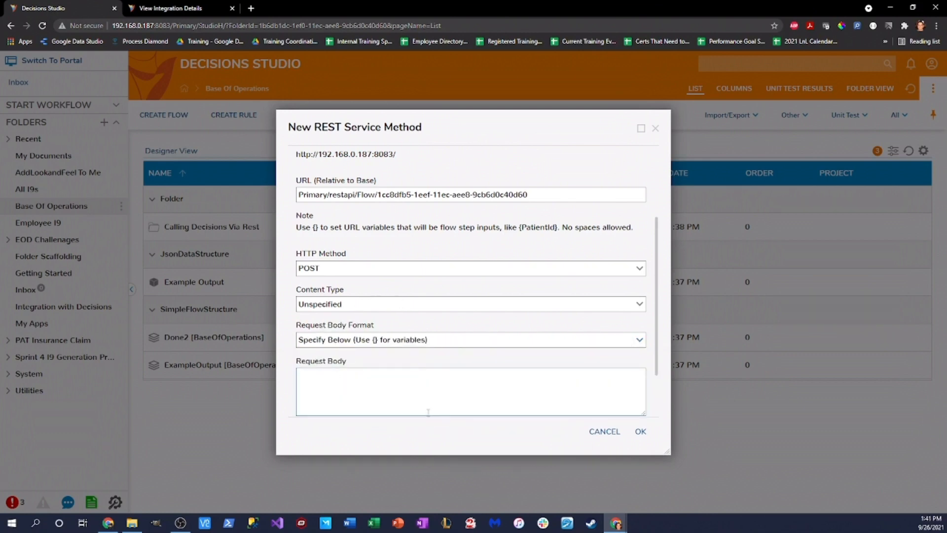
scroll(437, 390, "down", 2)
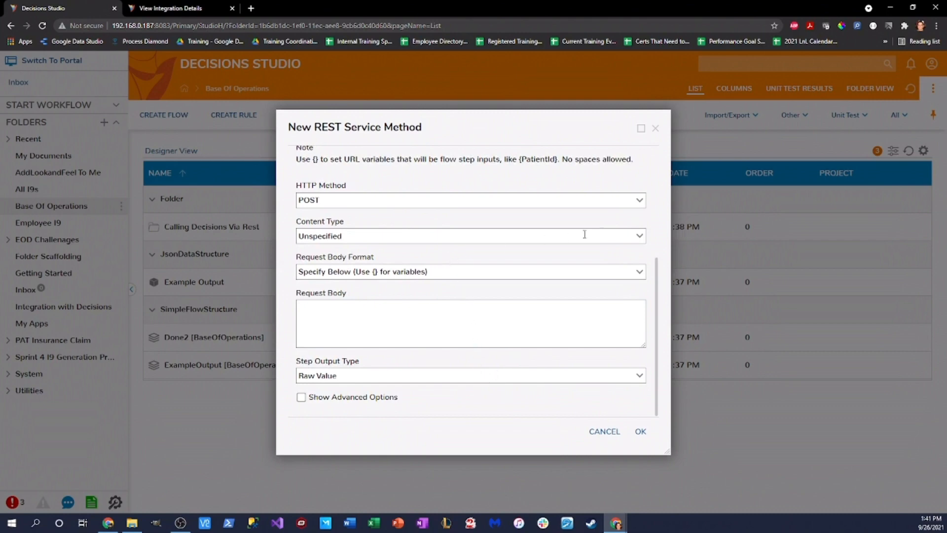
left_click(638, 239)
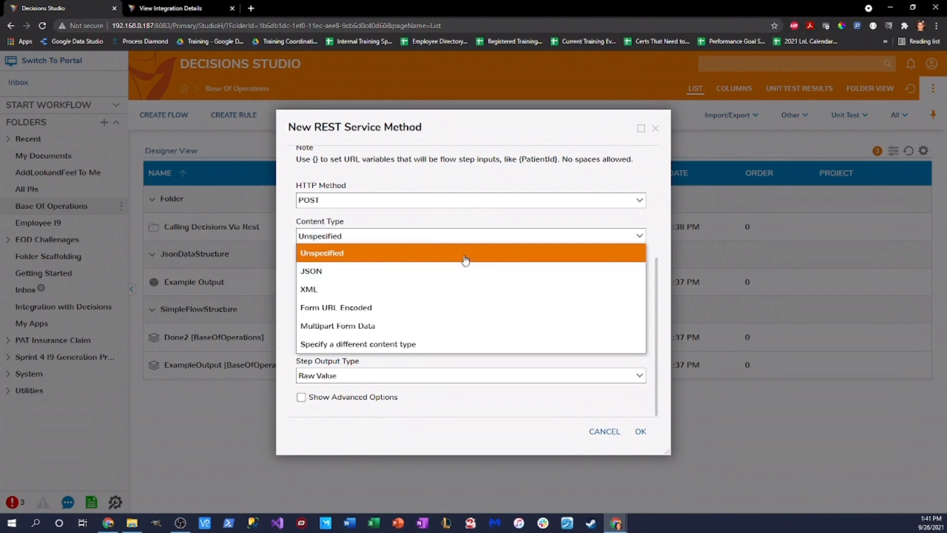
left_click(289, 302)
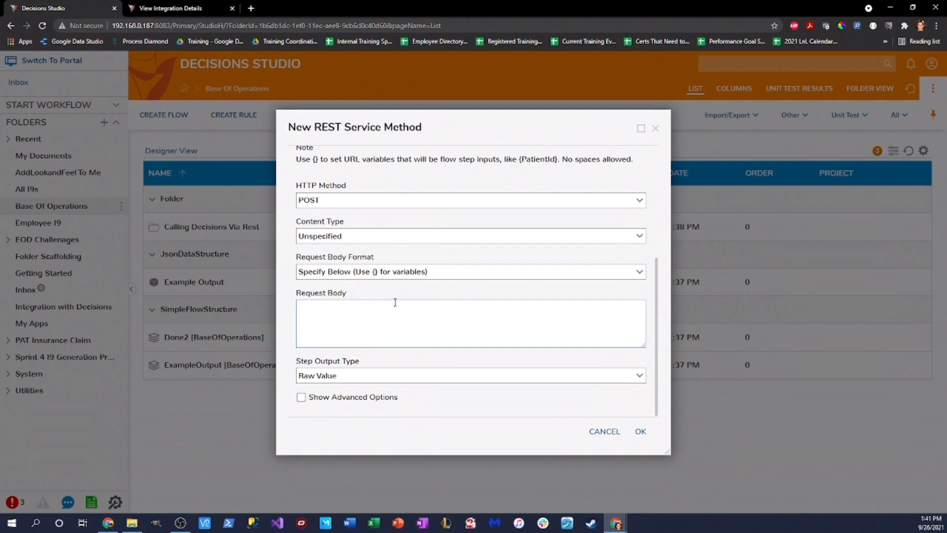
left_click(177, 8)
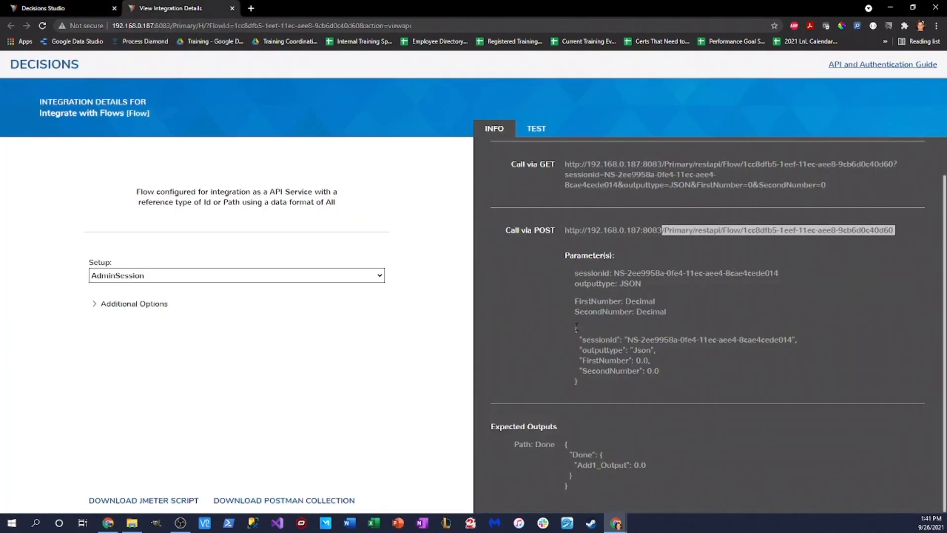
Step: Paste the flow's sample POST JSON into the method's request body
left_click_drag(575, 328, 706, 384)
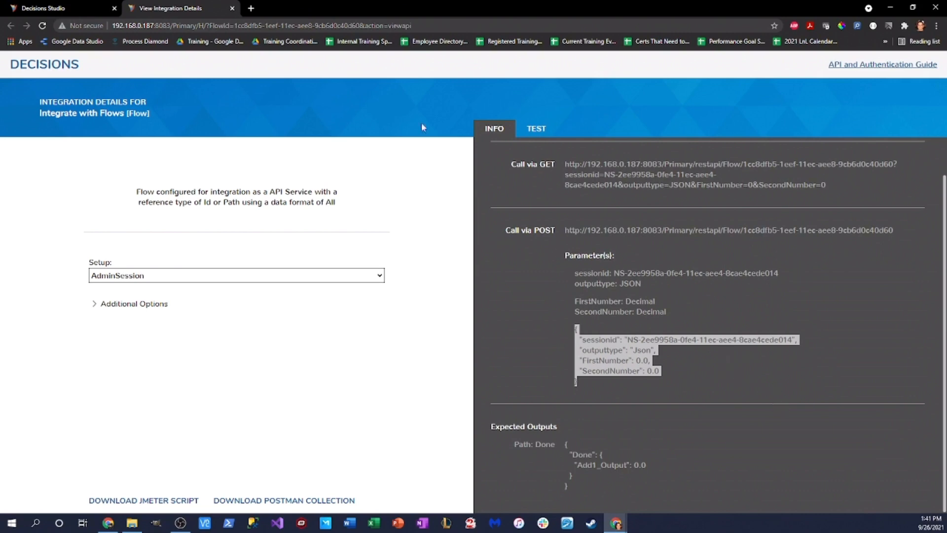
left_click(43, 8)
left_click(391, 314)
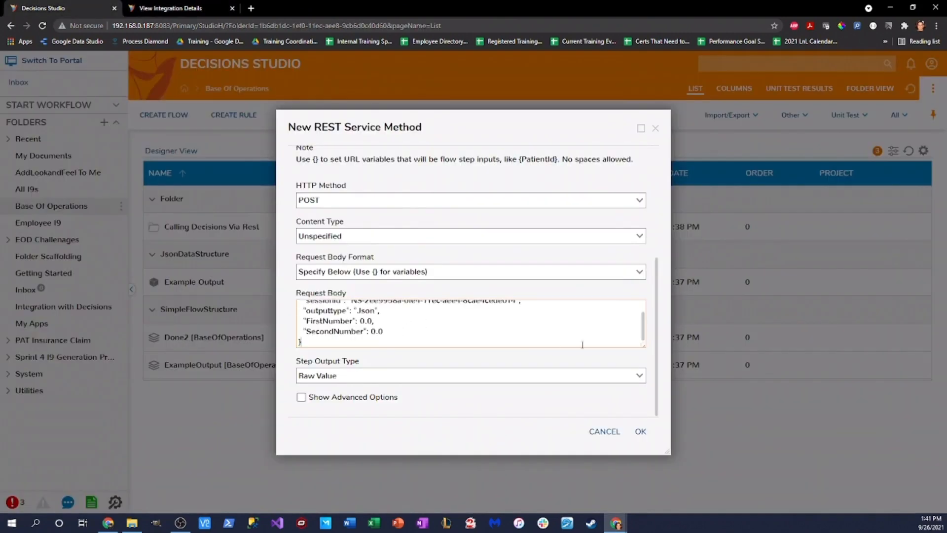
left_click_drag(644, 346, 650, 402)
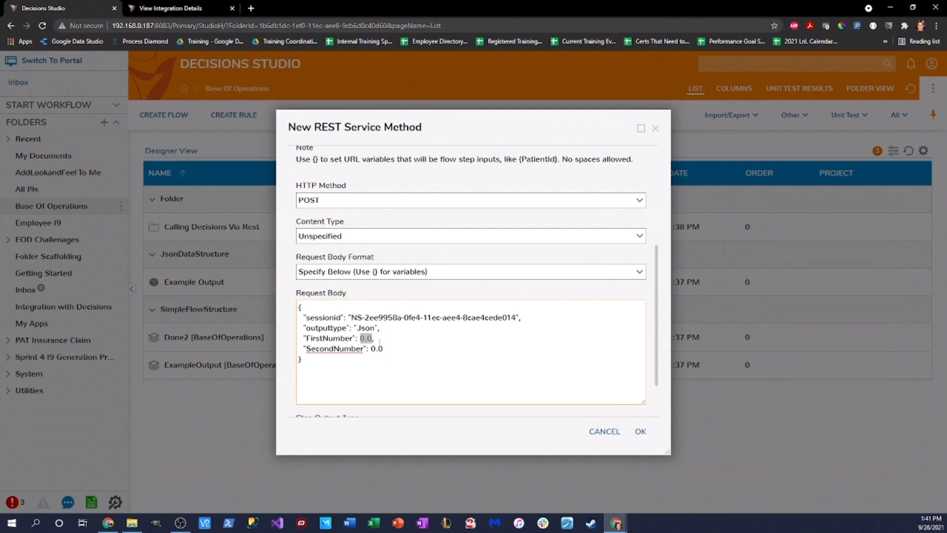
Step: Replace the two 0.0 number values with {FirstNumber} and {SecondNumber} placeholders
left_click(372, 339)
type("{FirstNumber")
scroll(375, 314, "up", 1)
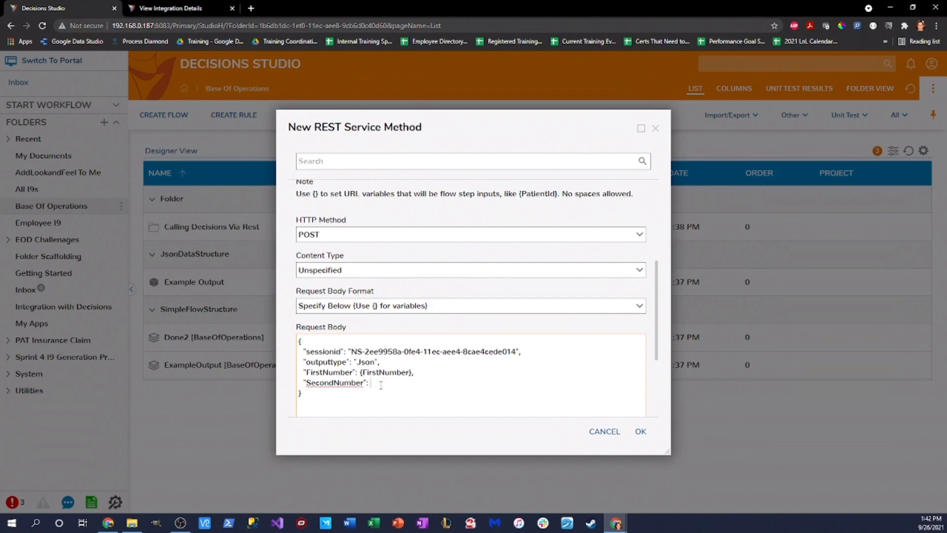
type("SecondNumber")
scroll(537, 394, "down", 3)
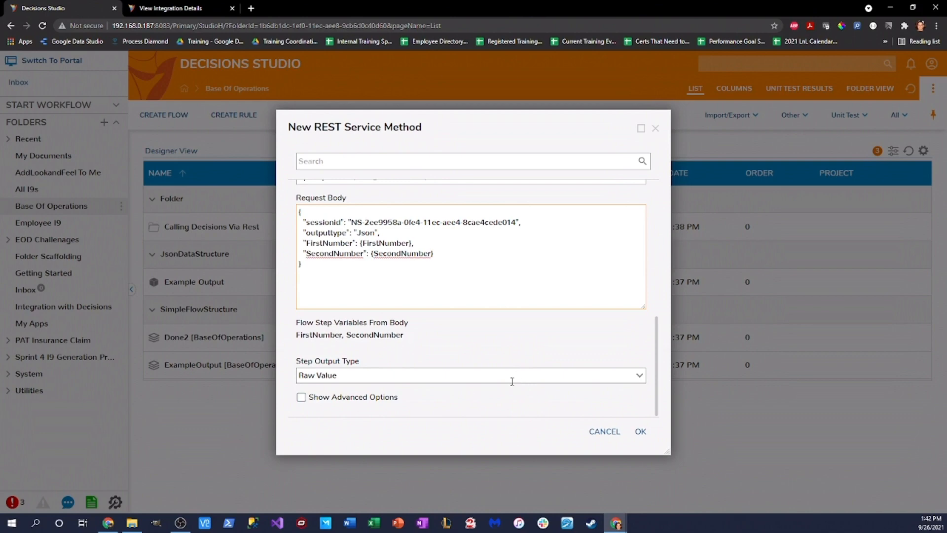
Step: Save the REST method and create a standard flow named 'Call My Method'
left_click(638, 433)
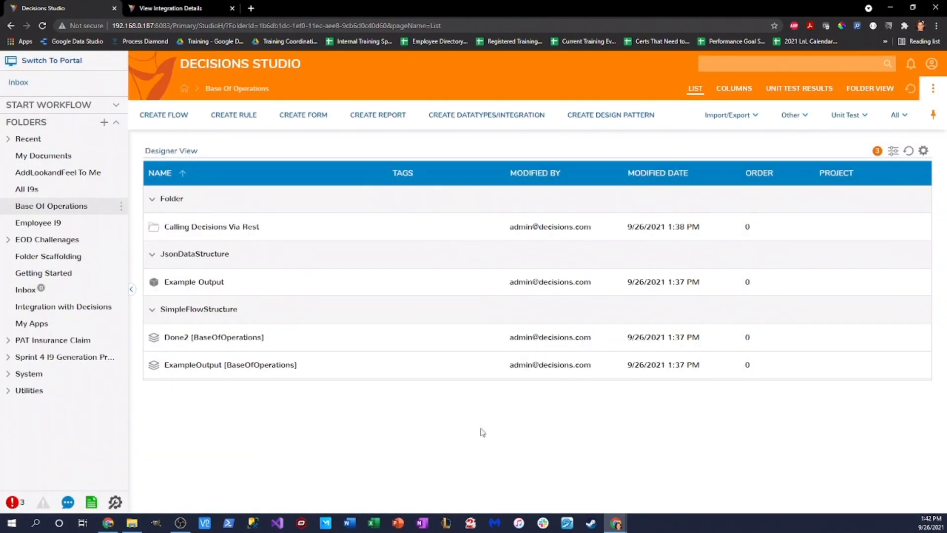
left_click(172, 116)
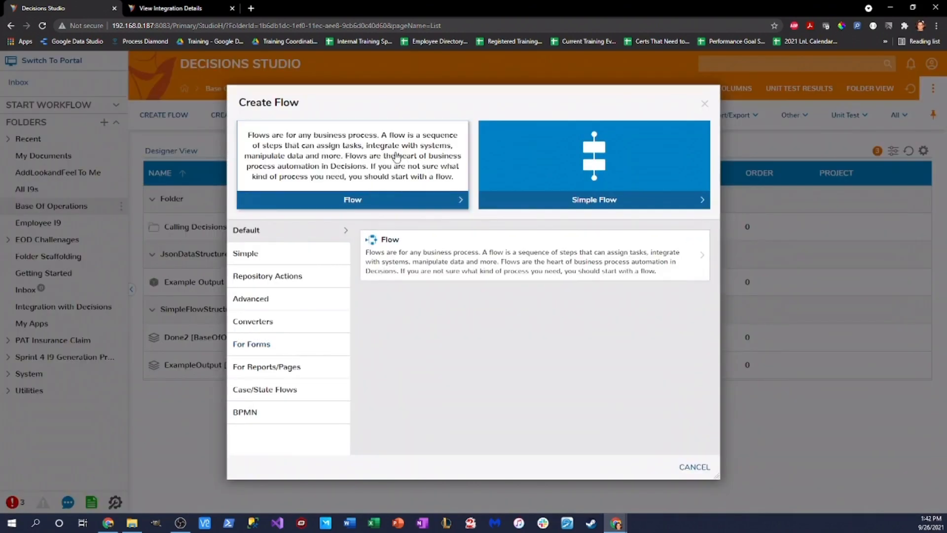
left_click(326, 143)
type("Call My Method")
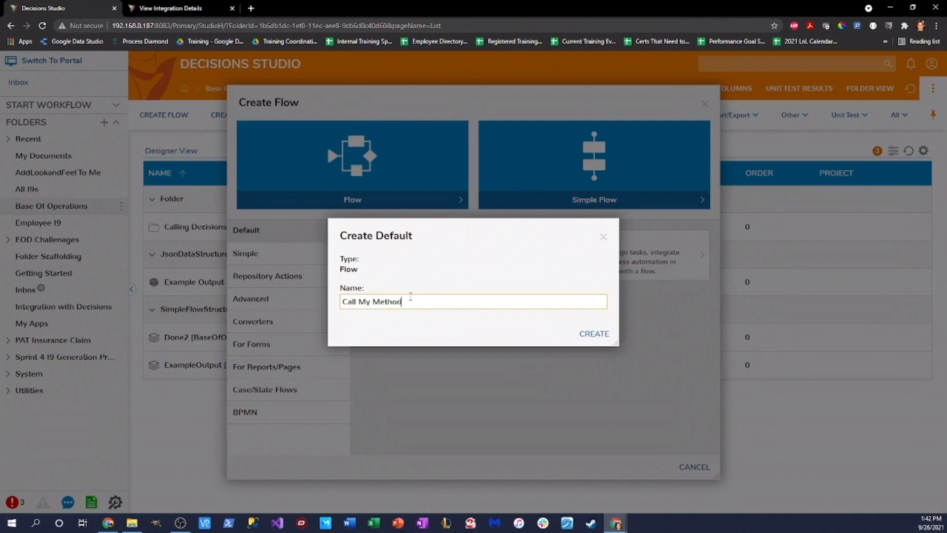
left_click(597, 335)
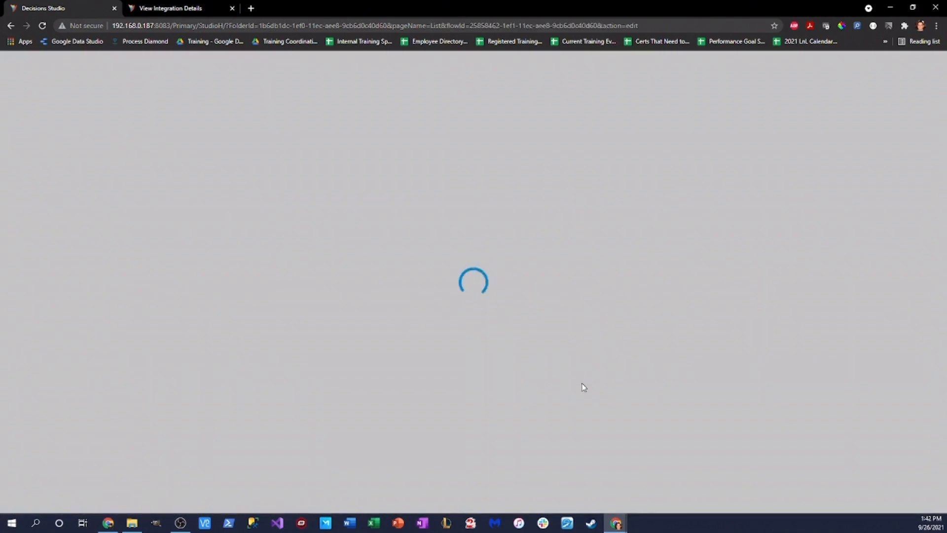
scroll(141, 293, "down", 3)
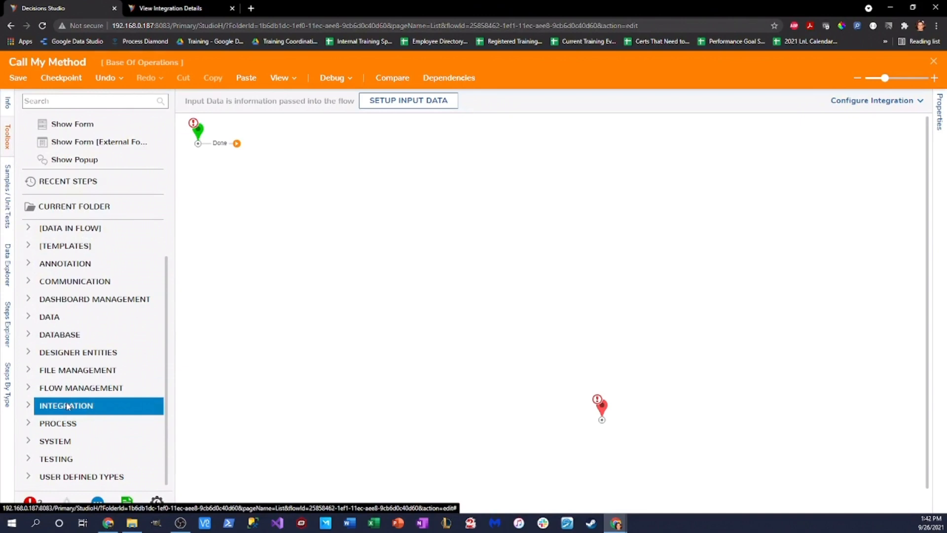
Step: Place the Adding Two Numbers Together step from REST Services > Calling Decisions Via Rest onto the canvas
left_click(29, 408)
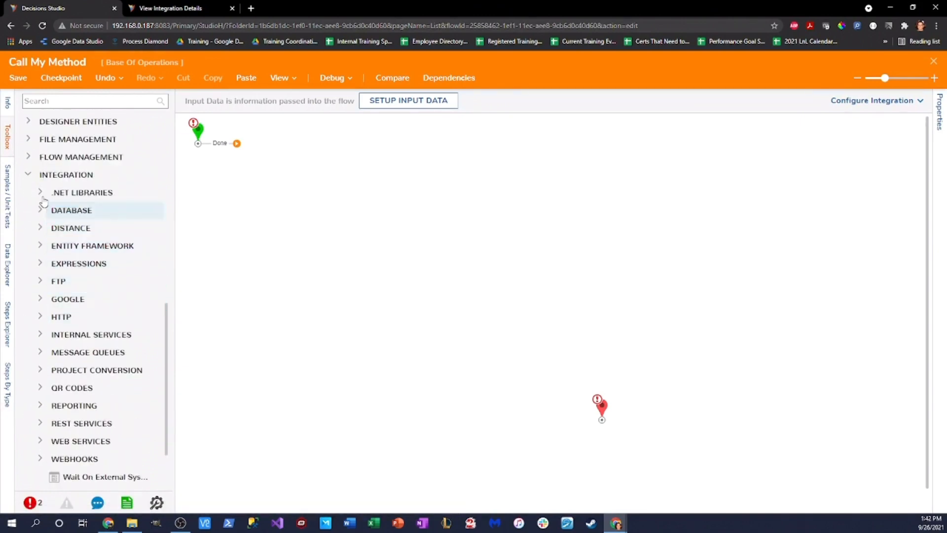
scroll(54, 298, "down", 1)
scroll(54, 299, "down", 3)
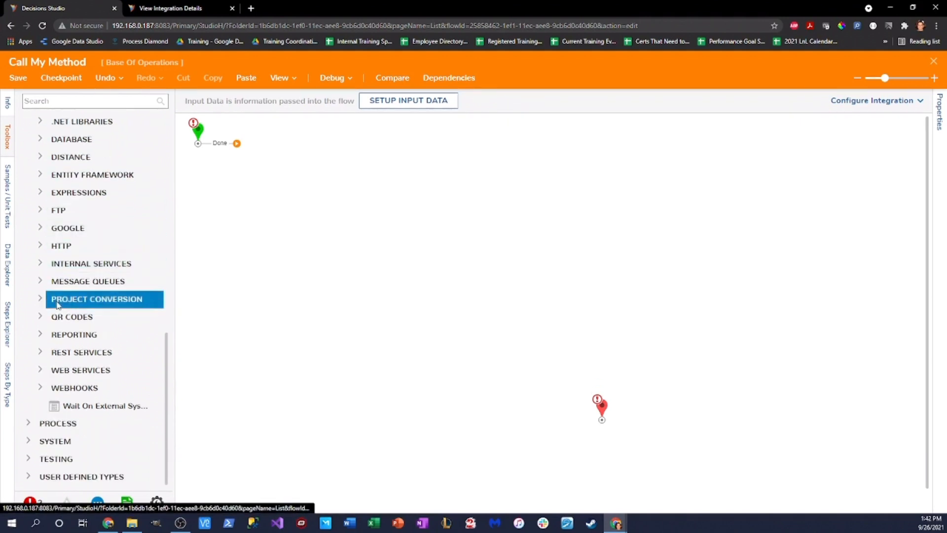
left_click(40, 354)
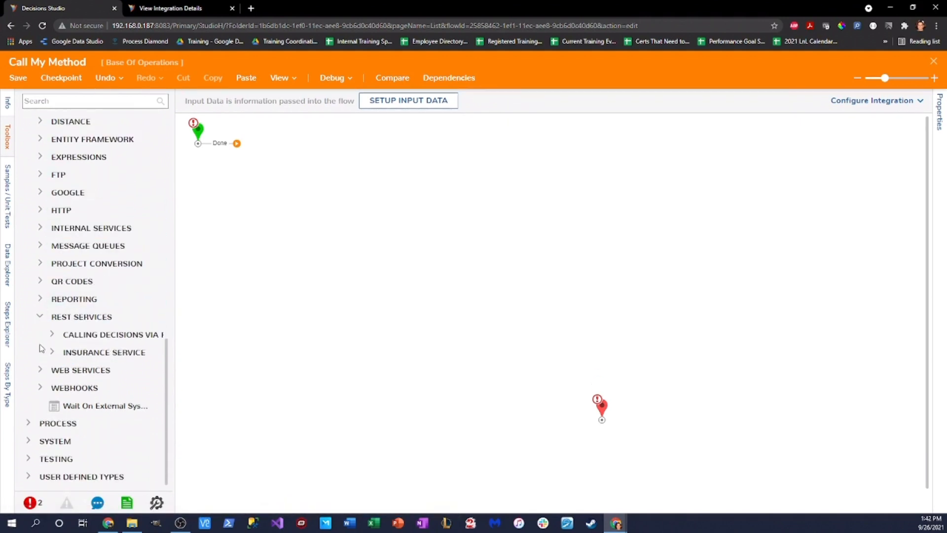
left_click_drag(173, 370, 239, 374)
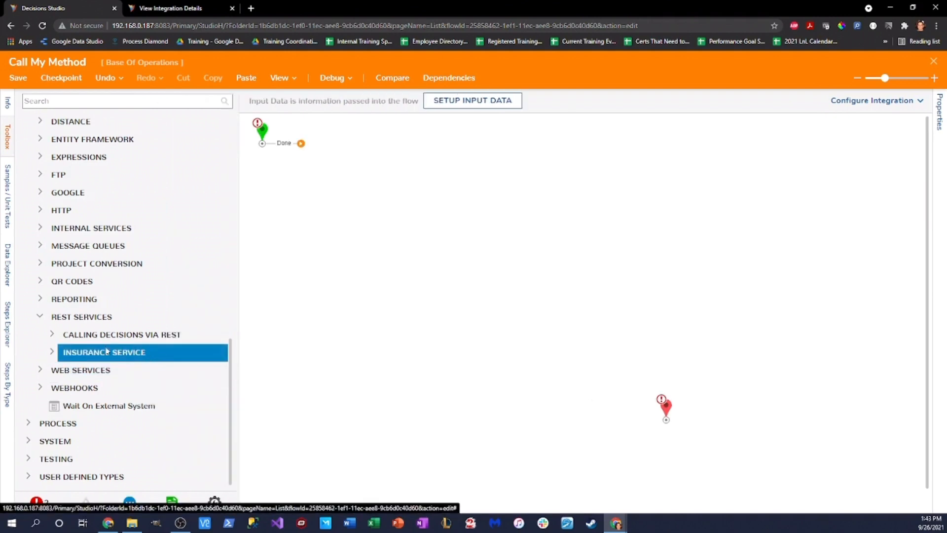
left_click(51, 335)
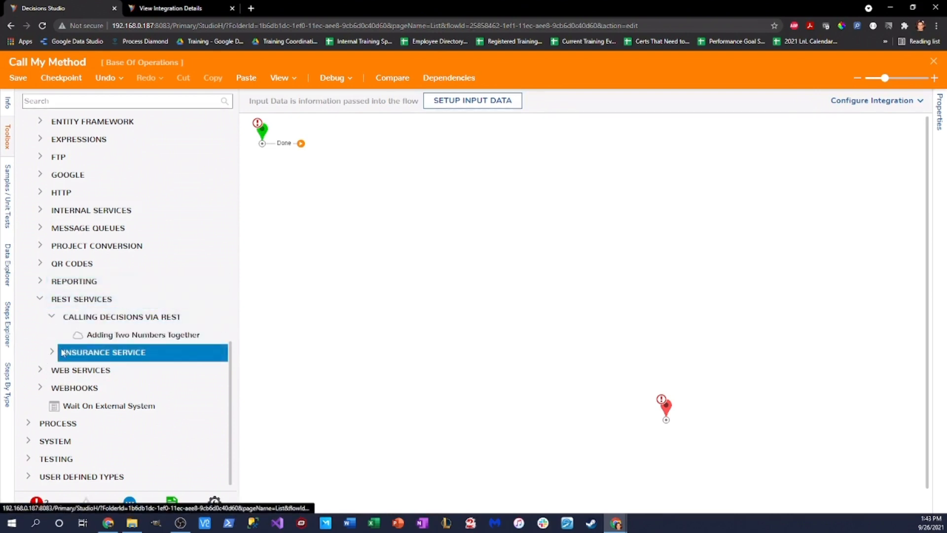
left_click_drag(217, 334, 514, 209)
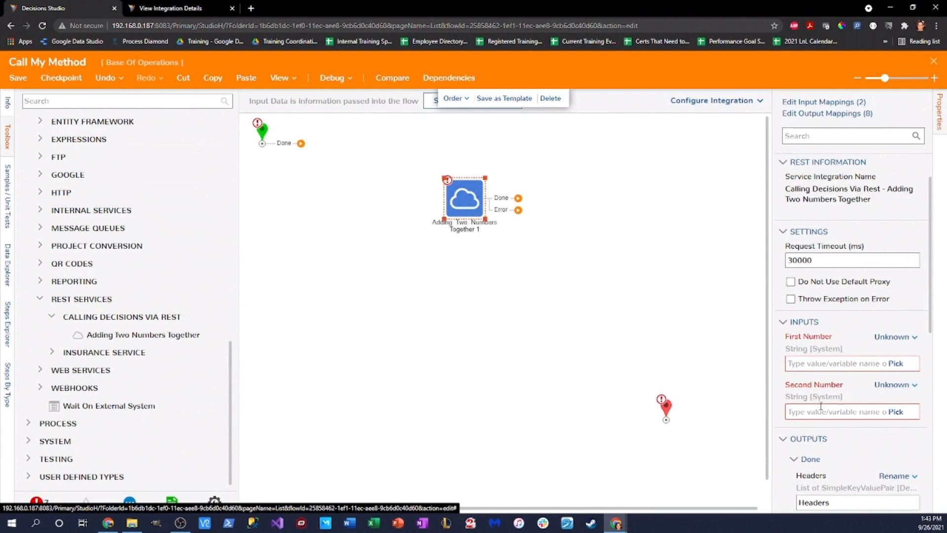
Step: Reposition the start step and the REST step on the canvas
scroll(847, 413, "down", 1)
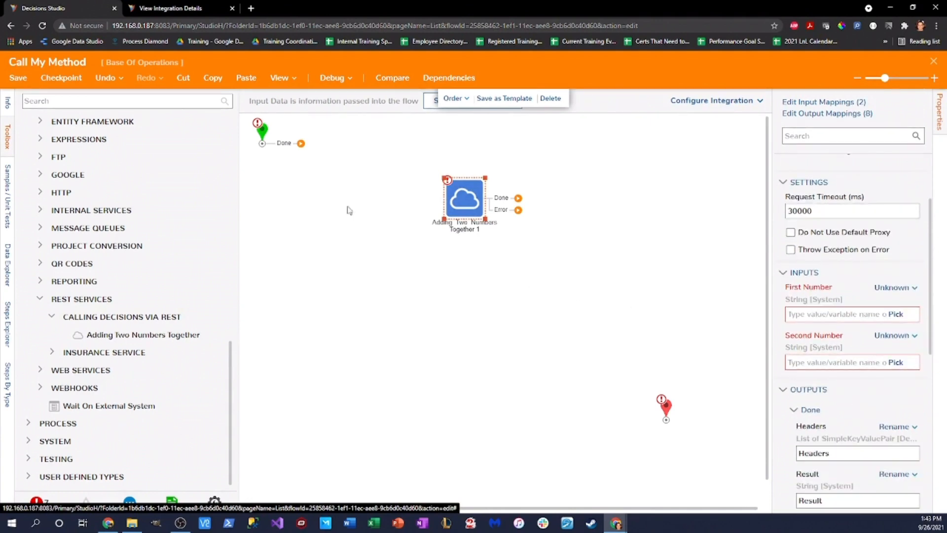
left_click_drag(263, 137, 292, 186)
left_click_drag(464, 198, 421, 216)
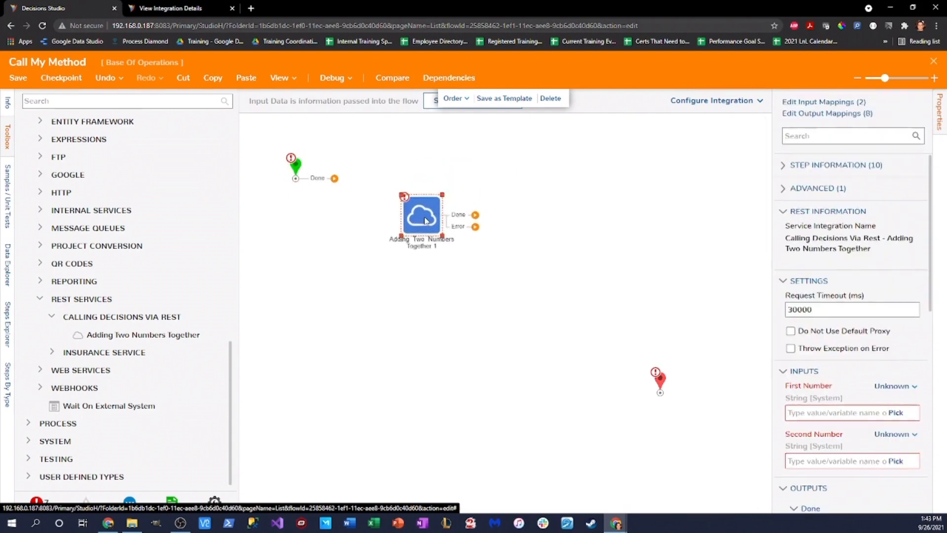
scroll(855, 340, "down", 4)
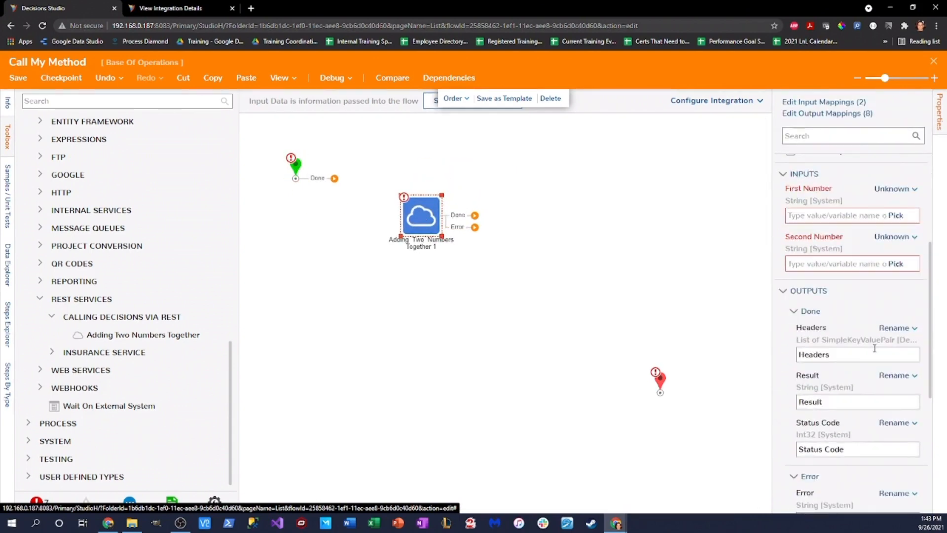
Step: Connect the start to the REST step, and its Done and Error outcomes to the end
left_click_drag(334, 178, 421, 215)
left_click_drag(475, 215, 661, 389)
left_click_drag(661, 388, 625, 345)
mouse_move(391, 217)
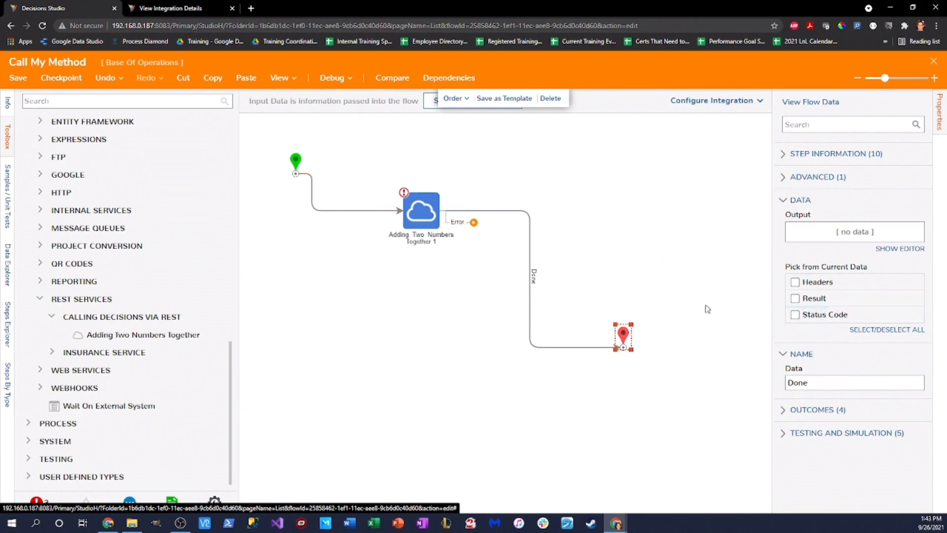
left_click_drag(473, 222, 620, 345)
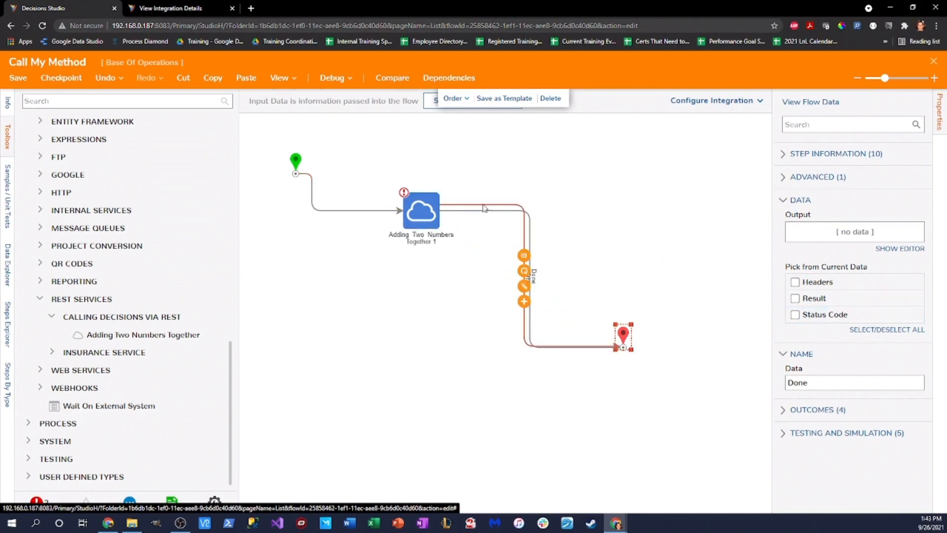
left_click(442, 205)
Step: Nudge the REST step and reroute its Error and Done links tidily
left_click(438, 211)
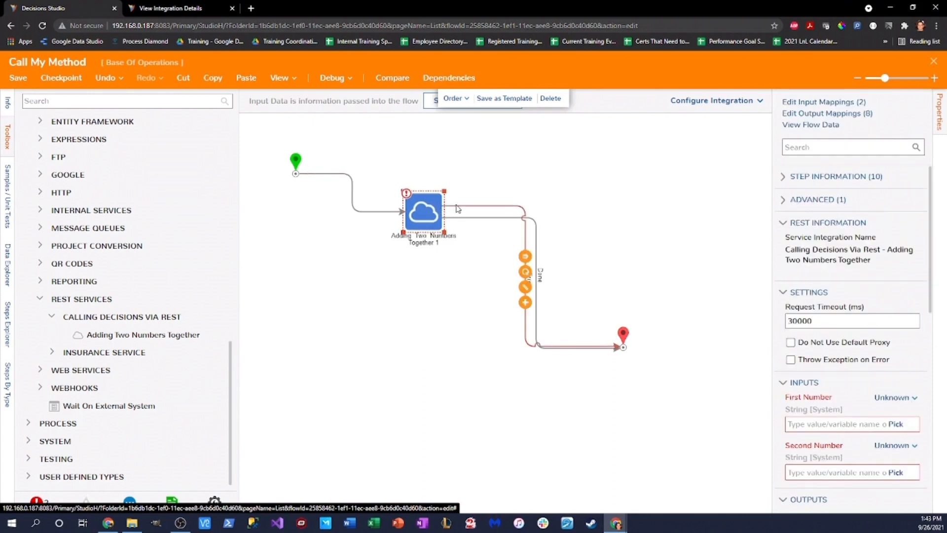
left_click_drag(422, 212, 410, 217)
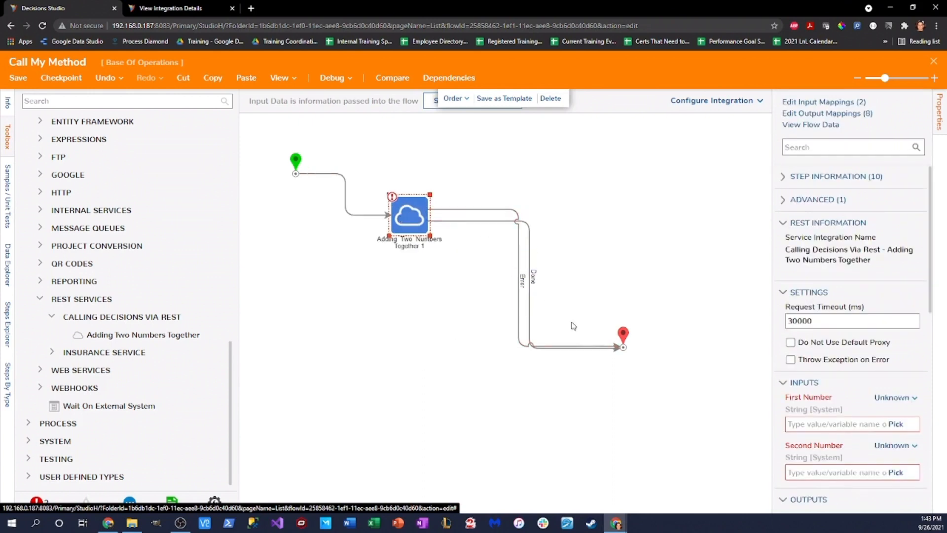
left_click(436, 210)
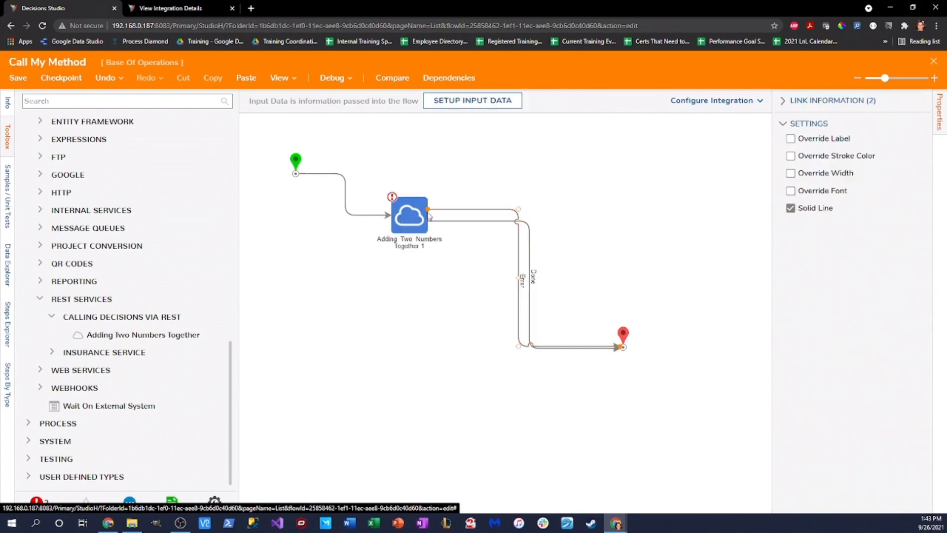
mouse_move(428, 209)
left_mouse_down()
mouse_move(415, 236)
mouse_move(412, 201)
left_mouse_up()
left_click(440, 217)
left_click_drag(623, 335, 577, 309)
Step: Set the REST step's First Number input mapping to Constant
left_click(409, 215)
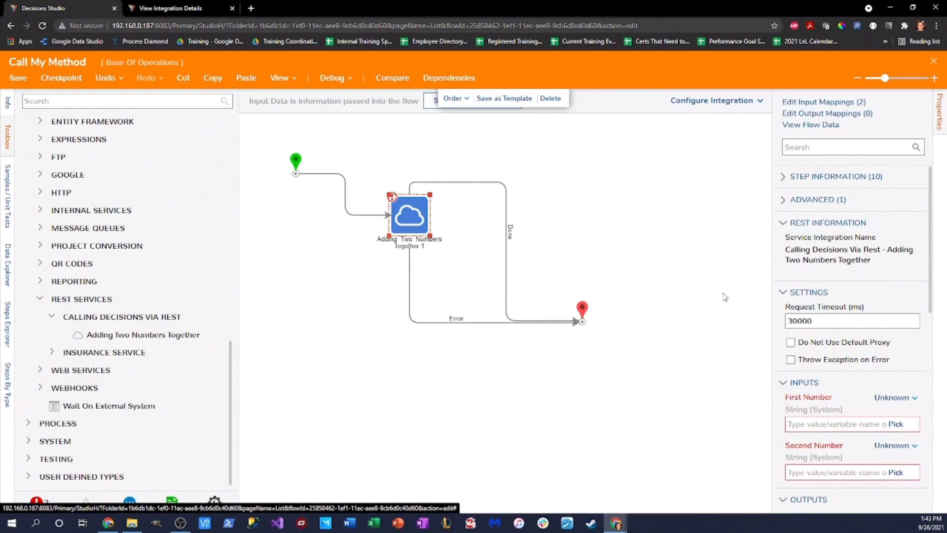
left_click(890, 398)
left_click(809, 342)
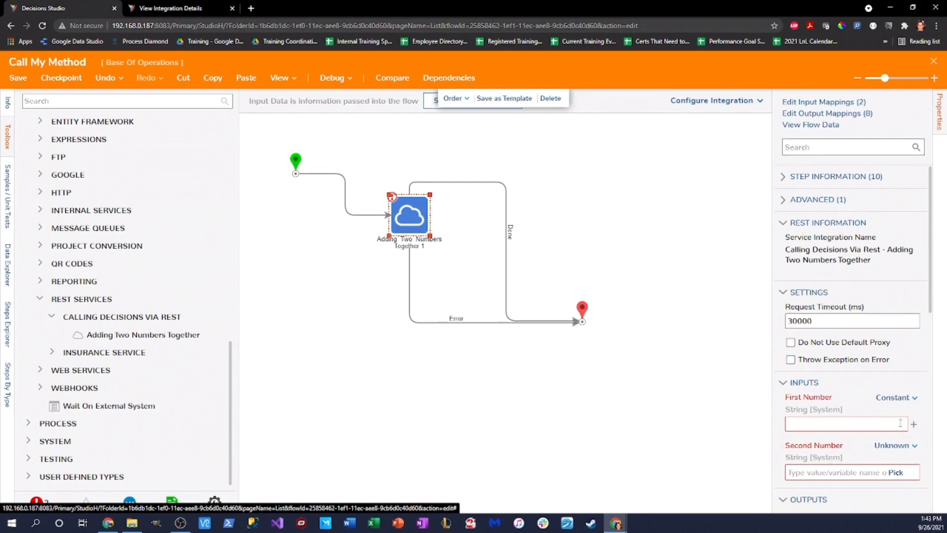
Step: Give First Number and Second Number constant values of 5
left_click(859, 425)
type("5")
scroll(860, 436, "down", 2)
left_click(895, 347)
left_click(813, 294)
type("5")
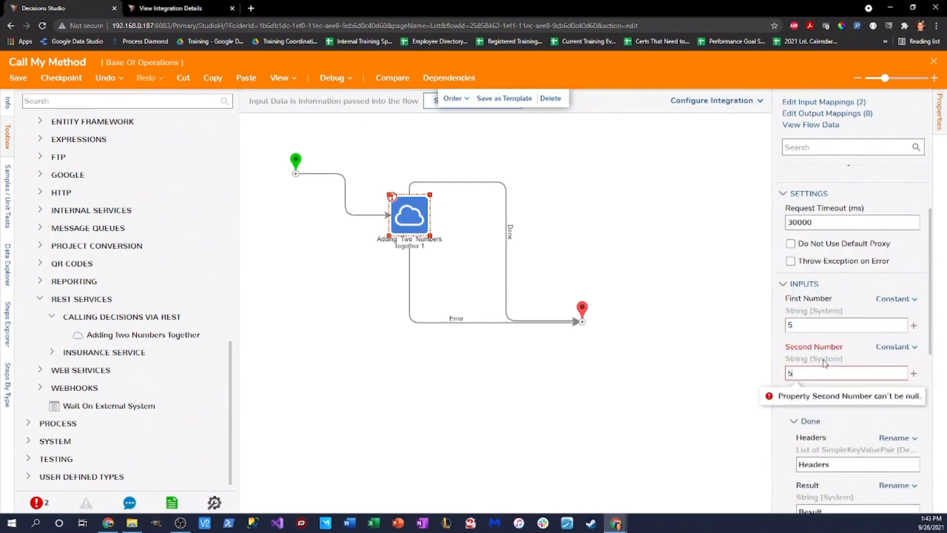
Step: Start a debug run of the Call My Method flow
left_click(666, 352)
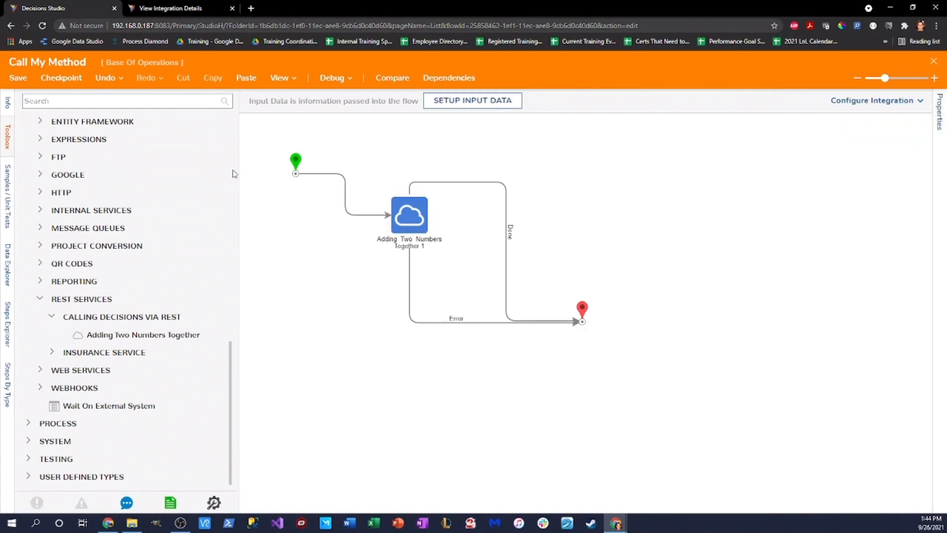
left_click(332, 78)
left_click(441, 228)
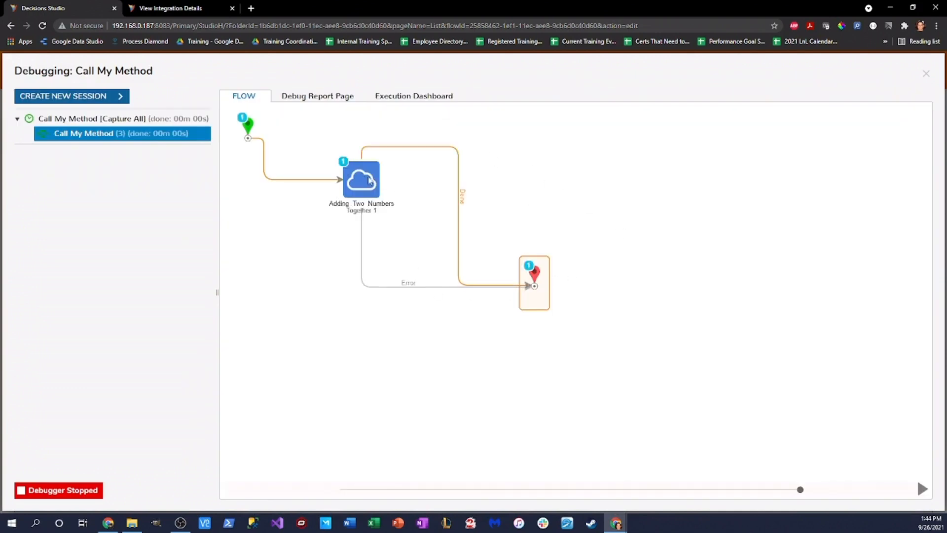
mouse_move(356, 184)
left_click(420, 206)
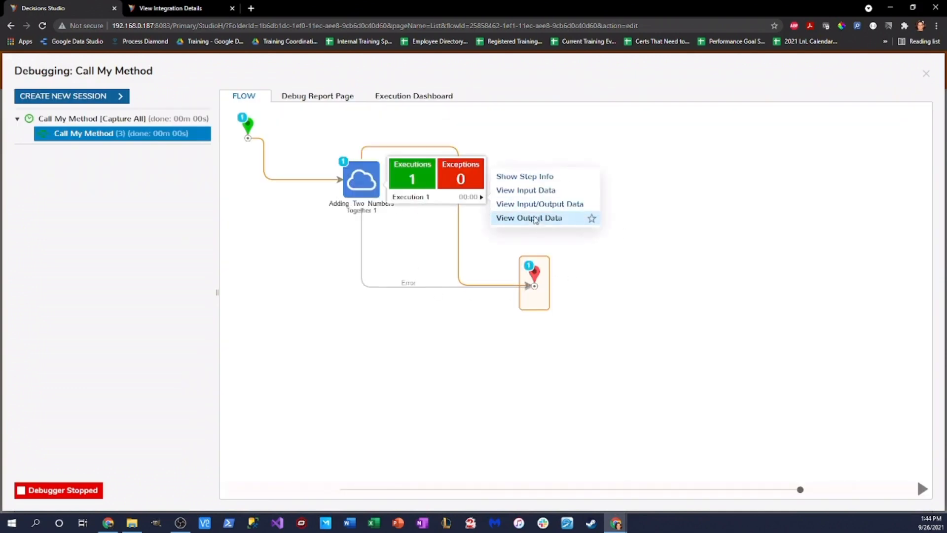
left_click(540, 217)
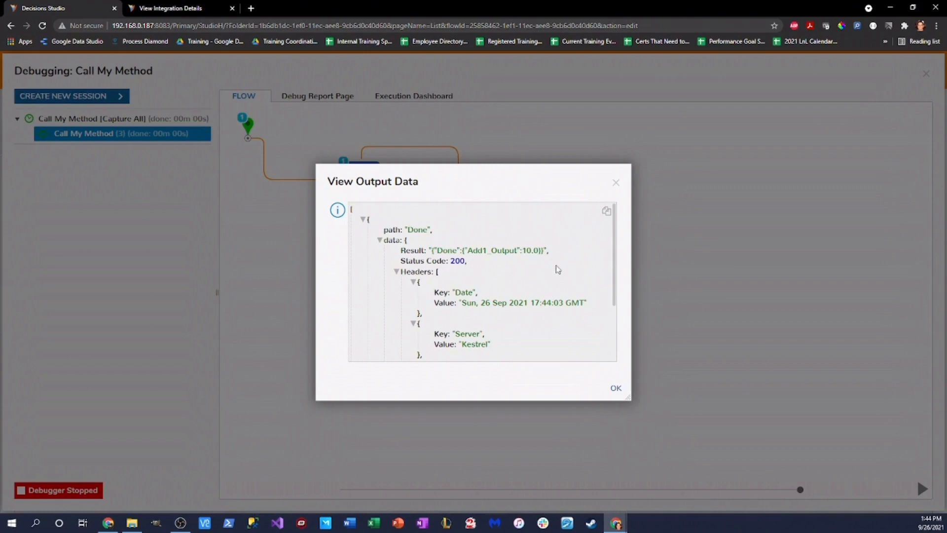
left_click_drag(430, 250, 544, 250)
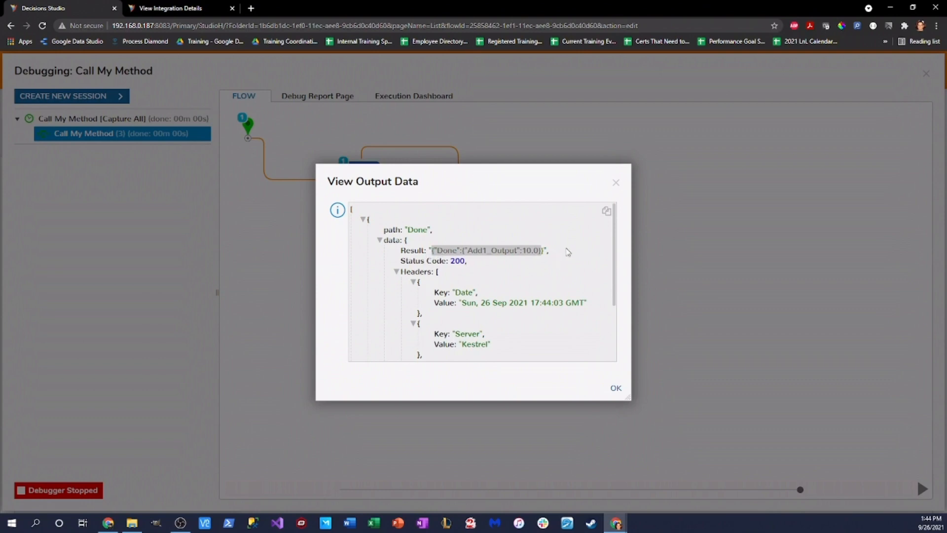
left_click_drag(428, 250, 544, 250)
left_click(616, 183)
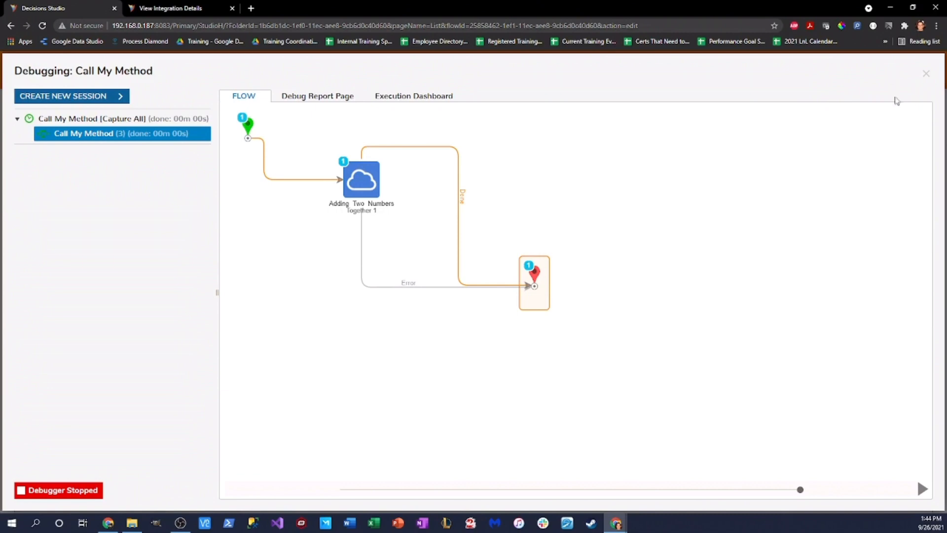
Step: Close the debugger and designer, saving the Call My Method flow
left_click(926, 75)
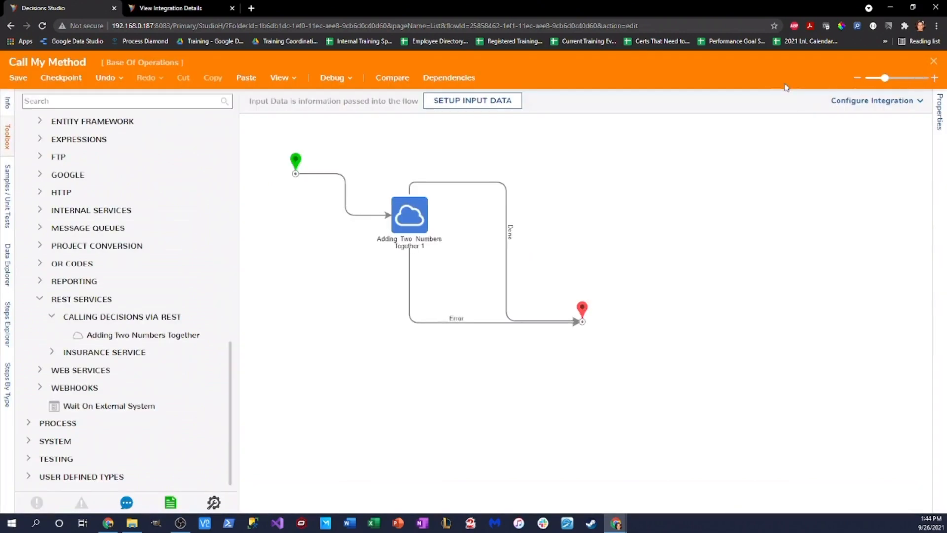
left_click(932, 62)
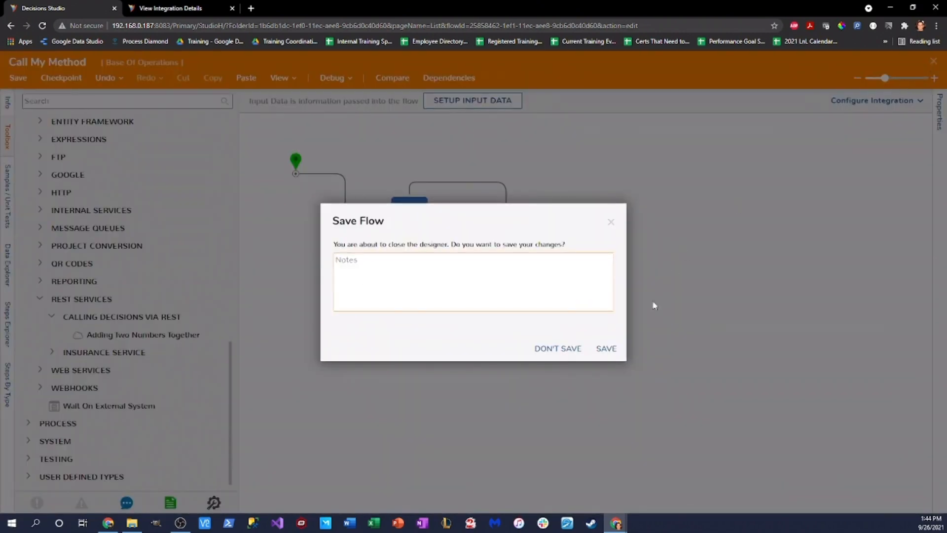
left_click(606, 348)
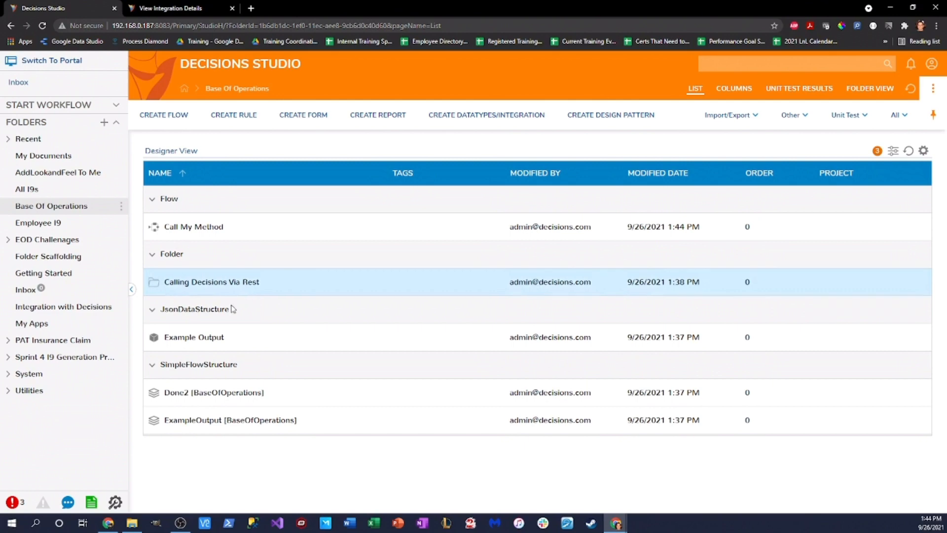
Step: Open the Calling Decisions Via Rest folder
right_click(219, 291)
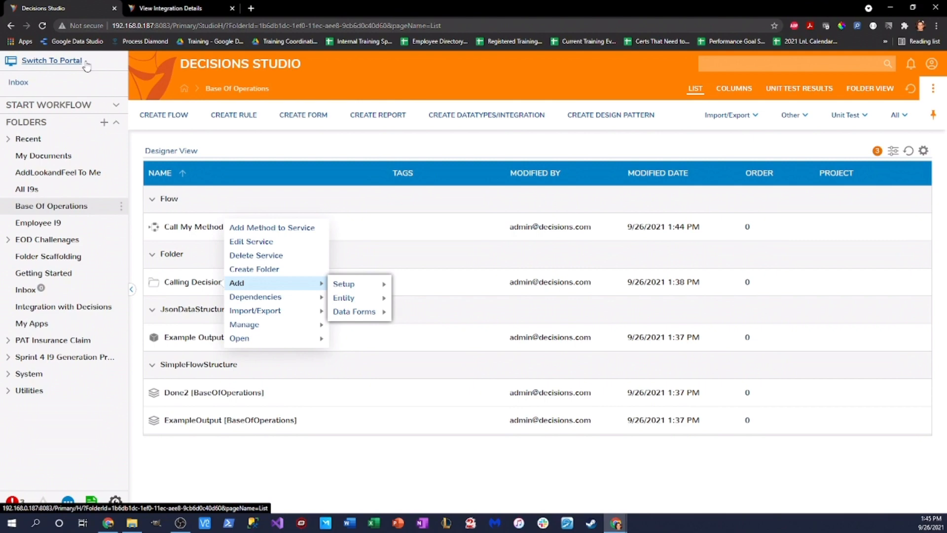
left_click(189, 287)
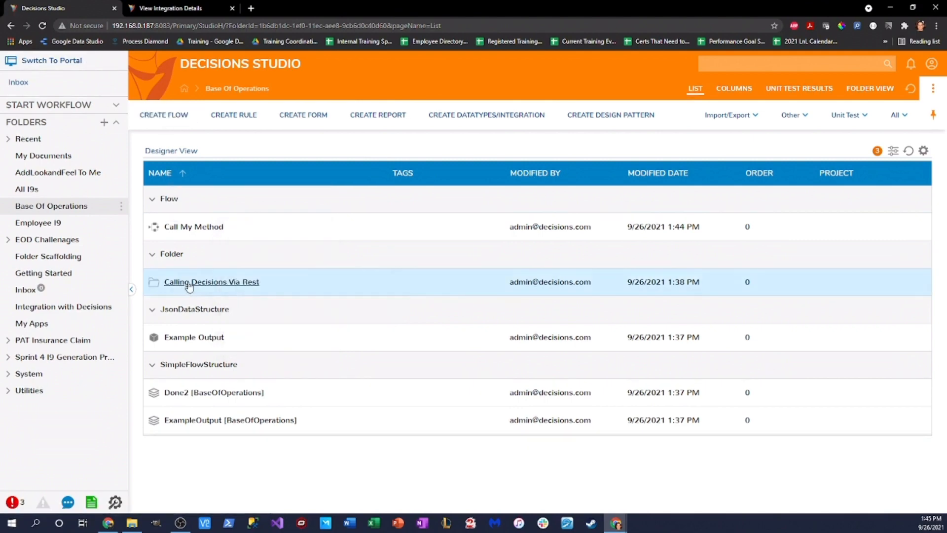
left_click(189, 283)
Step: Edit Adding Two Numbers Together: output type Select Data Type, result type ExampleOutput, then save
right_click(270, 198)
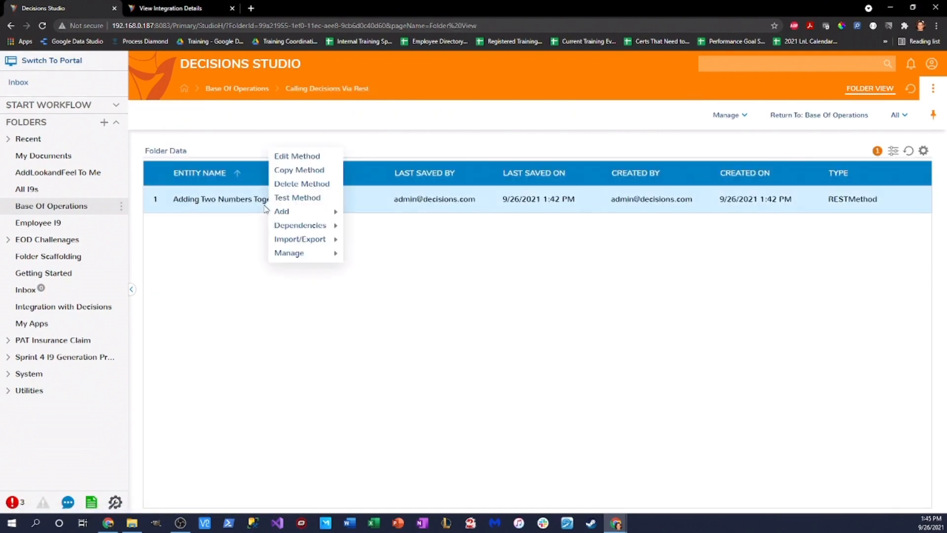
left_click(298, 155)
scroll(429, 303, "down", 3)
scroll(422, 297, "down", 3)
left_click(641, 377)
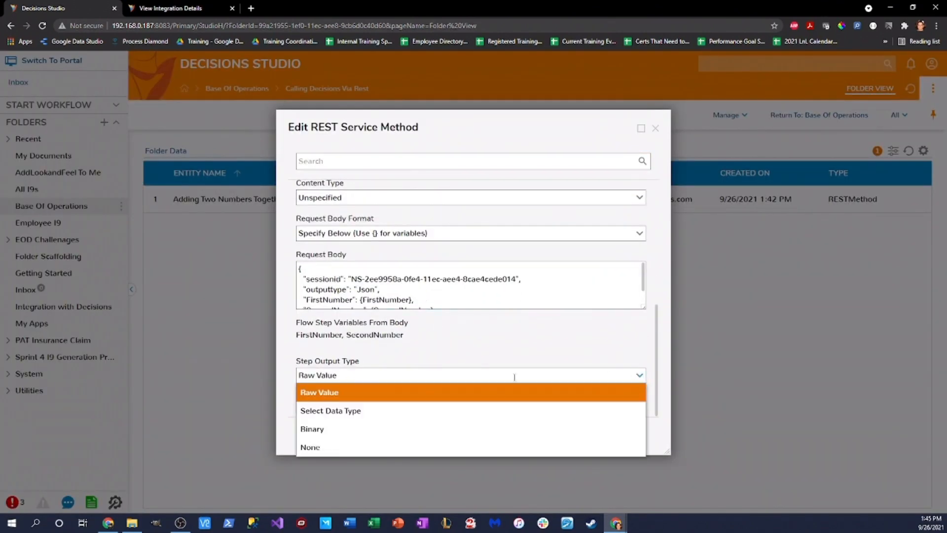
left_click(367, 410)
scroll(579, 350, "down", 2)
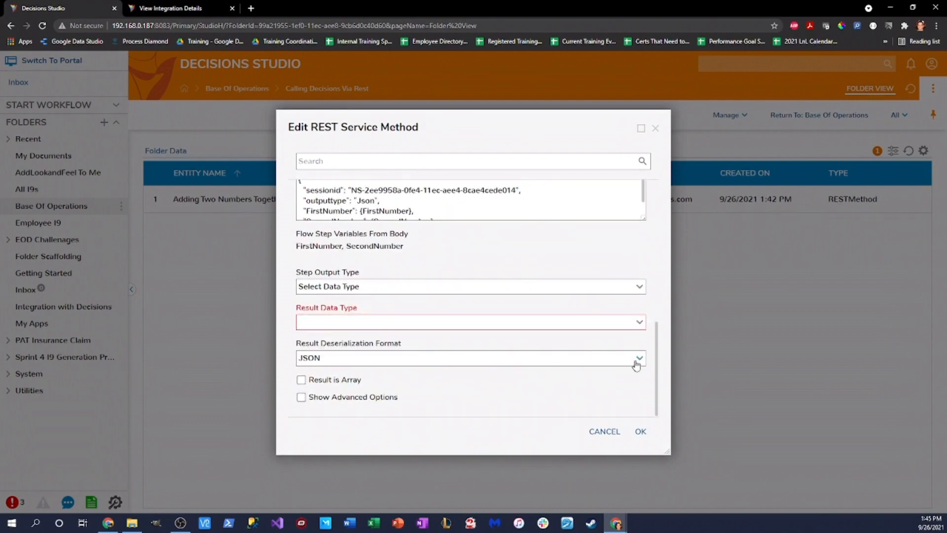
left_click(639, 322)
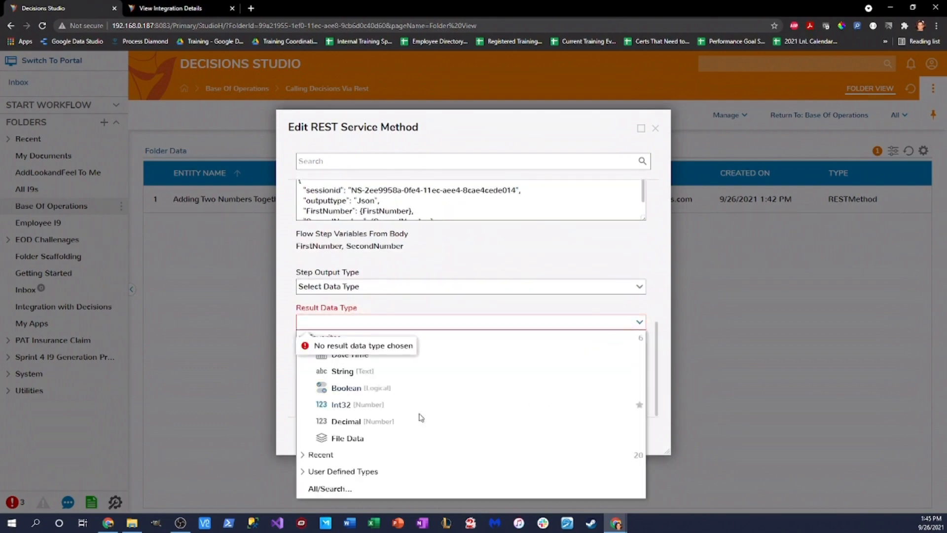
left_click(318, 454)
scroll(471, 412, "down", 2)
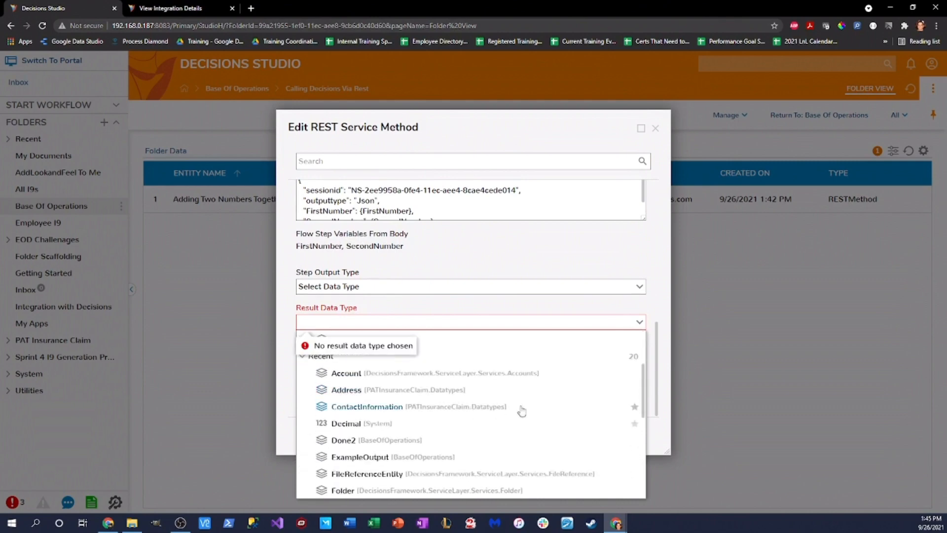
left_click(422, 459)
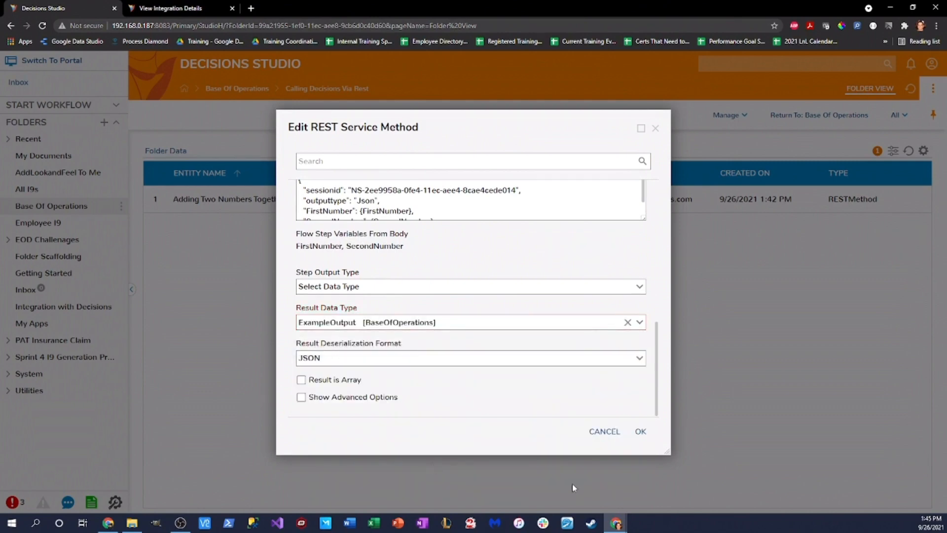
left_click(640, 431)
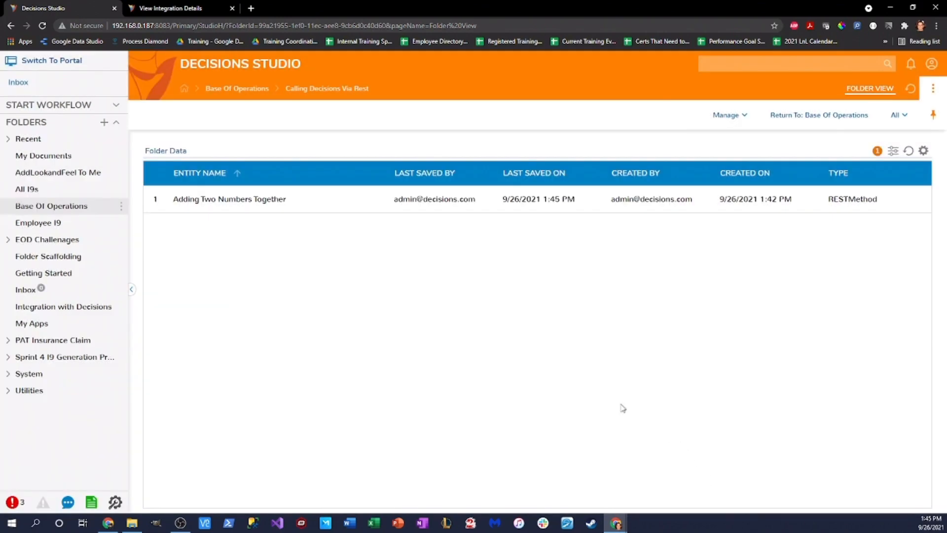
Step: Open Call My Method from Base Of Operations and start a debug run
left_click(60, 206)
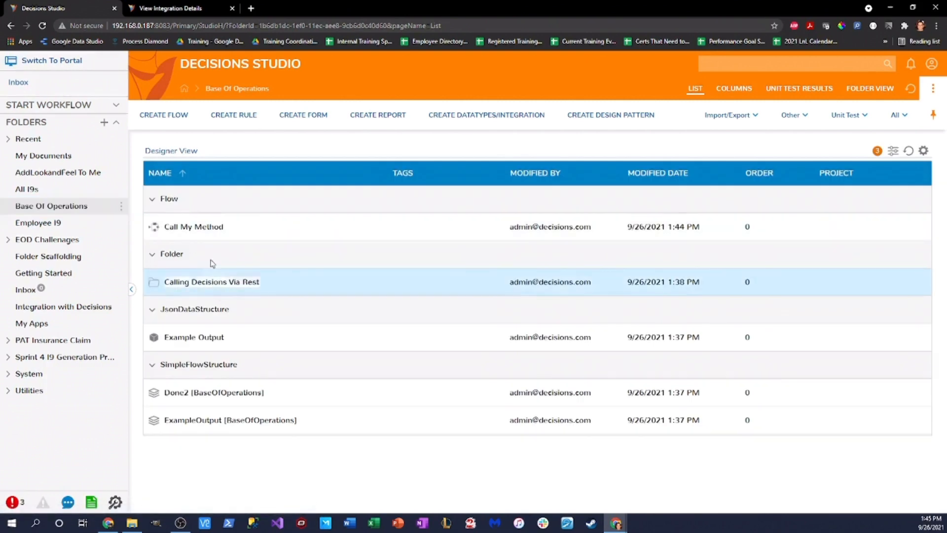
double_click(200, 227)
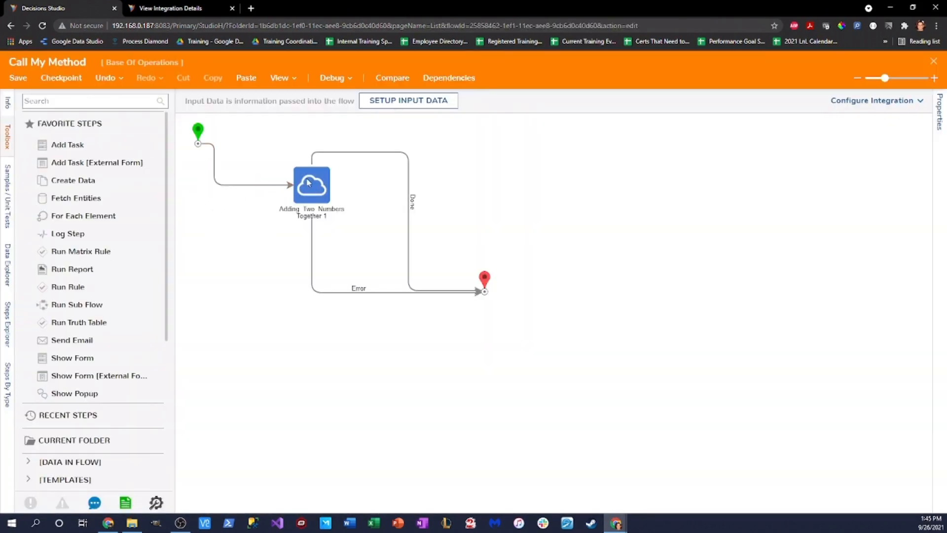
left_click(331, 79)
left_click(460, 216)
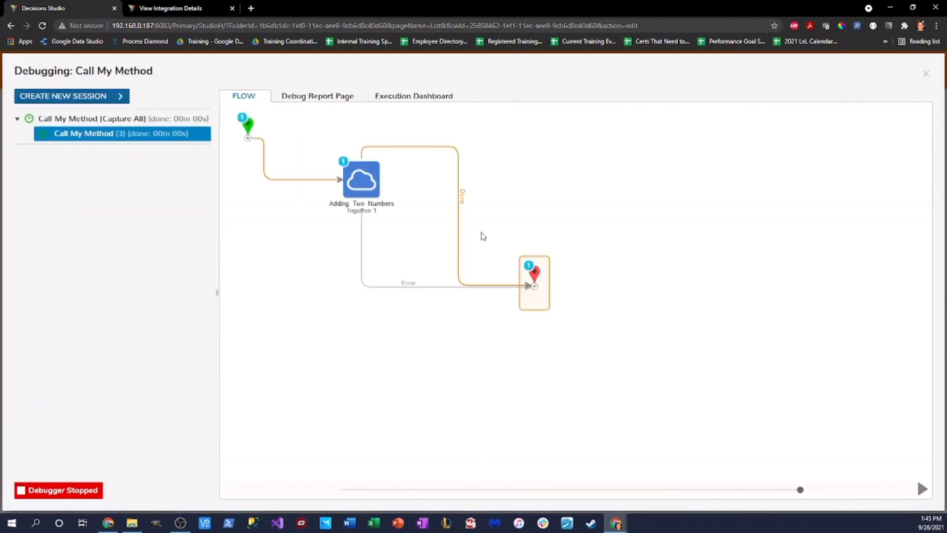
Step: View Execution 1's output data, confirm Add1_Output is 10, and close the debugger
left_click(425, 201)
left_click(513, 217)
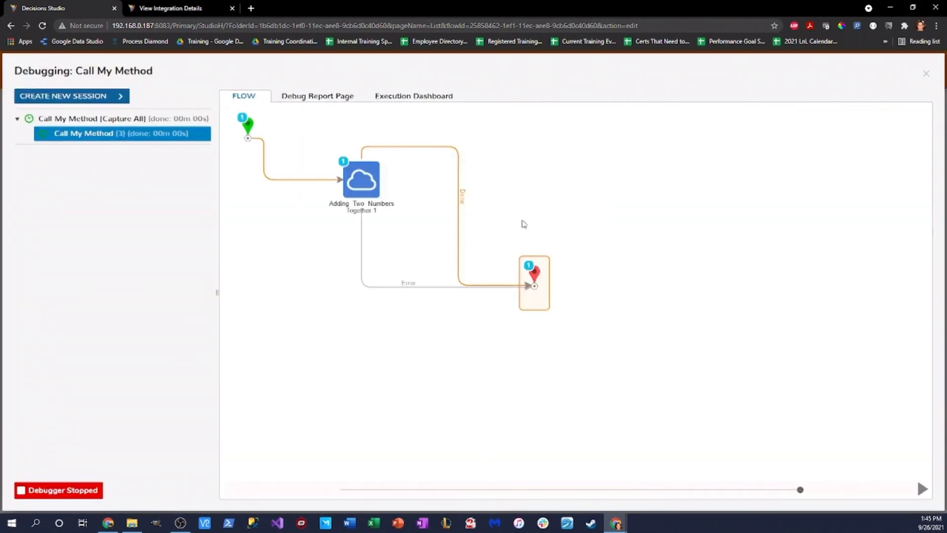
scroll(490, 270, "down", 2)
scroll(419, 266, "up", 2)
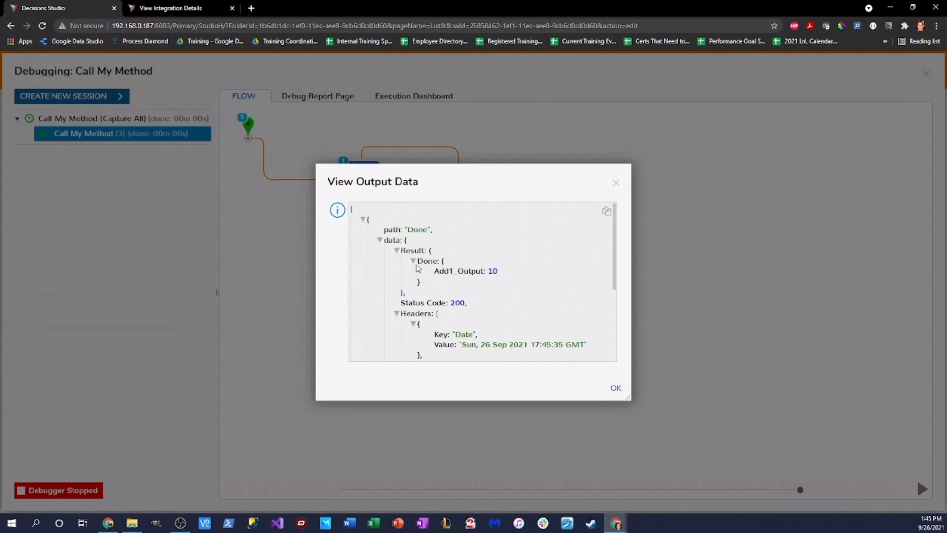
left_click_drag(434, 270, 523, 276)
left_click(496, 272)
left_click(616, 183)
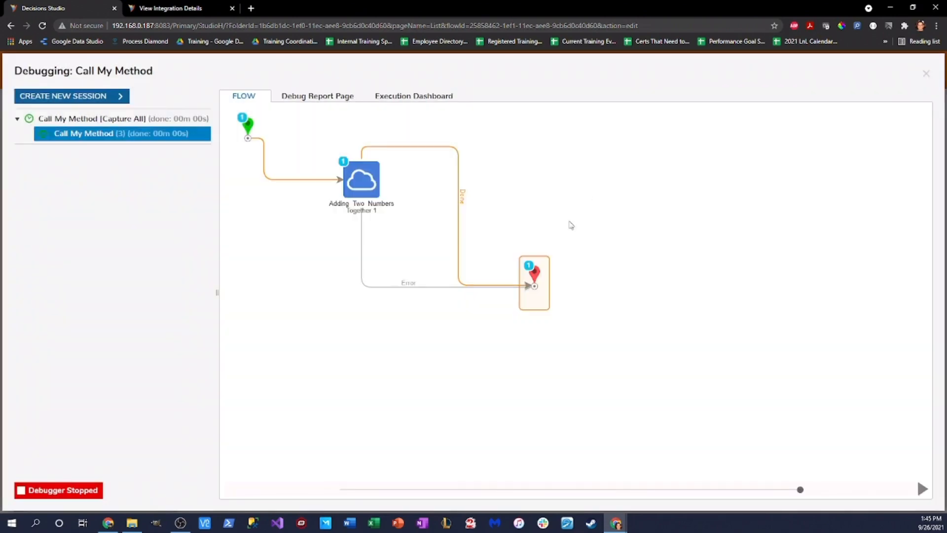
left_click(925, 74)
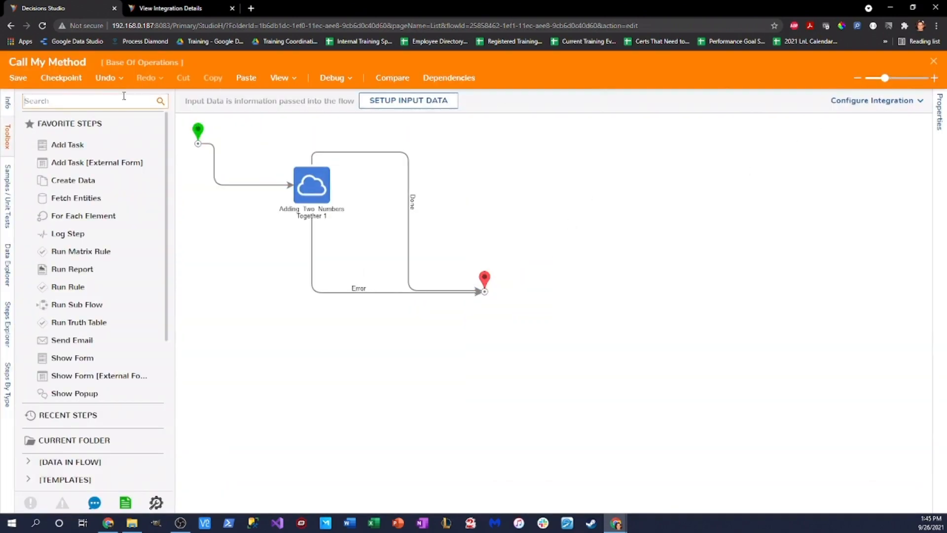
Step: Search the toolbox for 'deserialize', then close the Call My Method flow designer
type("deseroa")
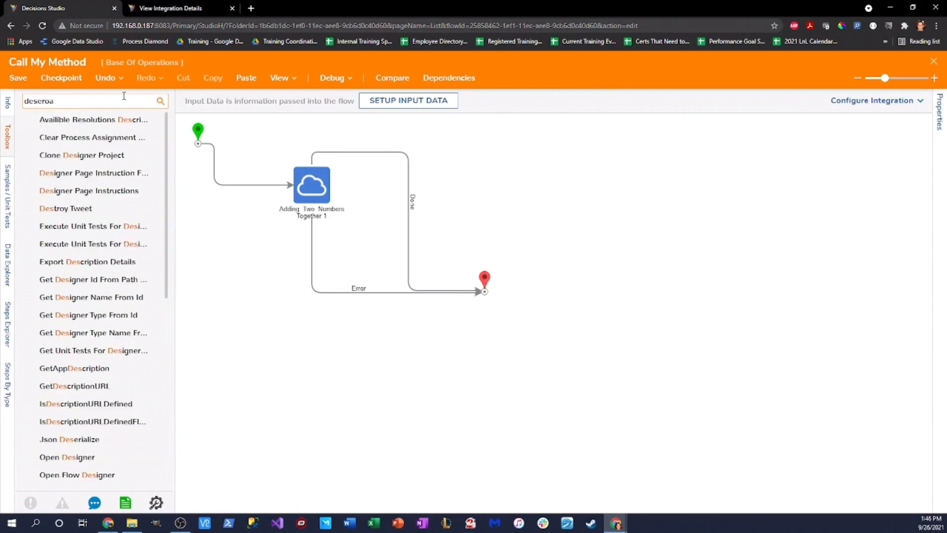
type("lize")
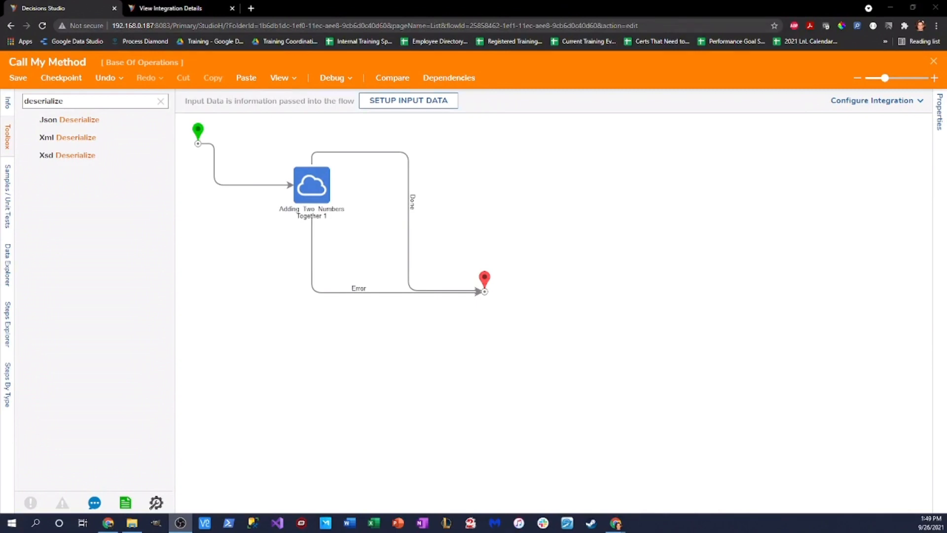
left_click(933, 61)
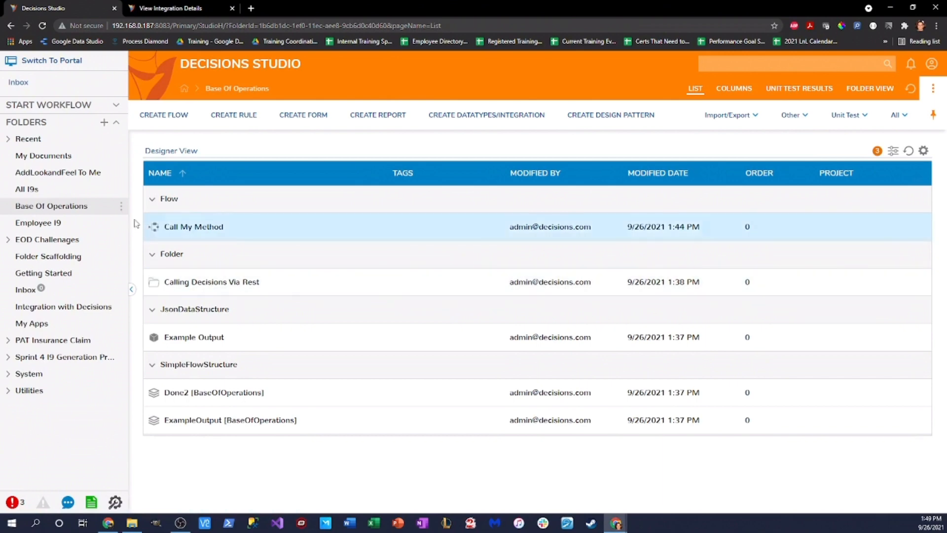
Step: Create a statement rule named 'Integrate With Me Rule' in Integration with Decisions
left_click(91, 307)
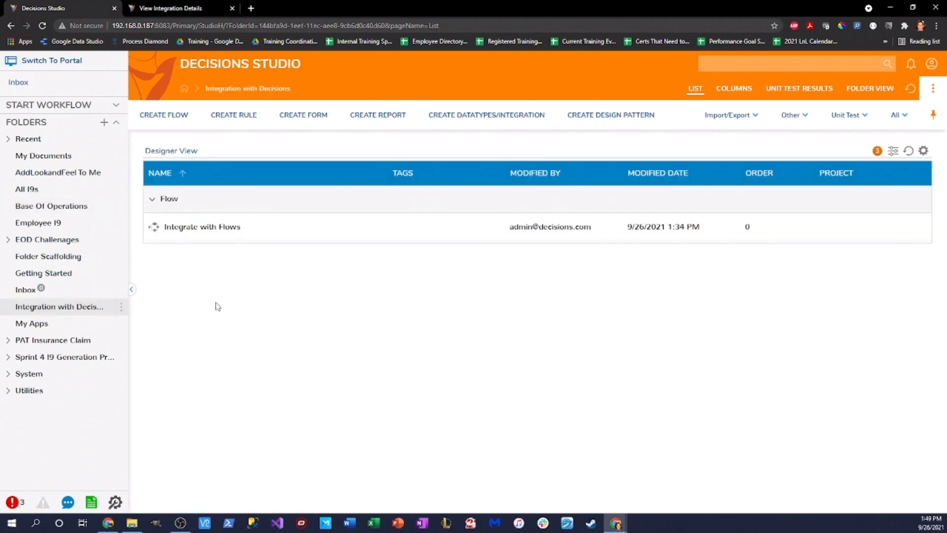
left_click(234, 115)
left_click(297, 165)
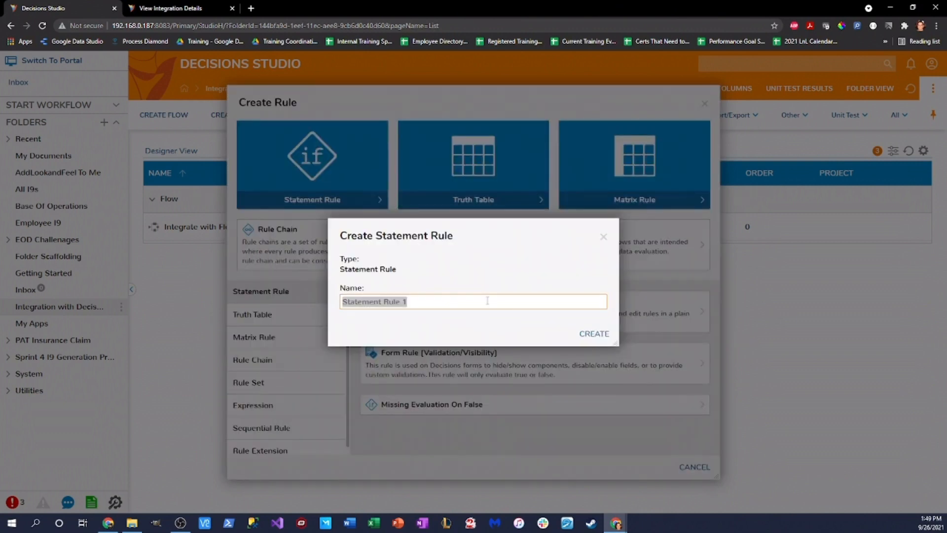
type("In")
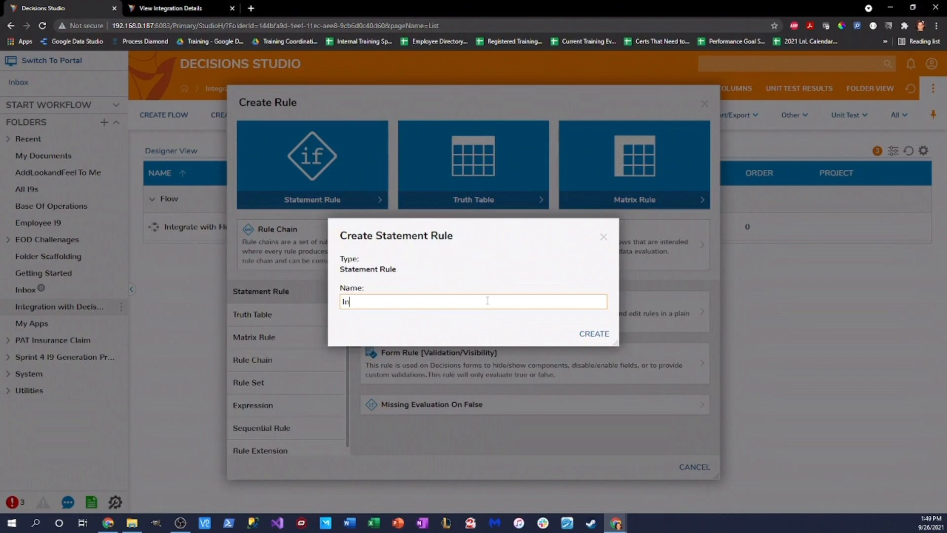
type("tegrate With Me Rule")
left_click(594, 334)
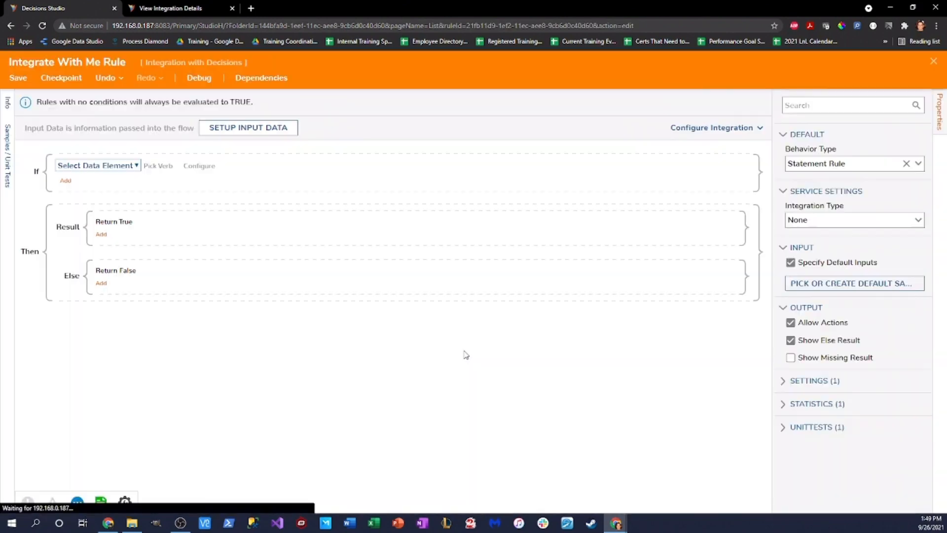
Step: Define one String input named Emailaddress for the rule and save it
left_click(249, 129)
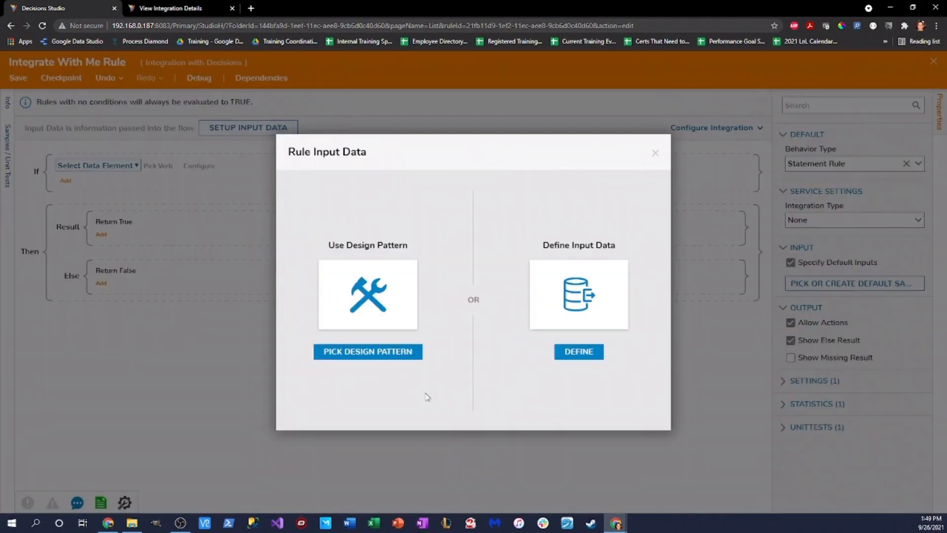
left_click(582, 353)
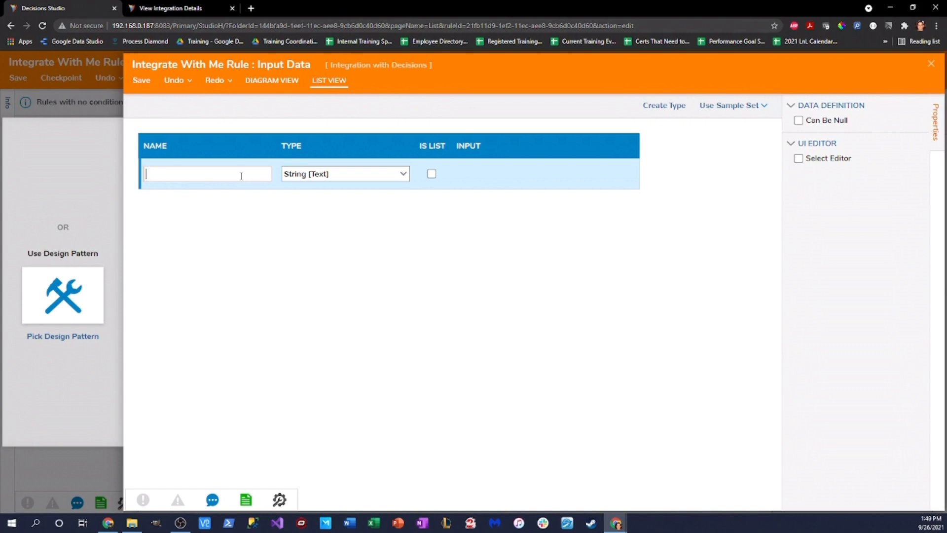
type("Emailaddress")
left_click(348, 340)
left_click(145, 82)
left_click(584, 312)
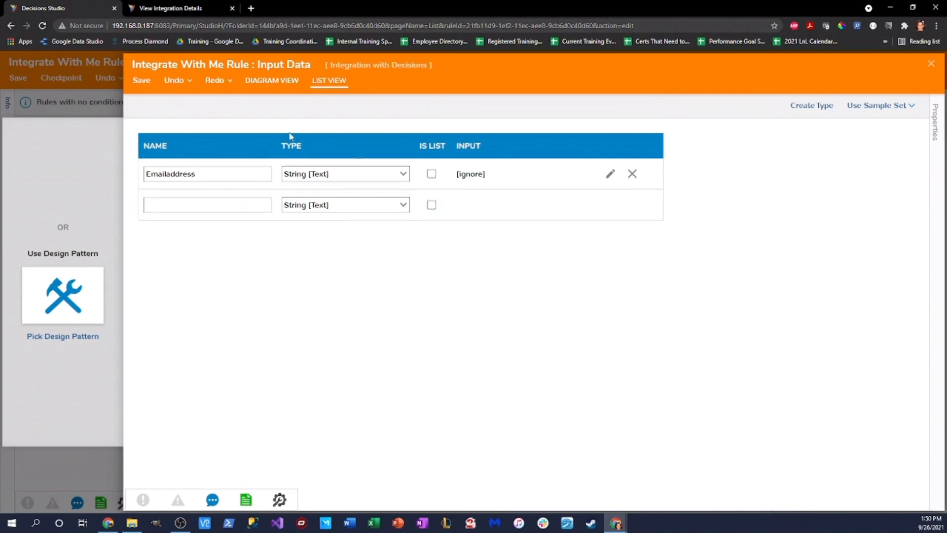
left_click(146, 82)
left_click(591, 312)
left_click(931, 63)
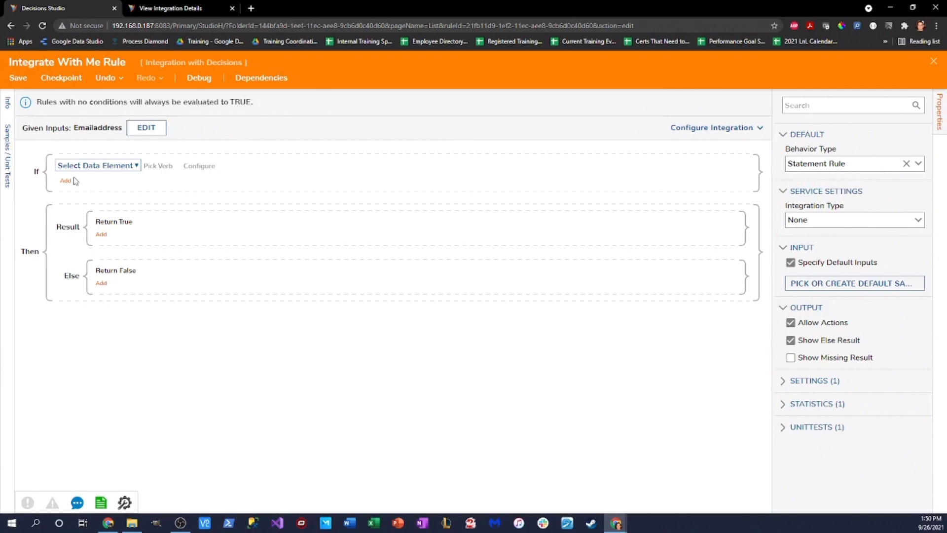
Step: Add the condition Emailaddress Equals the admin e-mail address as a constant
left_click(74, 162)
left_click(118, 261)
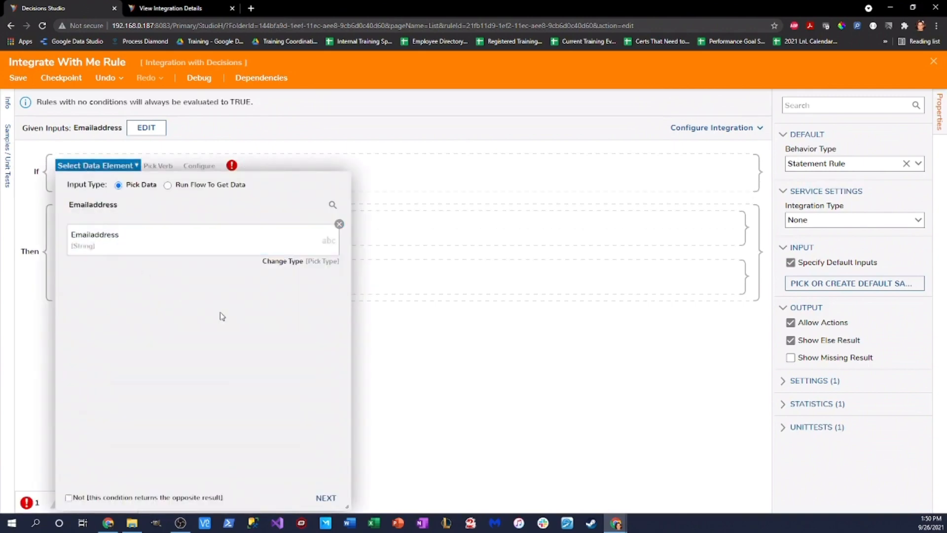
left_click(326, 497)
left_click(197, 380)
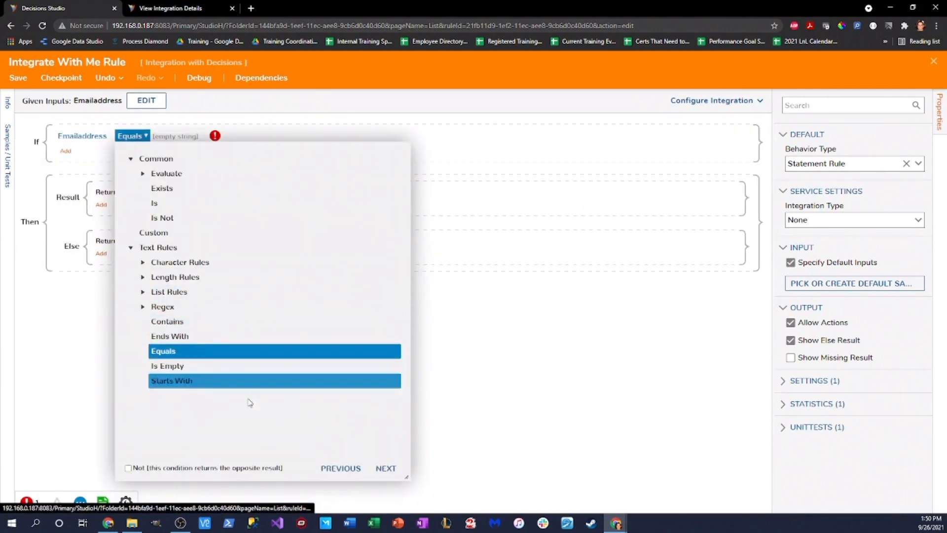
left_click(384, 467)
left_click(328, 275)
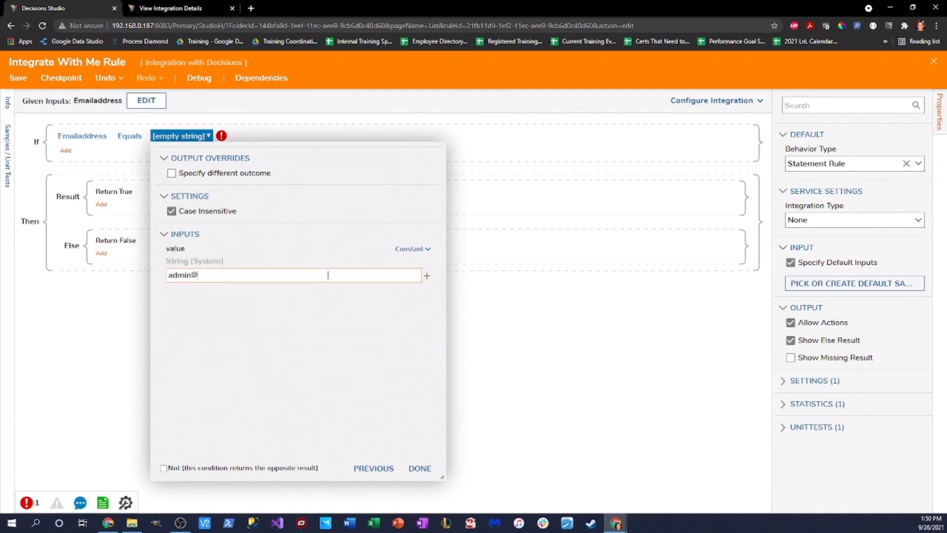
left_click(421, 467)
left_click(426, 467)
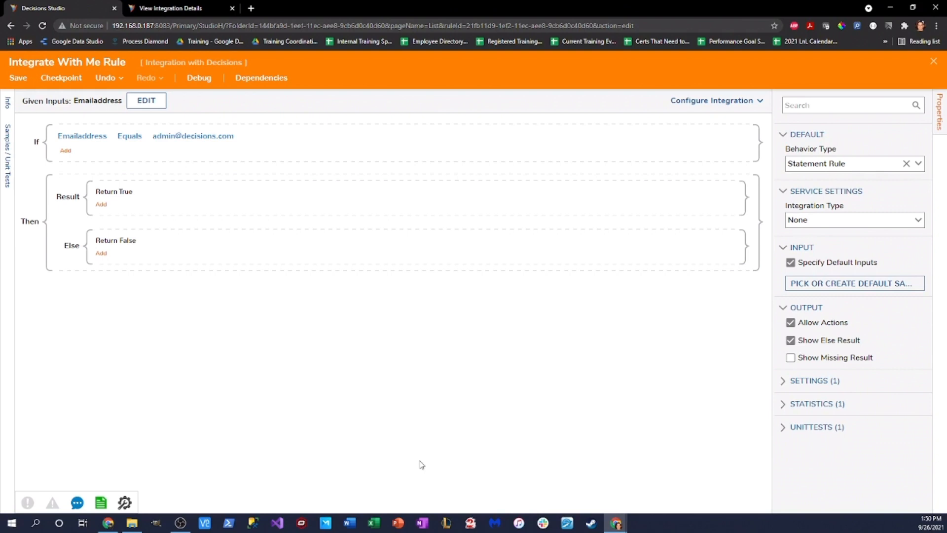
Step: Check the Else branch actions, leaving it unchanged
left_click(101, 253)
mouse_move(151, 261)
left_click(318, 354)
Step: Set integration type to API Service allowing GET and POST, then view integration details
left_click(757, 102)
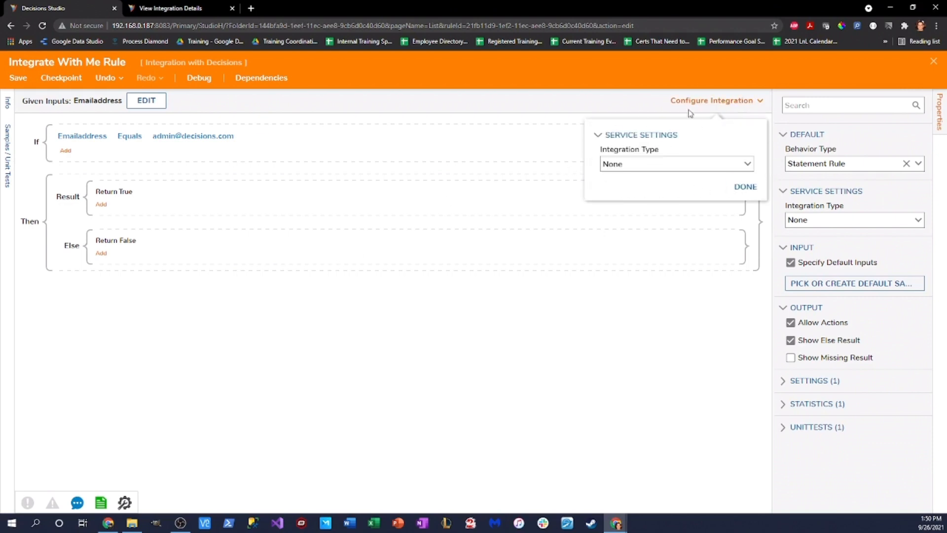
left_click(748, 166)
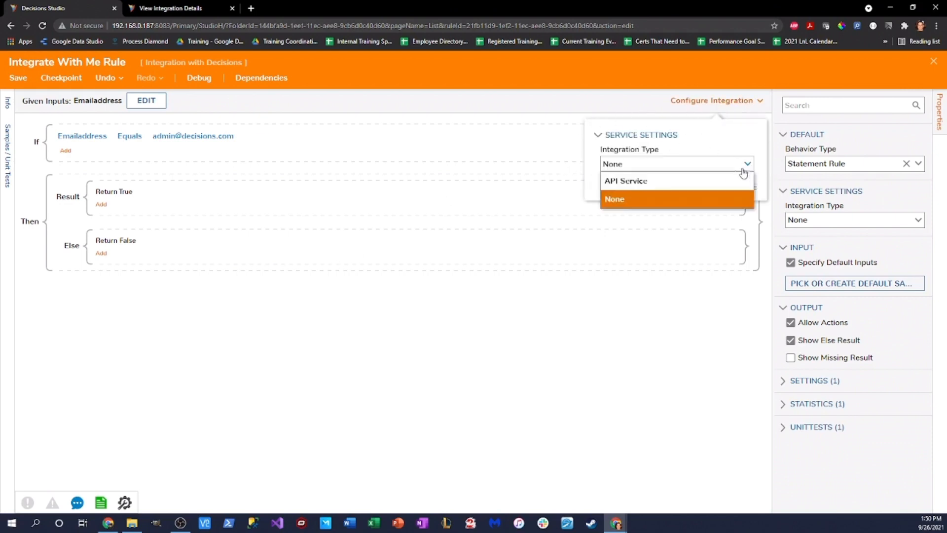
left_click(688, 182)
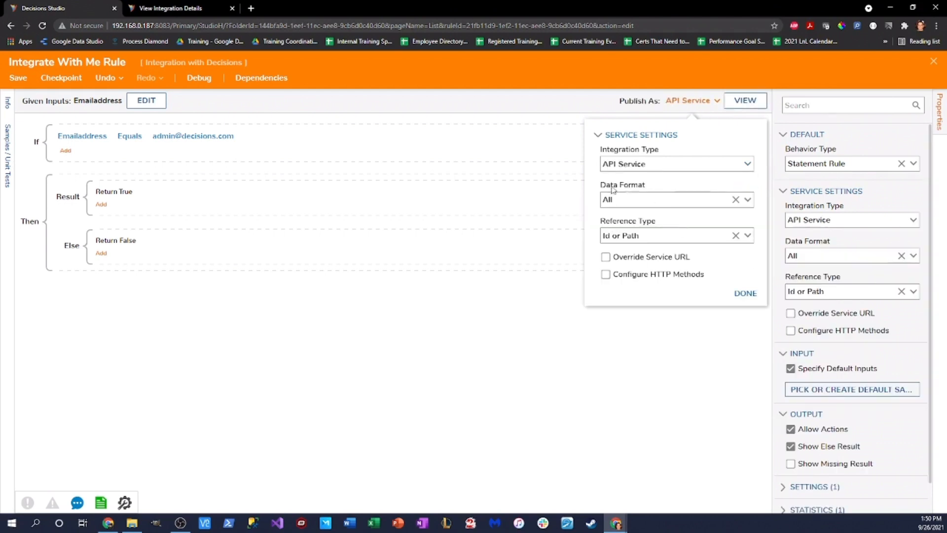
left_click(605, 274)
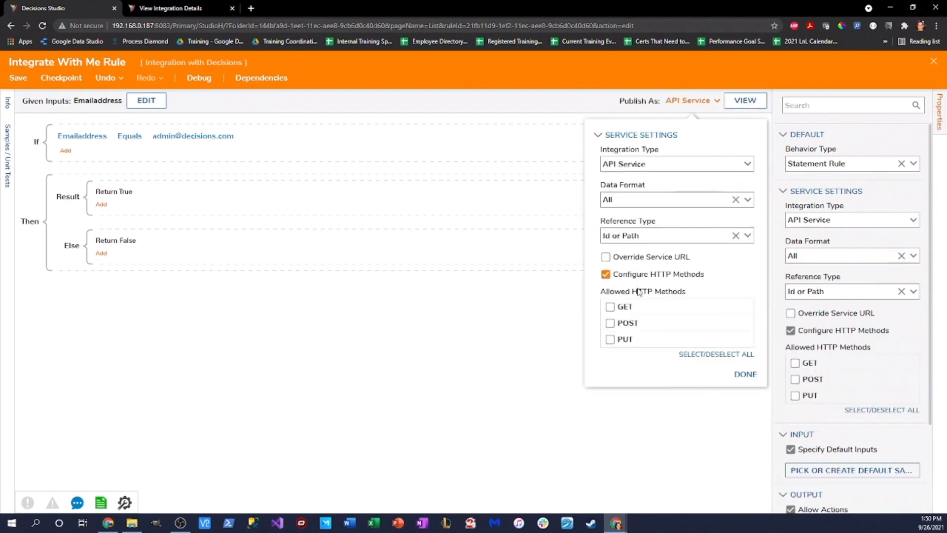
left_click(611, 307)
left_click(611, 323)
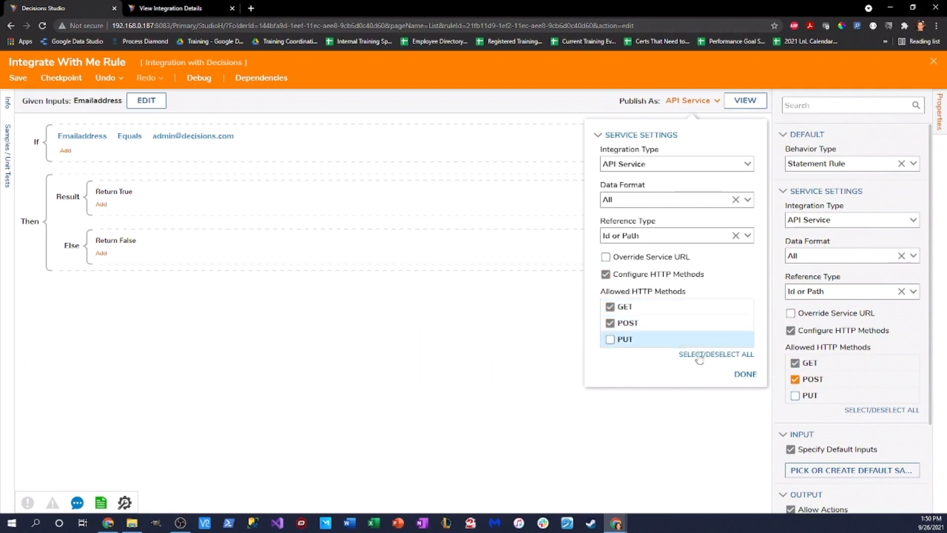
left_click(745, 375)
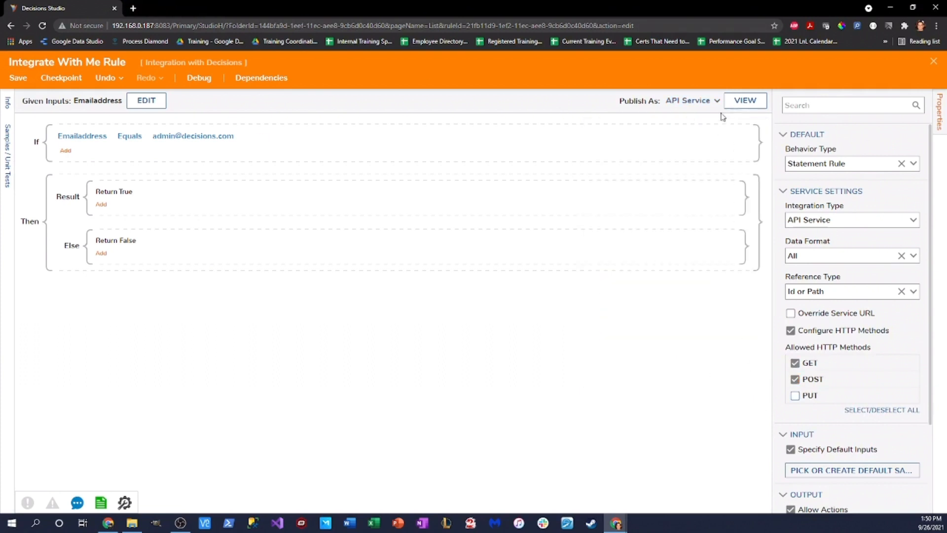
left_click(745, 101)
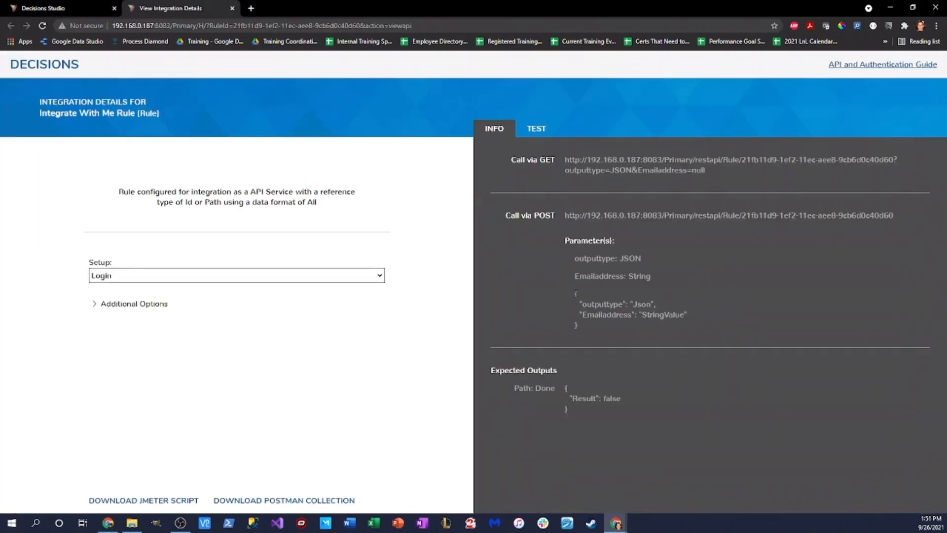
Step: Run a POST test with the placeholder StringValue, which returns false
left_click_drag(575, 291, 705, 324)
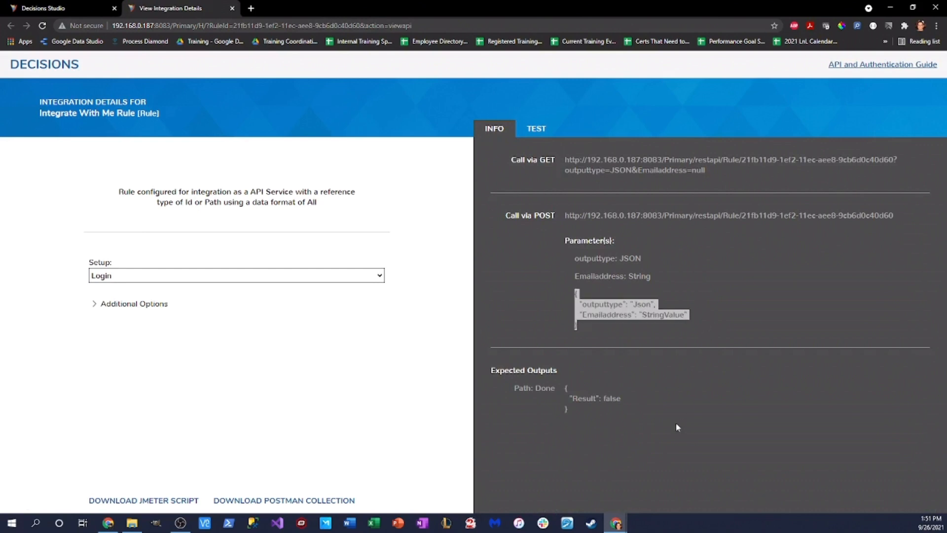
left_click(671, 346)
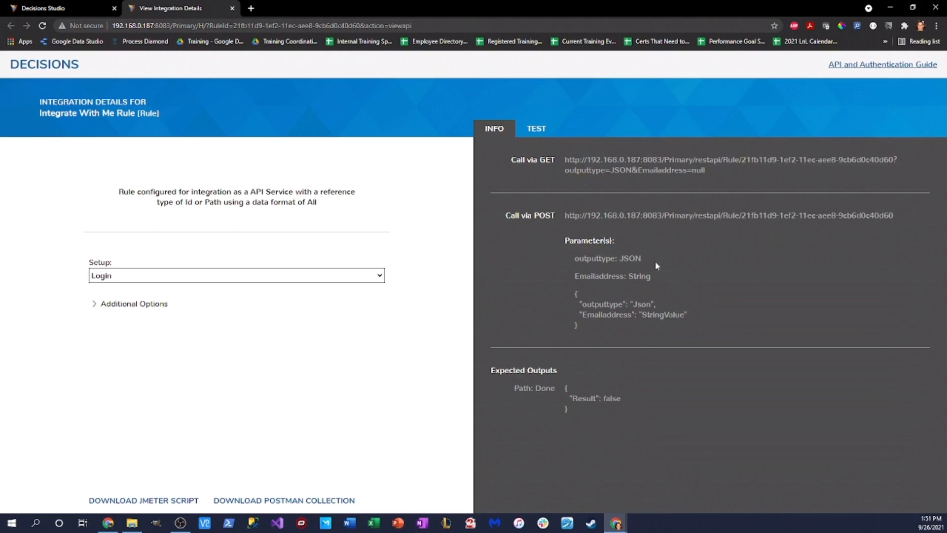
left_click(536, 129)
left_click(609, 163)
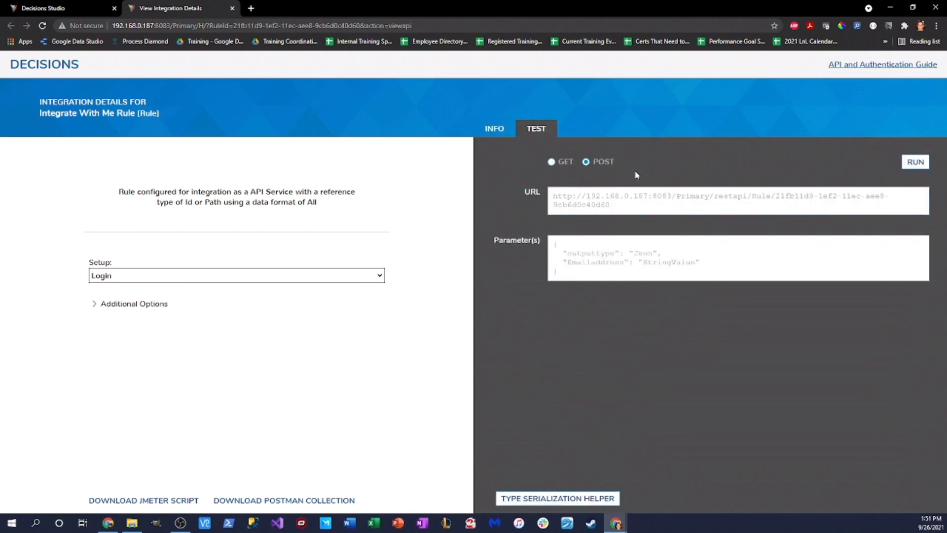
left_click_drag(694, 262, 642, 266)
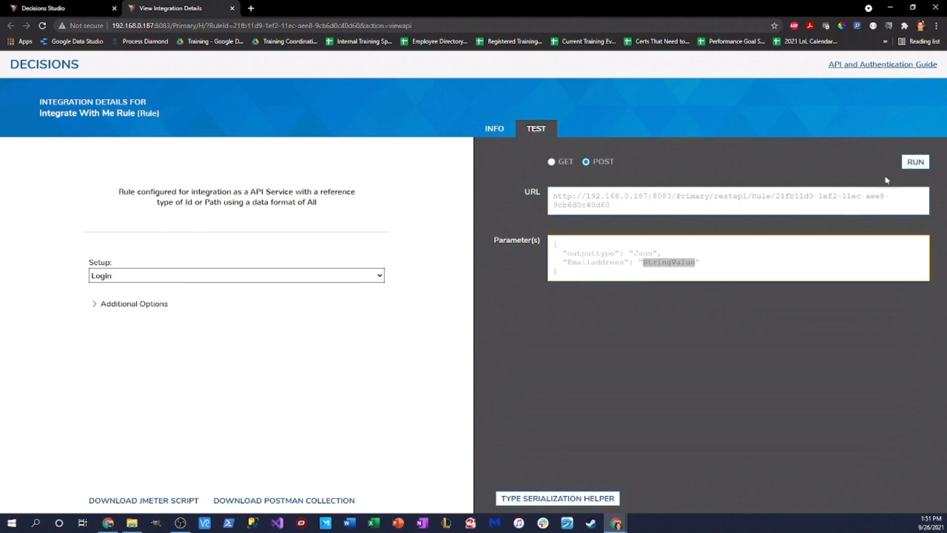
left_click(915, 161)
left_click_drag(558, 341, 629, 342)
left_click(634, 304)
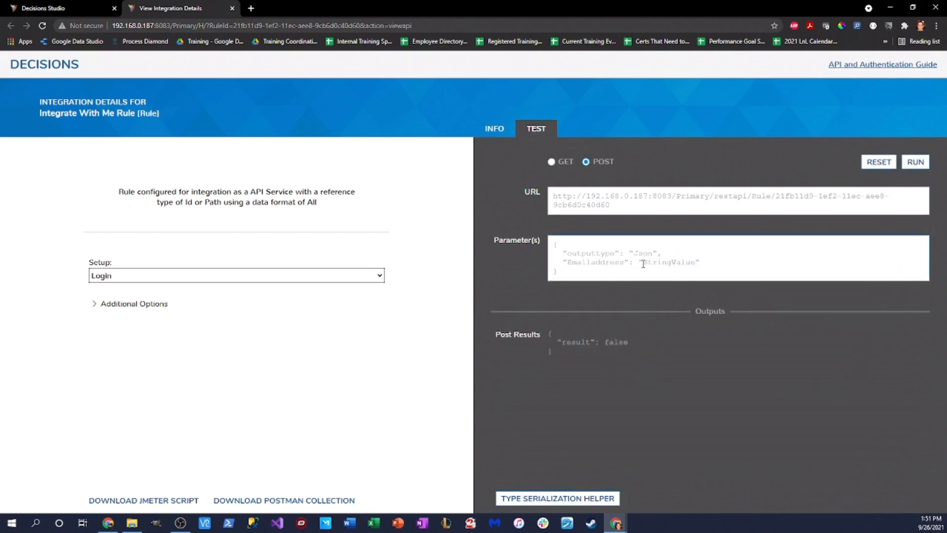
Step: Replace StringValue with the admin e-mail address and rerun the POST test
left_click_drag(643, 264, 695, 266)
left_click_drag(619, 343, 631, 330)
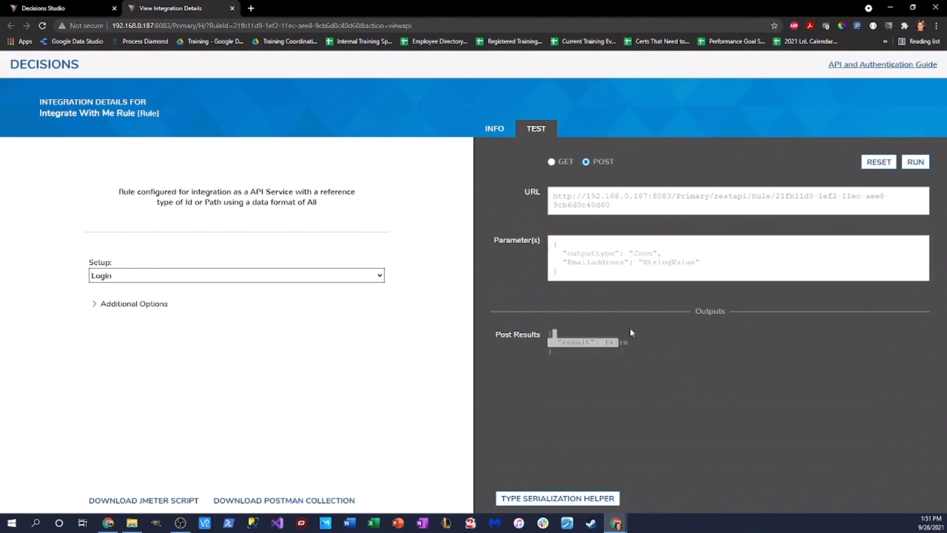
left_click(695, 257)
left_click_drag(696, 262, 645, 263)
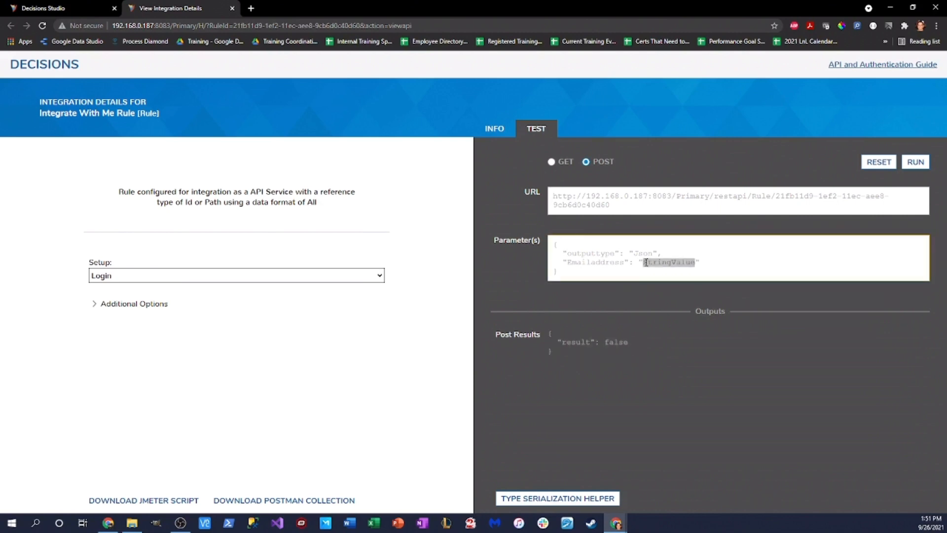
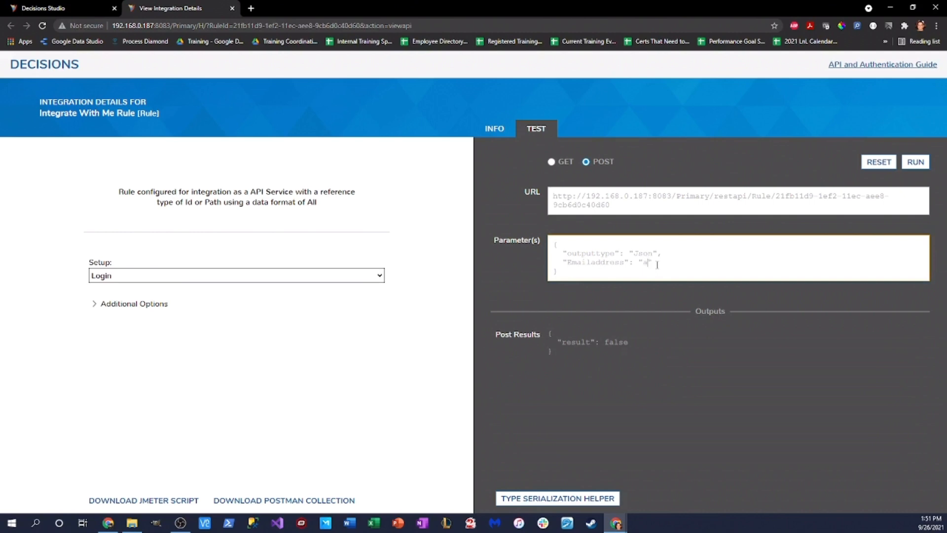
left_click(916, 162)
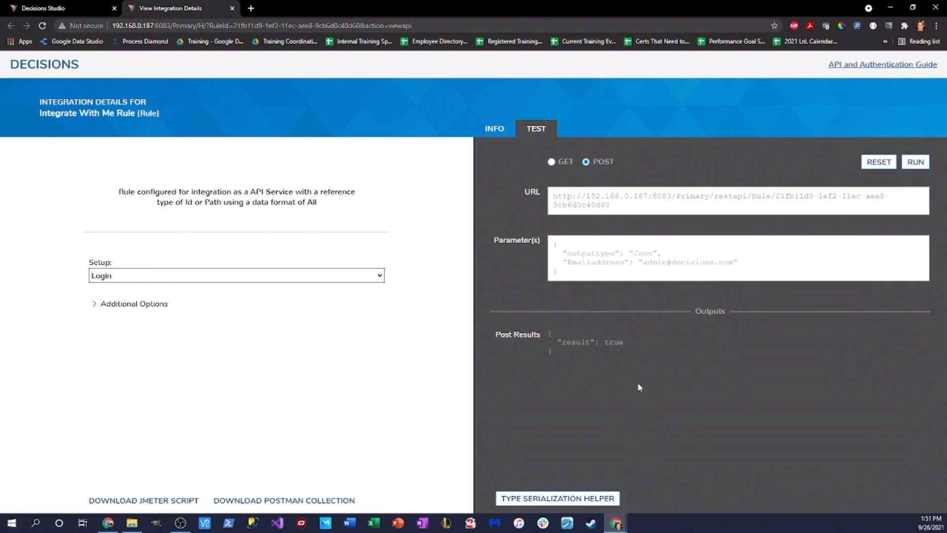
Step: Set the integration test Setup to AdminSession, expand Additional Options, and return to the rule editor
left_click(378, 278)
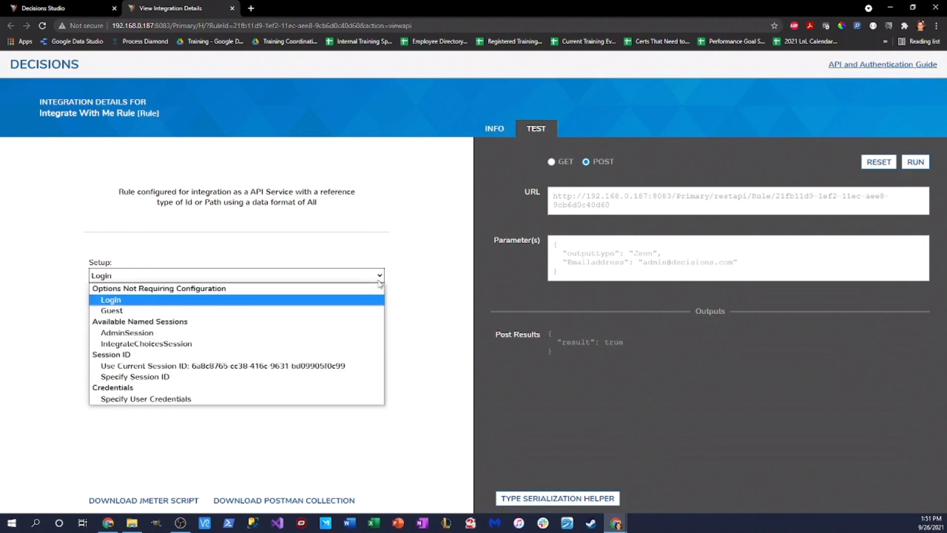
left_click(204, 334)
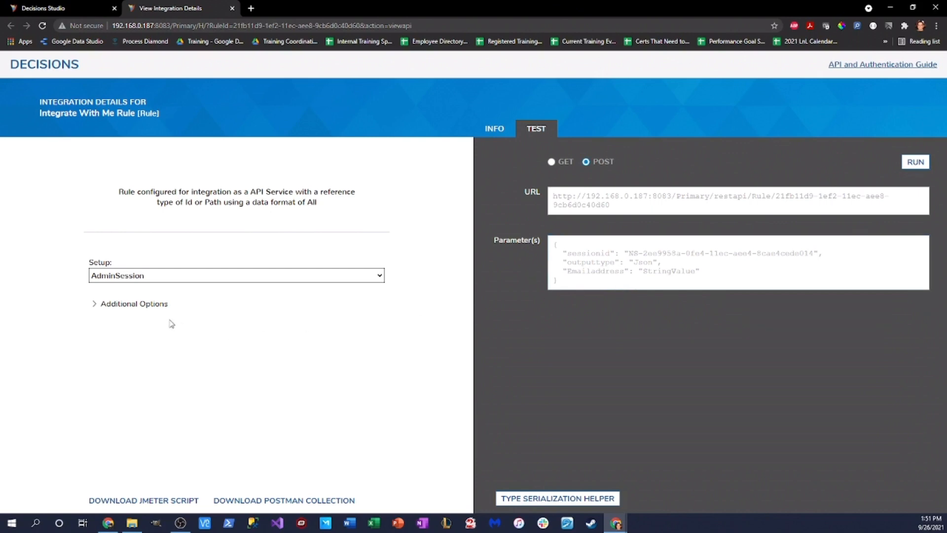
left_click(118, 307)
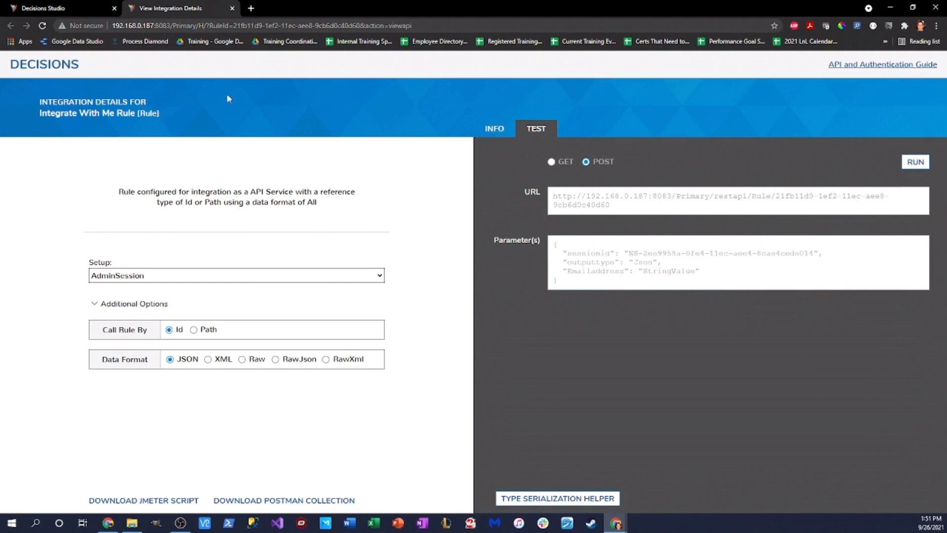
left_click(66, 6)
Step: In the Else branch, append 'Is not admin' to the Emailaddress text
left_click(104, 255)
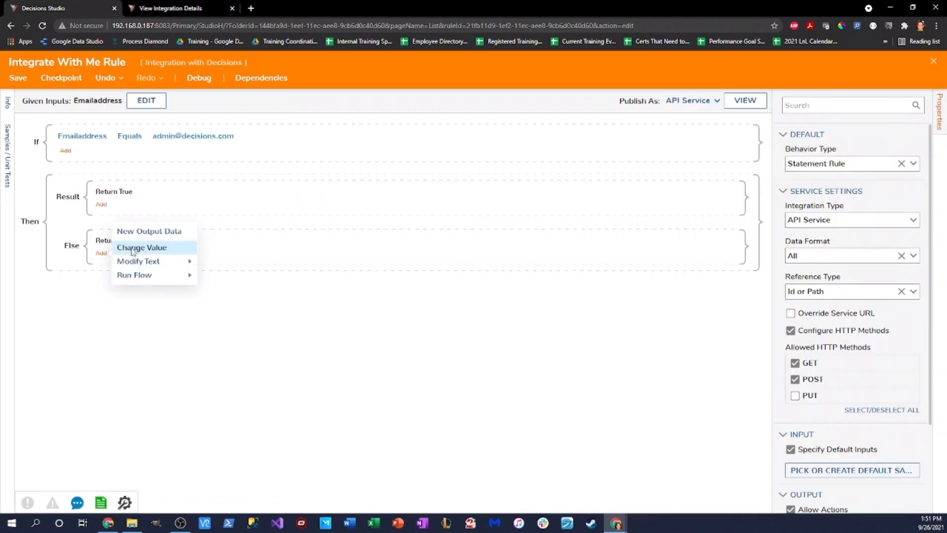
mouse_move(190, 261)
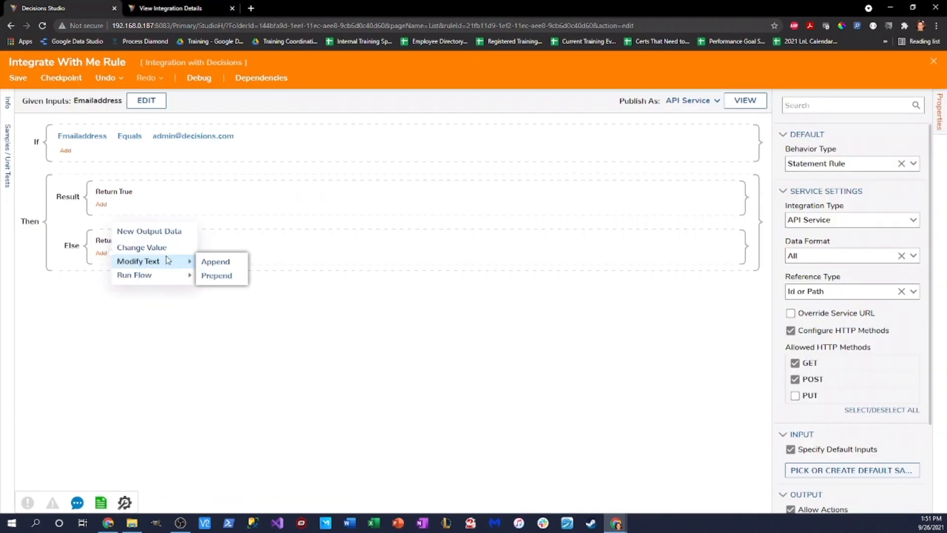
left_click(211, 262)
left_click(487, 131)
left_click(602, 466)
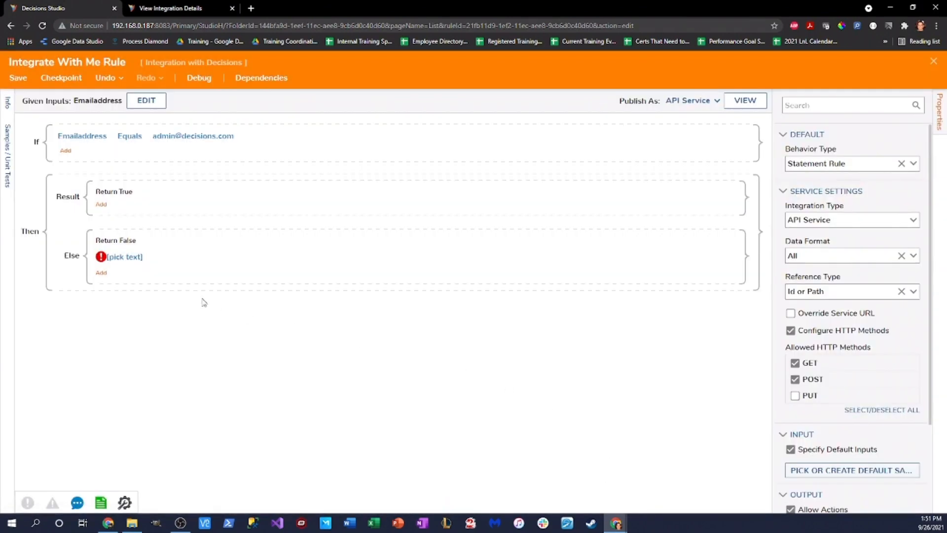
left_click(131, 256)
left_click(131, 282)
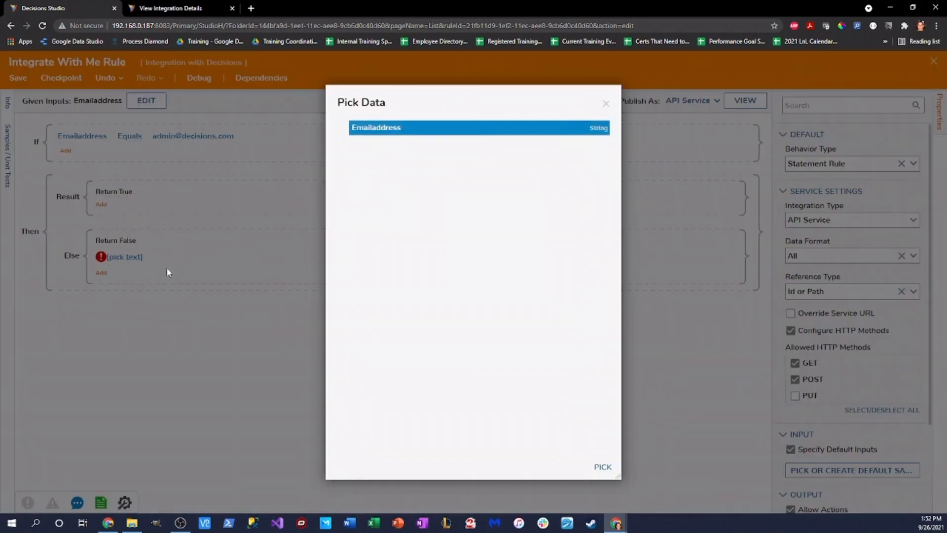
left_click(603, 467)
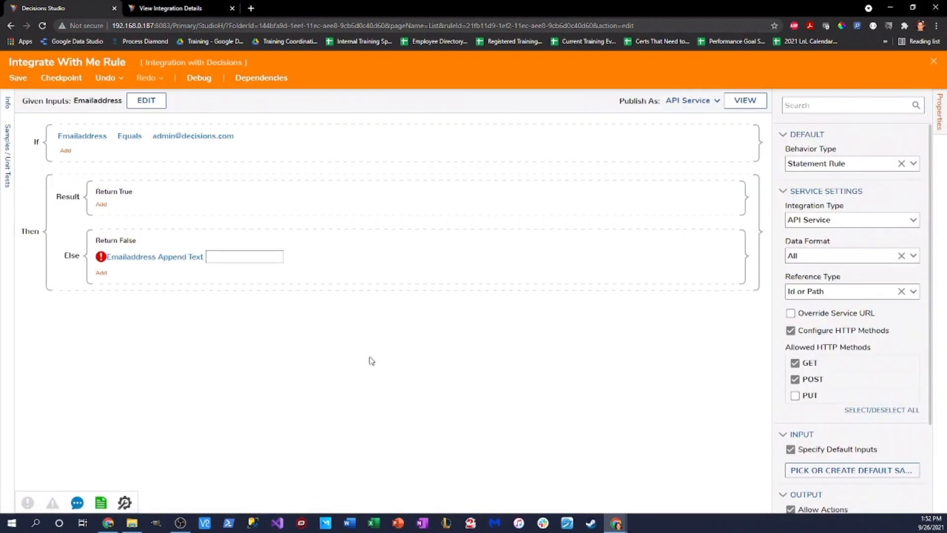
left_click(258, 257)
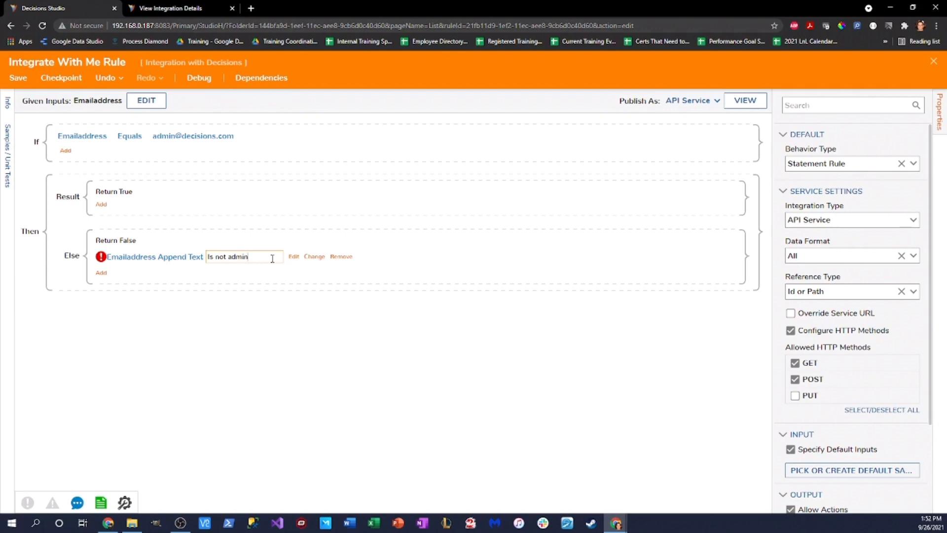
Step: In the Result branch, append 'Is admin' to the Emailaddress text
left_click(101, 204)
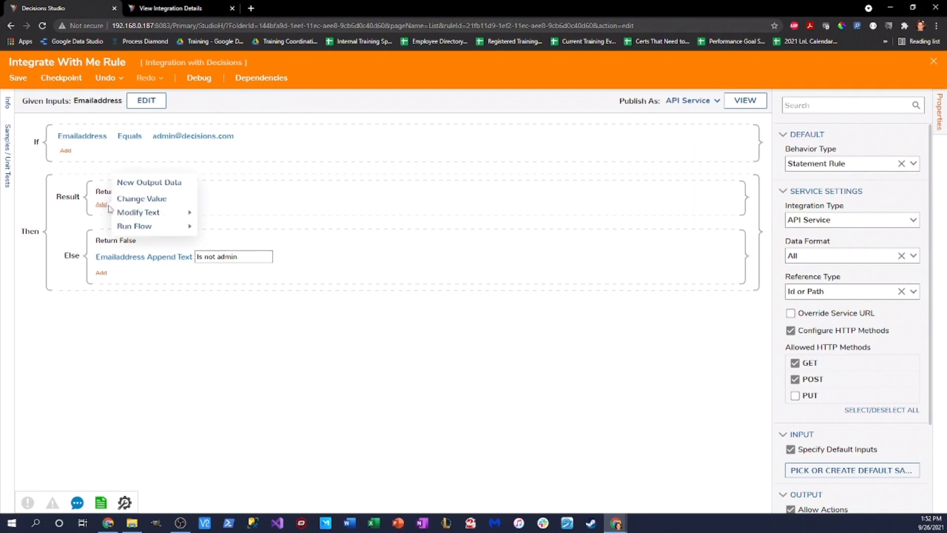
mouse_move(173, 214)
left_click(216, 212)
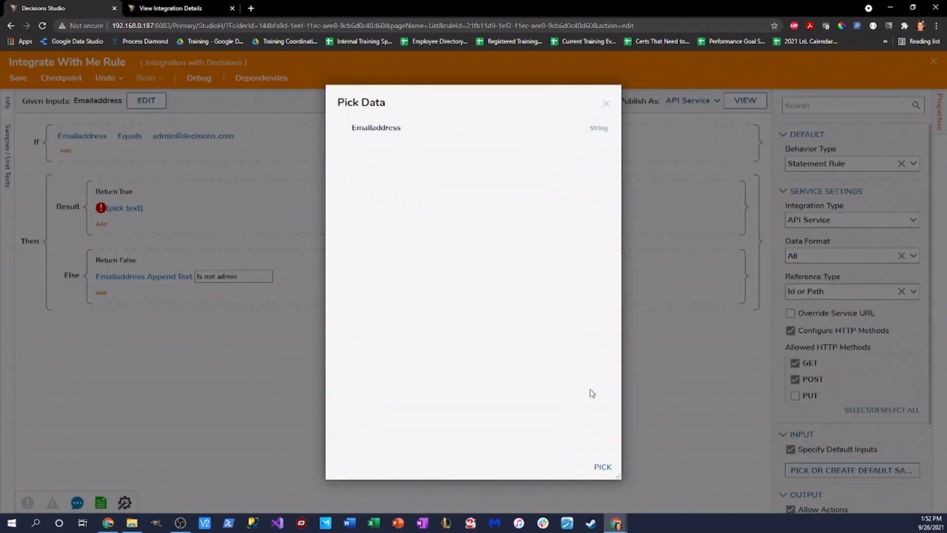
left_click(603, 466)
left_click(124, 208)
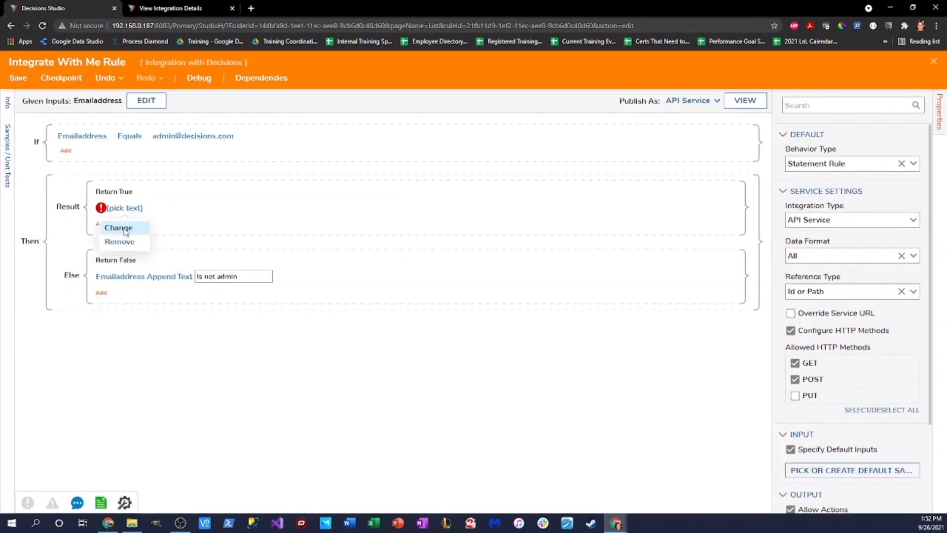
left_click(123, 227)
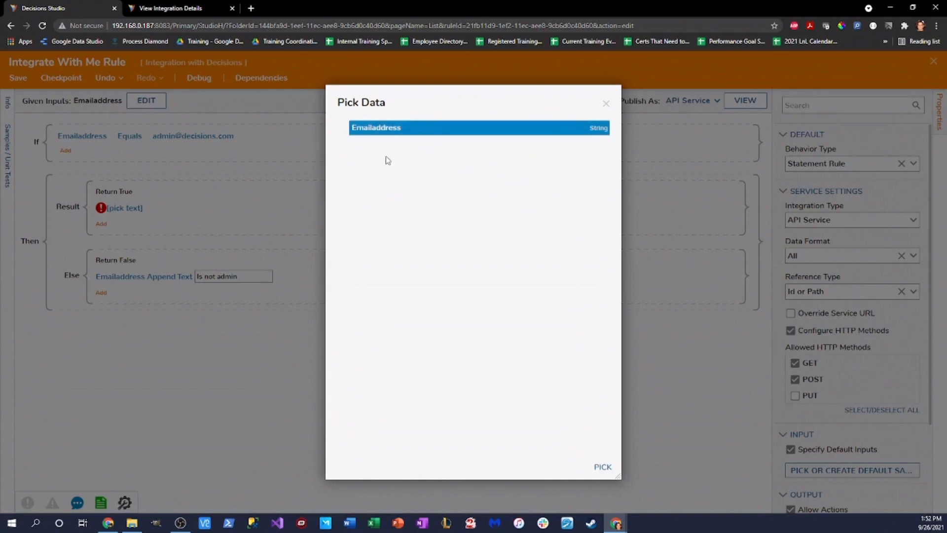
left_click(602, 466)
left_click(240, 205)
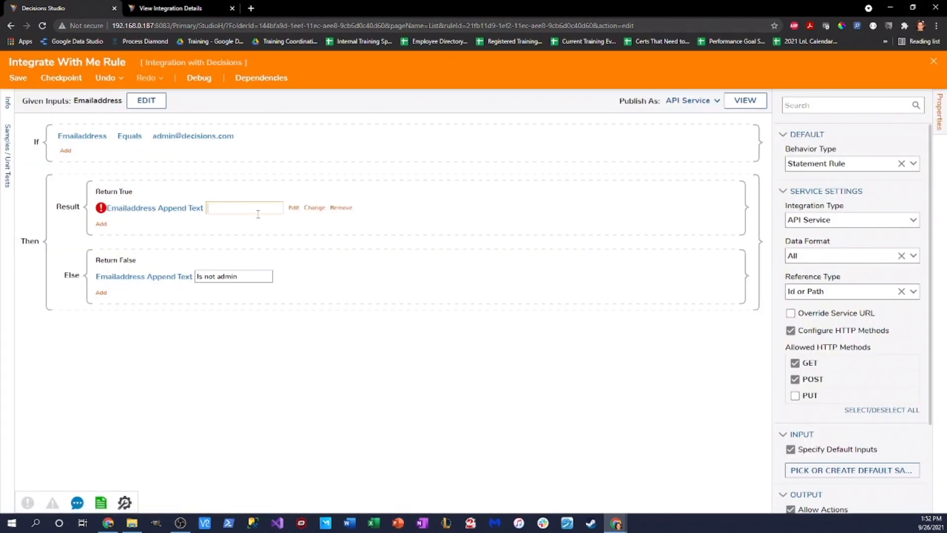
type("Is admin")
left_click(414, 377)
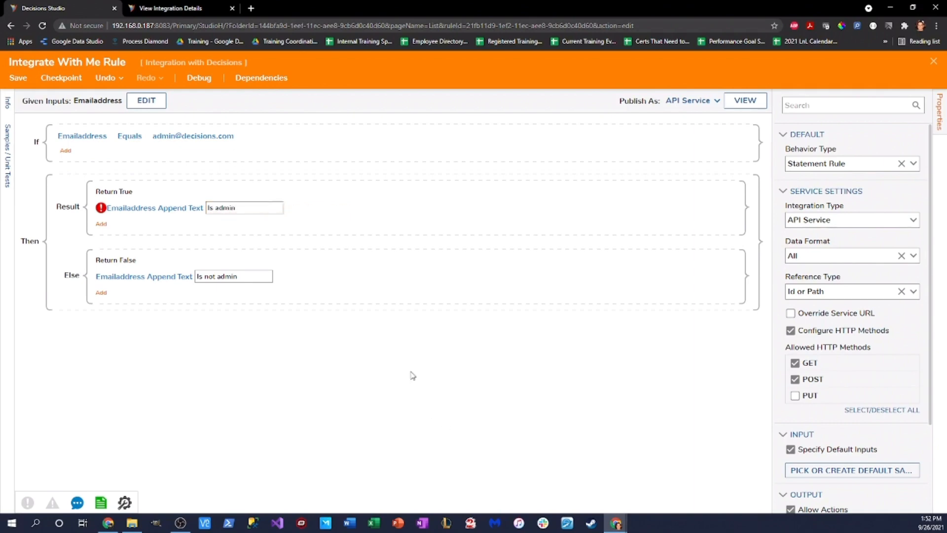
Step: Save the rule and return to its integration details page
left_click(18, 78)
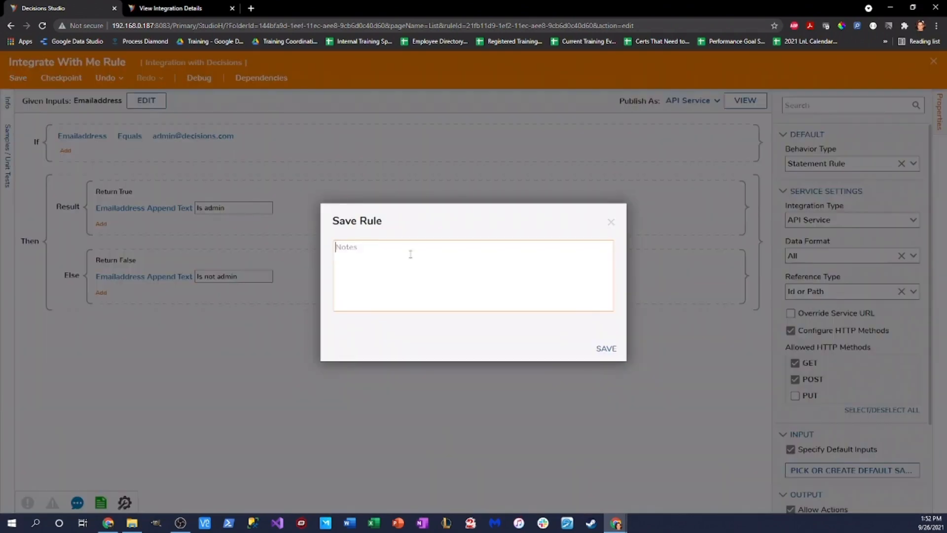
left_click(607, 350)
left_click(170, 8)
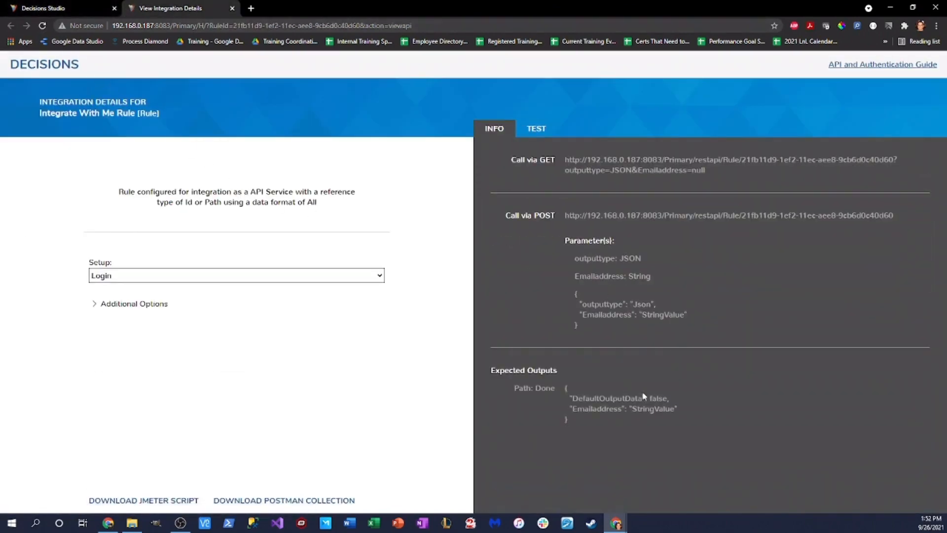
Step: Review the Emailaddress entry under Expected Outputs on the INFO tab
left_click_drag(571, 411, 678, 420)
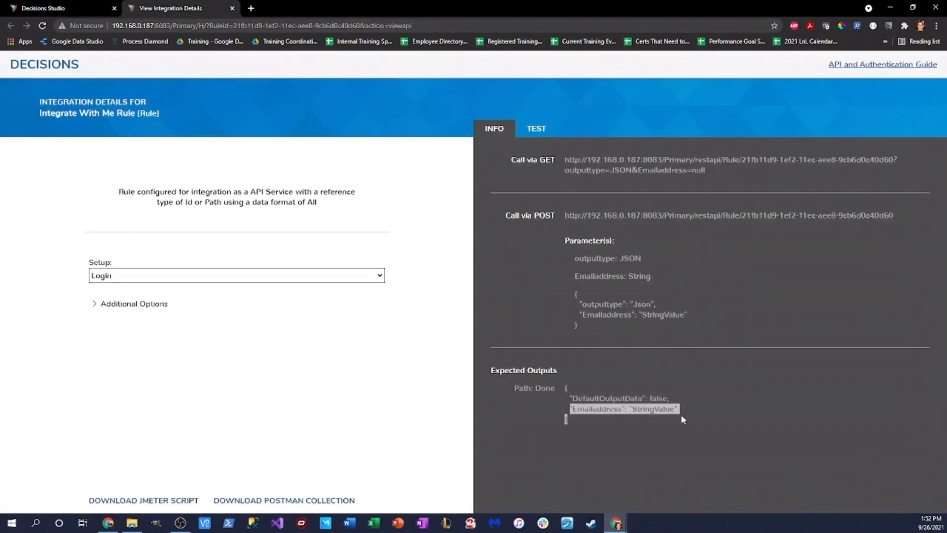
left_click_drag(572, 398, 675, 409)
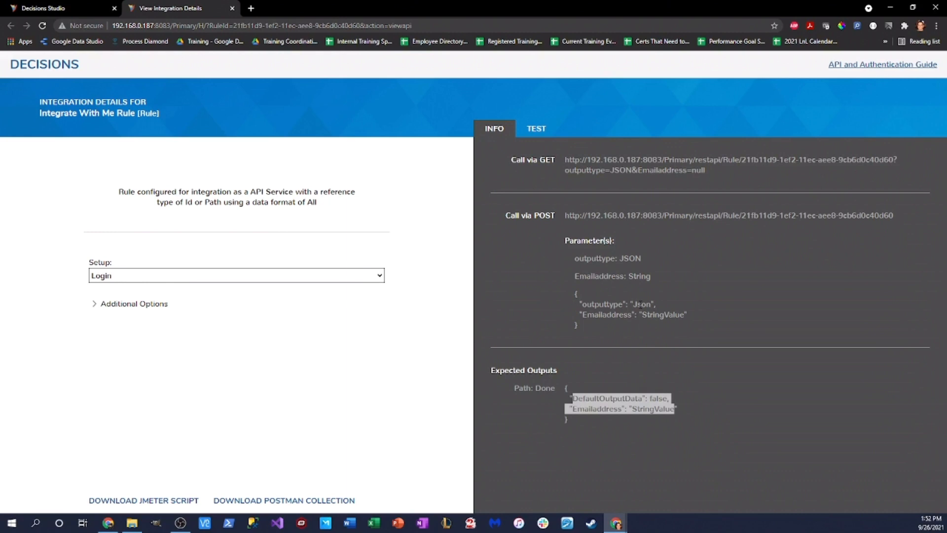
left_click(696, 319)
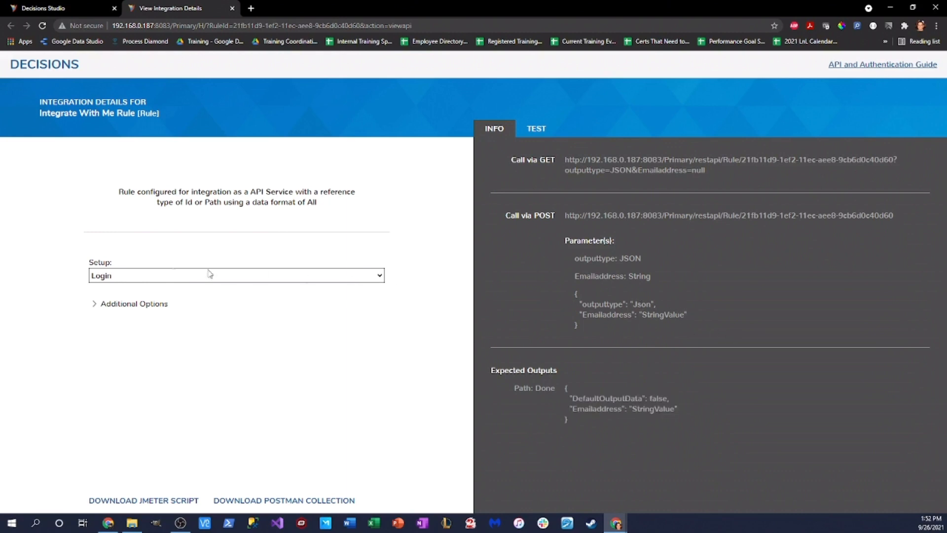
Step: Choose AdminSession as the Setup session and return to the rule editor
left_click(378, 276)
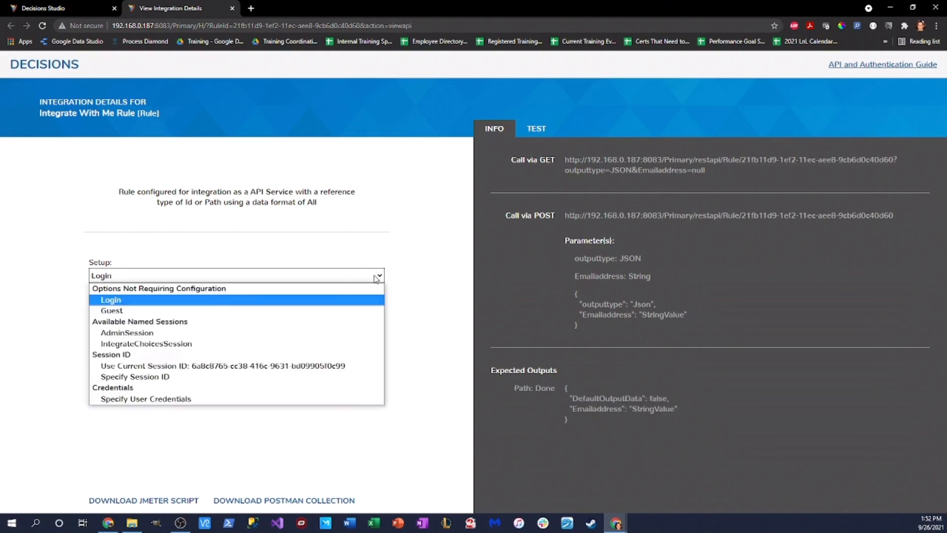
left_click(218, 334)
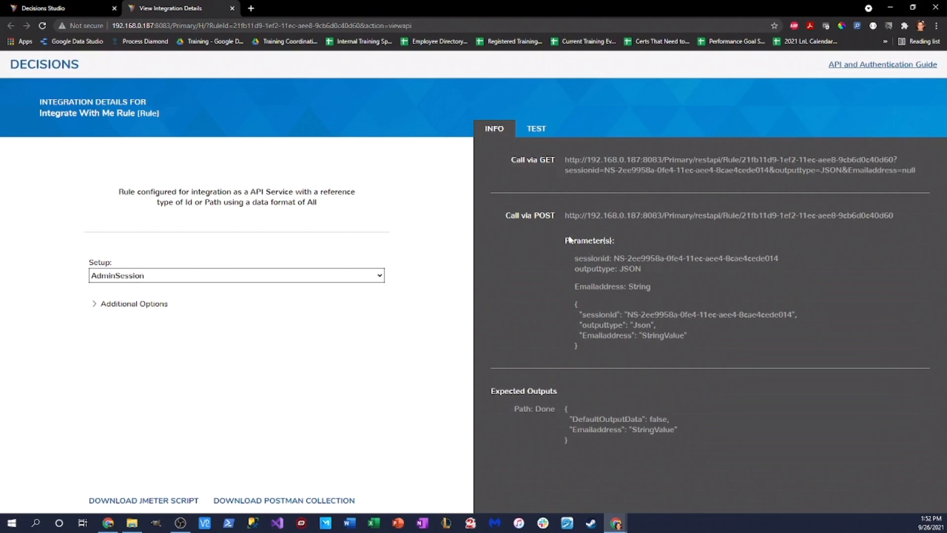
left_click(79, 7)
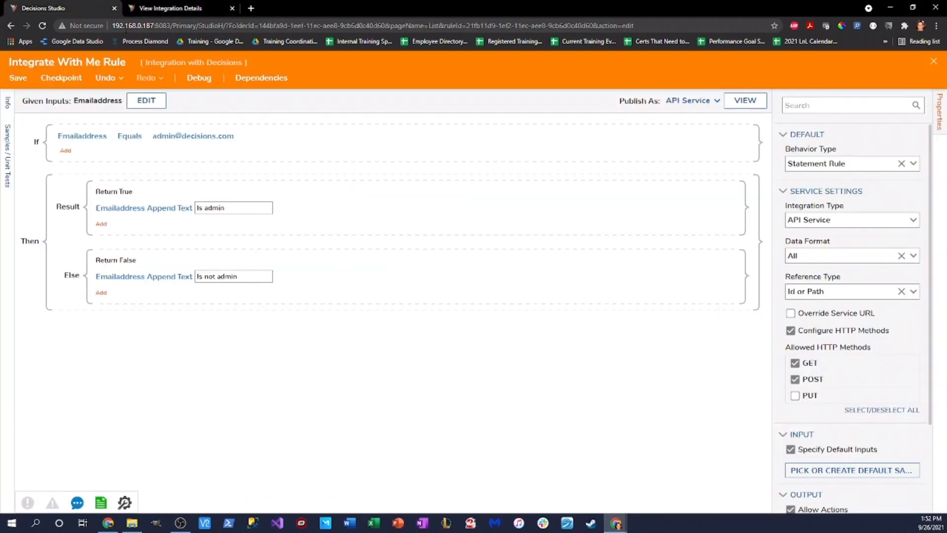
Step: Save the rule and close it
left_click(17, 77)
left_click(606, 348)
left_click(934, 61)
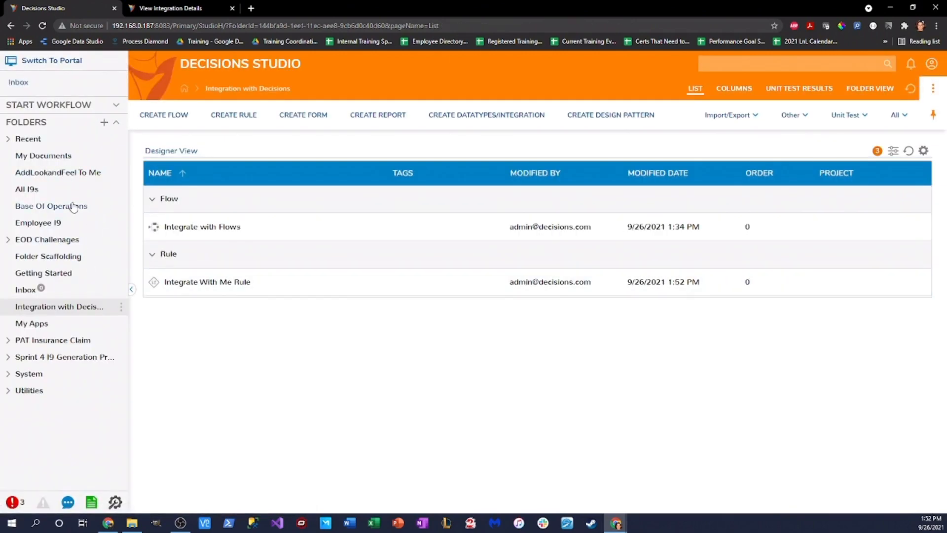
Step: In Base Of Operations, start a new REST service named 'Call My Rule'
left_click(76, 205)
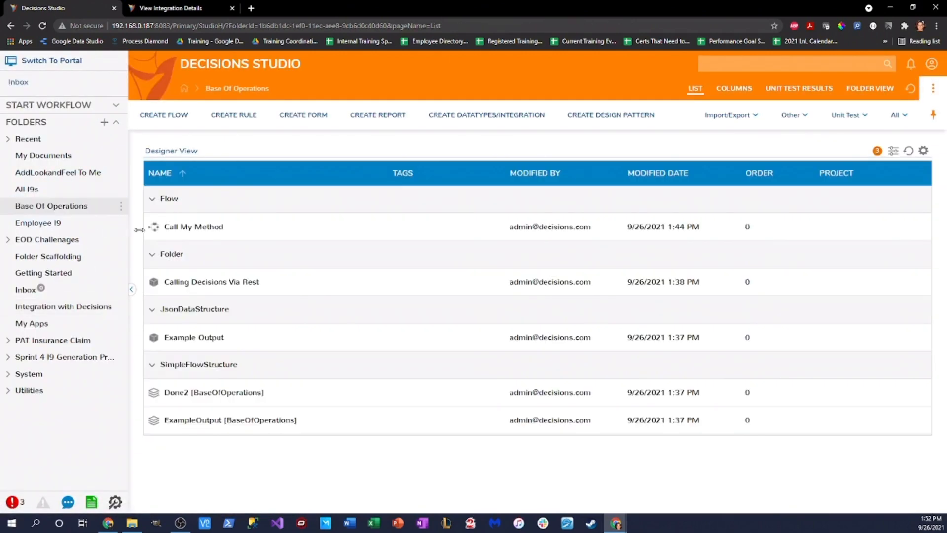
left_click(513, 119)
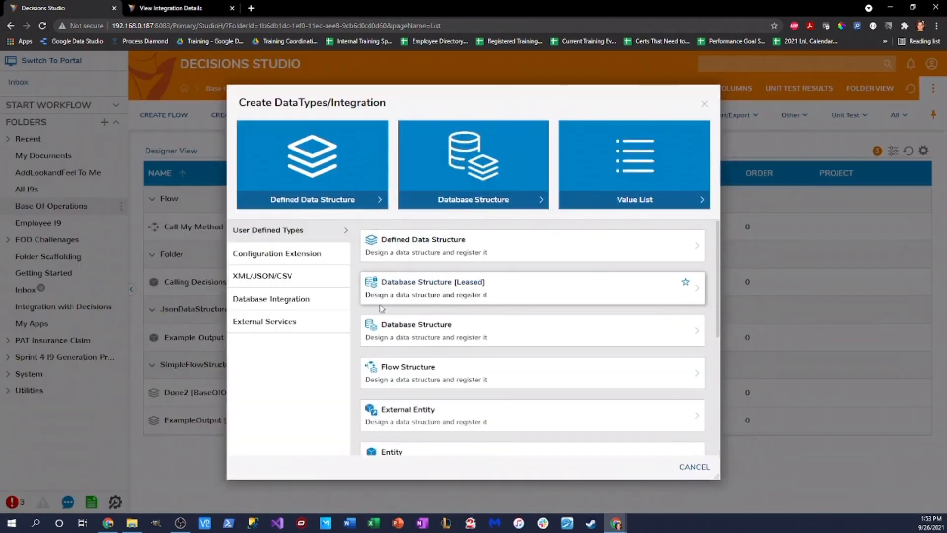
left_click(290, 326)
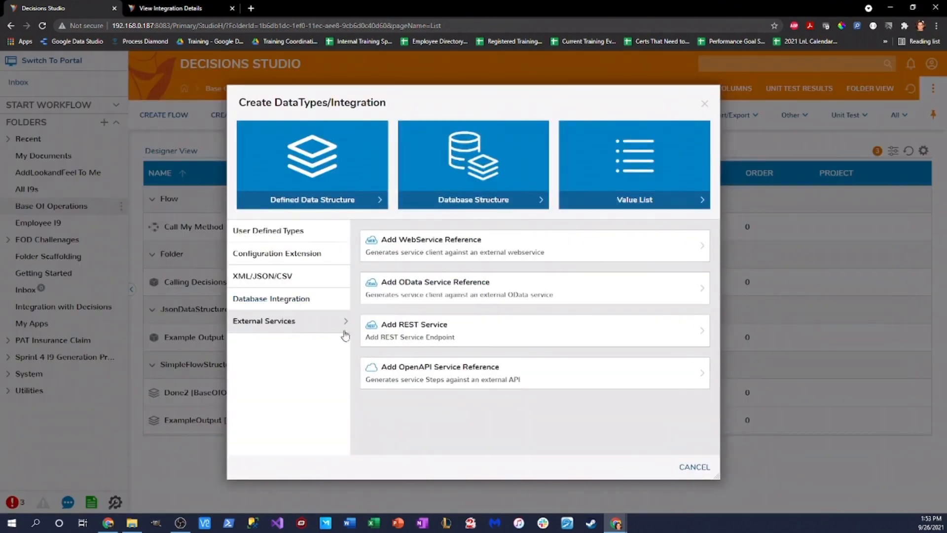
left_click(424, 338)
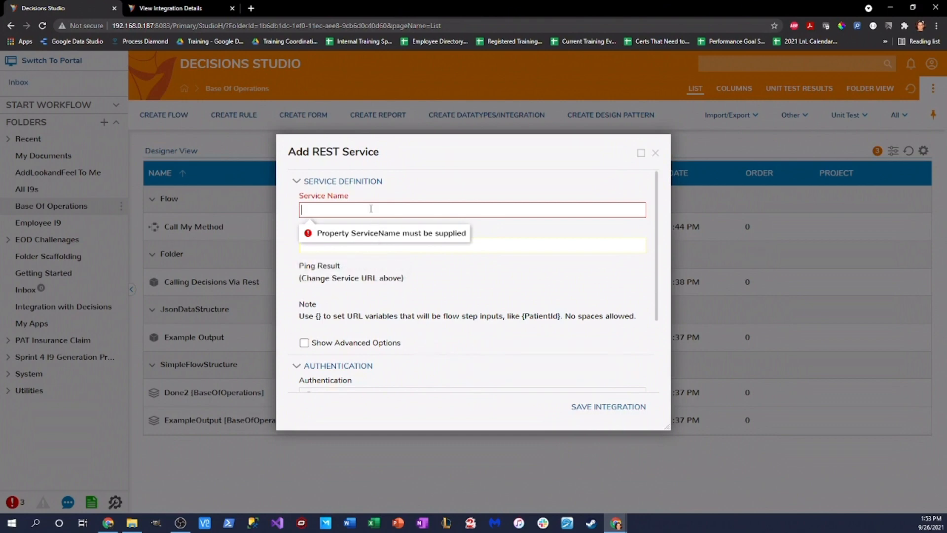
type("Call My Rule")
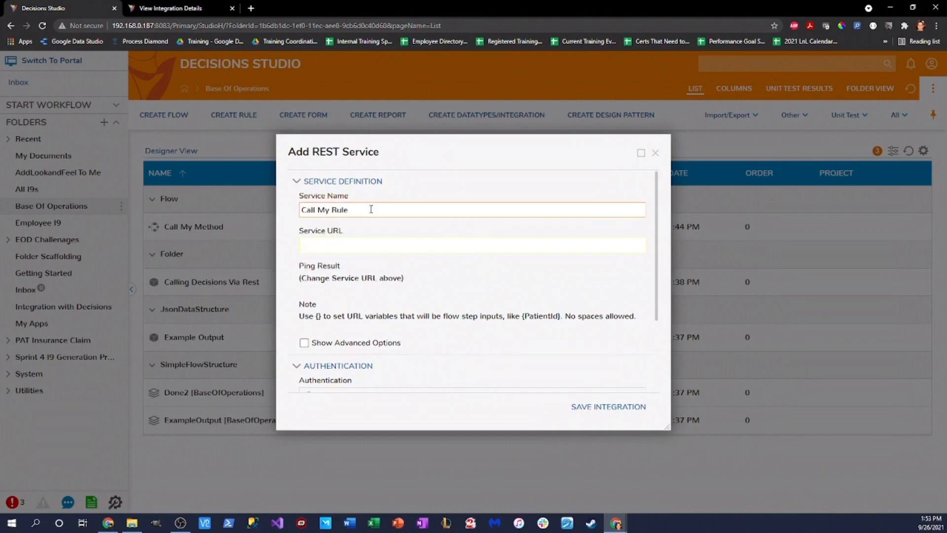
left_click(207, 9)
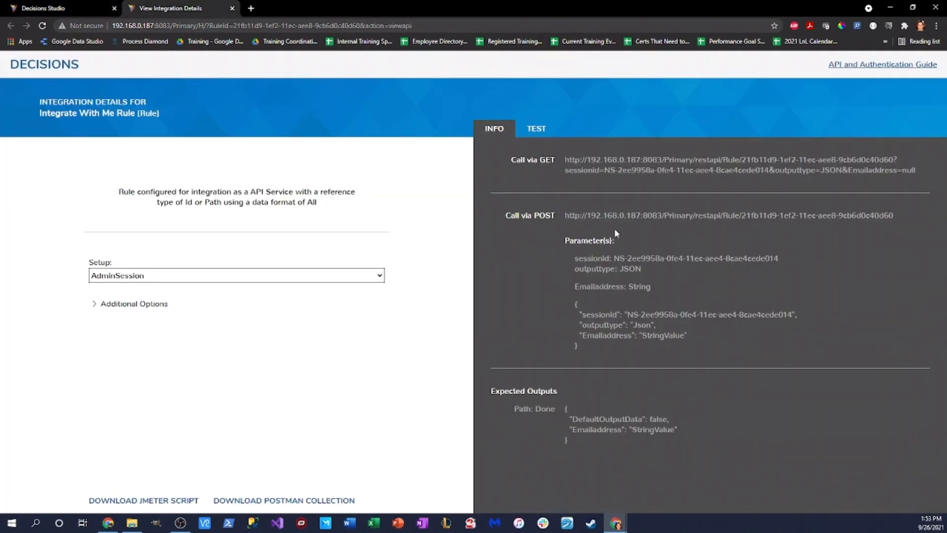
left_click_drag(564, 215, 668, 218)
key("ctrl+c")
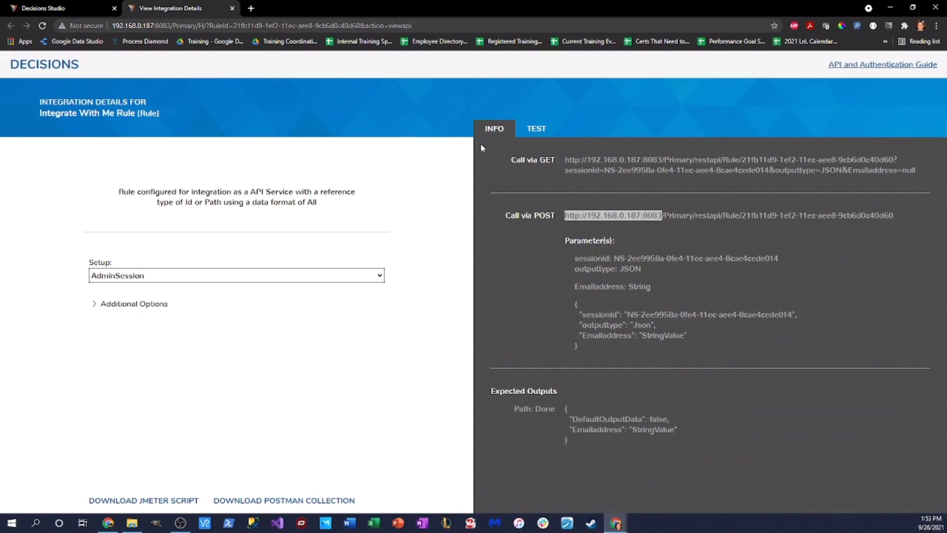
left_click(64, 8)
left_click(341, 245)
key("ctrl+v")
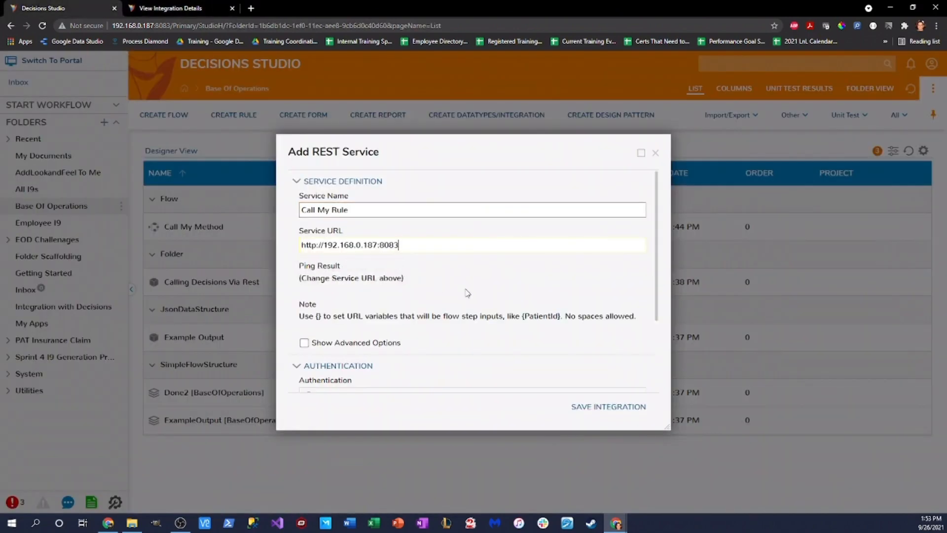
scroll(469, 295, "down", 3)
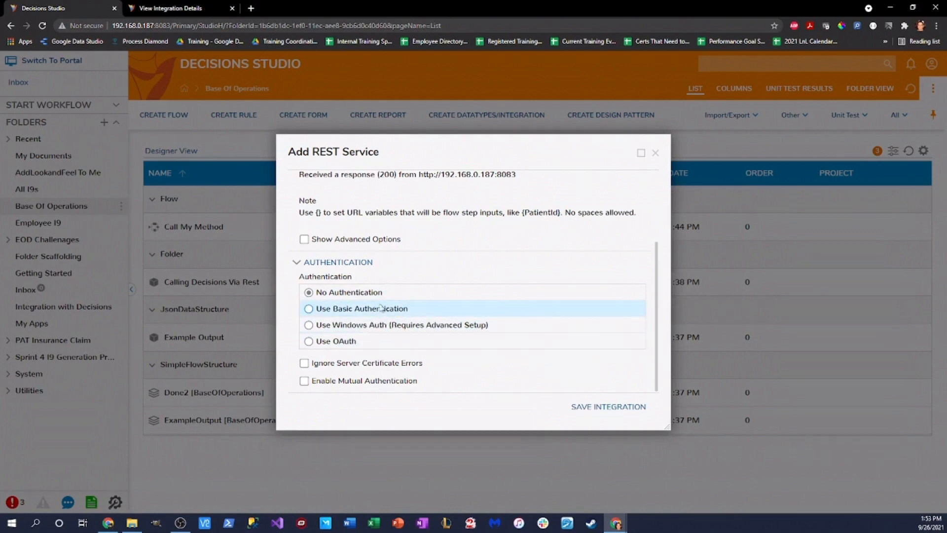
left_click(598, 407)
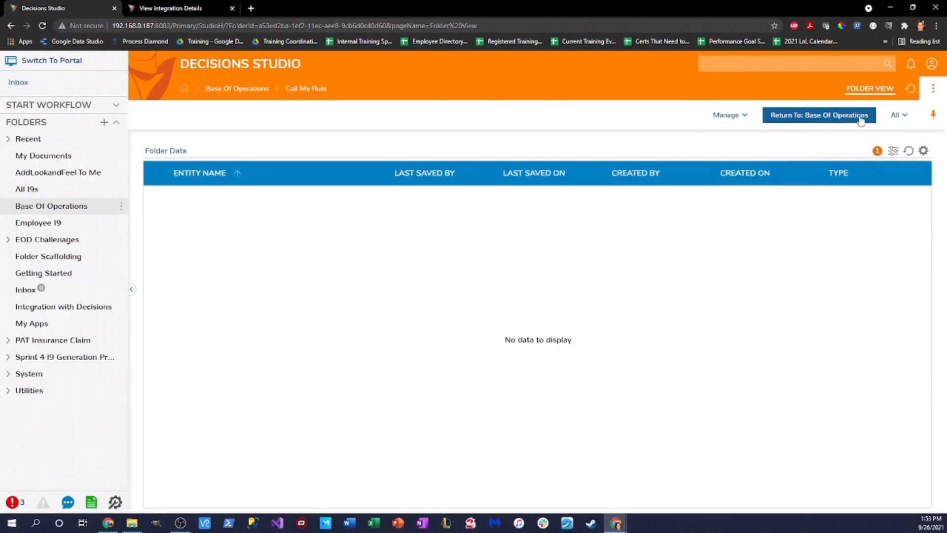
Step: Add a method to the Call My Rule service named 'Is Email Admin'
left_click(905, 117)
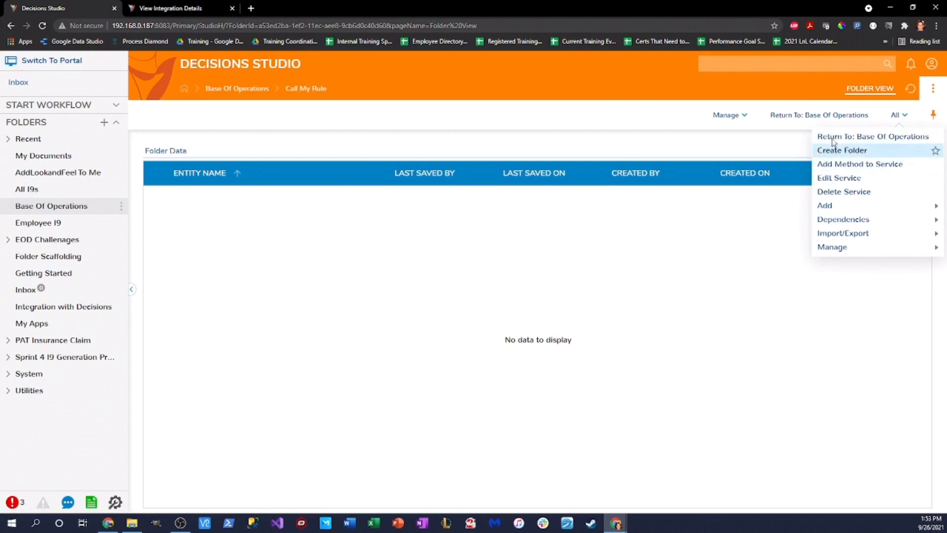
left_click(842, 168)
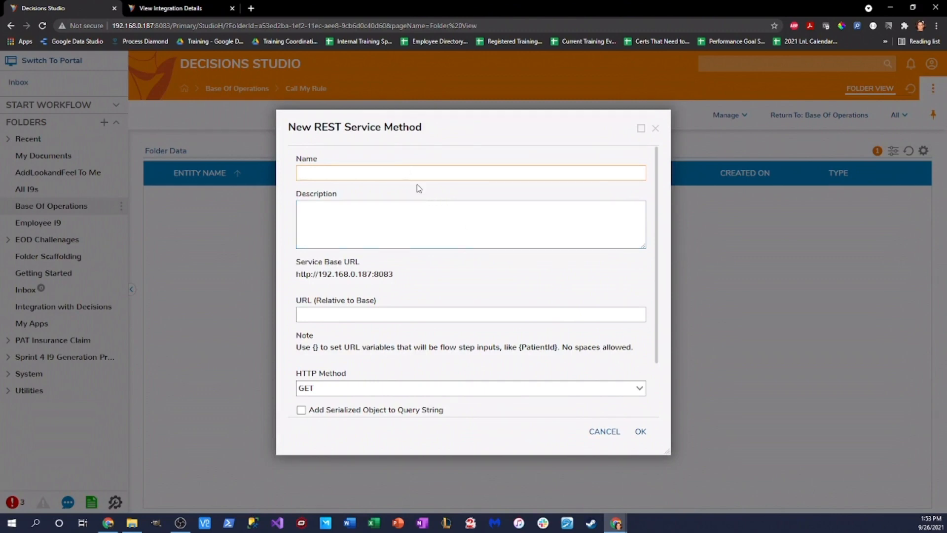
type("IS Ema")
Step: Use the rule's restapi path from the integration page as the method's relative URL
left_click(170, 8)
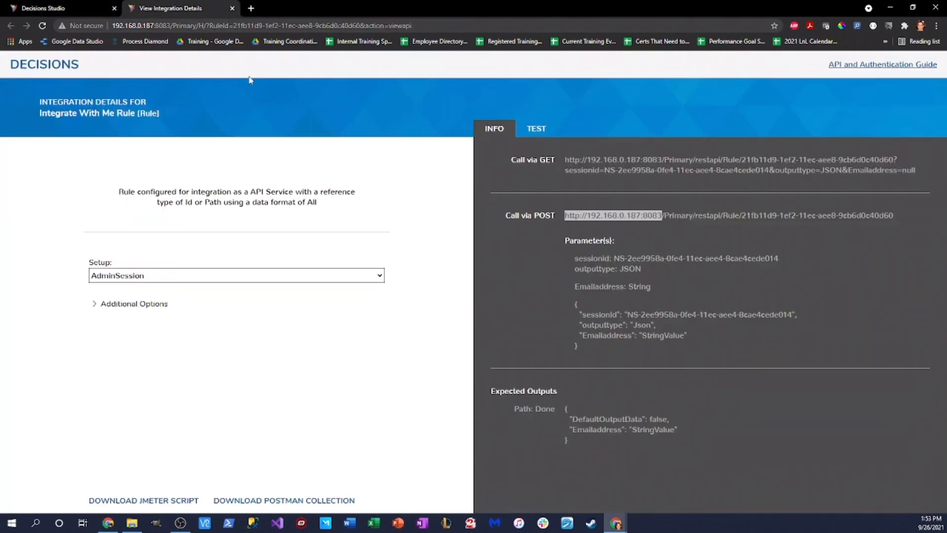
left_click(662, 213)
left_click_drag(662, 214, 855, 230)
key("ctrl+c")
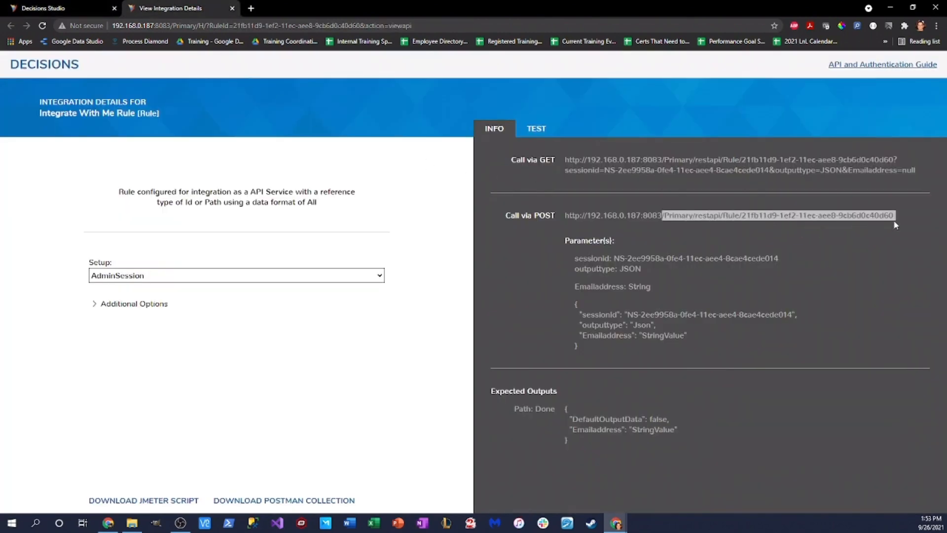
left_click(59, 8)
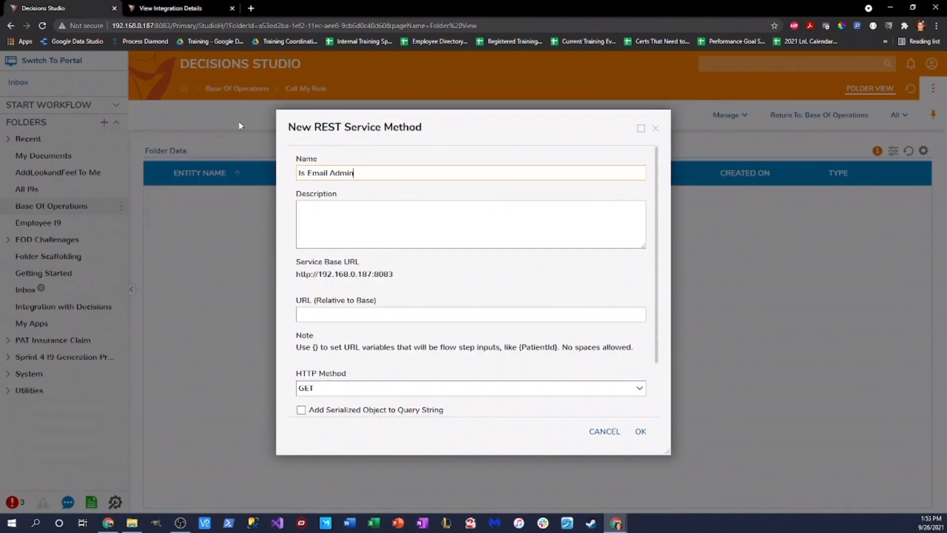
left_click(376, 316)
key("ctrl+v")
Step: Set HTTP Method to POST and Request Body Format to Specify Below
scroll(508, 353, "down", 1)
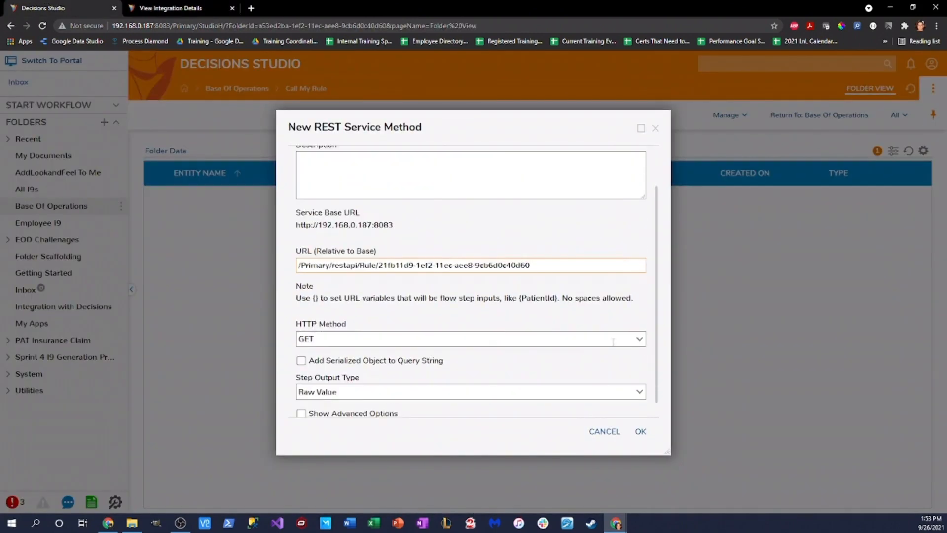
left_click(639, 338)
left_click(411, 381)
scroll(468, 358, "down", 1)
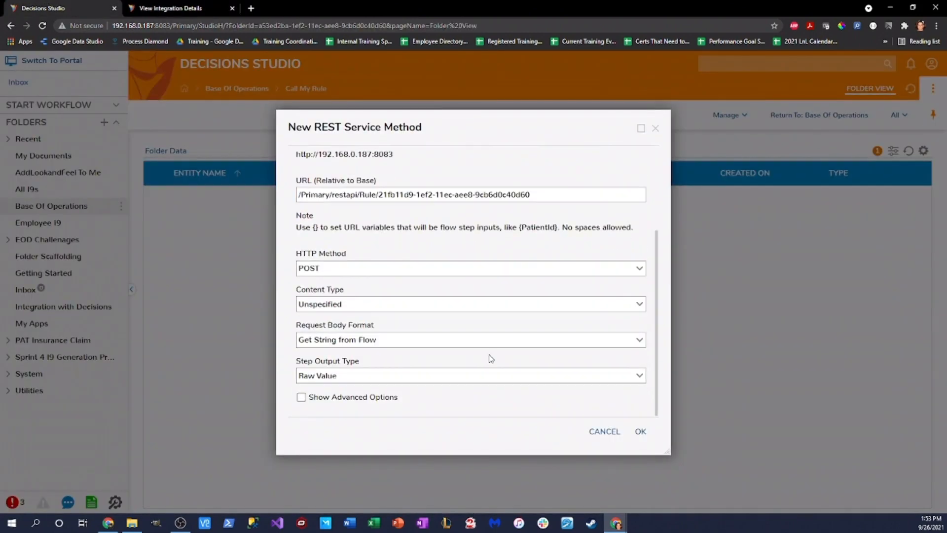
left_click(639, 341)
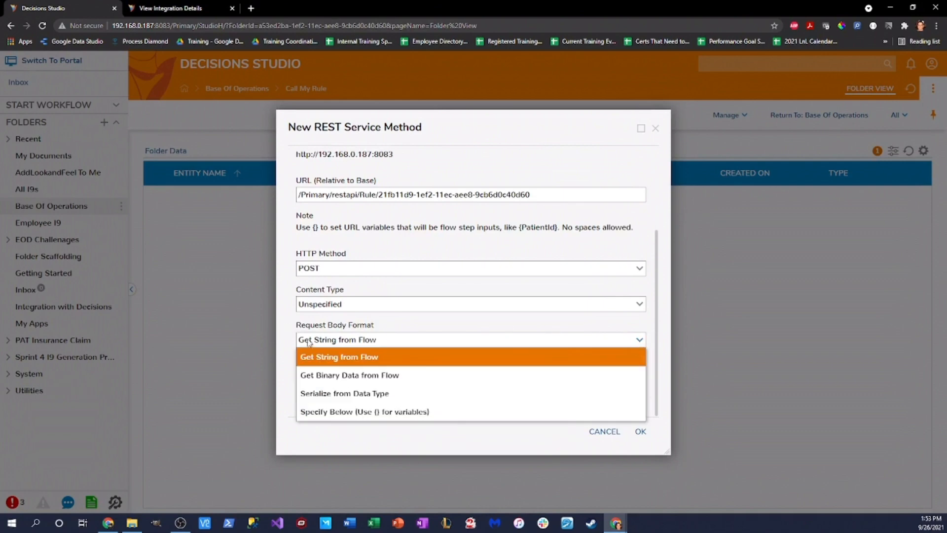
left_click(379, 414)
scroll(508, 374, "down", 1)
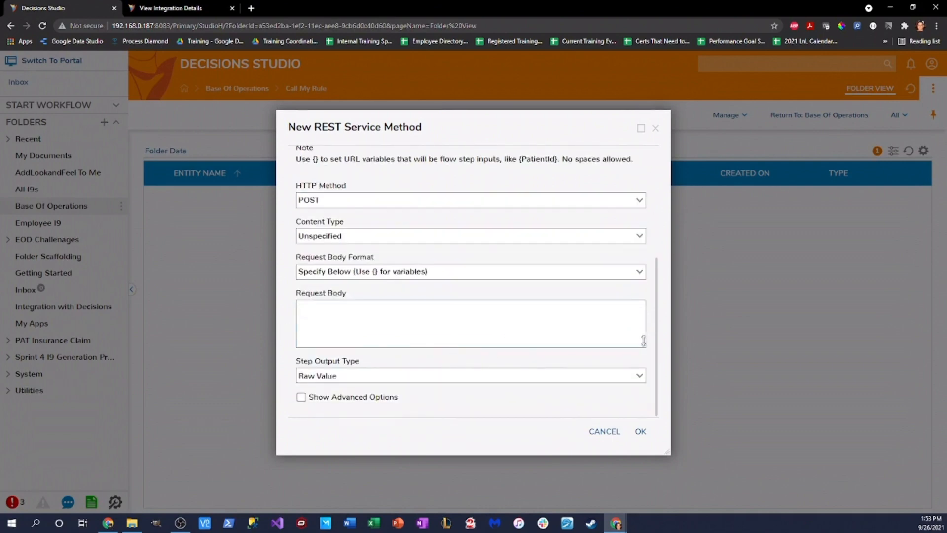
left_click_drag(643, 344, 642, 406)
scroll(617, 355, "down", 1)
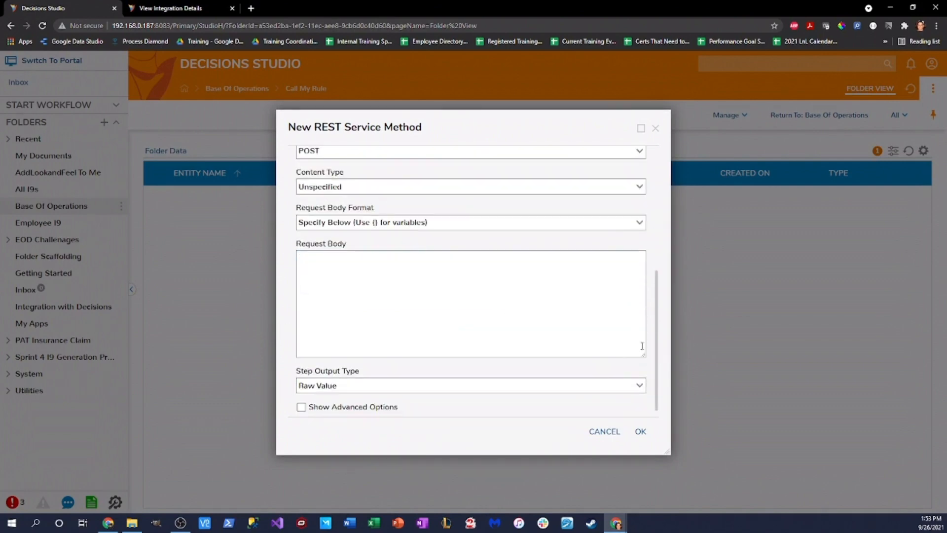
left_click(182, 9)
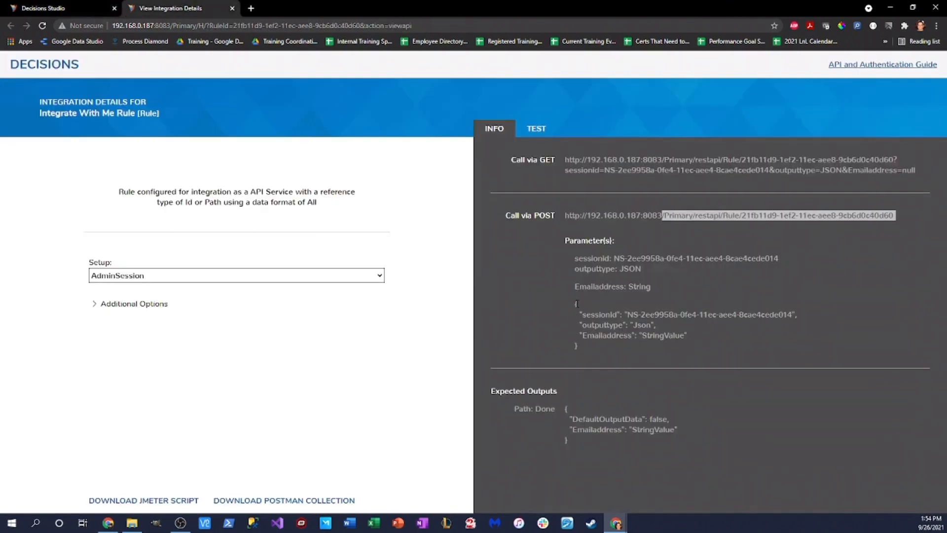
Step: Paste the rule's JSON parameter block as request body, replace StringValue with {EmailAddress}, and save
left_click_drag(573, 303, 719, 349)
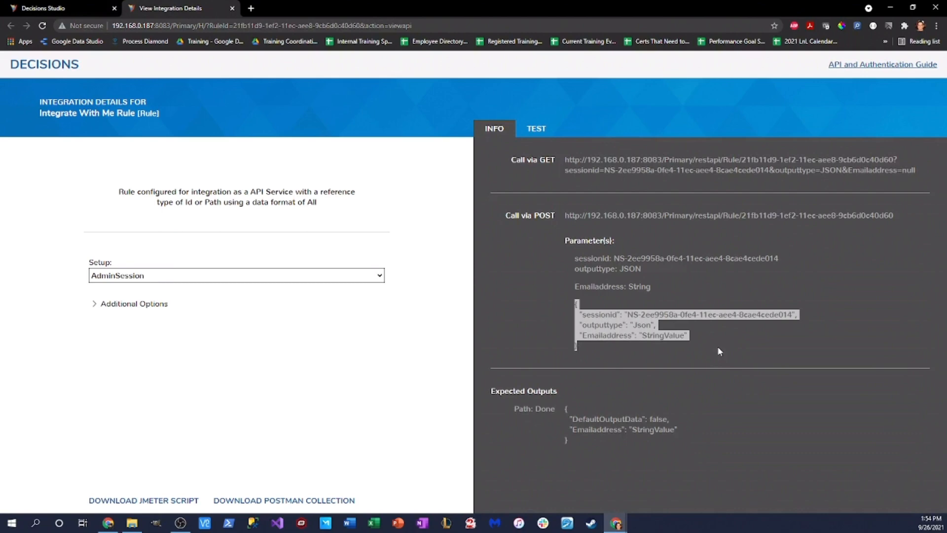
key("ctrl+c")
left_click(62, 8)
left_click(414, 298)
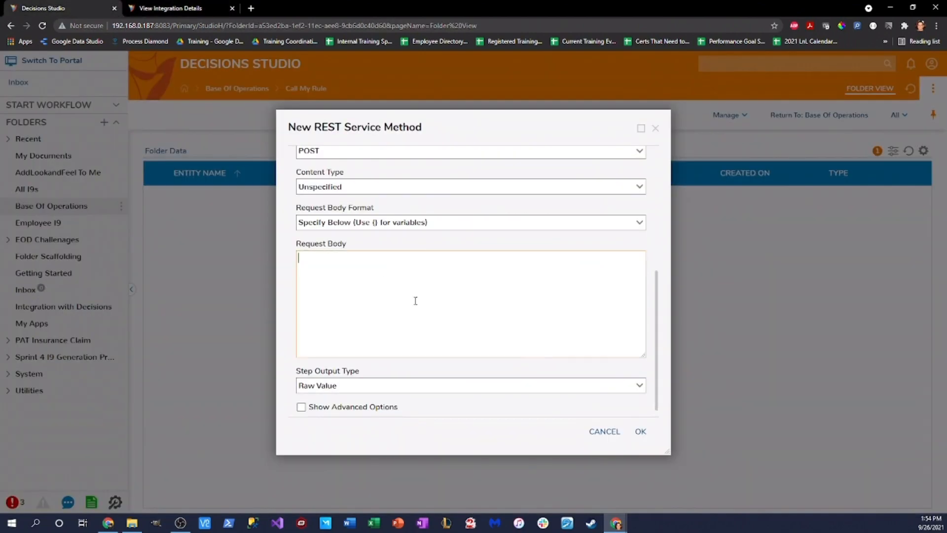
key("ctrl+v")
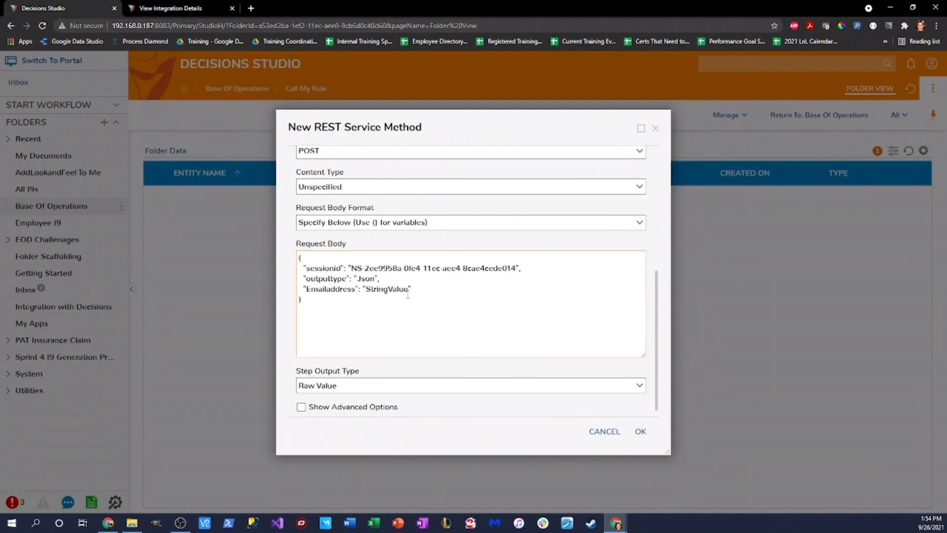
key("BackSpace")
key("BackSpace")
key("BackSpace")
key("BackSpace")
type("EmailAddress}")
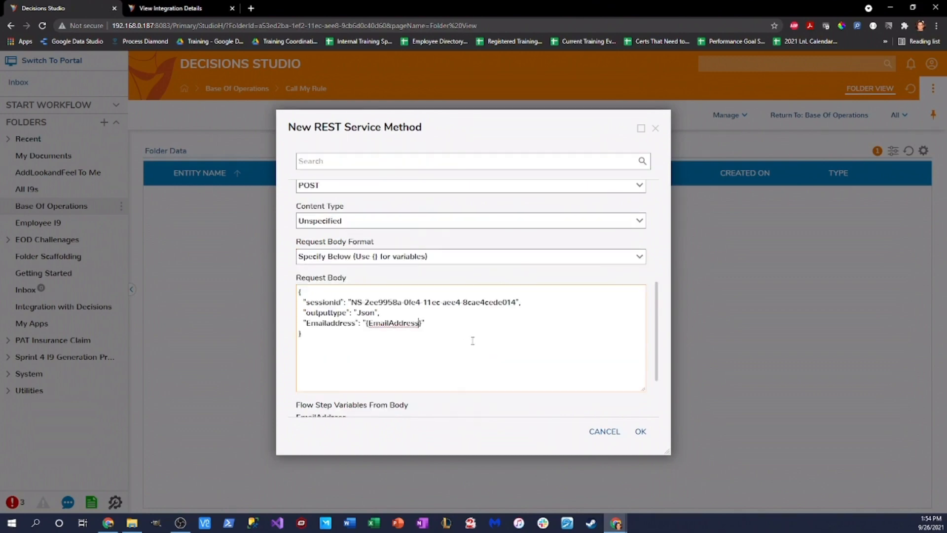
scroll(469, 340, "down", 2)
left_click(446, 344)
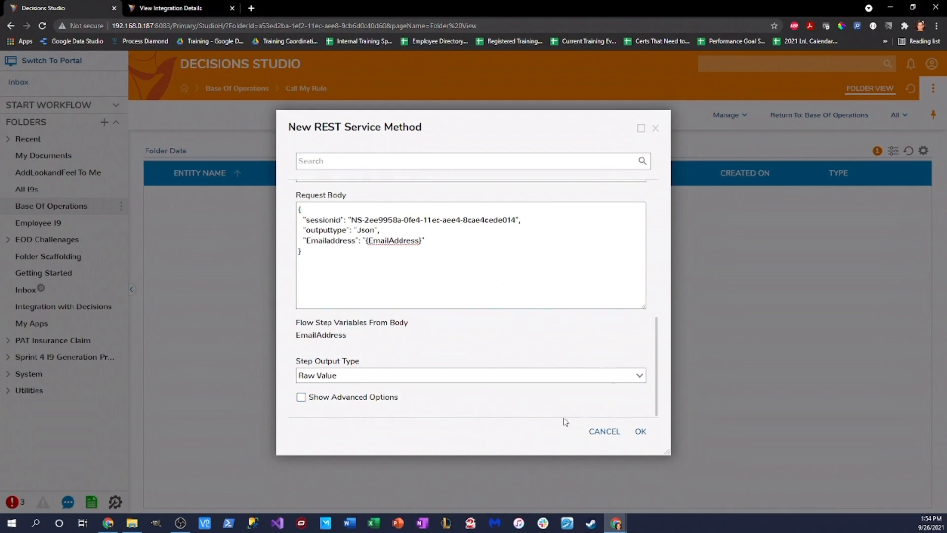
left_click(640, 431)
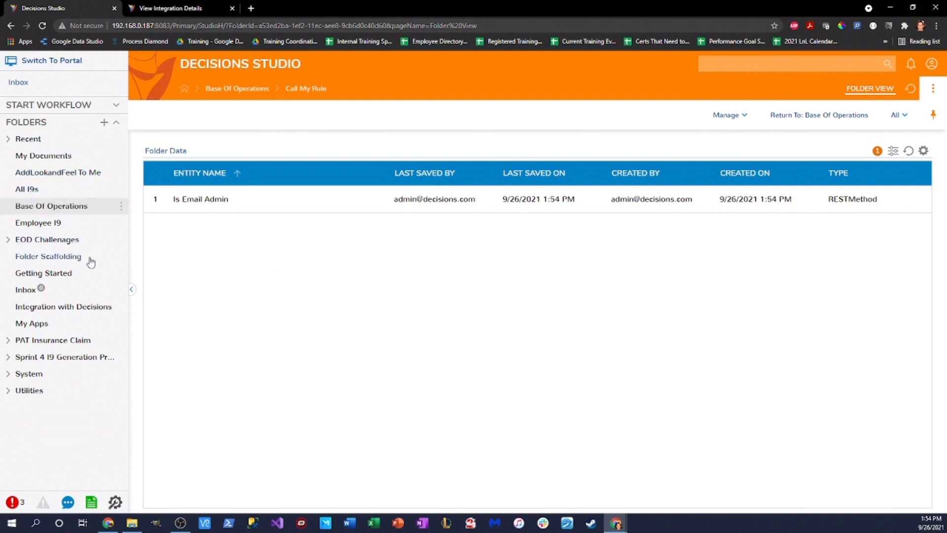
Step: Open the Call My Method flow from the Base Of Operations folder
left_click(69, 307)
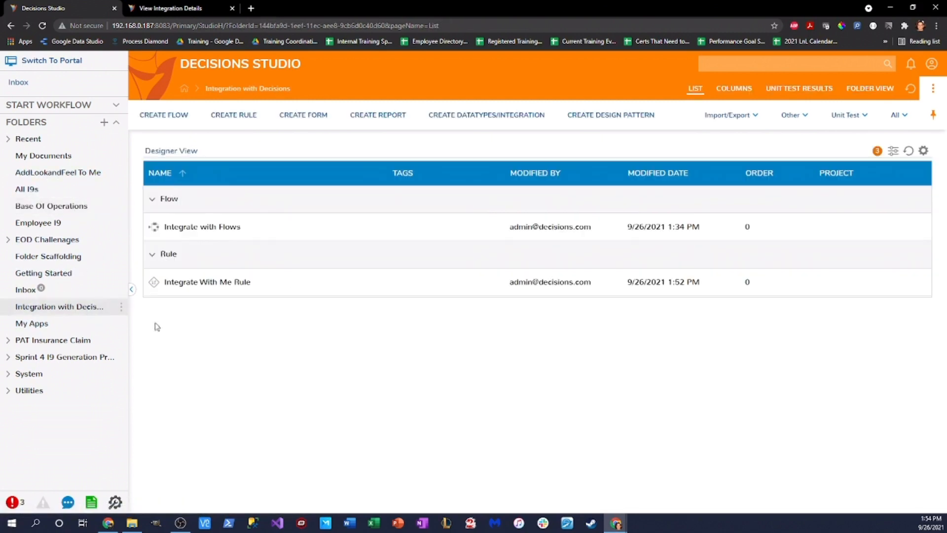
double_click(215, 228)
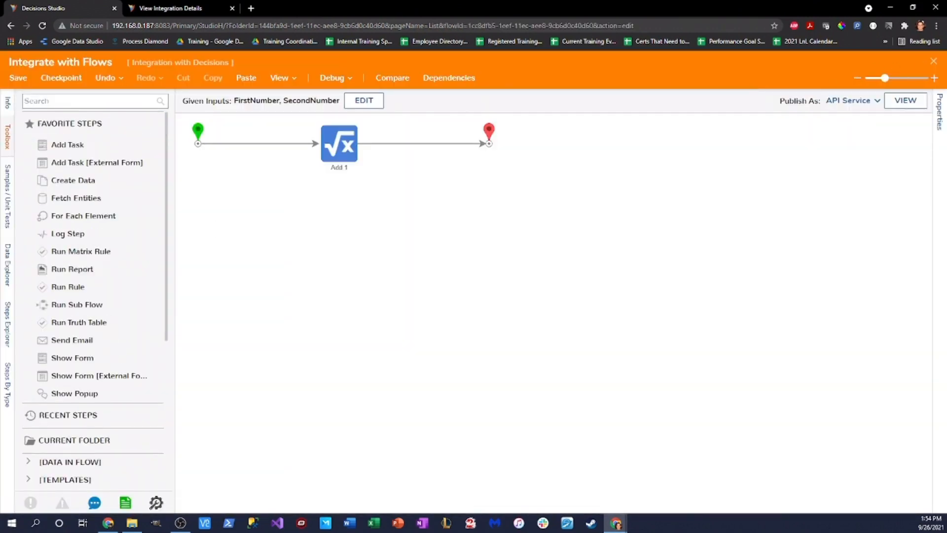
left_click(933, 61)
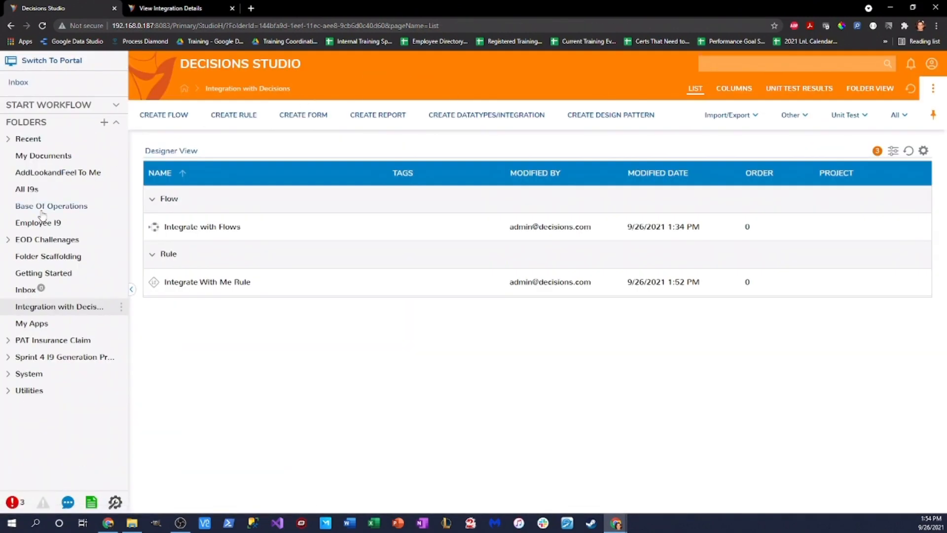
left_click(41, 211)
double_click(206, 228)
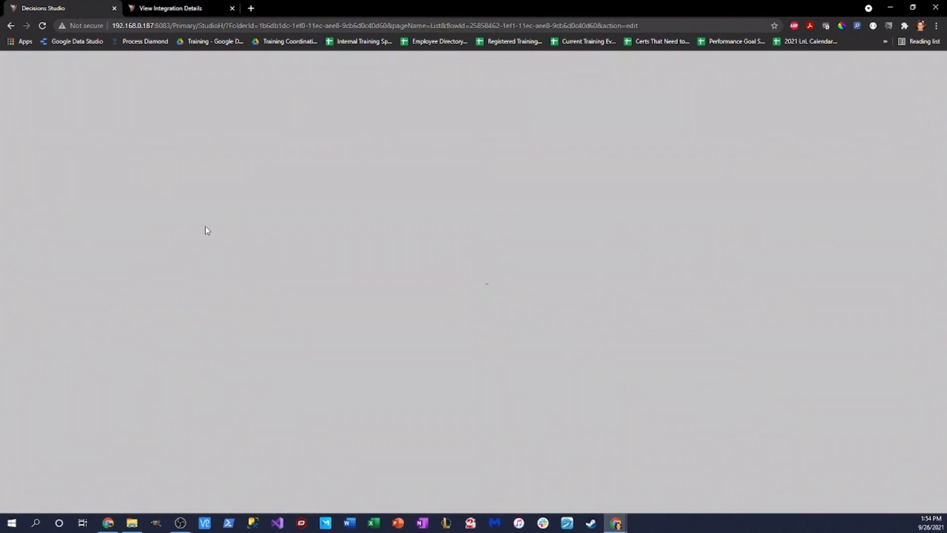
Step: Drag Is Email Admin from Integration > REST Services > Call My Rule onto the canvas
scroll(131, 296, "down", 4)
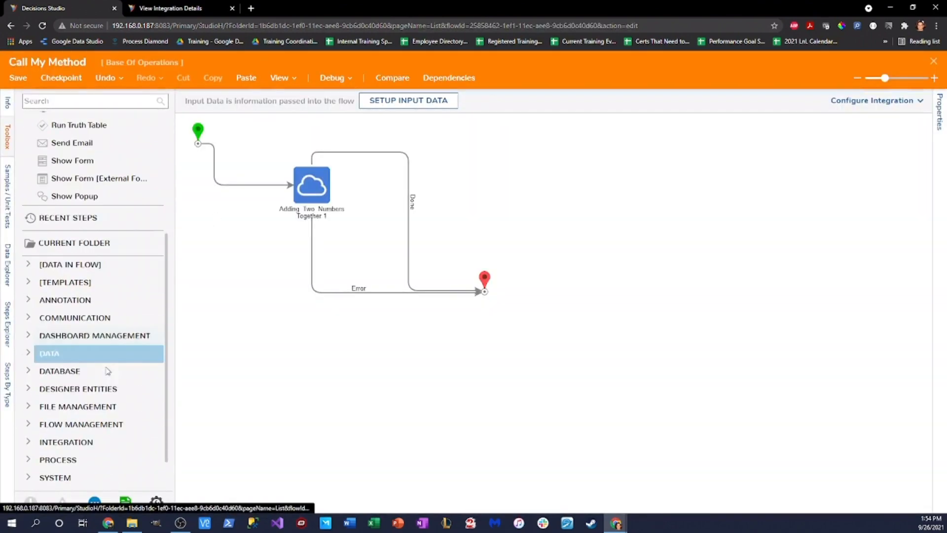
scroll(94, 405, "down", 1)
left_click(93, 406)
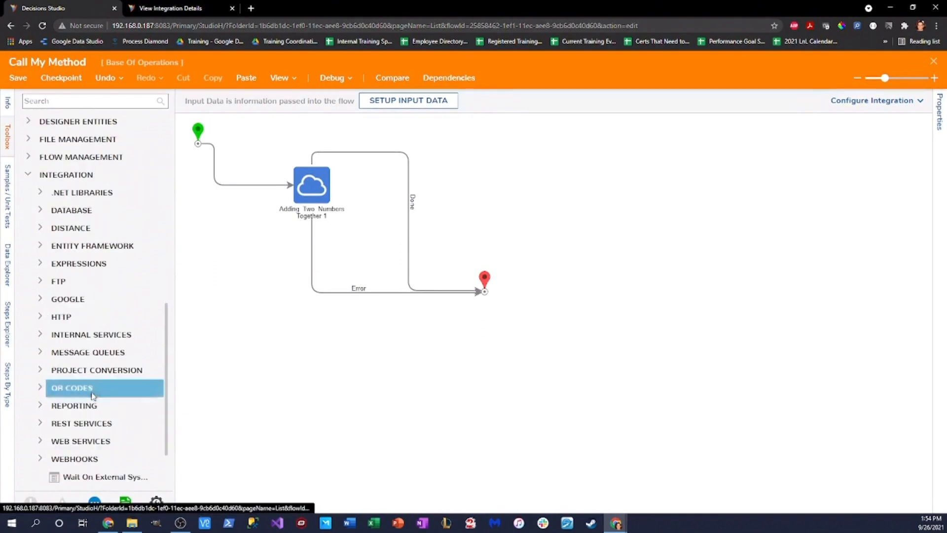
scroll(59, 354, "down", 1)
scroll(59, 407, "down", 1)
left_click(39, 353)
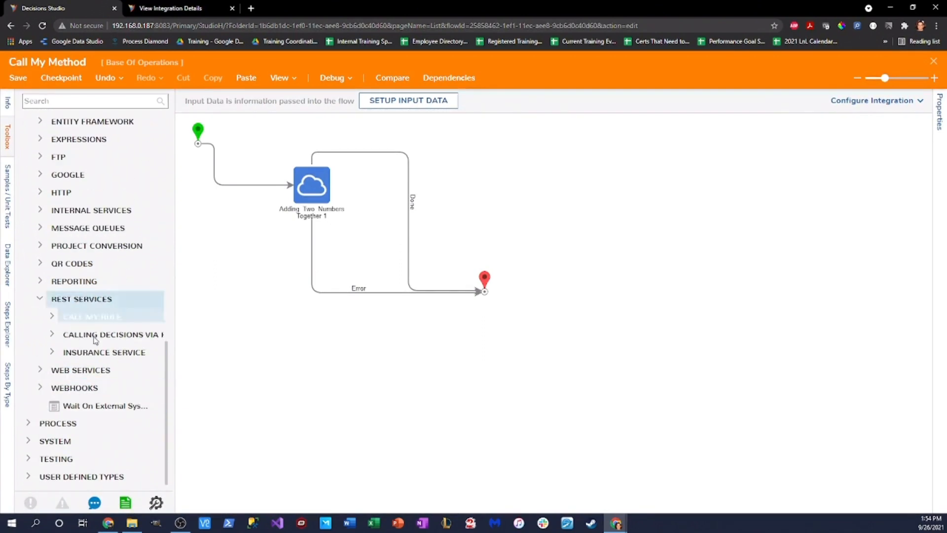
left_click_drag(173, 357, 241, 358)
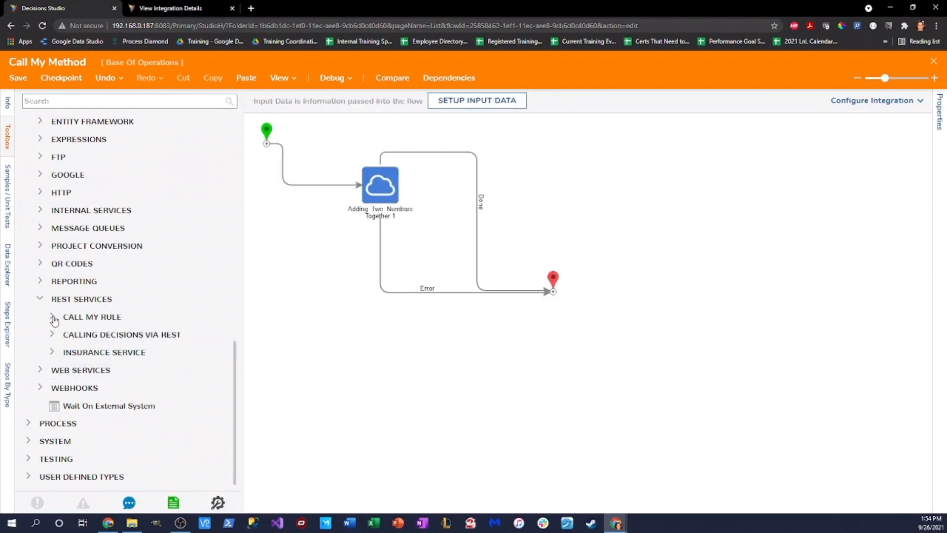
left_click(52, 316)
left_click_drag(113, 318, 434, 355)
Step: Wire Start to Is Email Admin and its outcomes to End, moving Adding Two Numbers aside
mouse_move(303, 185)
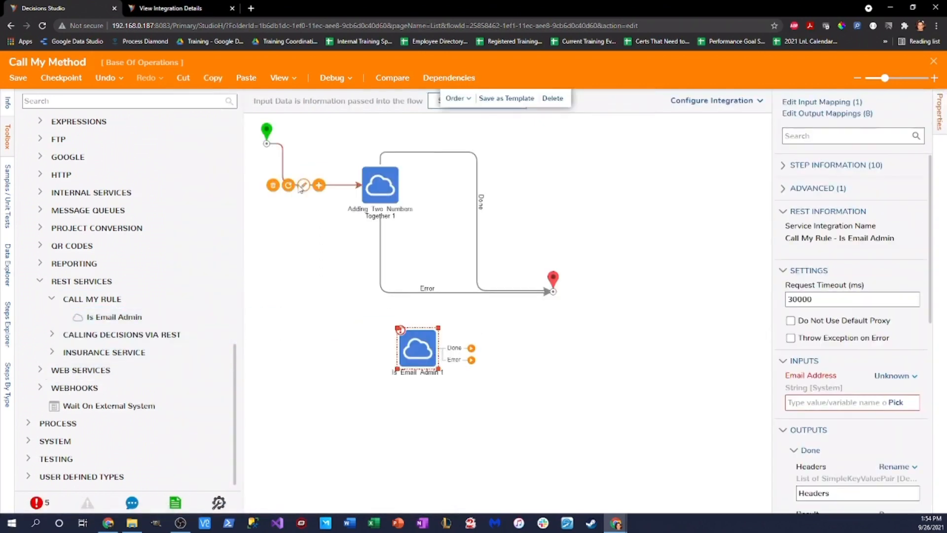
left_click(272, 185)
left_click_drag(290, 145, 410, 345)
left_click_drag(393, 187, 732, 178)
left_click_drag(471, 347, 553, 291)
left_click_drag(417, 345, 552, 292)
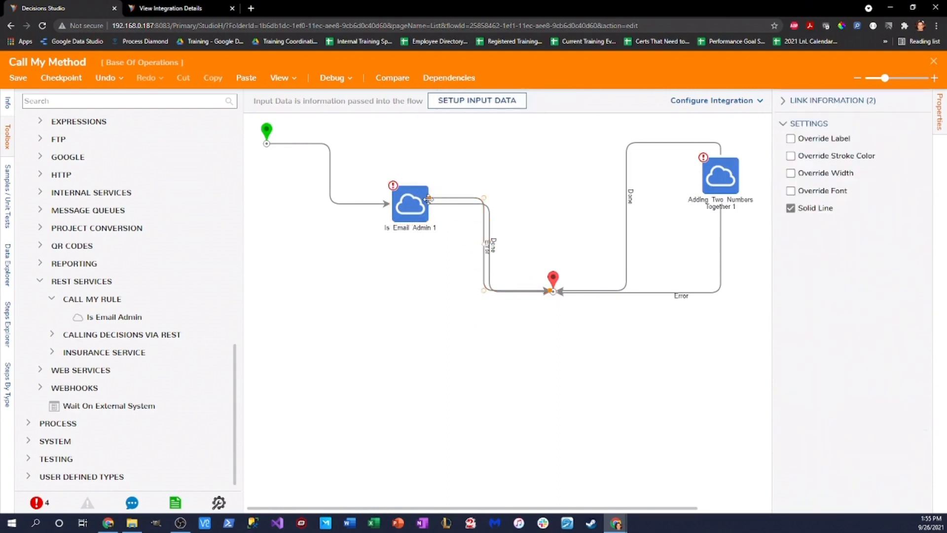
left_click_drag(553, 280, 542, 284)
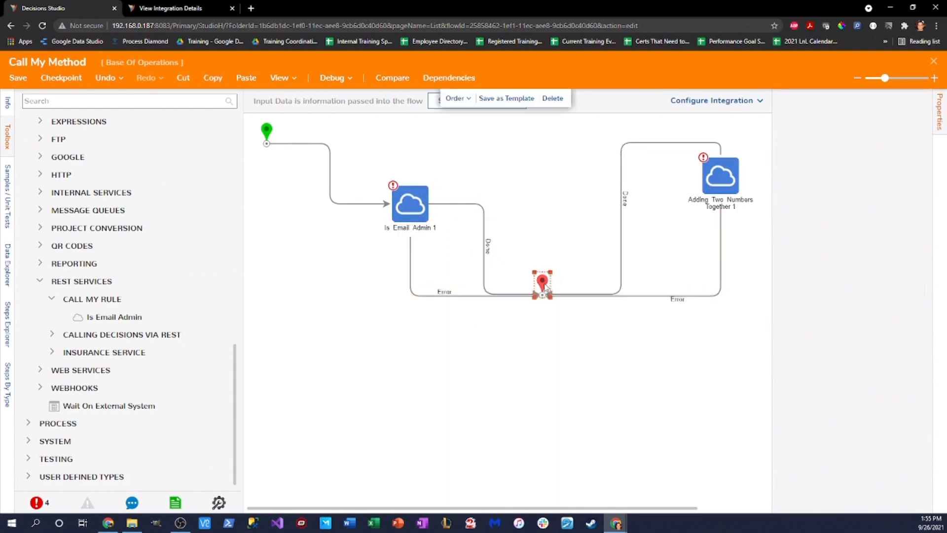
Step: Set Is Email Admin's Email Address input to a constant test e-mail address
left_click(395, 206)
left_click(895, 387)
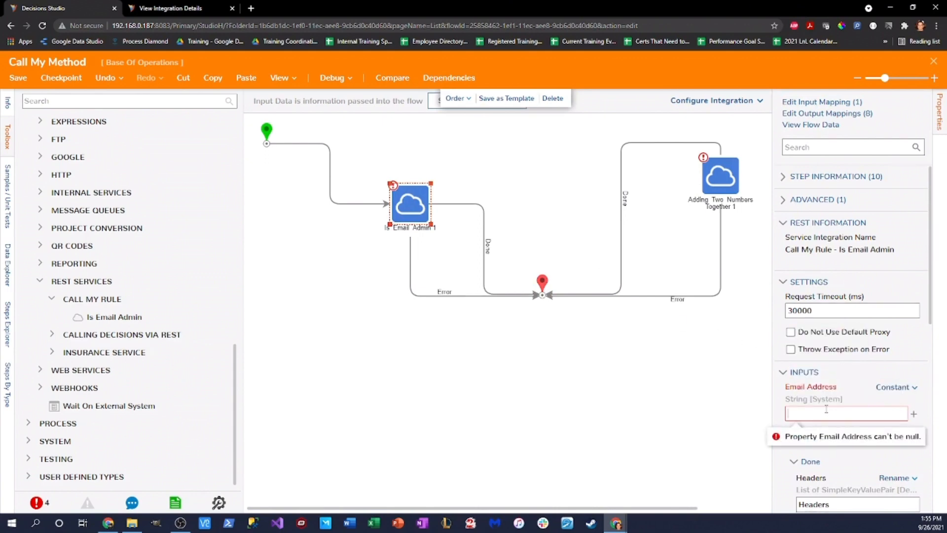
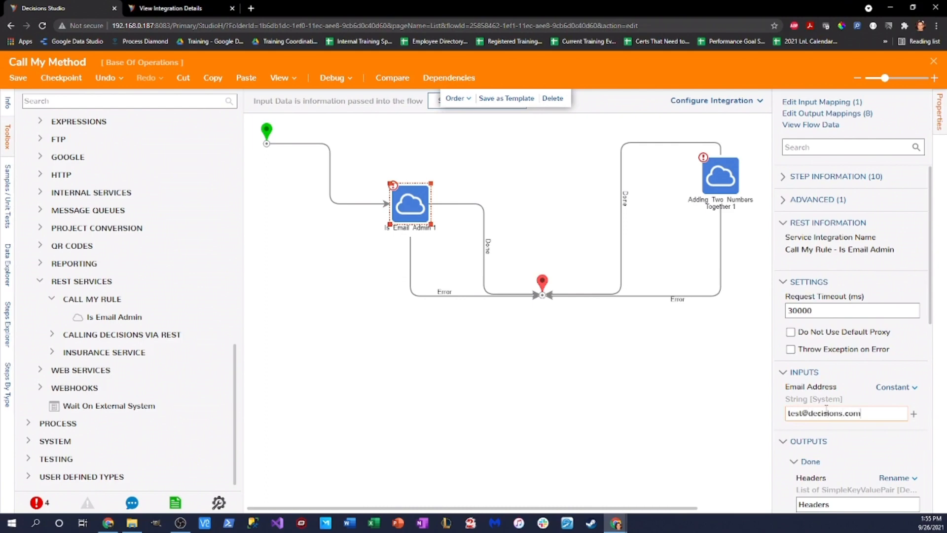
left_click(656, 396)
left_click(404, 203)
scroll(850, 384, "down", 2)
left_click(668, 369)
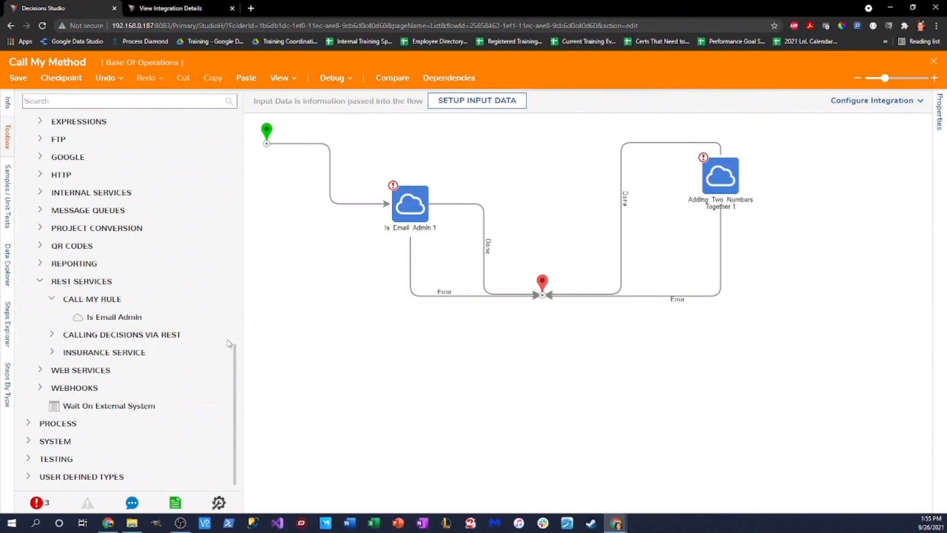
left_click(426, 211)
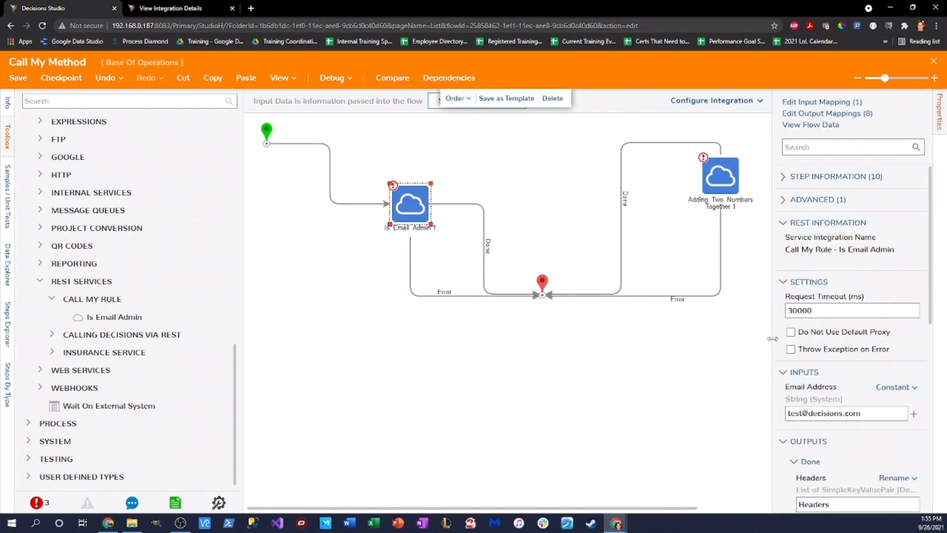
scroll(856, 351, "down", 8)
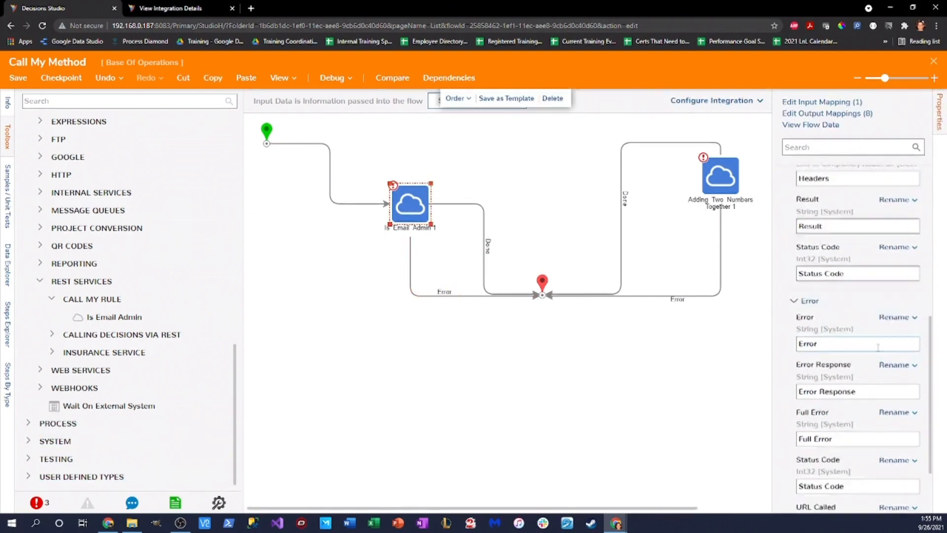
left_click(637, 376)
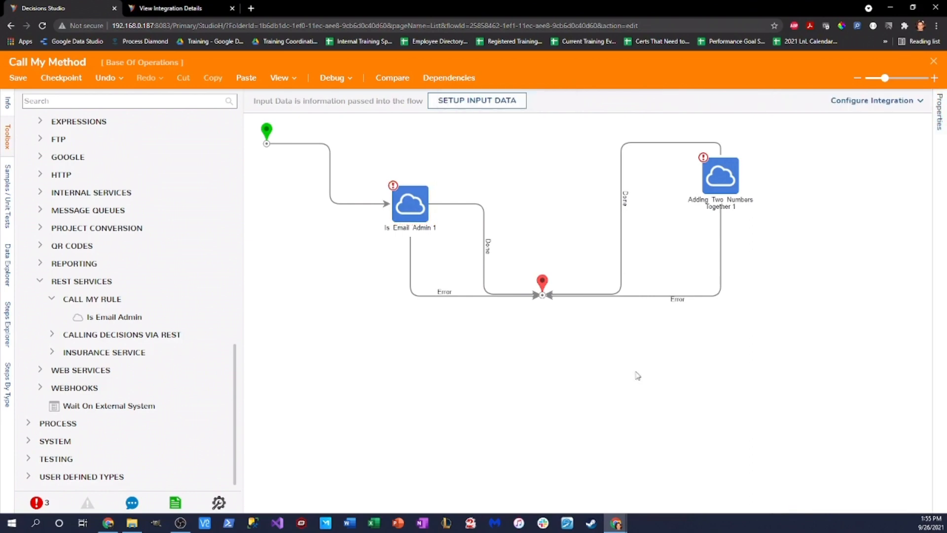
left_click(331, 77)
left_click(496, 217)
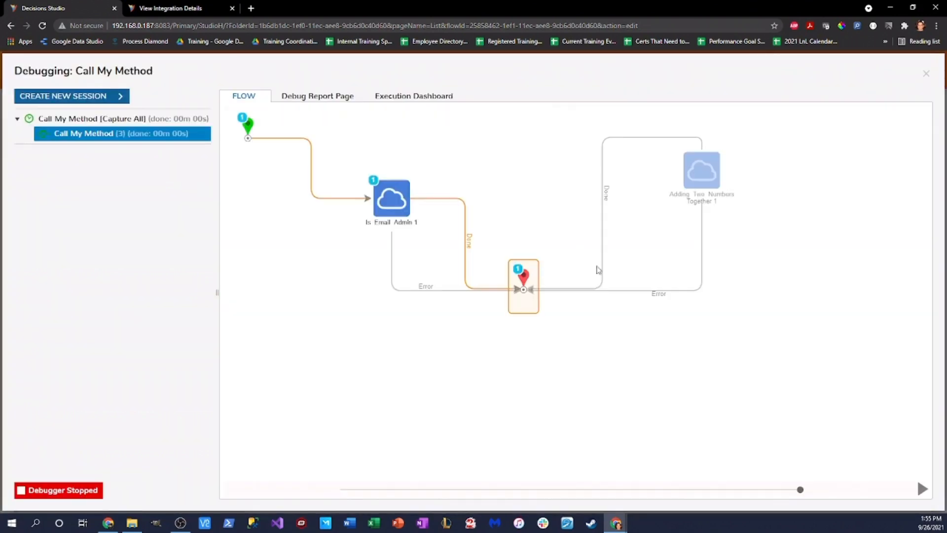
left_click(394, 198)
left_click(468, 216)
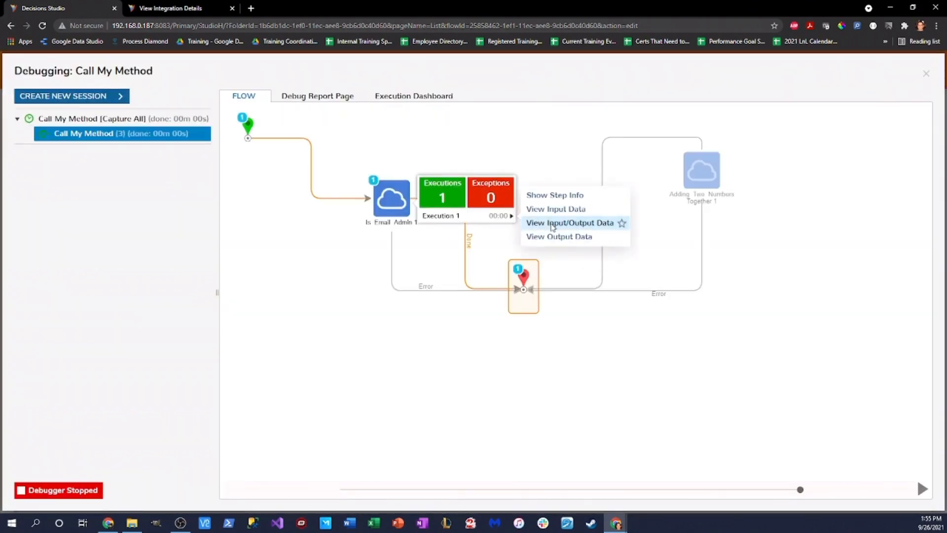
left_click(562, 222)
left_click_drag(443, 362, 605, 369)
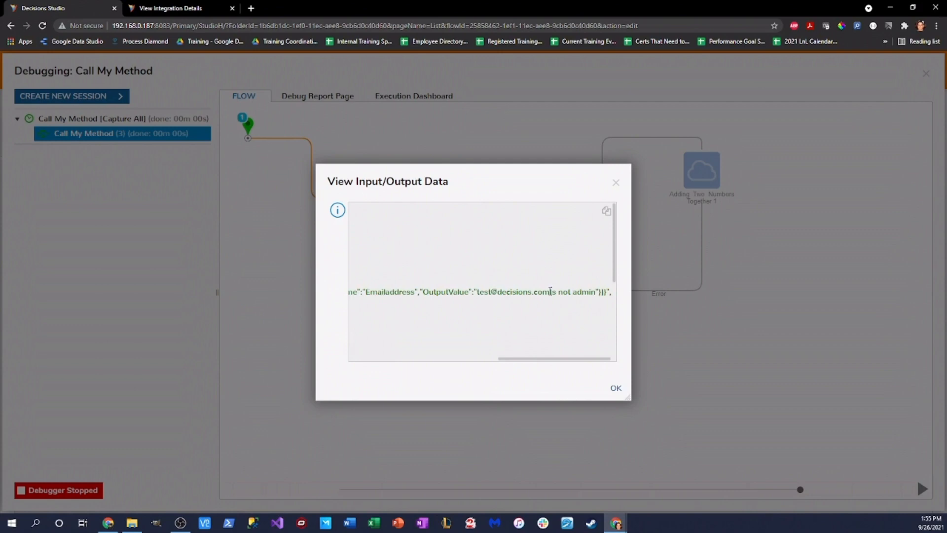
left_click_drag(550, 292, 590, 331)
left_click_drag(520, 364, 395, 327)
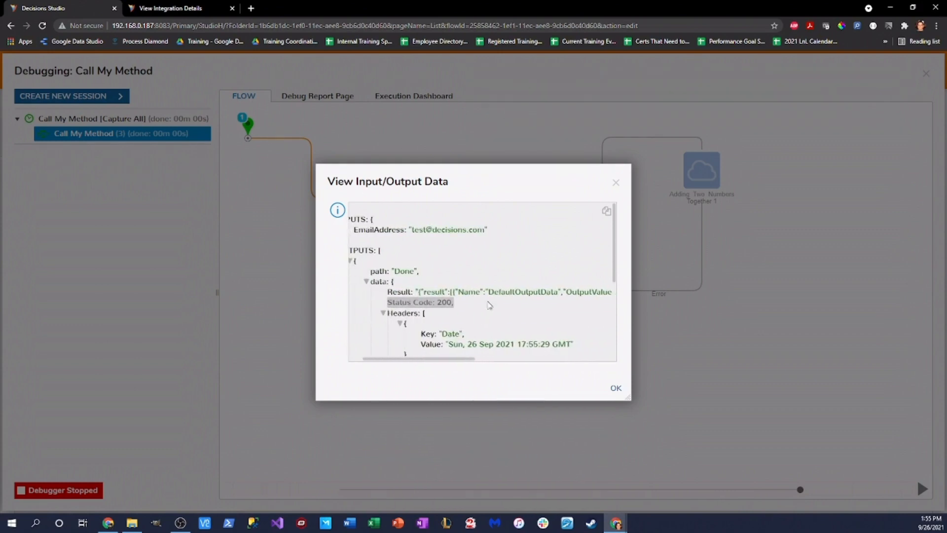
left_click_drag(456, 359, 609, 346)
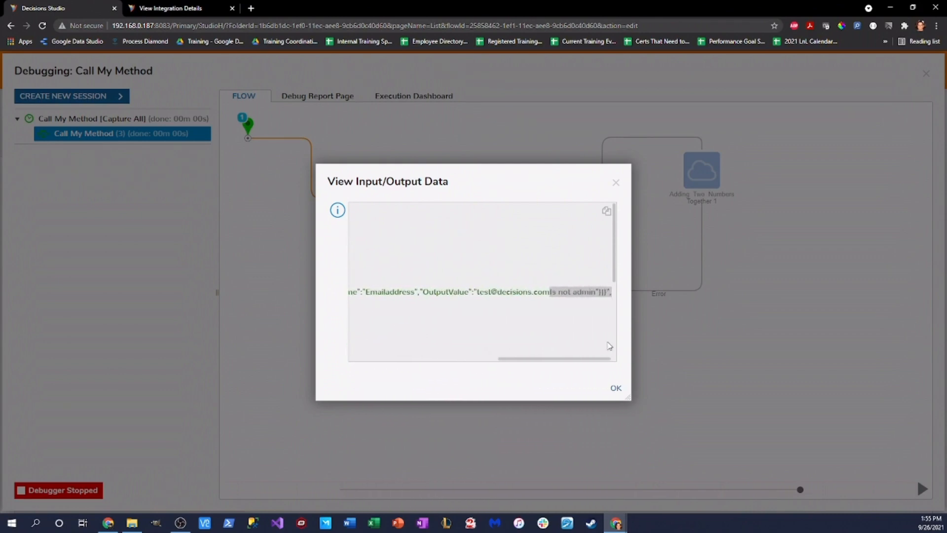
left_click(615, 183)
left_click(926, 73)
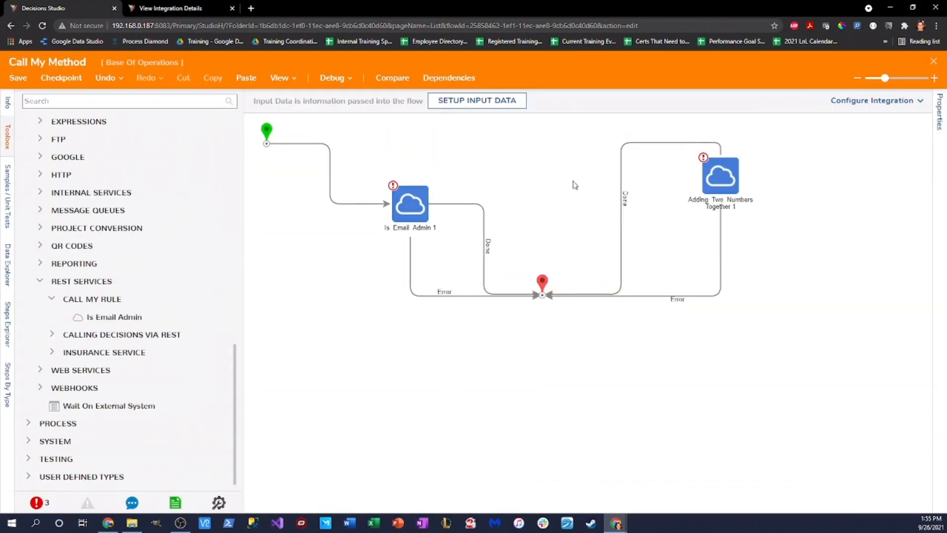
Step: Change Is Email Admin's Email Address constant to the admin e-mail address
left_click(411, 213)
left_click_drag(862, 414, 777, 428)
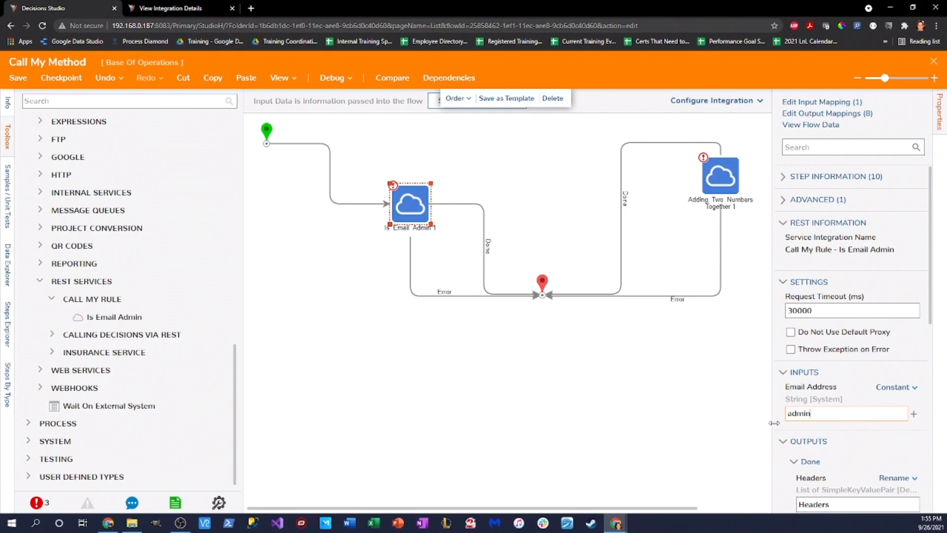
left_click(382, 283)
Step: Debug the flow and view Is Email Admin's output showing the 'Is admin' result
left_click(328, 78)
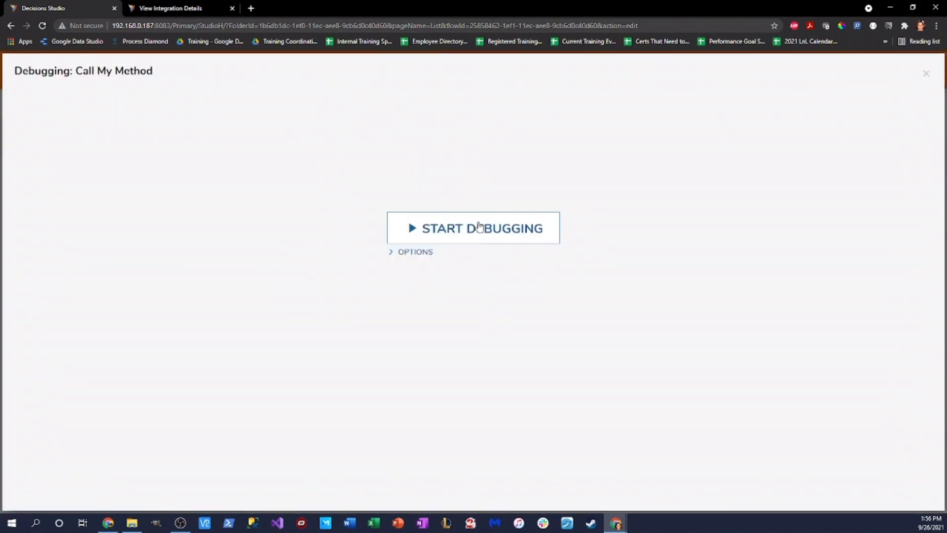
left_click(477, 226)
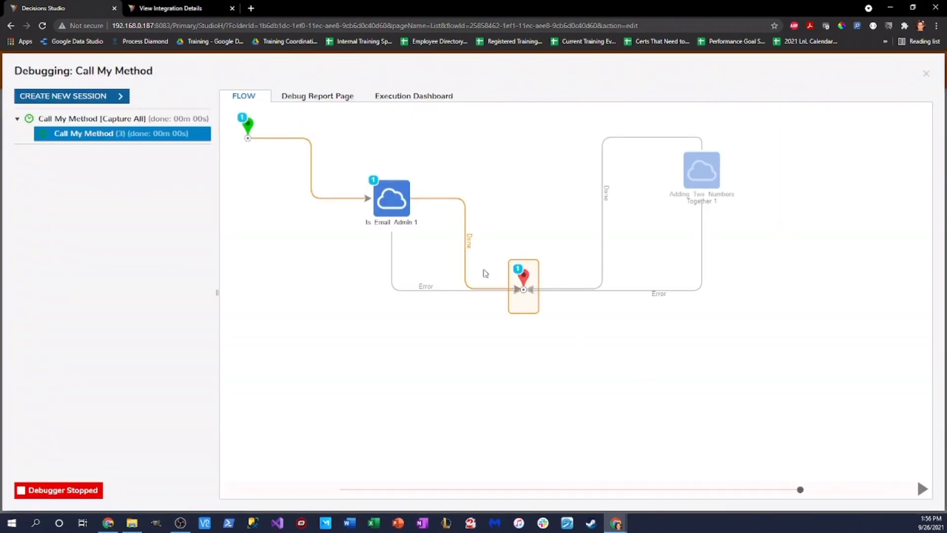
left_click(392, 200)
mouse_move(472, 216)
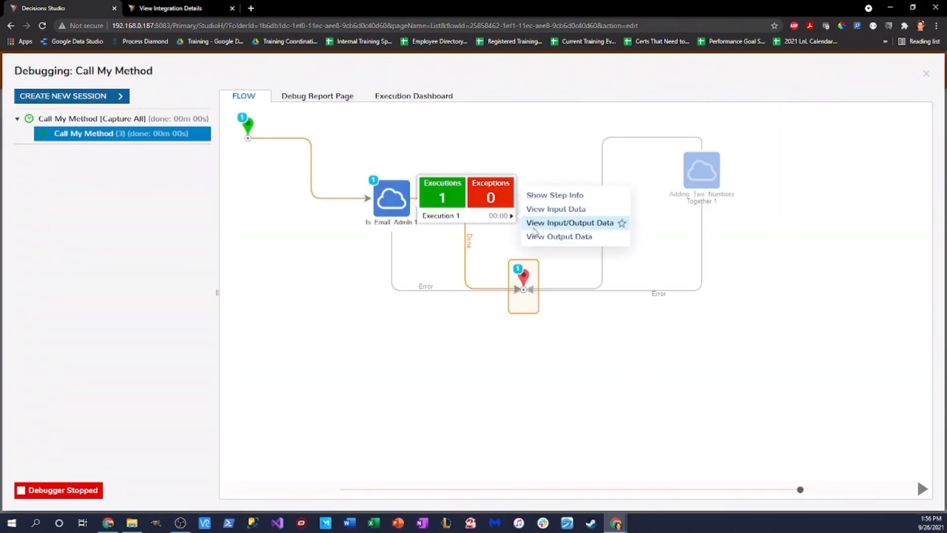
left_click(545, 223)
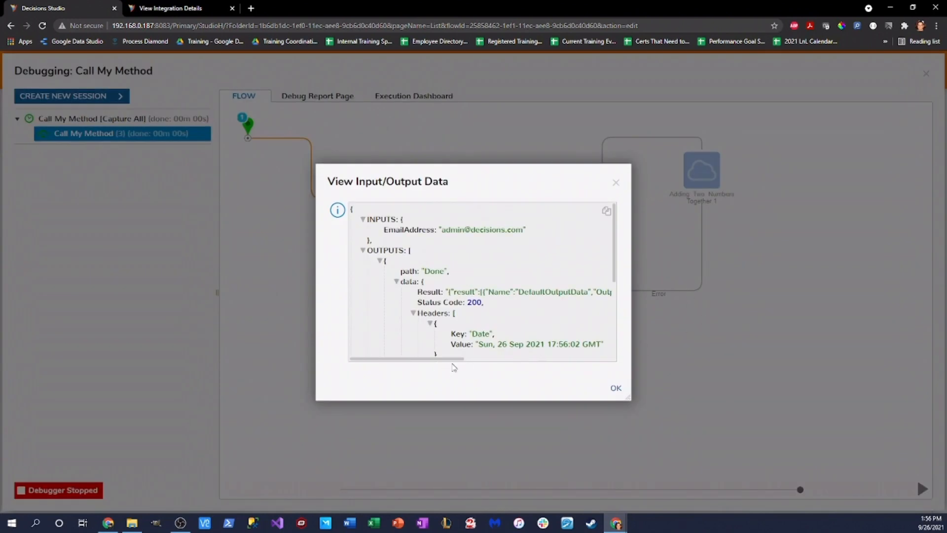
left_click_drag(454, 361, 478, 357)
left_click_drag(401, 291, 606, 291)
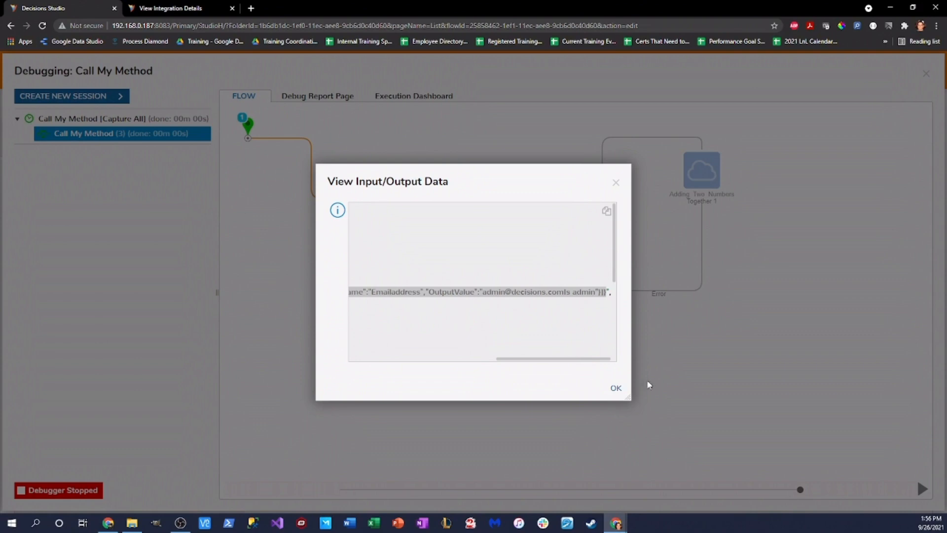
Step: Dismiss the input/output data window and the Debugger, and select the Is Email Admin step
left_click_drag(630, 403, 737, 468)
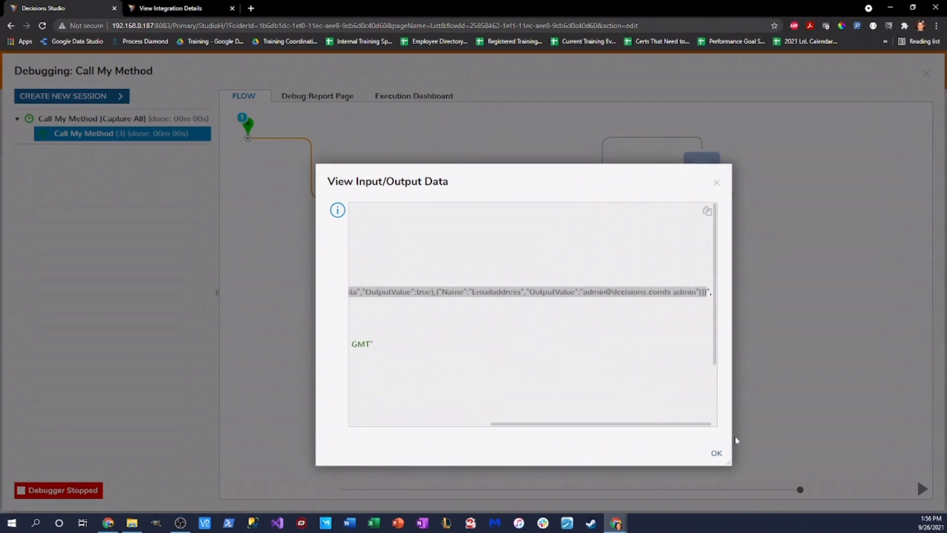
left_click(721, 183)
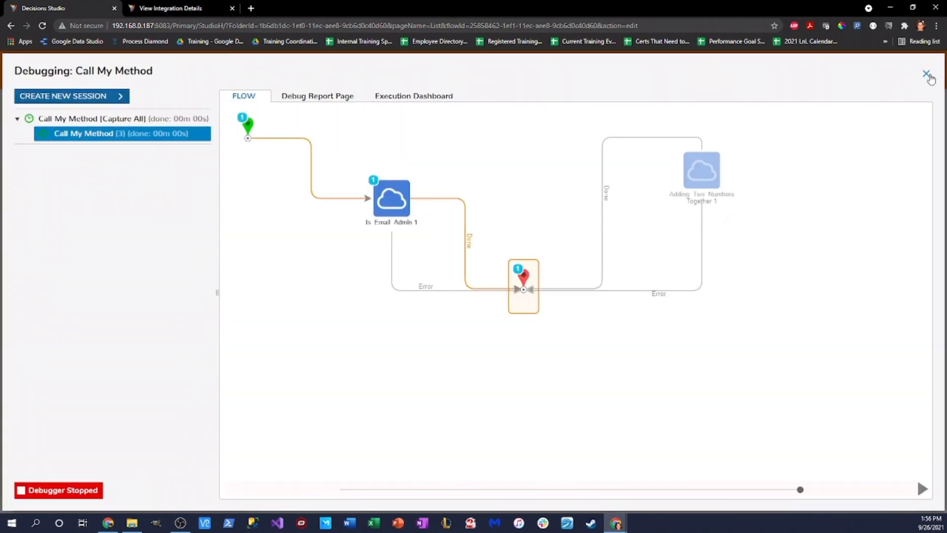
left_click(926, 74)
left_click(408, 214)
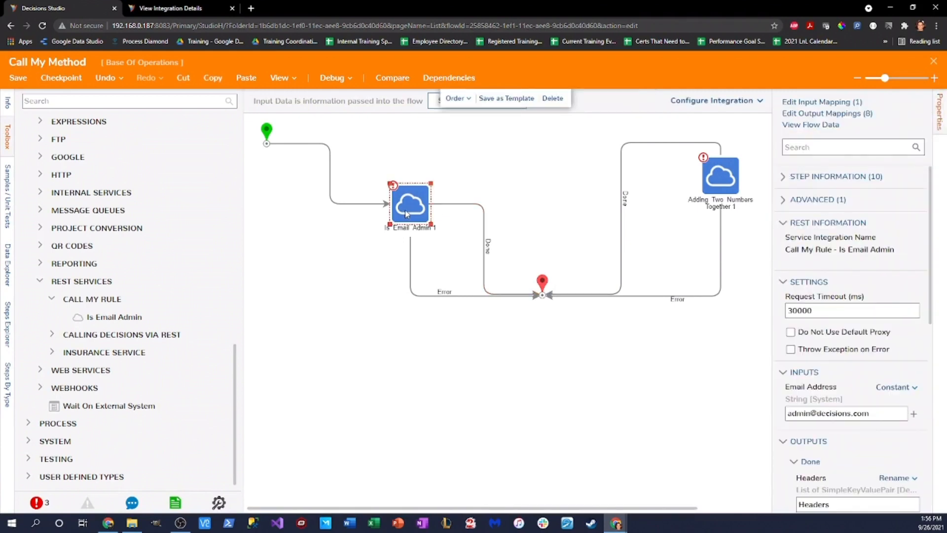
Step: Delete the Is Email Admin and Adding Two Numbers Together steps and reposition the start step
right_click(407, 202)
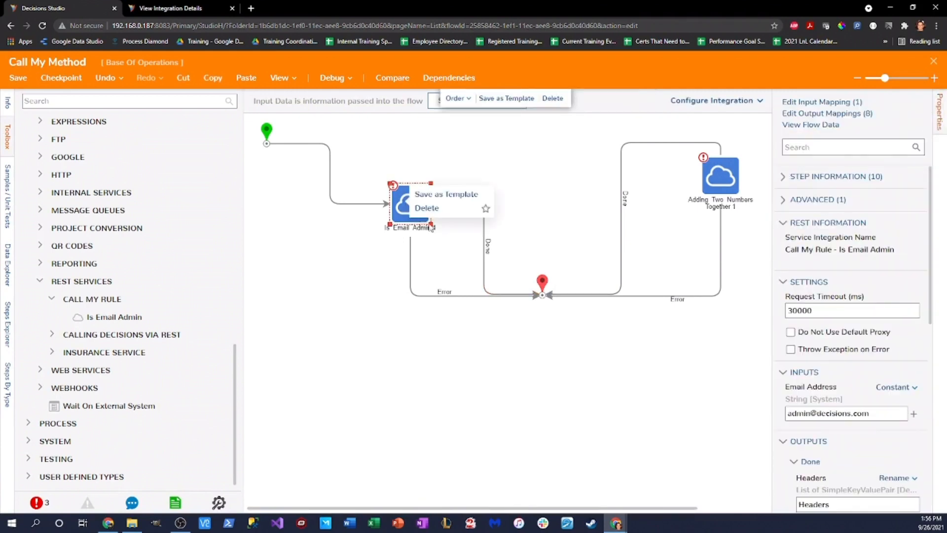
left_click(427, 208)
left_click(704, 186)
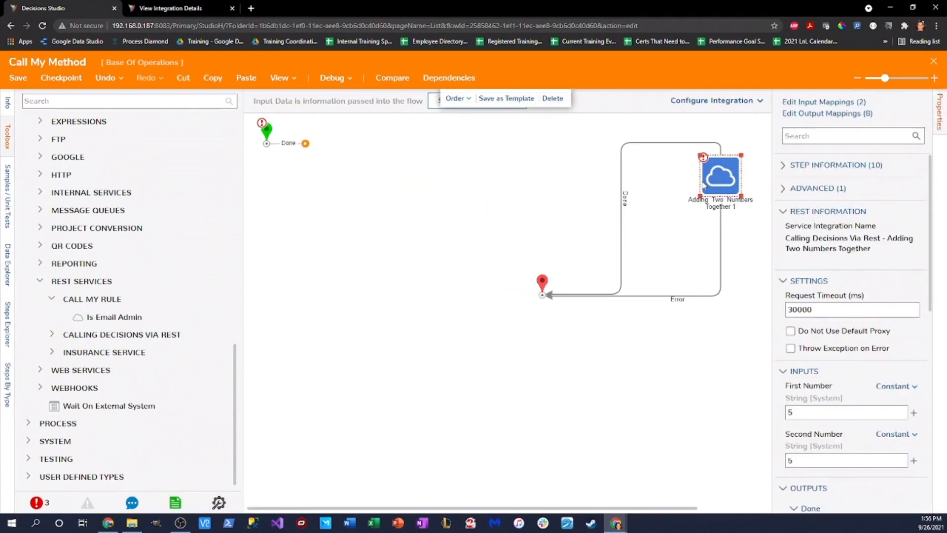
right_click(730, 192)
left_click(750, 199)
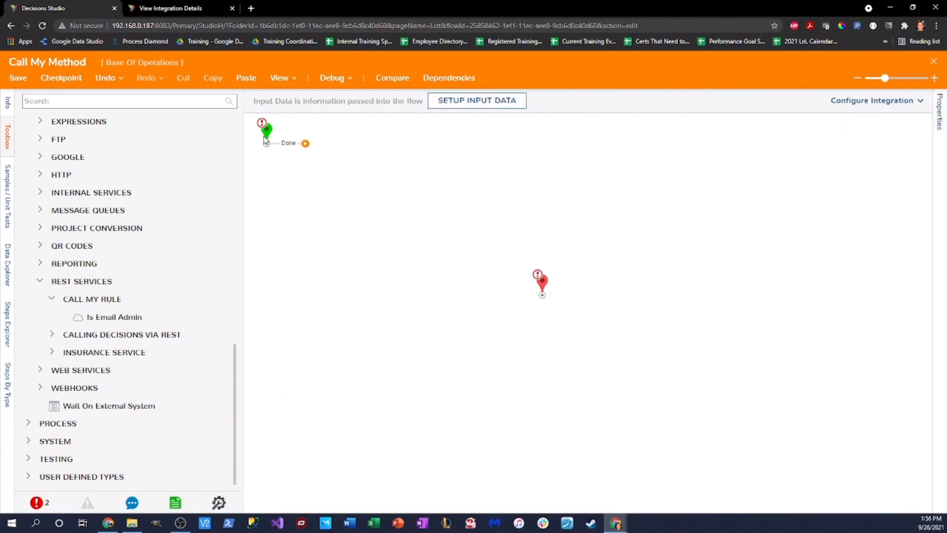
left_click_drag(265, 140, 290, 183)
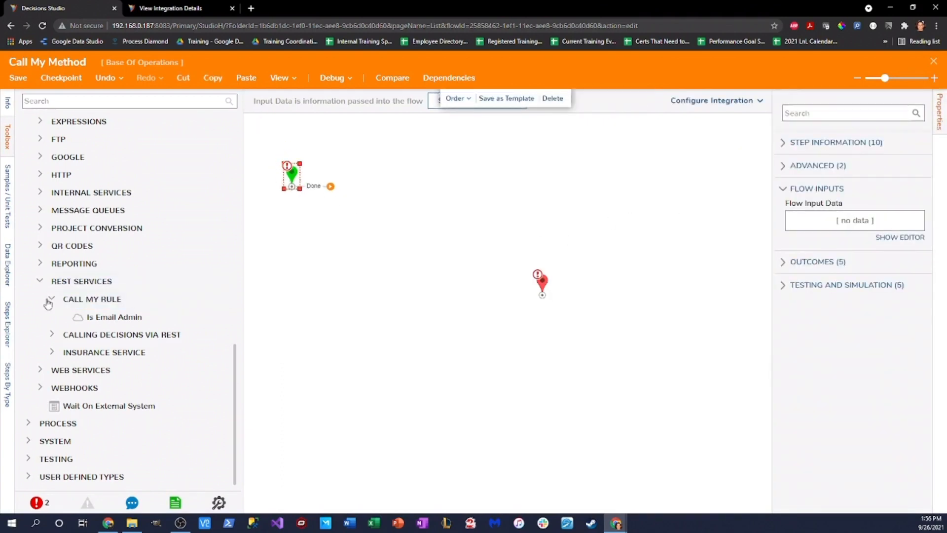
Step: Save the Call My Method flow and close the designer
left_click(52, 334)
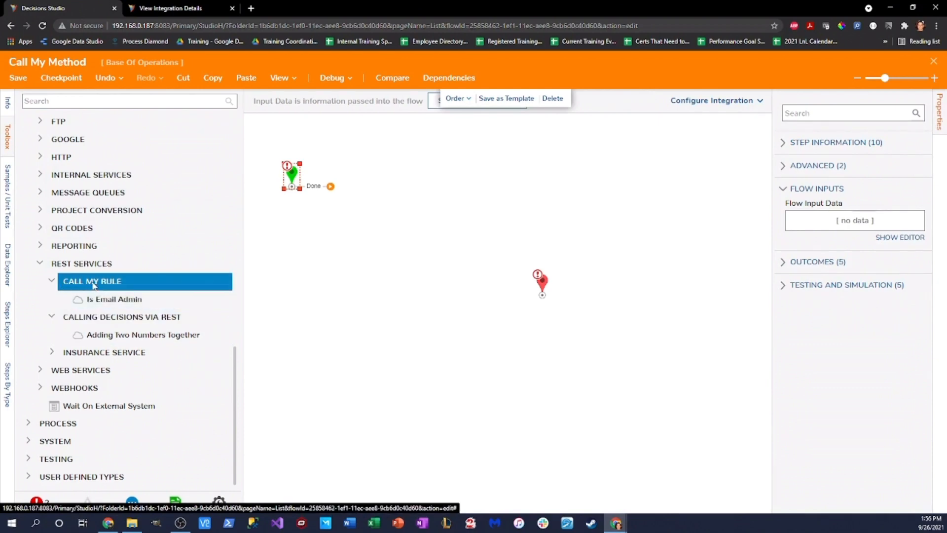
key("ctrl+s")
left_click(607, 347)
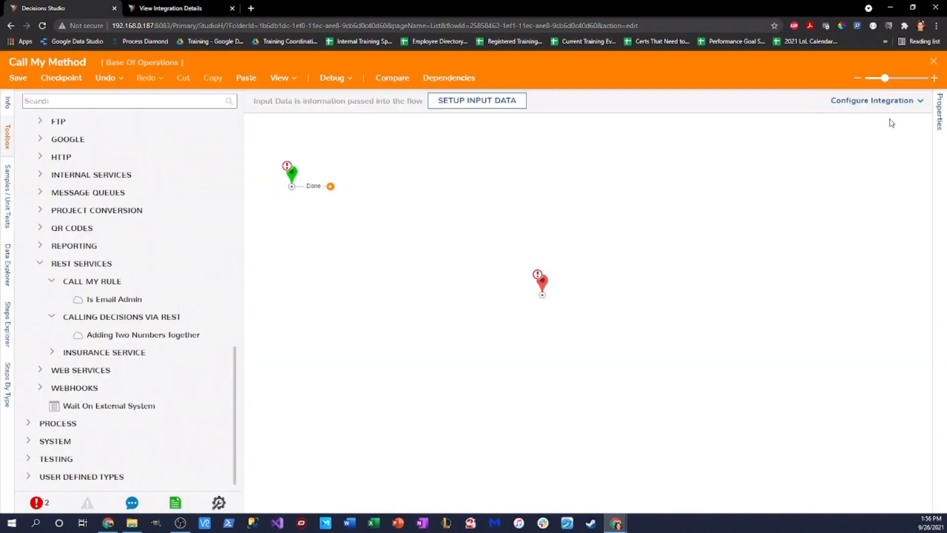
left_click(933, 61)
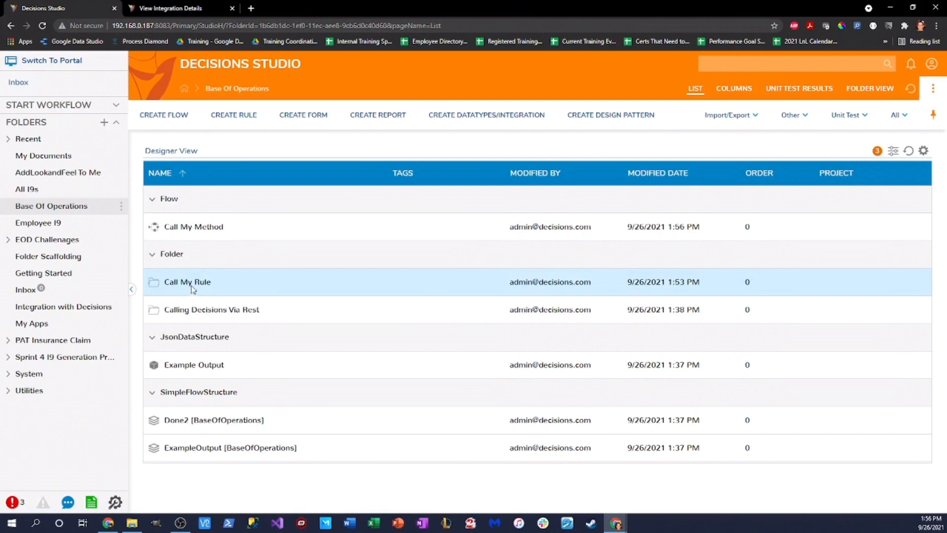
Step: Delete the Call My Rule service
right_click(198, 288)
left_click(238, 253)
left_click(548, 314)
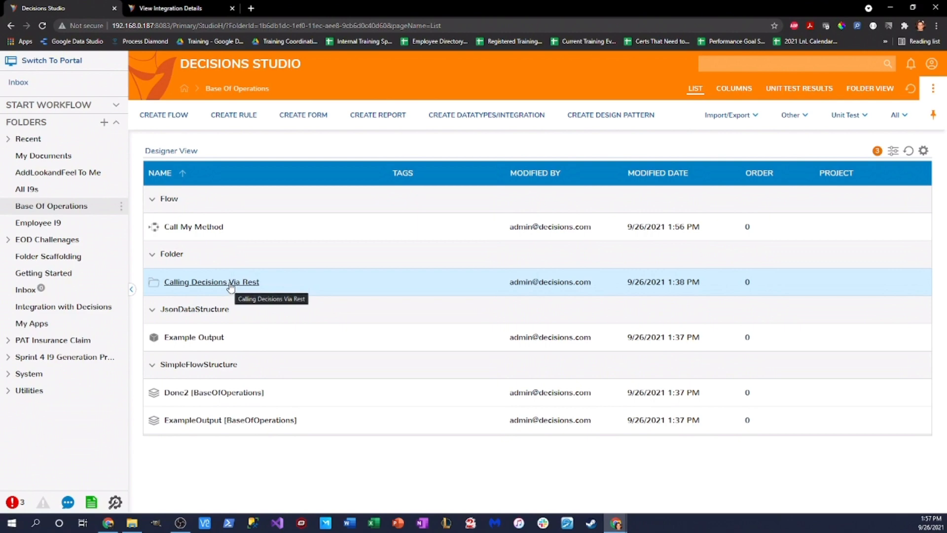
Step: Add a method to Calling Decisions Via Rest using the rule's POST relative path, then open Call My Method
right_click(231, 287)
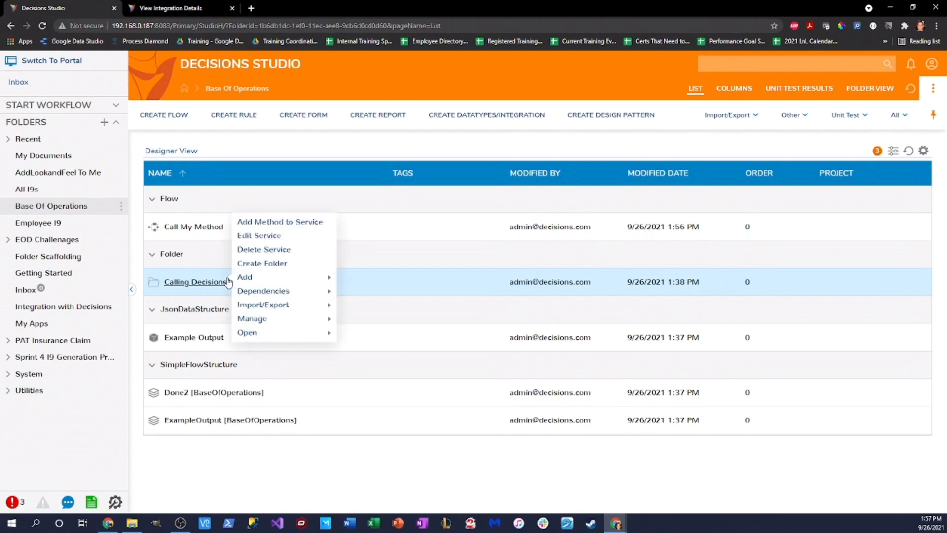
left_click(261, 222)
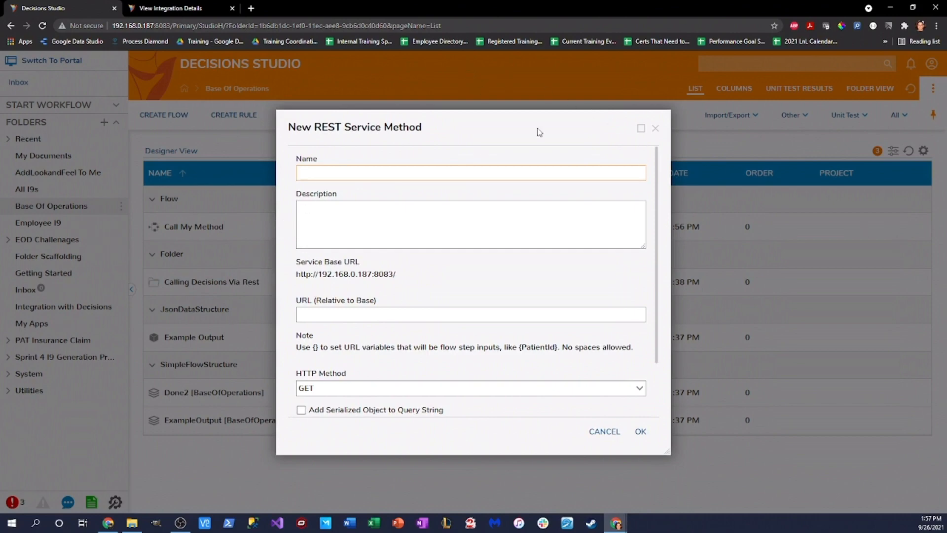
left_click(199, 9)
left_click(574, 282)
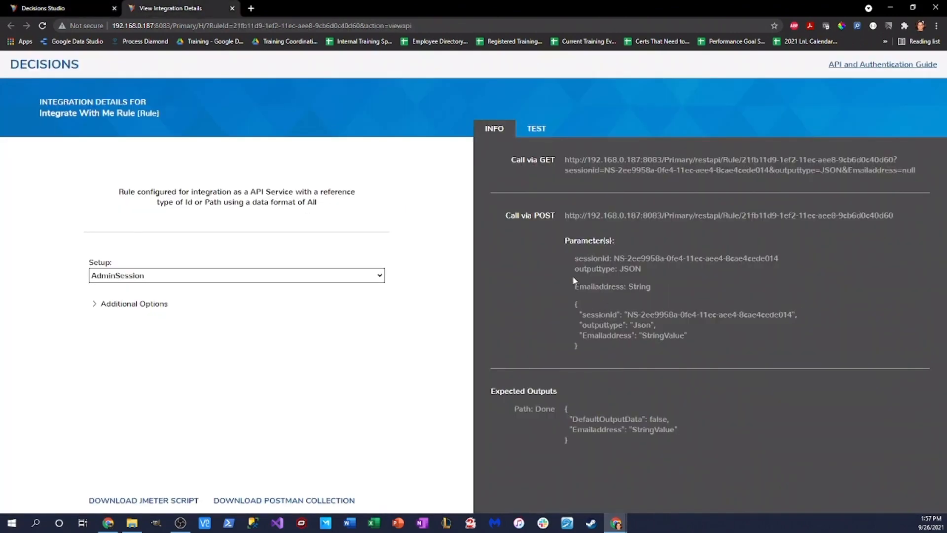
left_click_drag(665, 217, 748, 231)
key("ctrl+c")
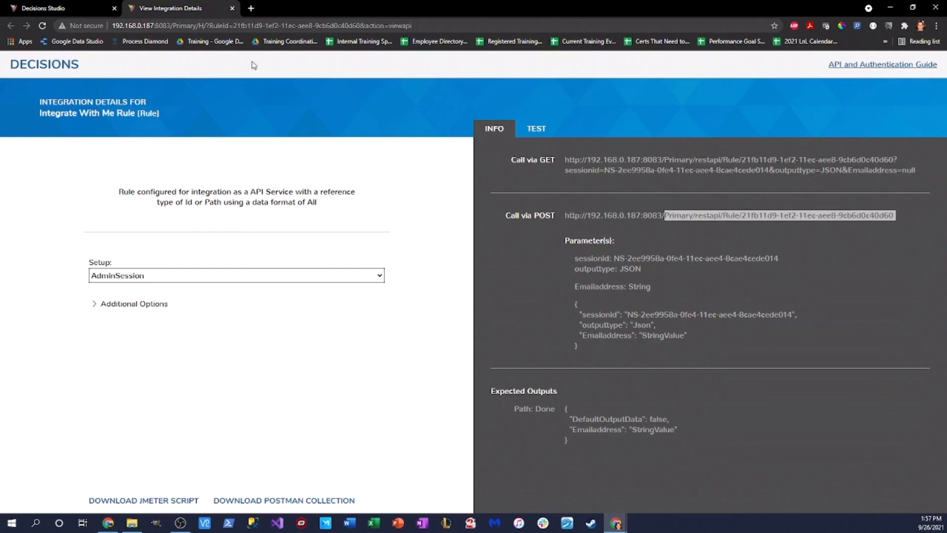
left_click(57, 8)
left_click(362, 317)
key("ctrl+v")
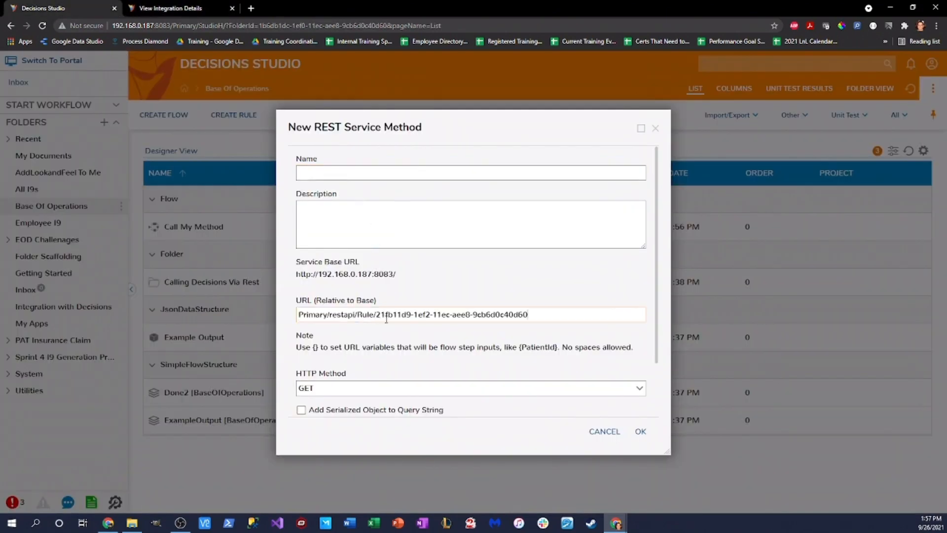
left_click(344, 174)
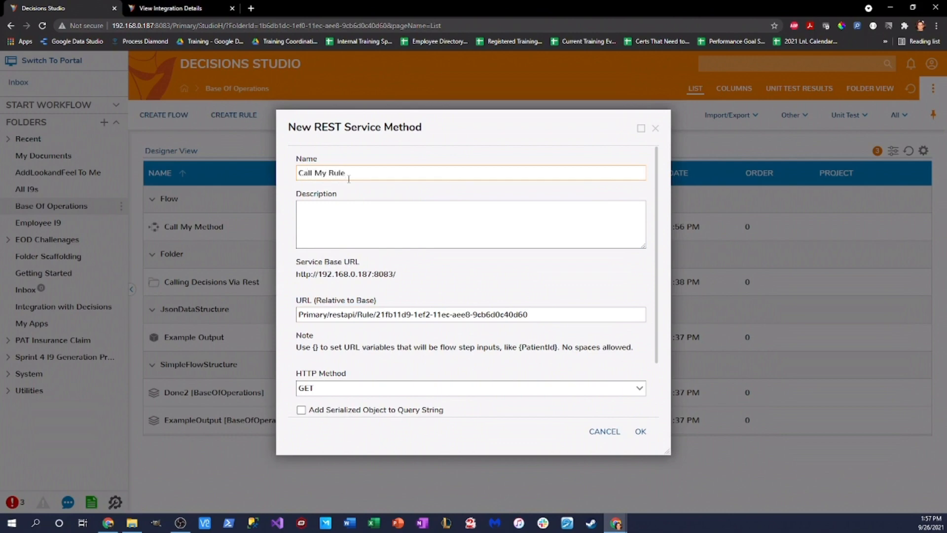
scroll(542, 336, "down", 2)
left_click(640, 431)
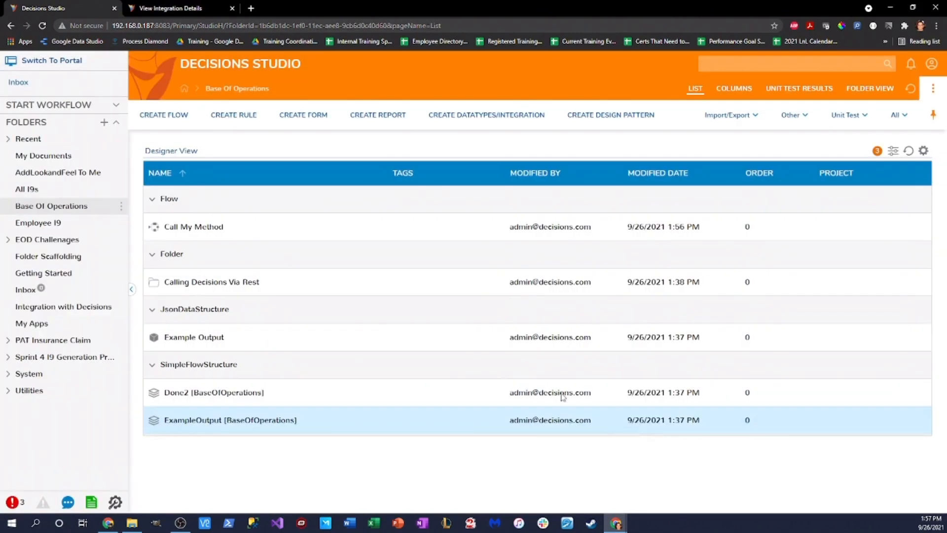
double_click(195, 226)
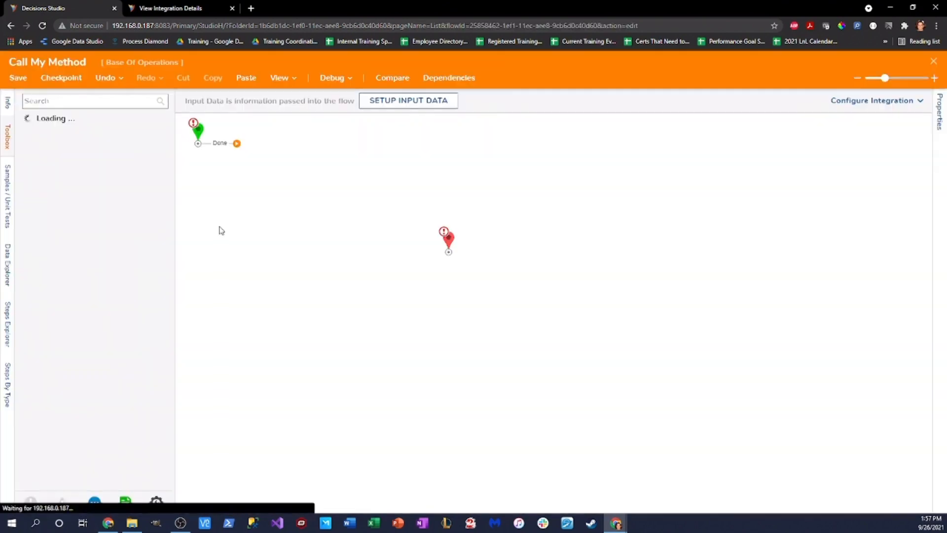
scroll(113, 298, "down", 5)
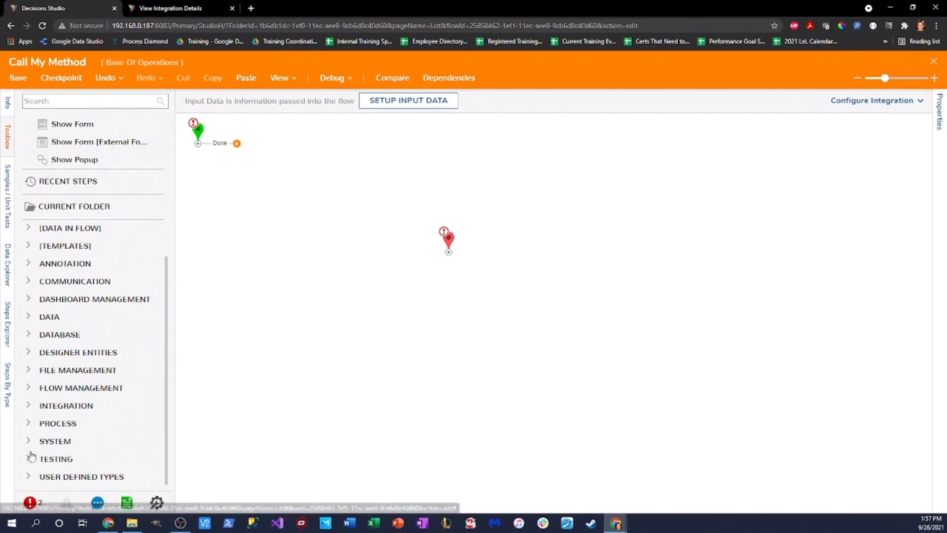
left_click(31, 405)
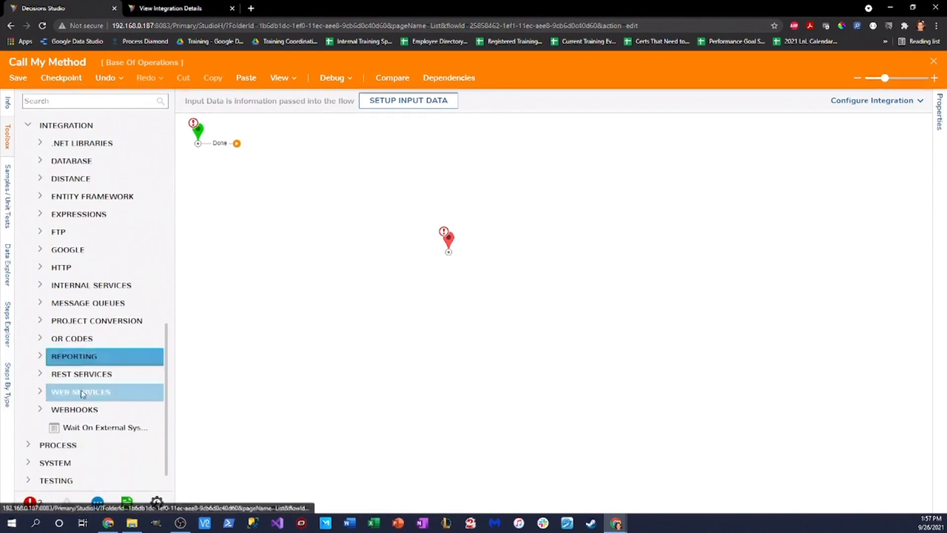
left_click(40, 373)
left_click(59, 334)
left_click(52, 334)
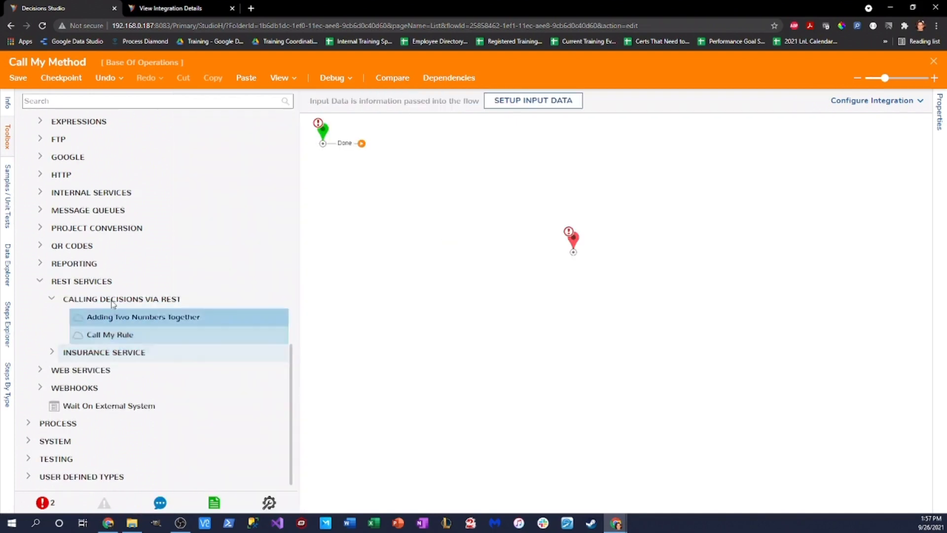
left_click(184, 338)
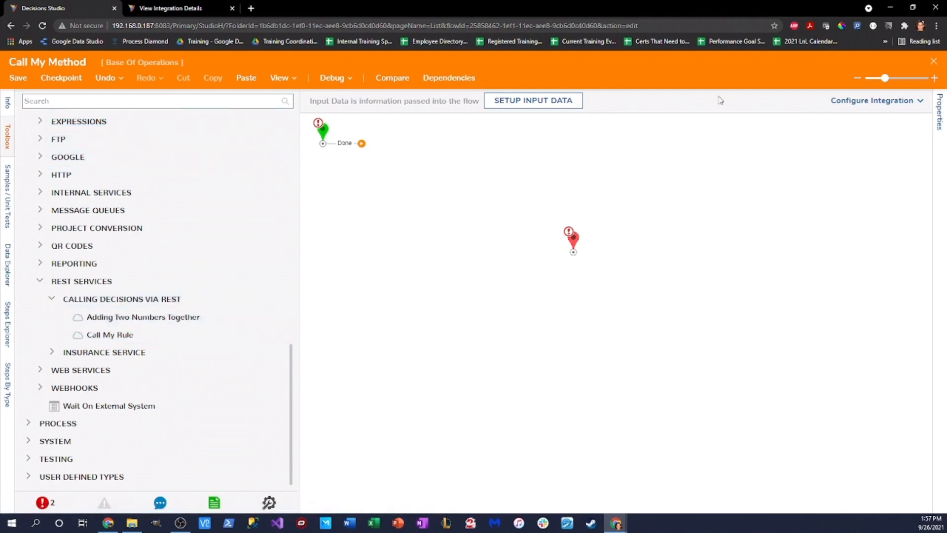
left_click(933, 61)
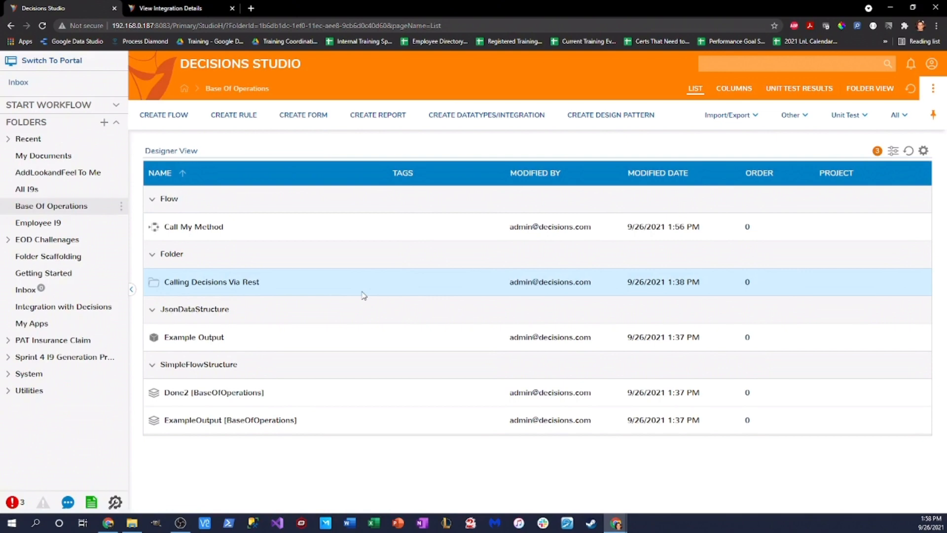
Step: In the Integration with Decisions folder, create a standard flow named 'Show Integrate With UI'
left_click(83, 313)
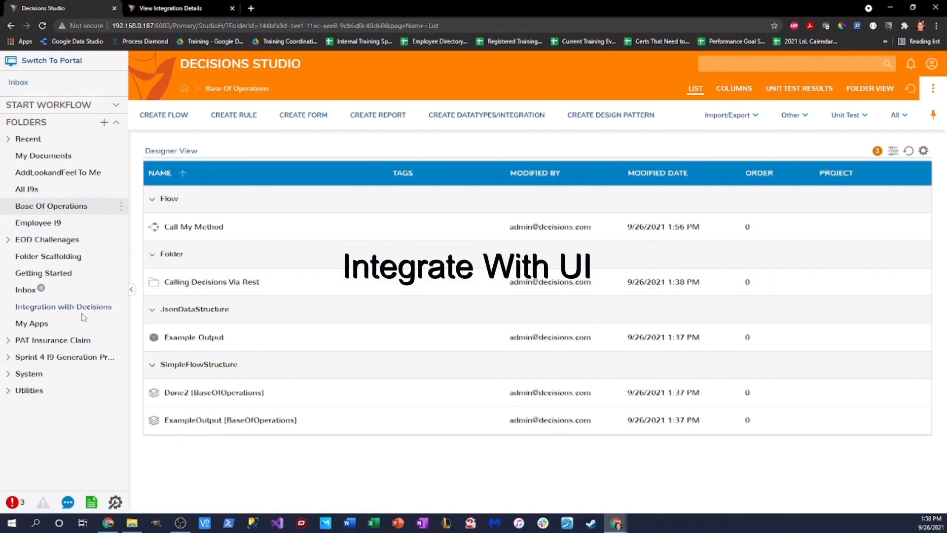
left_click(164, 115)
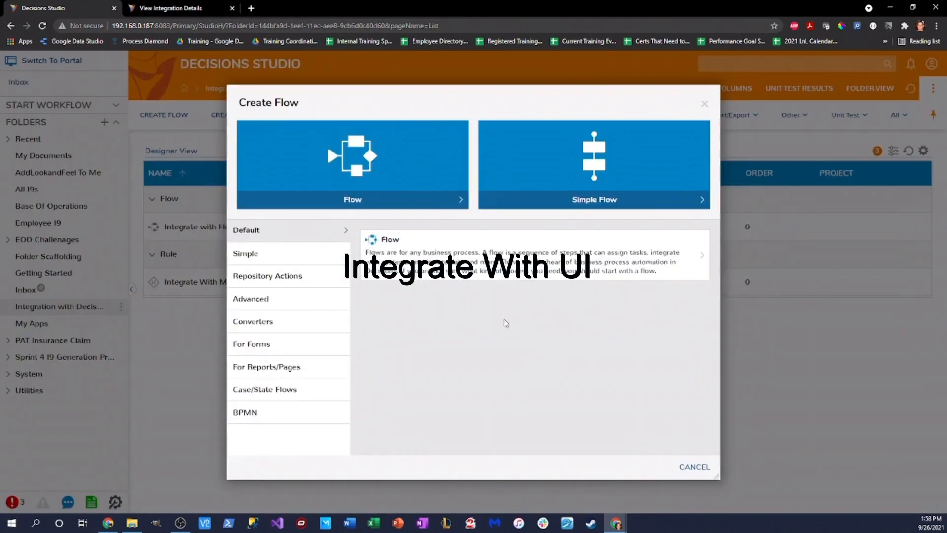
left_click(408, 182)
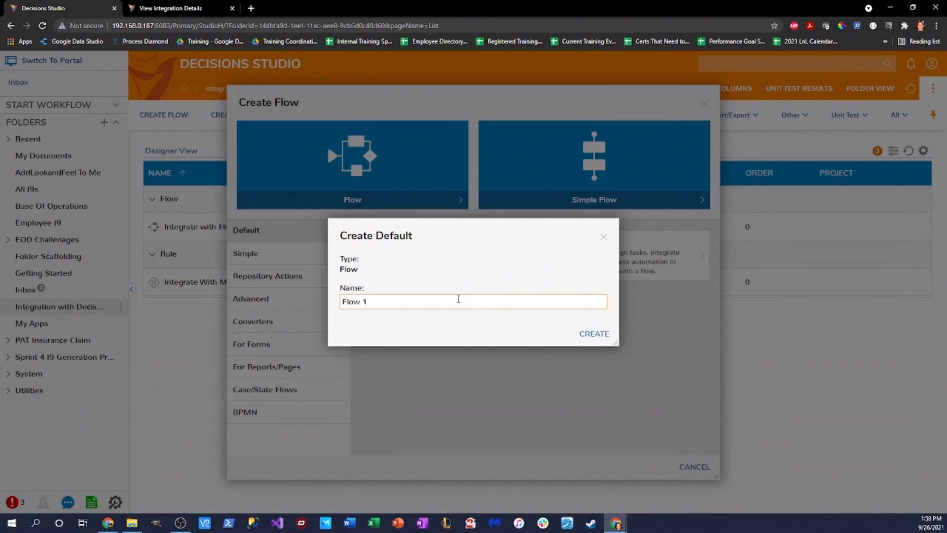
type("Sh")
key("BackSpace")
key("BackSpace")
key("BackSpace")
key("BackSpace")
key("BackSpace")
key("BackSpace")
key("BackSpace")
key("BackSpace")
type("Show")
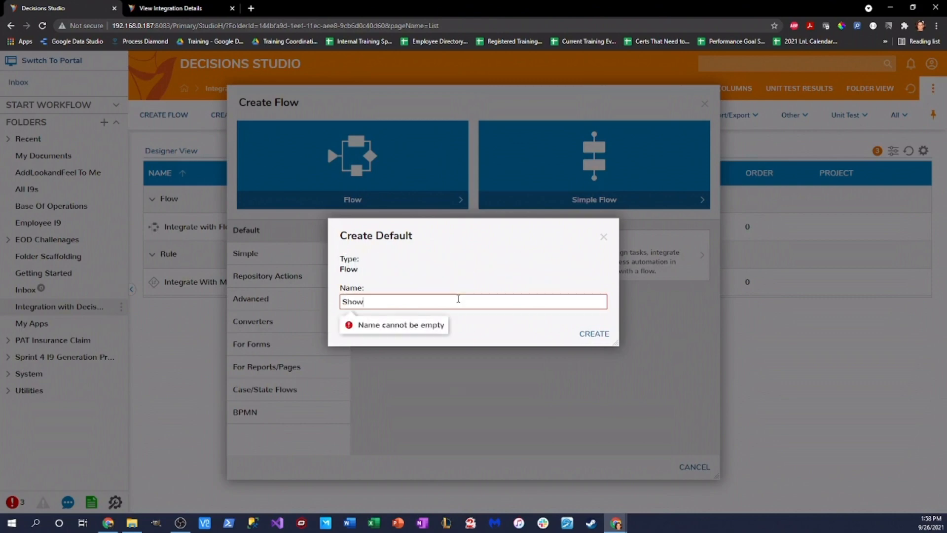
type(" Integrate With UI")
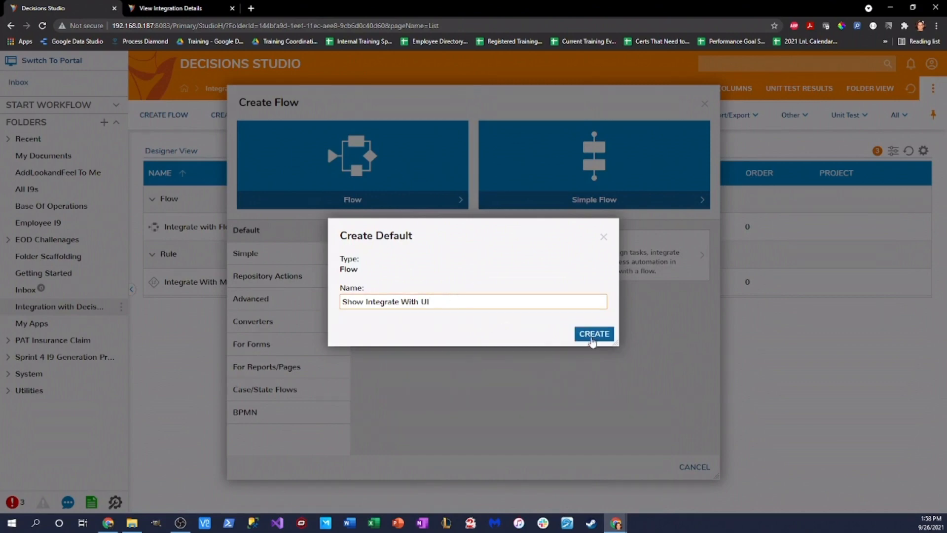
left_click(594, 335)
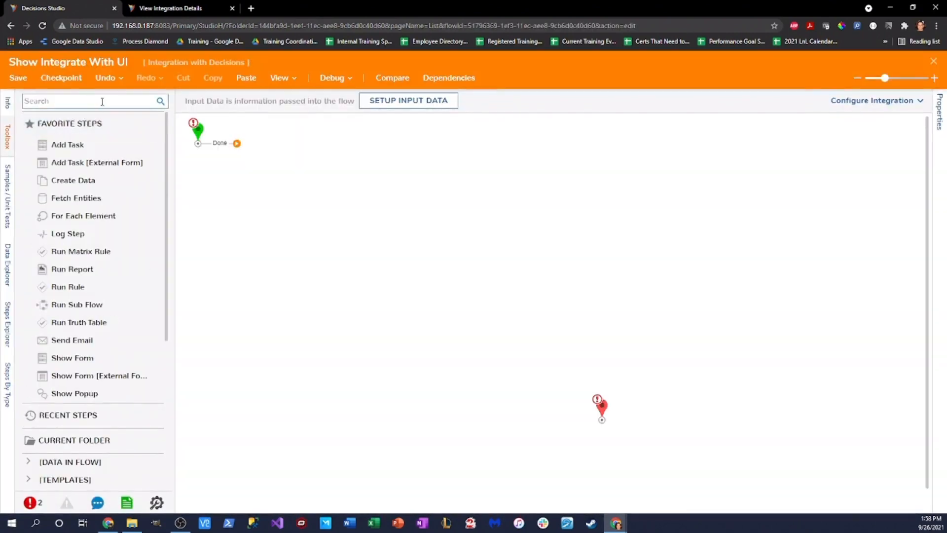
Step: Add a Show Form step and connect the start step's Done outcome to it
left_click_drag(116, 356, 346, 241)
left_click(211, 149)
left_click_drag(212, 151, 238, 245)
left_click_drag(340, 248, 386, 237)
mouse_move(250, 233)
left_mouse_down()
mouse_move(394, 216)
mouse_move(392, 236)
left_mouse_up()
left_click_drag(599, 382, 549, 261)
Step: Assign the Exmaple form to the step and connect its Button outcome to the end step
left_click(391, 241)
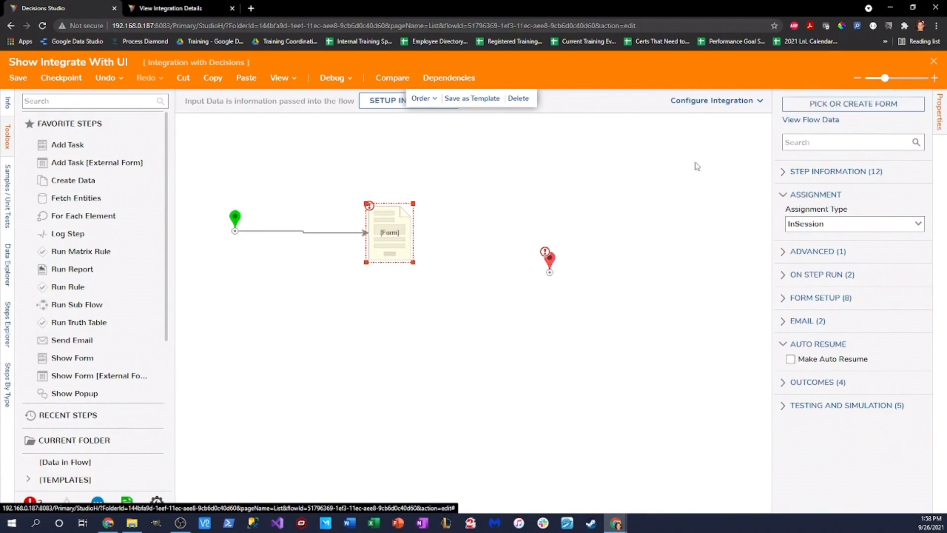
left_click(829, 105)
left_click(574, 347)
left_click(401, 112)
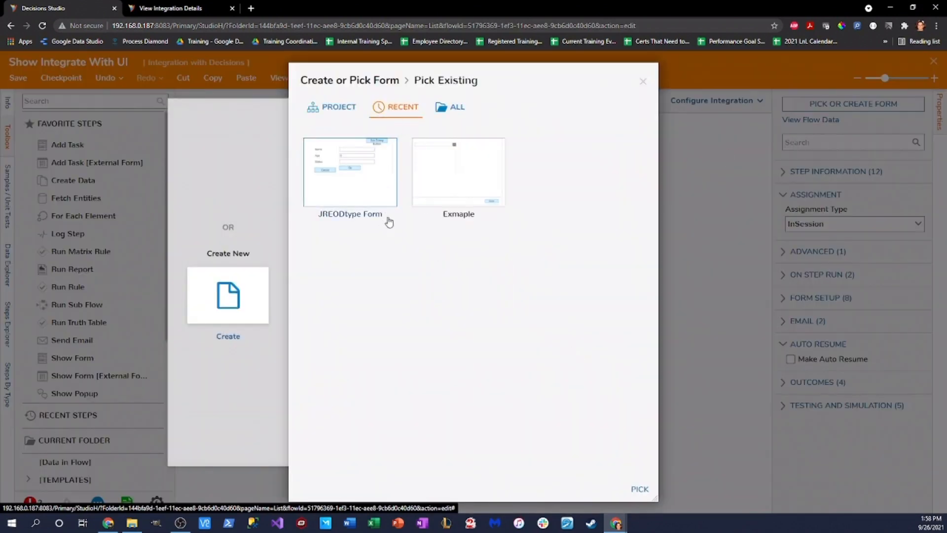
left_click(464, 192)
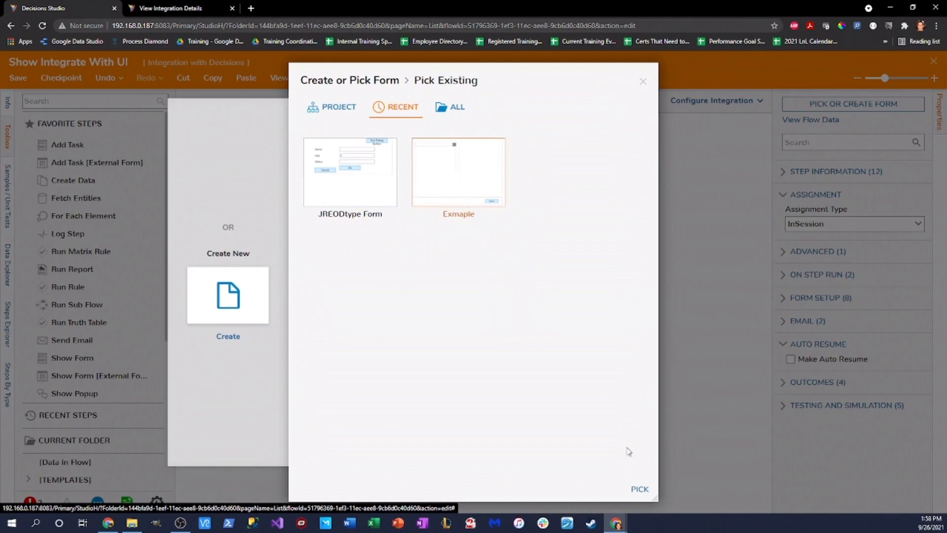
left_click(640, 489)
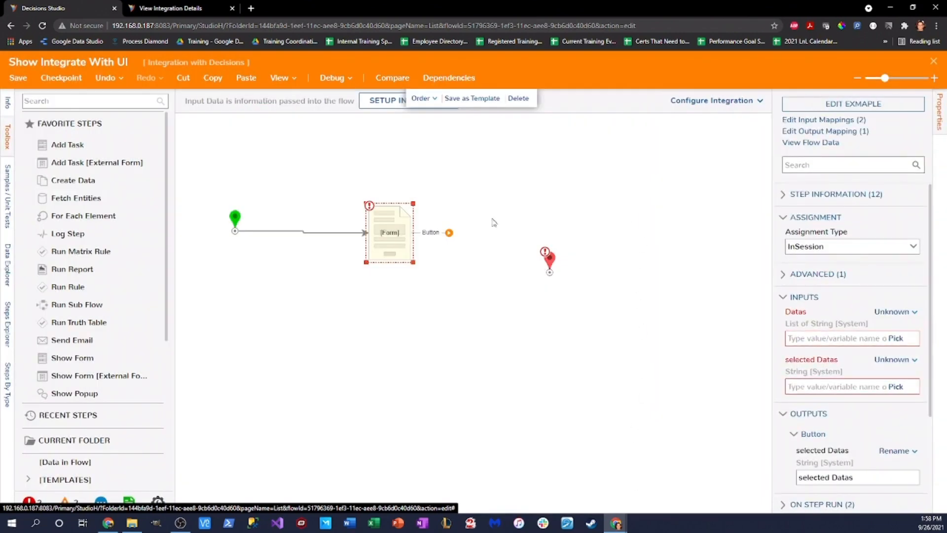
left_click_drag(445, 239, 547, 272)
Step: Give Datas the constant values test1, test2, test3 and set selected Datas to Ignore
left_click(895, 312)
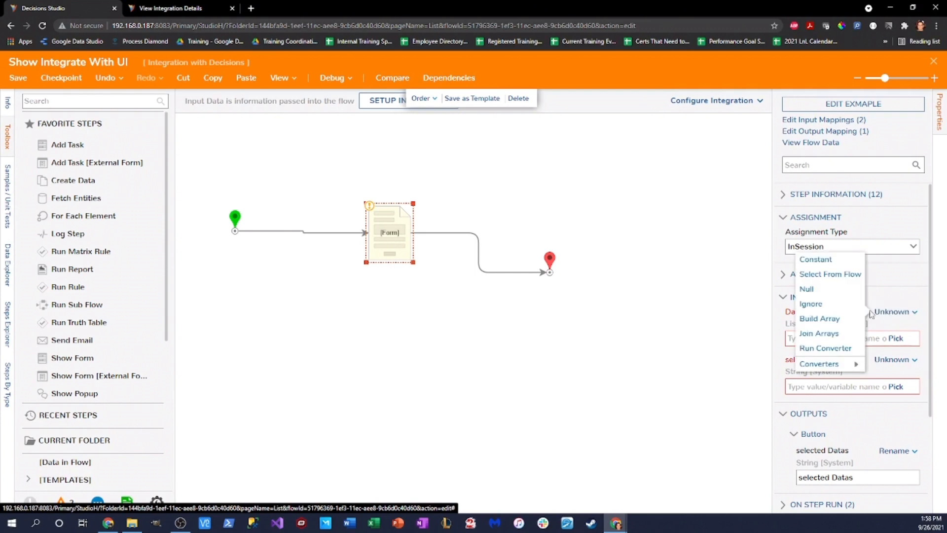
left_click(815, 260)
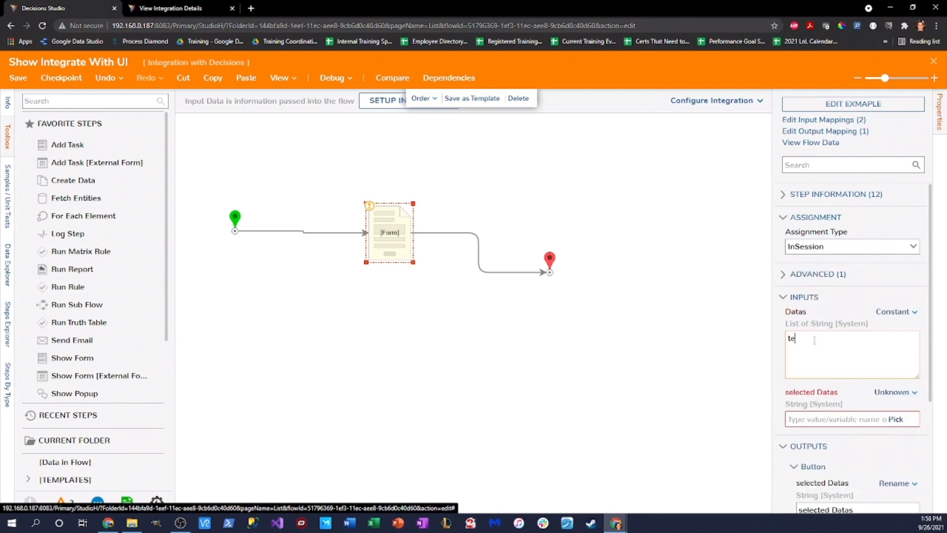
type("test")
key("Return")
type("test")
key("Return")
type("test")
left_click(890, 393)
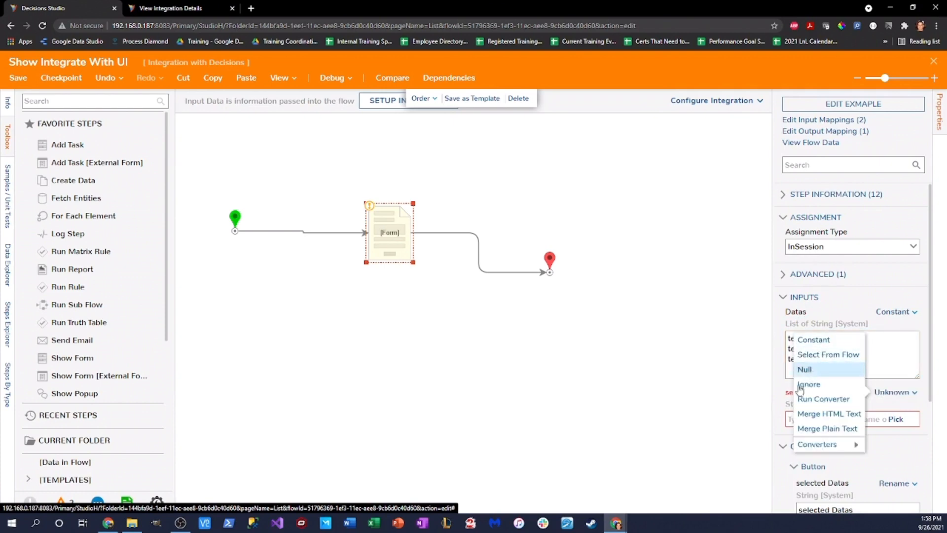
left_click(902, 398)
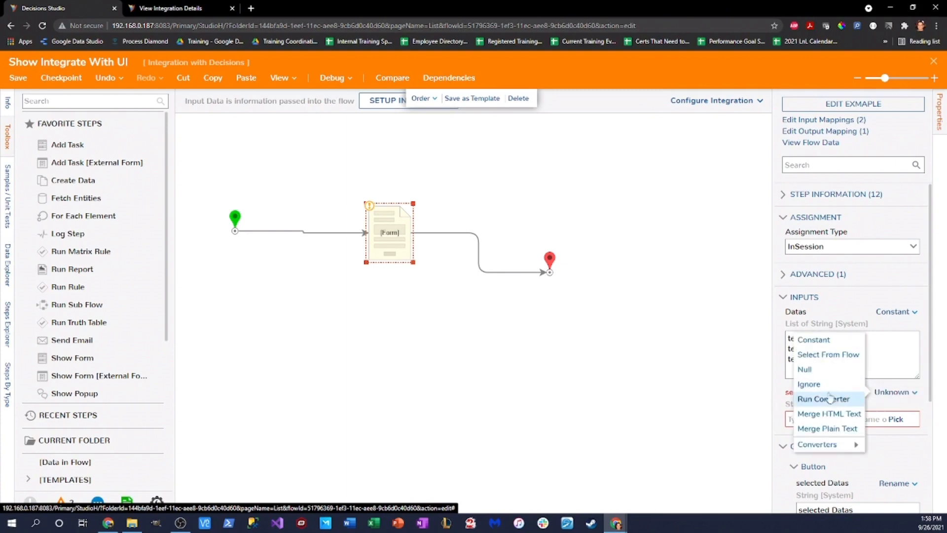
left_click(808, 383)
left_click(673, 349)
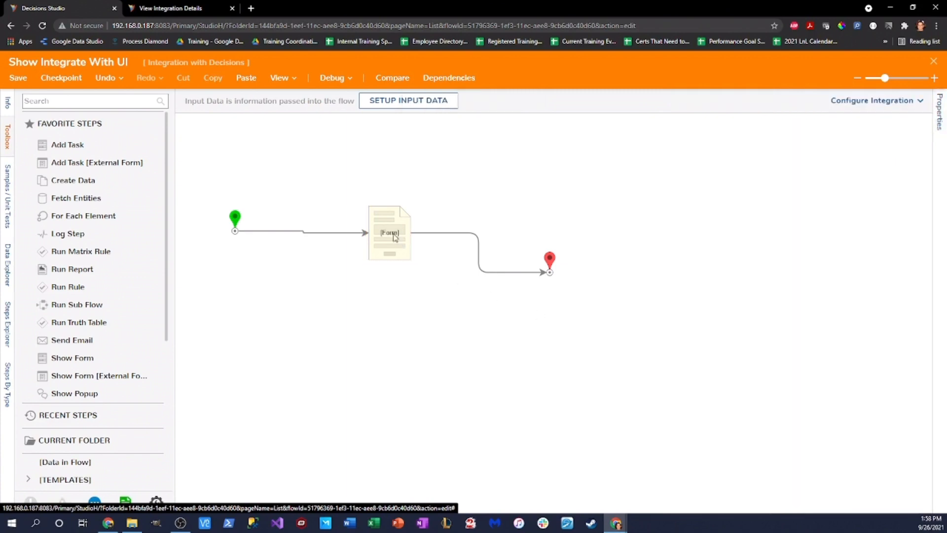
left_click(396, 240)
left_click_drag(549, 261, 544, 225)
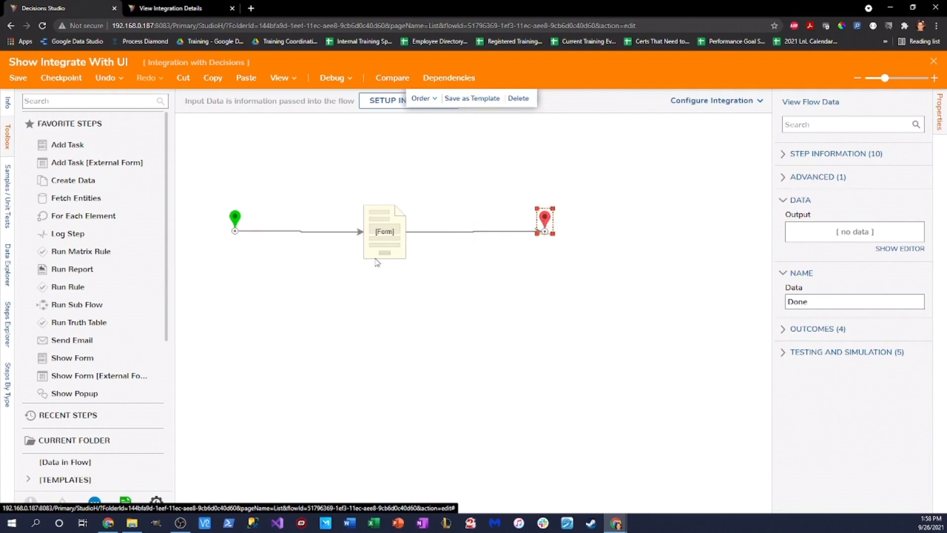
Step: Configure the flow as a User Interface integration with Id or Path reference type
left_click(749, 105)
left_click(729, 161)
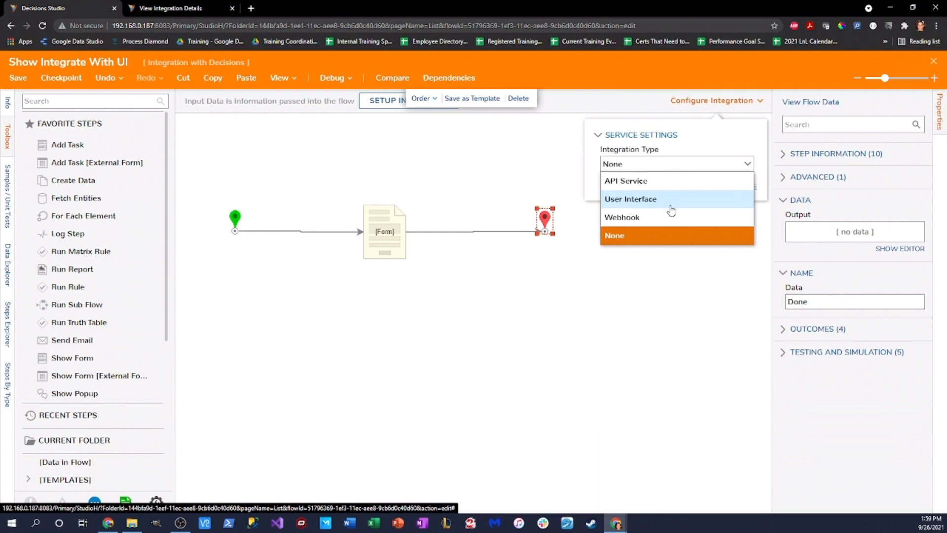
left_click(641, 199)
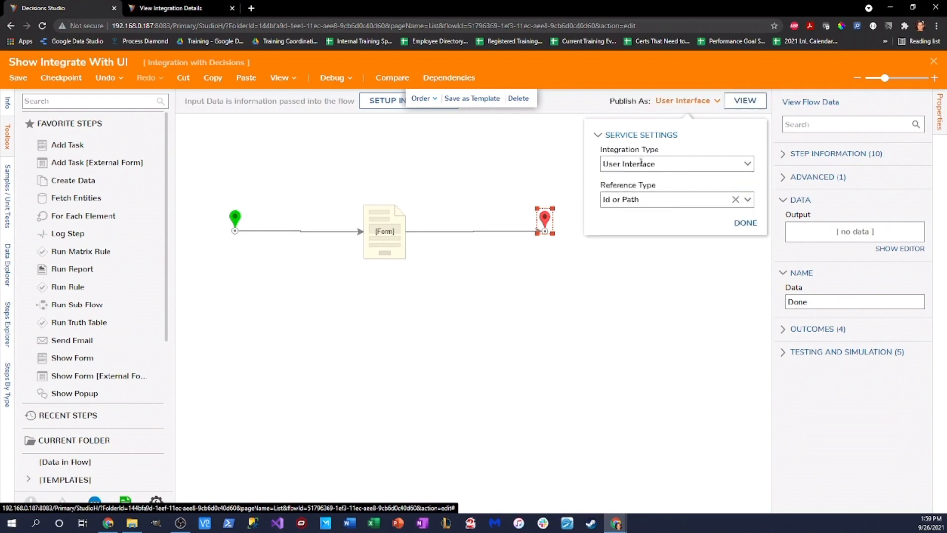
left_click(747, 202)
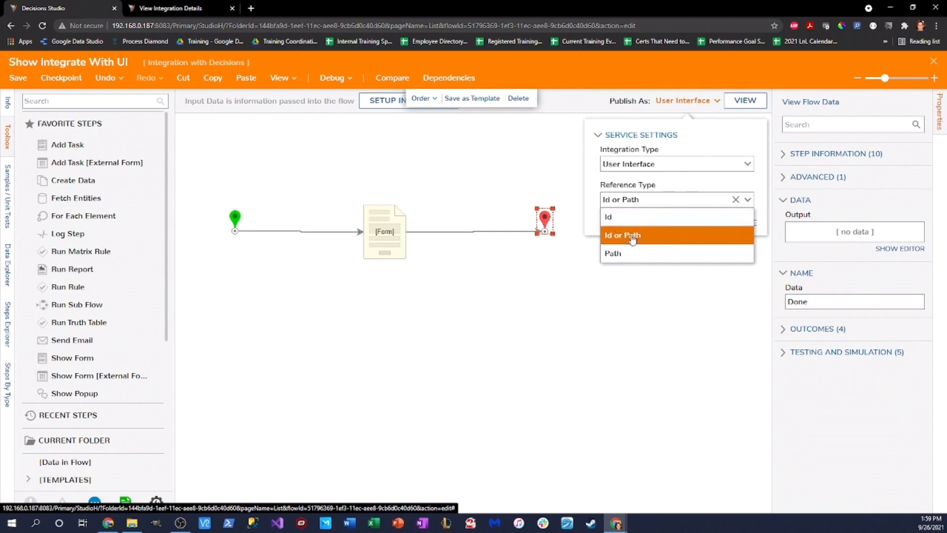
left_click(592, 192)
left_click(745, 222)
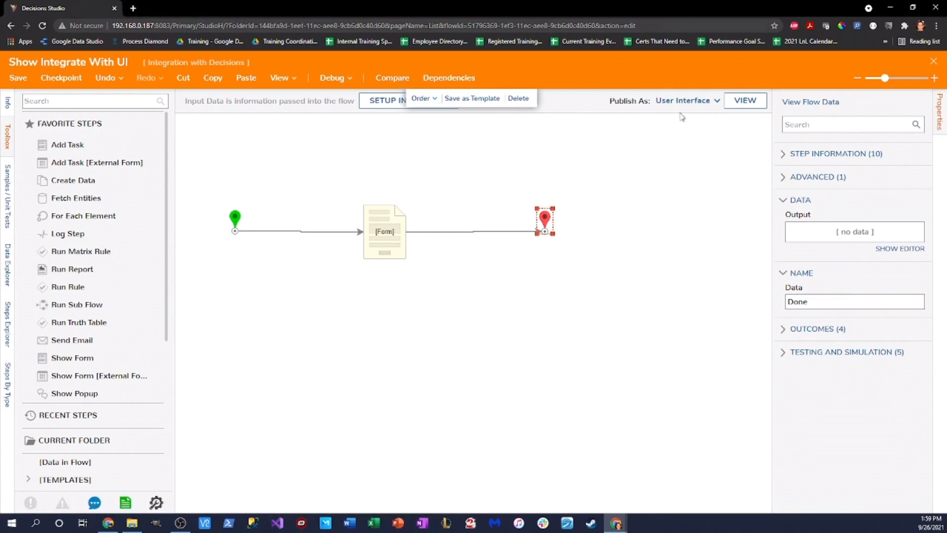
Step: View the integration details, set the session setup to AdminSession, and copy the URL
left_click(745, 106)
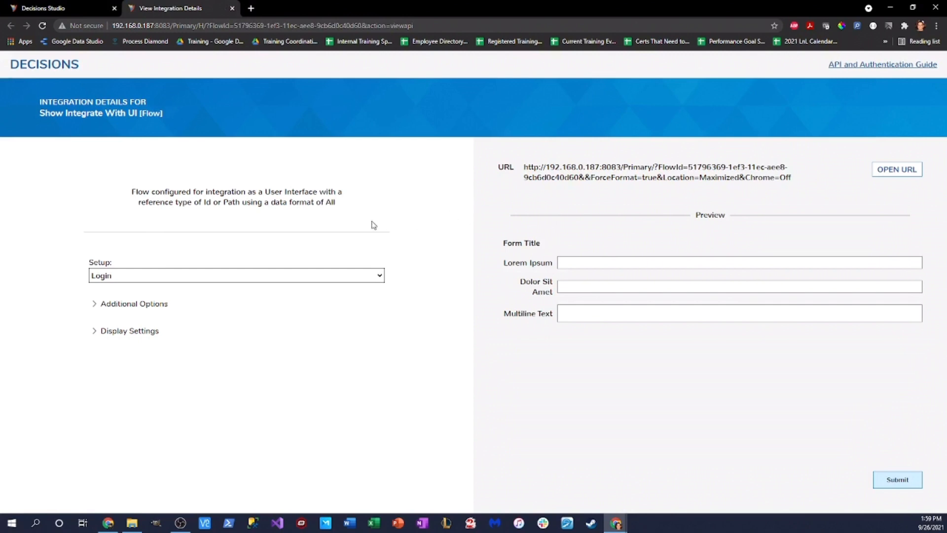
left_click(376, 281)
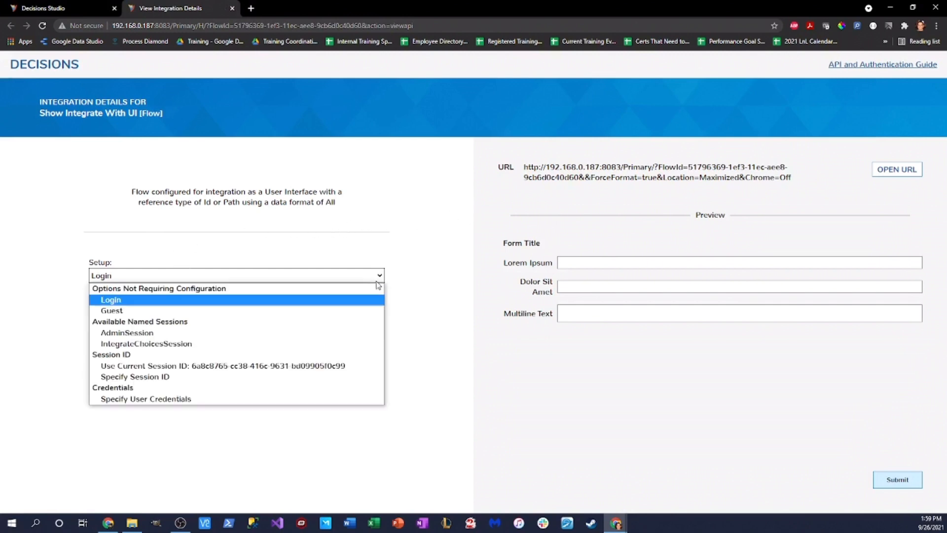
left_click(198, 336)
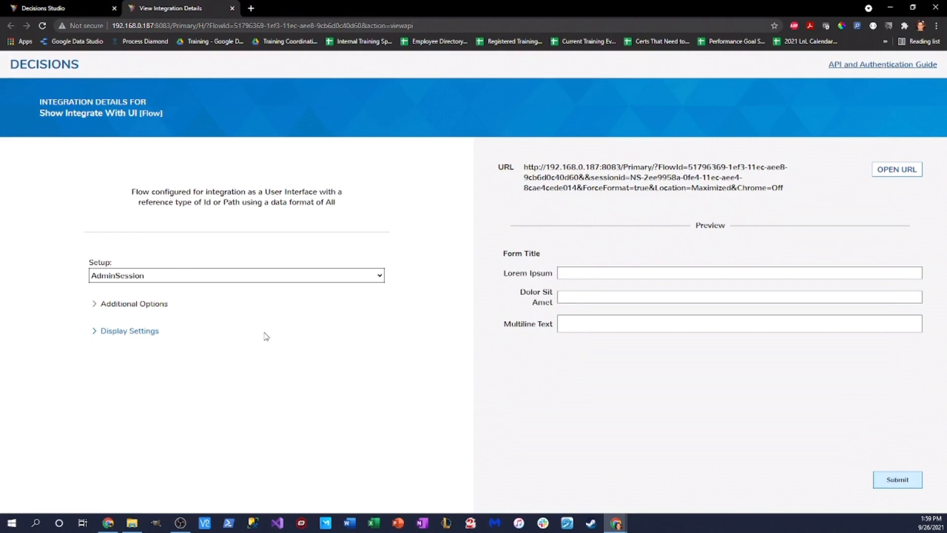
left_click_drag(524, 168, 803, 204)
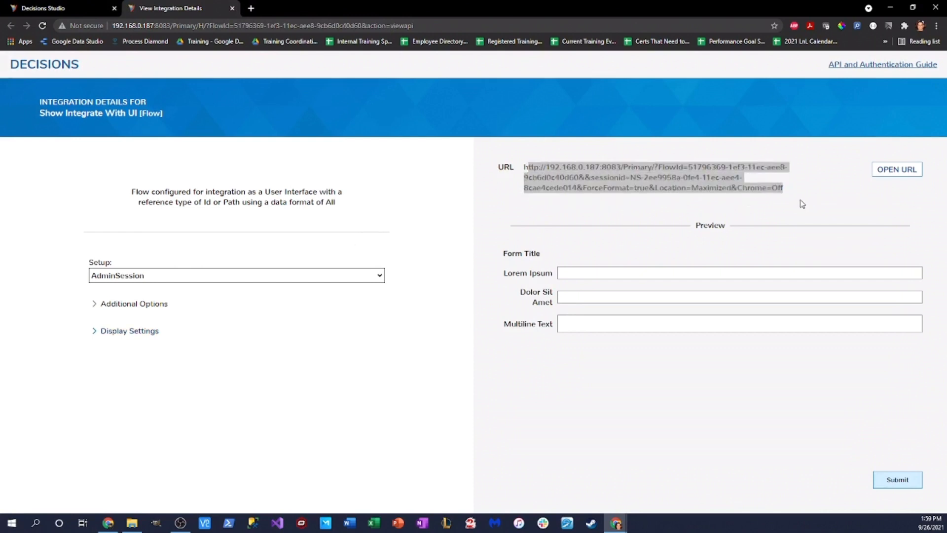
left_click(530, 168)
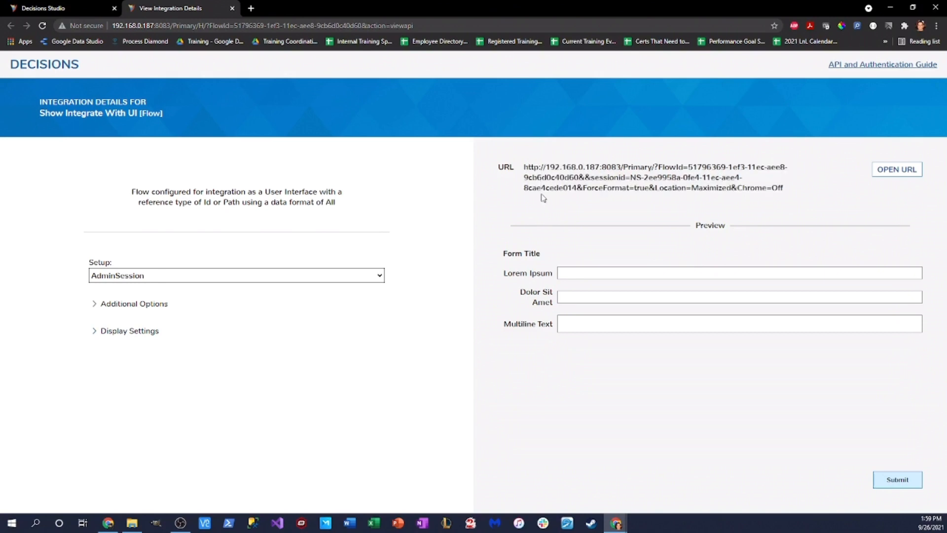
left_click_drag(524, 167, 783, 190)
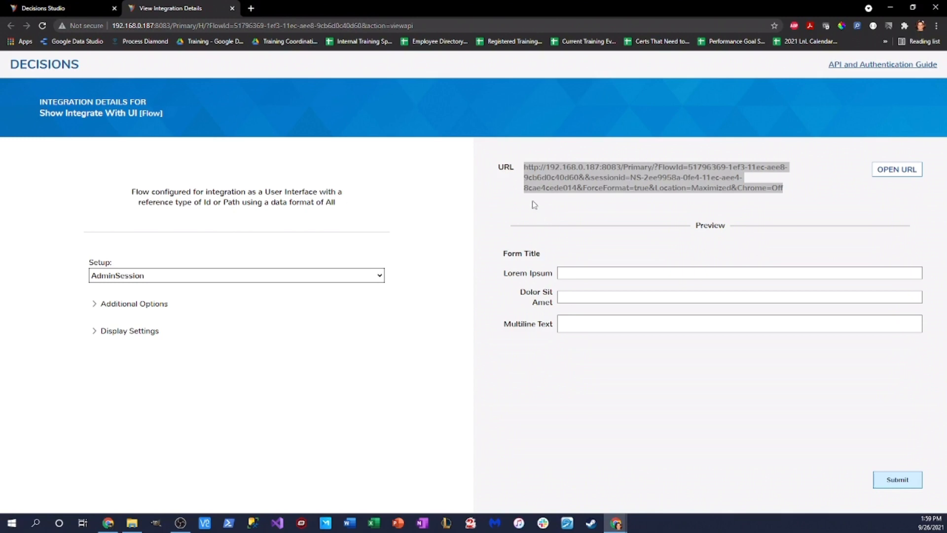
left_click(629, 181)
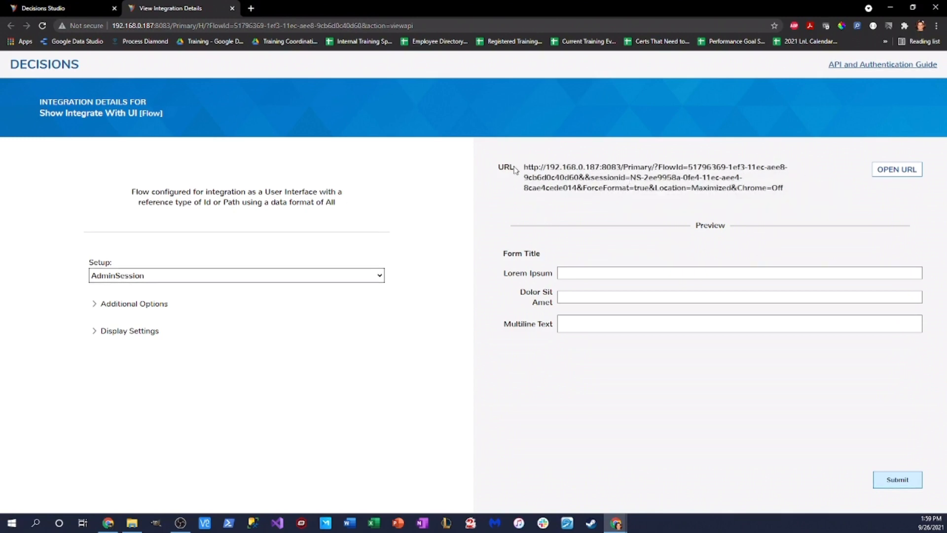
left_click_drag(526, 166, 820, 198)
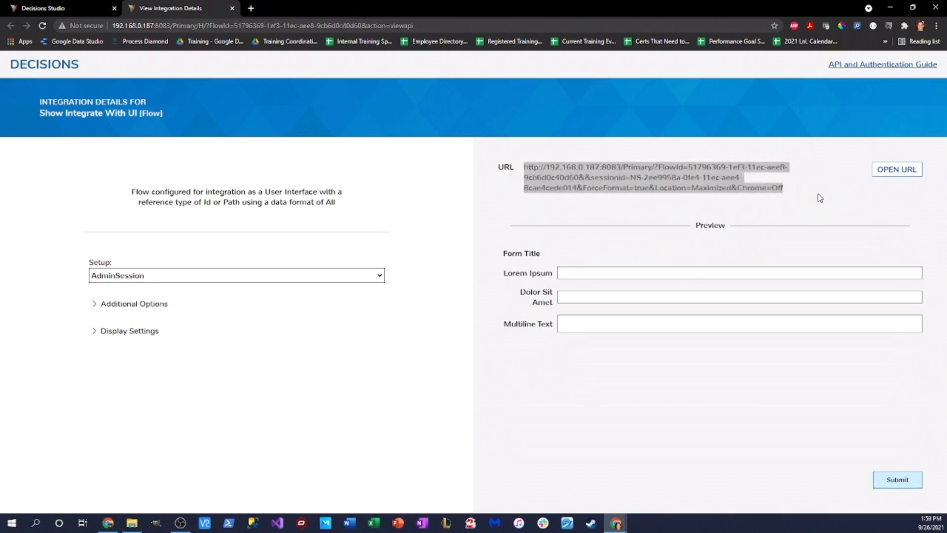
left_click(253, 8)
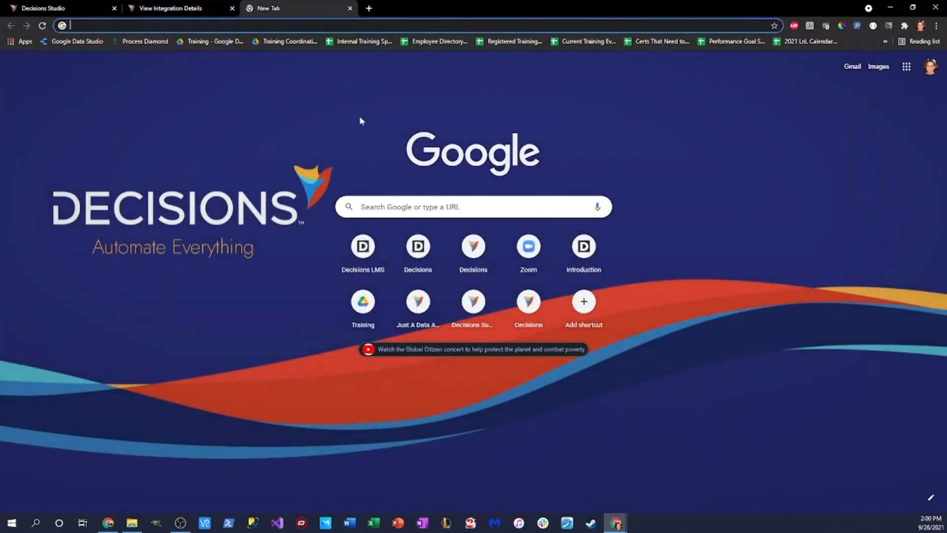
Step: Run the copied integration URL in the new tab, choosing test1 and submitting the form
left_click(323, 25)
key("ctrl+v")
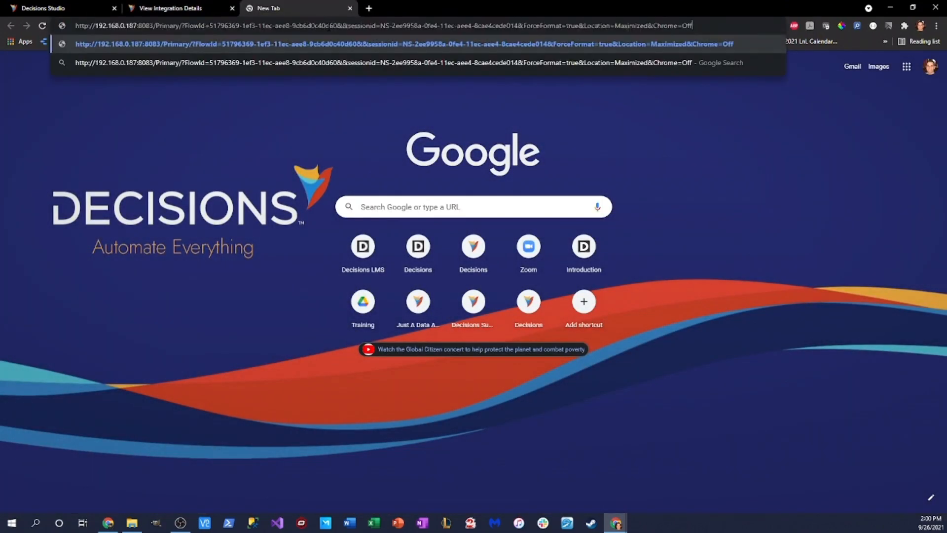
key("Return")
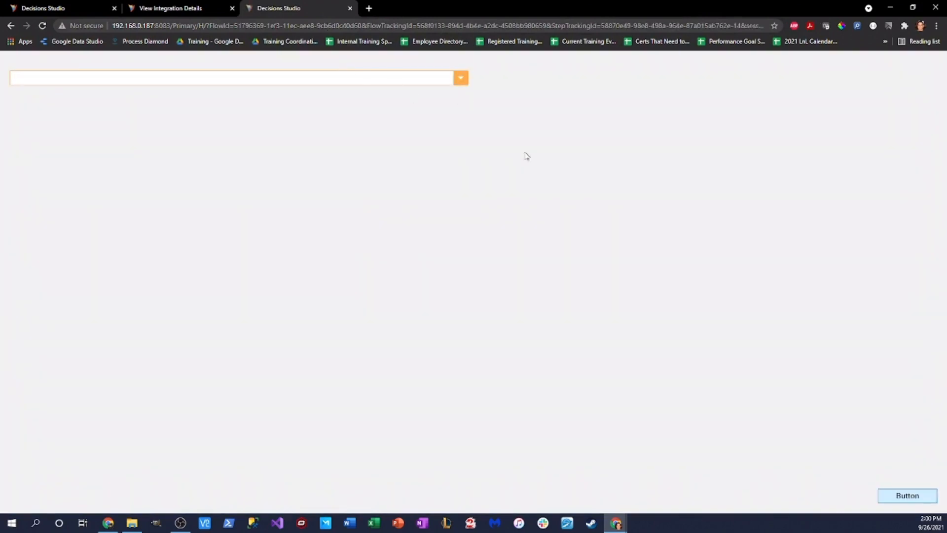
left_click(460, 79)
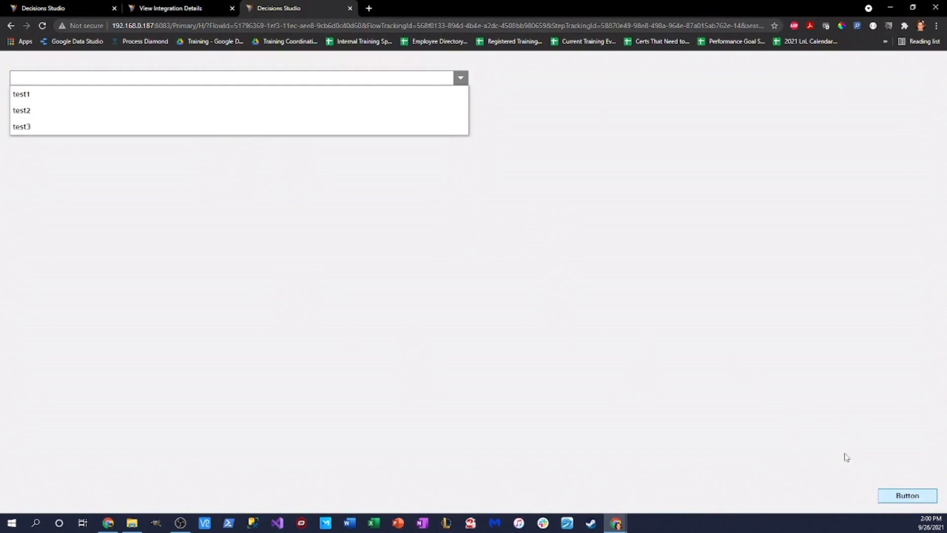
left_click(118, 96)
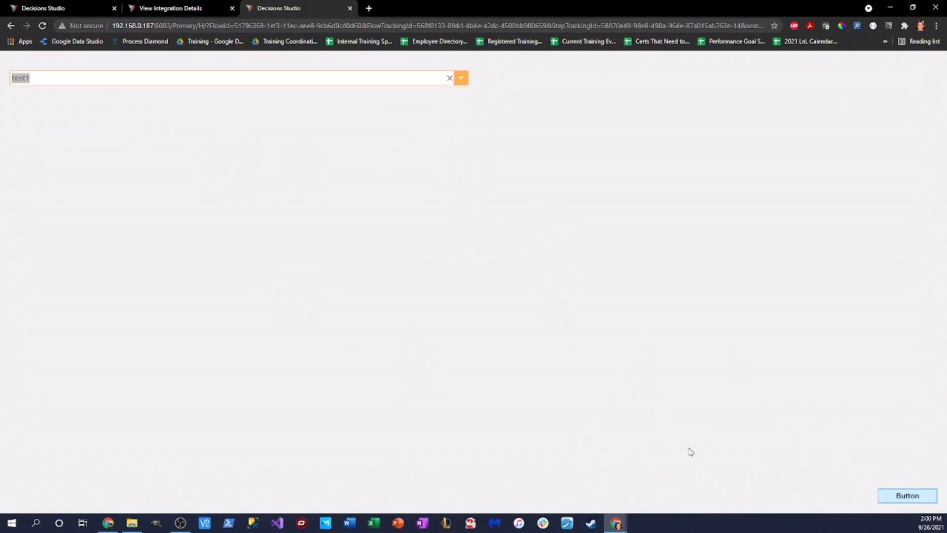
left_click(882, 495)
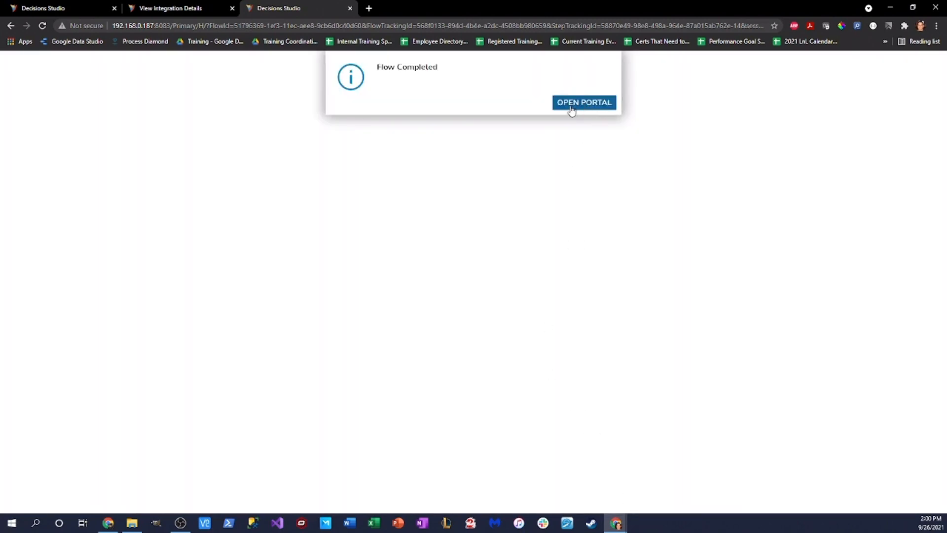
left_click(154, 7)
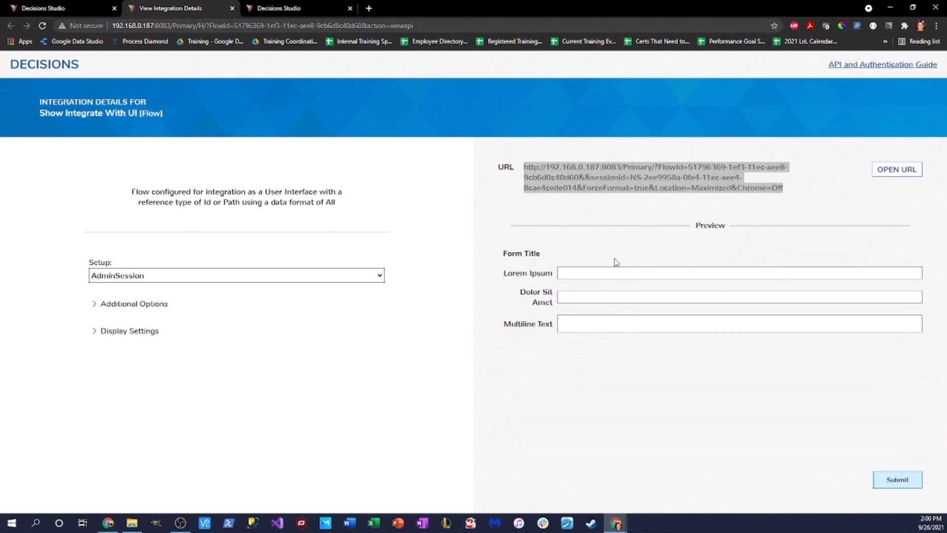
Step: Set the display location to centre with a specified size of 1000 height and 1000 width
left_click(96, 335)
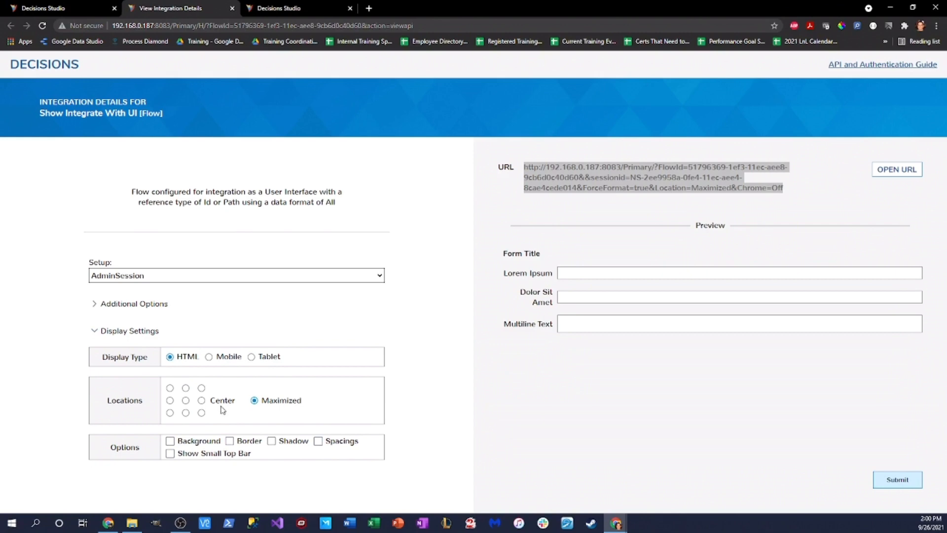
left_click(186, 400)
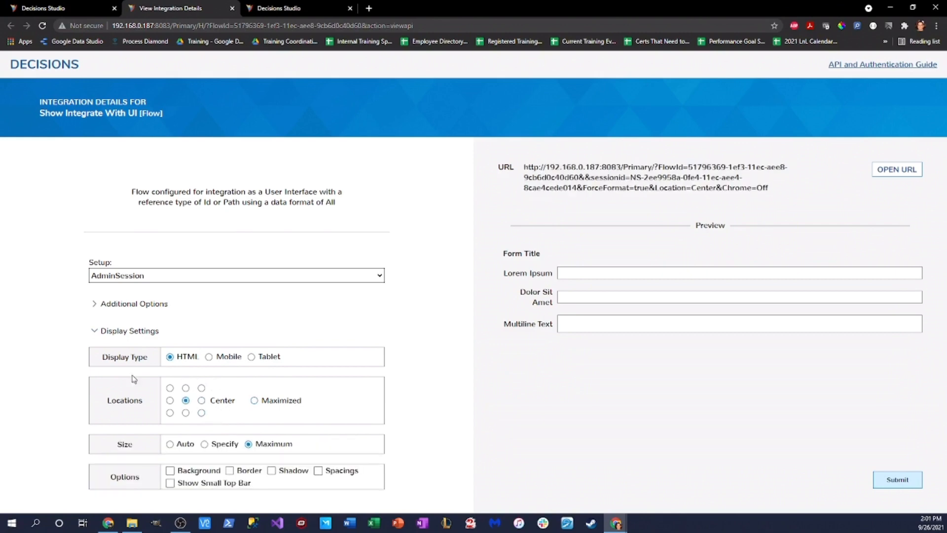
left_click(254, 400)
left_click(186, 400)
left_click(205, 444)
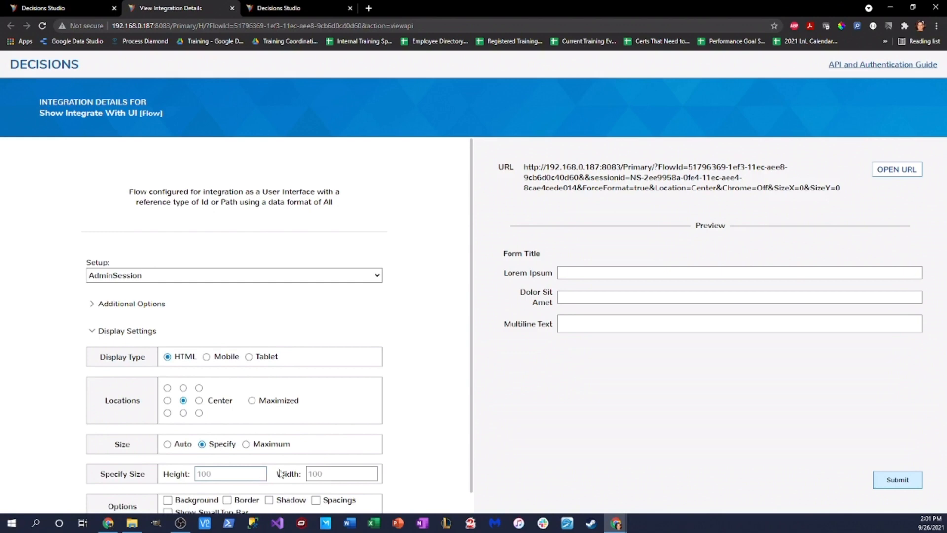
left_click(239, 469)
type("1000")
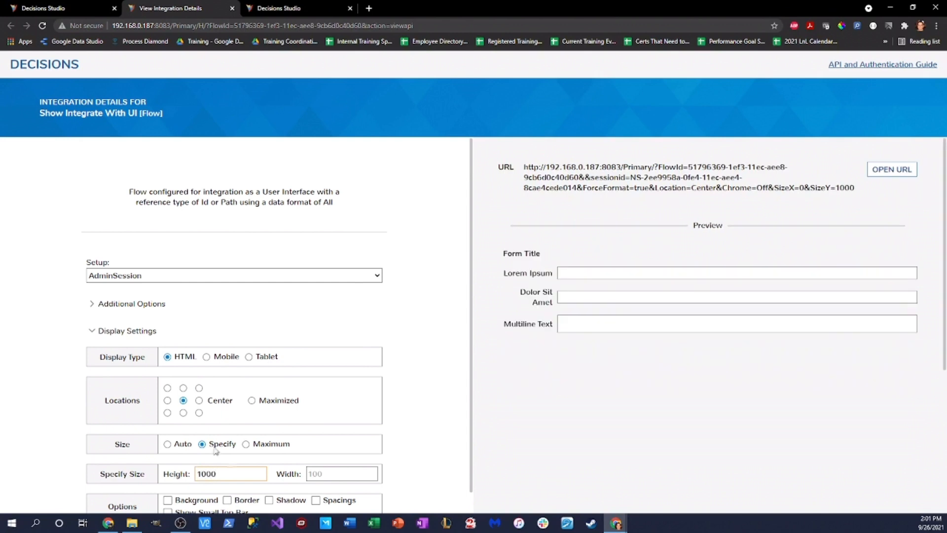
left_click(335, 473)
type("1000")
left_click(566, 207)
Step: Copy the regenerated integration URL
left_click_drag(532, 167, 877, 192)
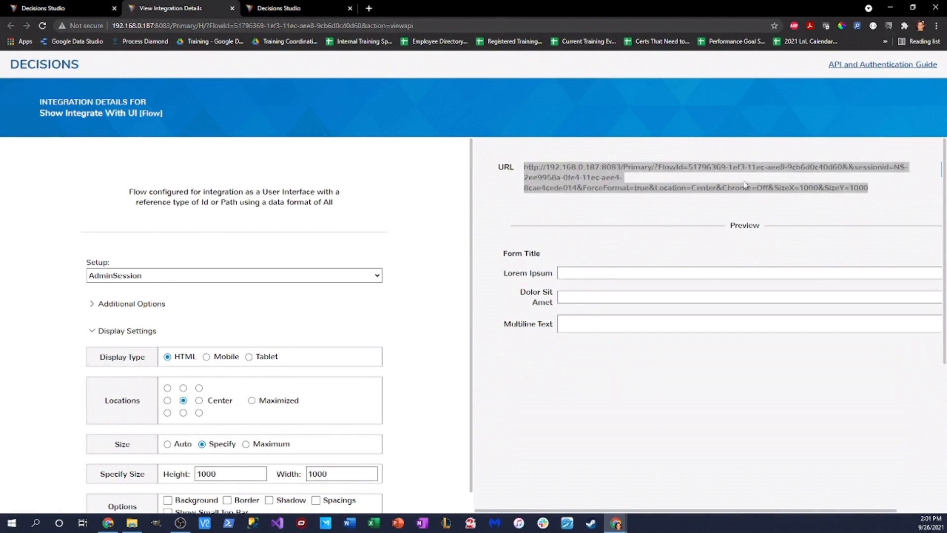
left_click(525, 170)
left_click_drag(525, 170, 902, 197)
key("ctrl+c")
left_click(296, 7)
Step: Load the centred 1000×1000 URL in the test tab, pick a dropdown item and submit
left_click(376, 26)
key("ctrl+v")
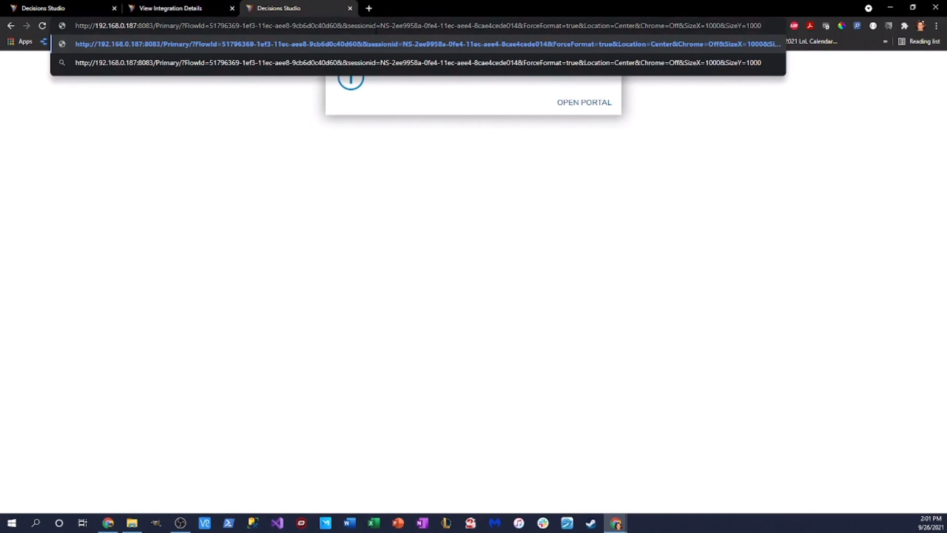
key("Return")
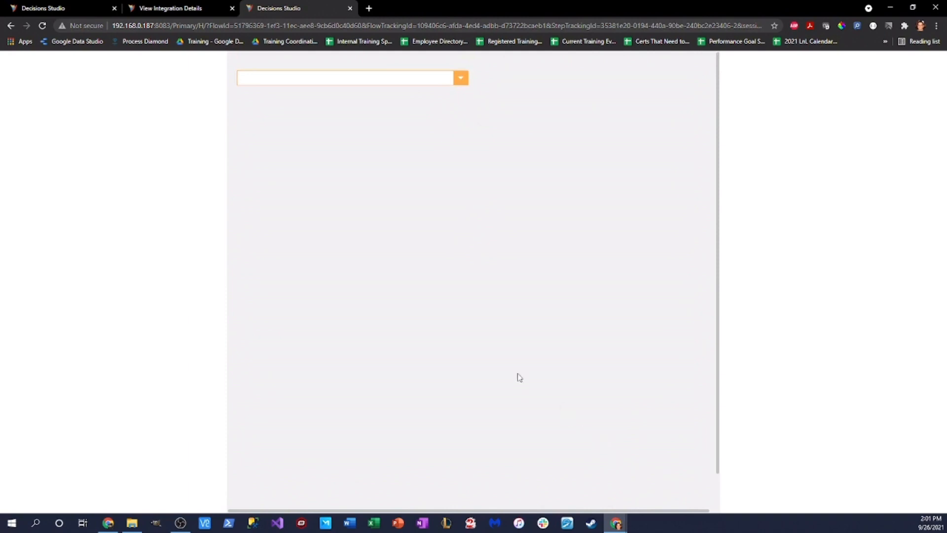
left_click(431, 75)
left_click(422, 125)
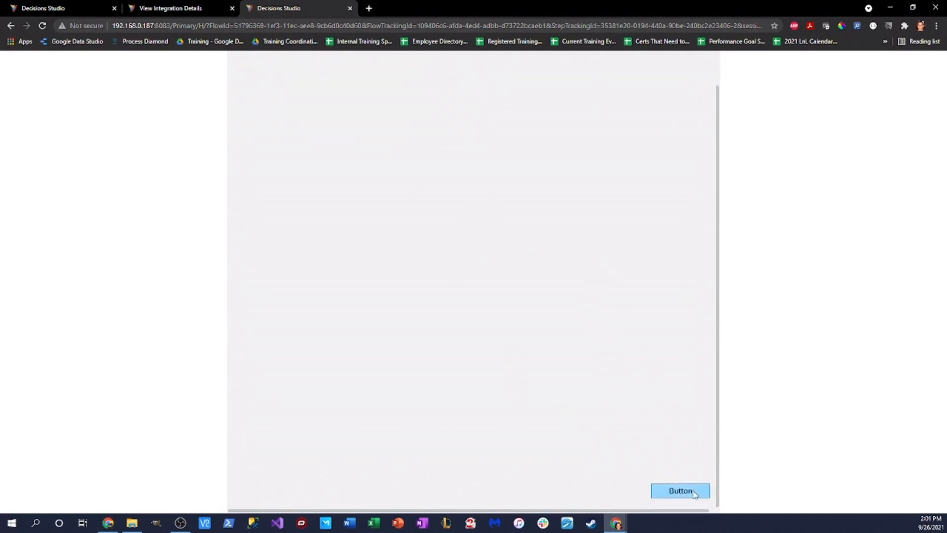
left_click(681, 490)
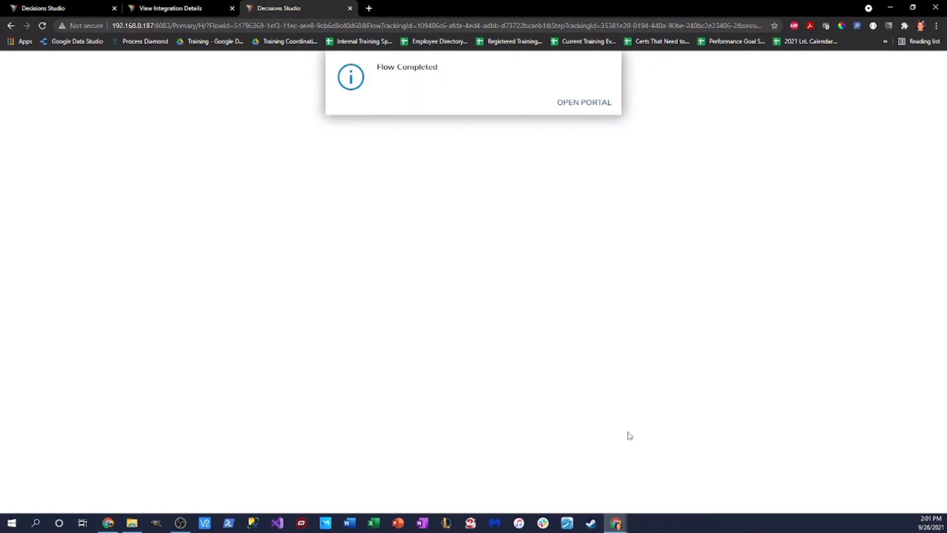
Step: Close the test tab and expand Additional Options on the integration details page
left_click(350, 9)
scroll(211, 254, "down", 1)
left_click(99, 284)
scroll(349, 339, "down", 2)
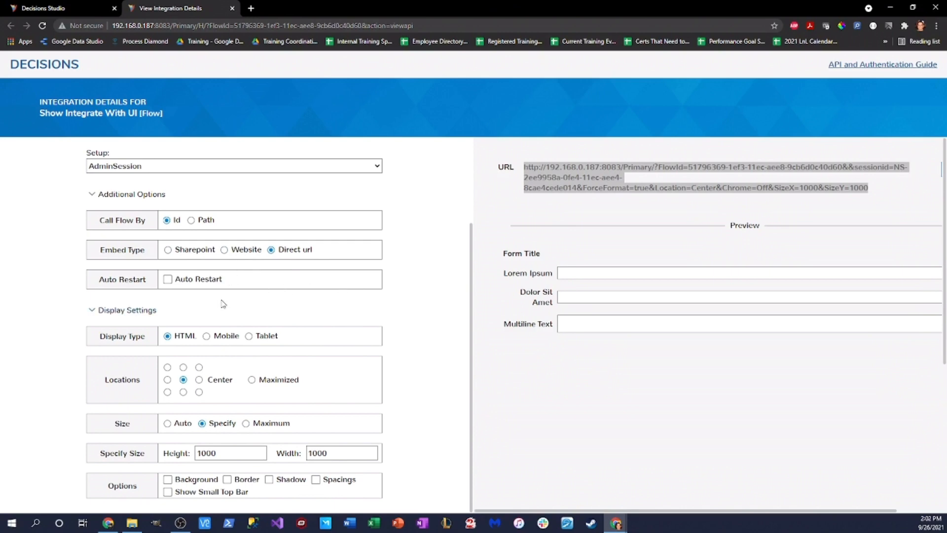
left_click(172, 284)
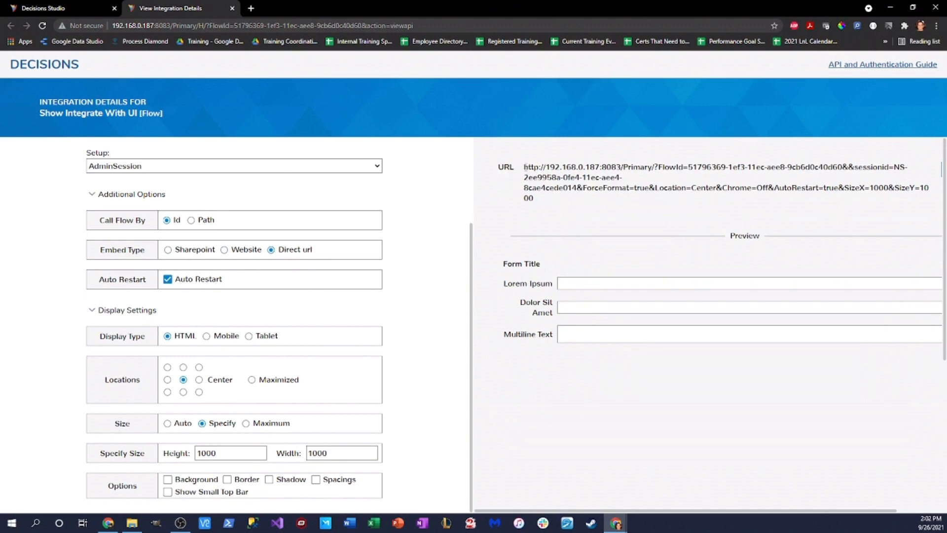
left_click_drag(525, 167, 678, 207)
key("ctrl+c")
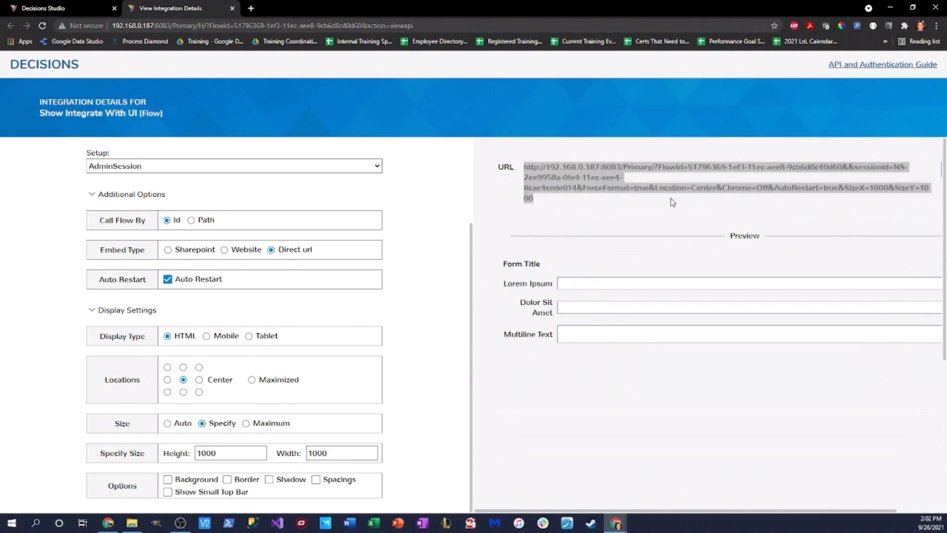
left_click(251, 7)
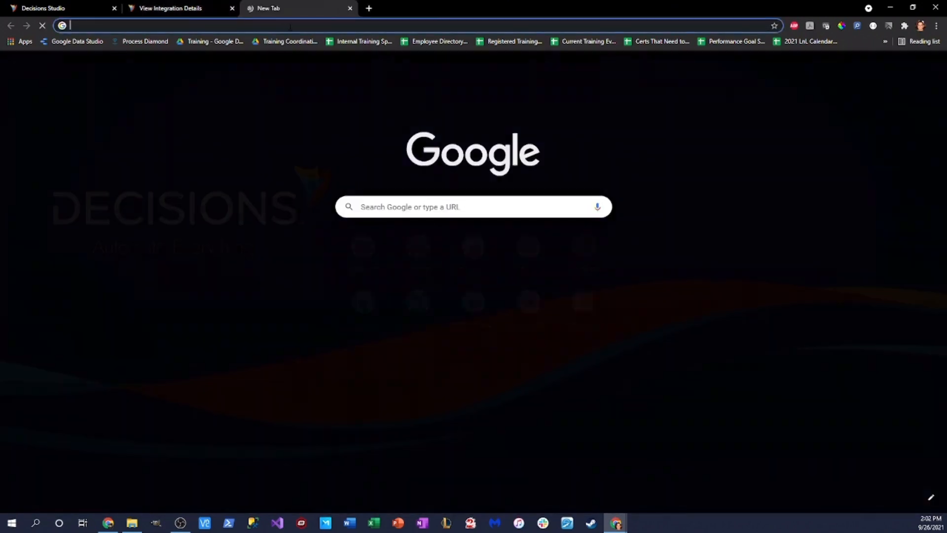
key("ctrl+v")
key("Return")
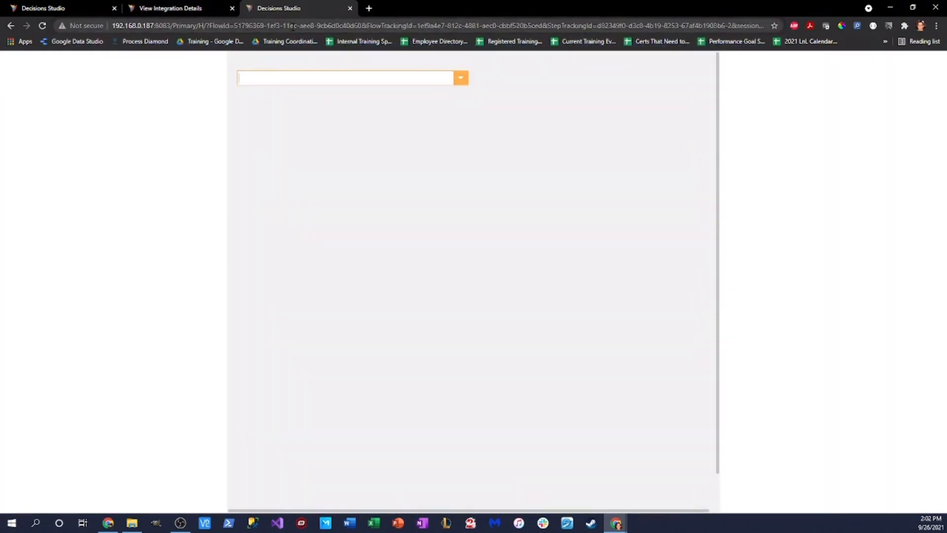
left_click(448, 83)
left_click(404, 112)
scroll(615, 313, "down", 5)
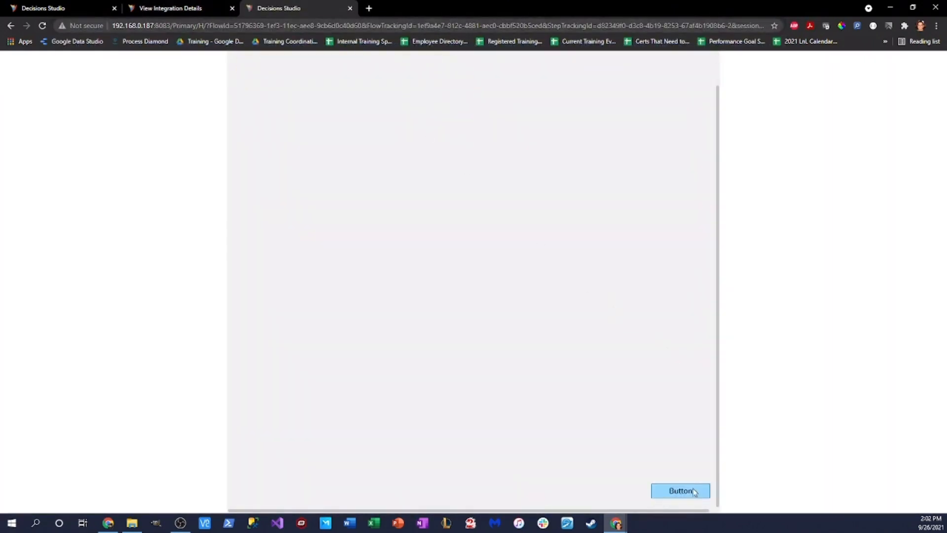
left_click(696, 491)
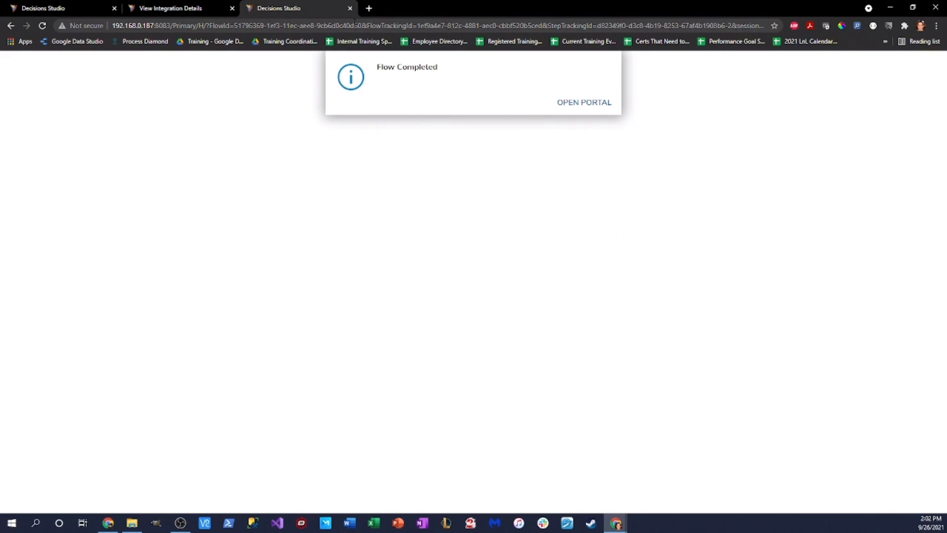
left_click(350, 7)
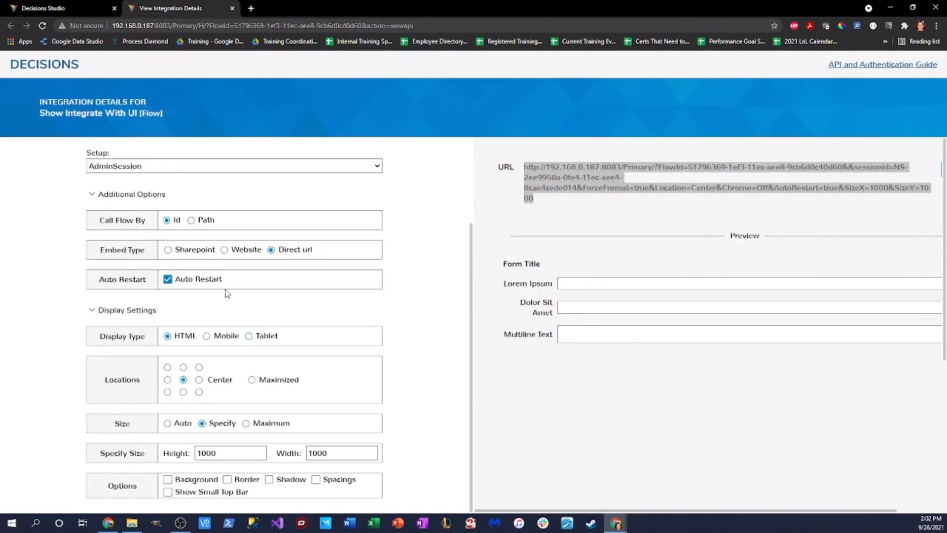
left_click(168, 279)
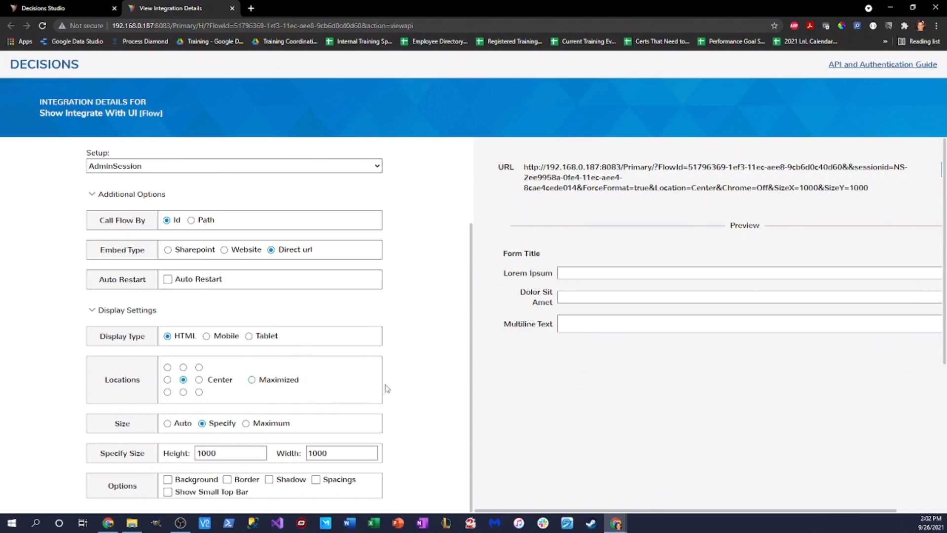
Step: Close the View Integration Details tab and the Show Integrate With UI flow designer
left_click(233, 9)
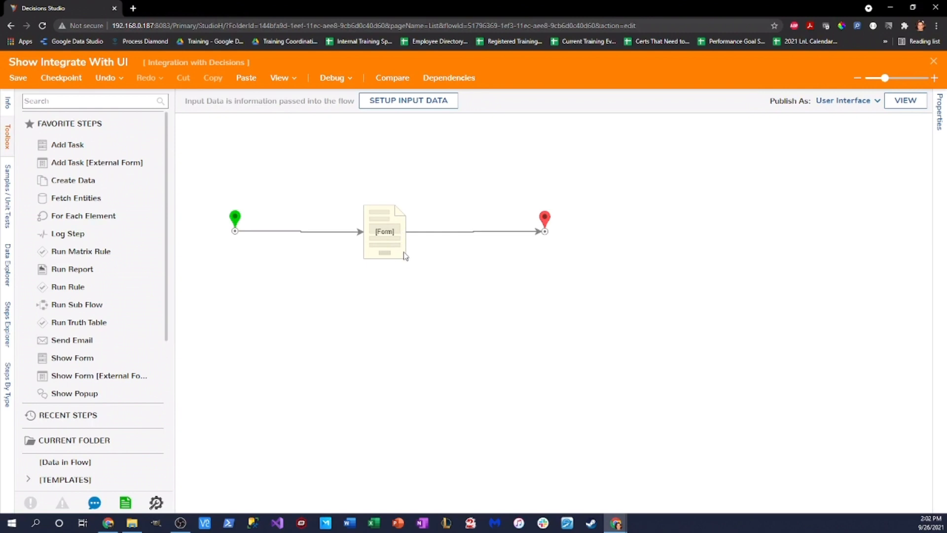
left_click(933, 60)
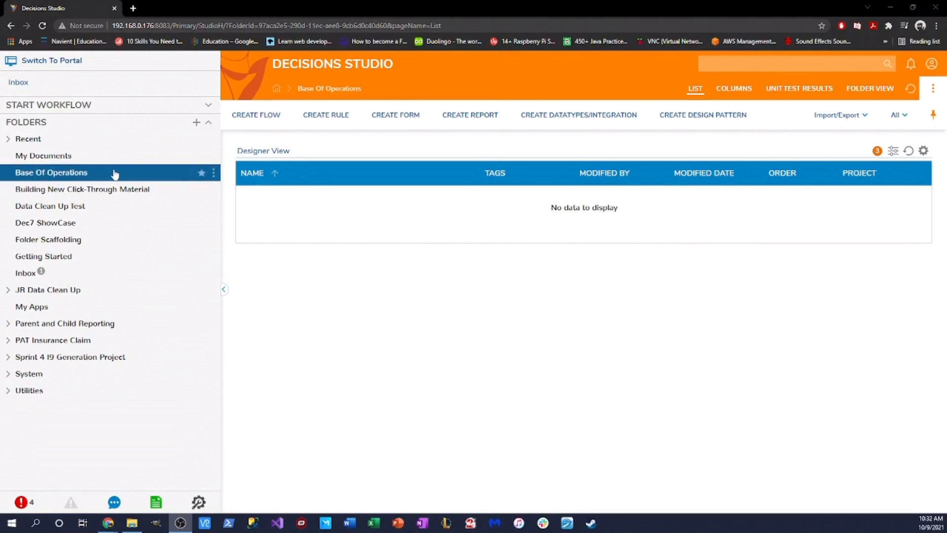
Step: Create a plain report named 'Accounts Data Source Report' and bring up its Data Sources list
left_click(465, 117)
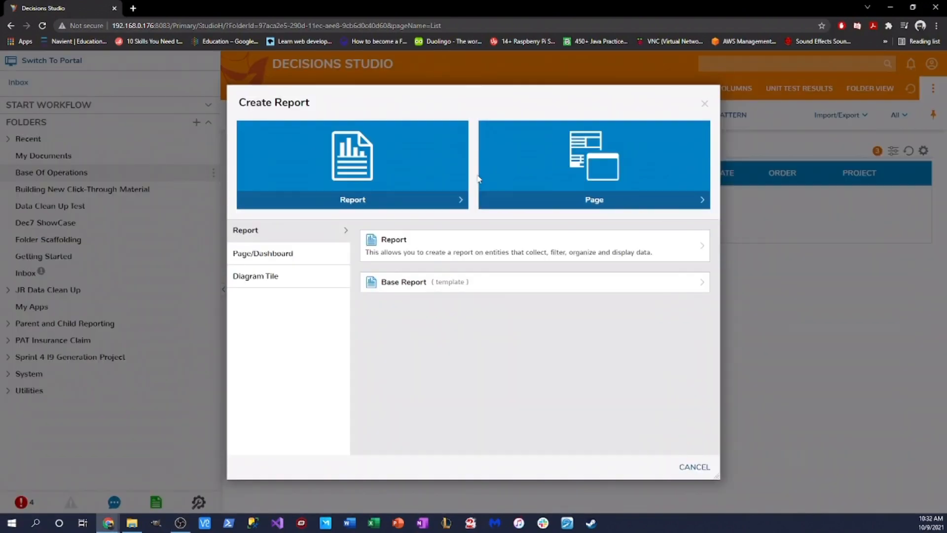
left_click(466, 199)
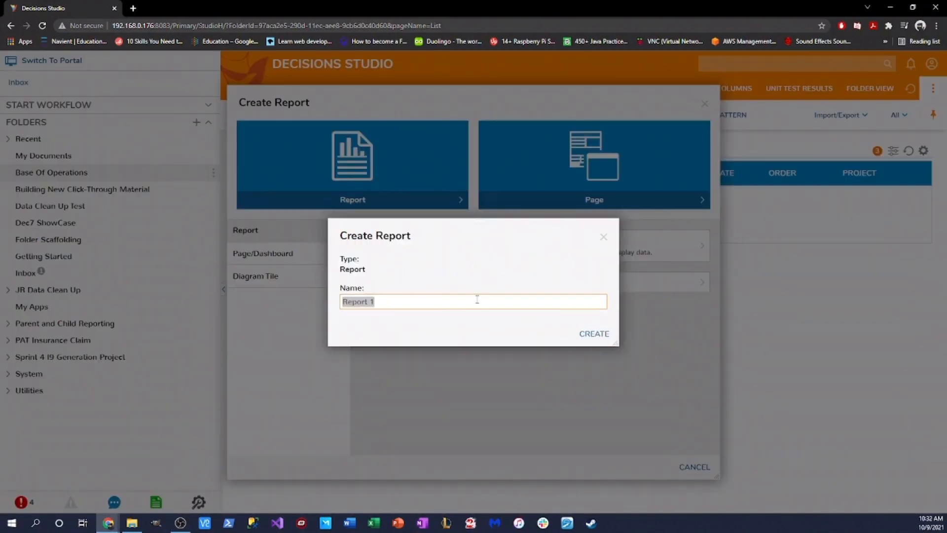
type("Accoutns")
key("BackSpace")
key("BackSpace")
key("BackSpace")
key("BackSpace")
type("ntsInData Source Report")
key("Return")
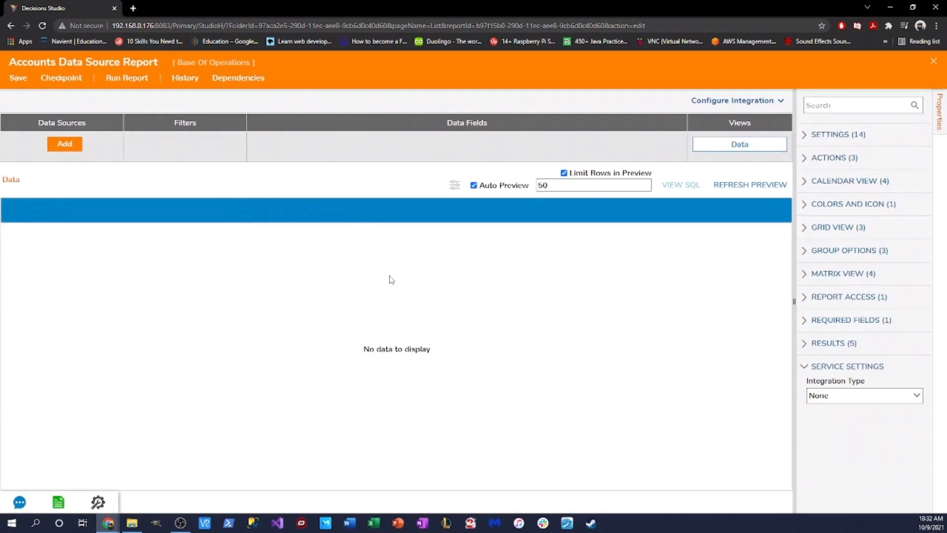
left_click(64, 143)
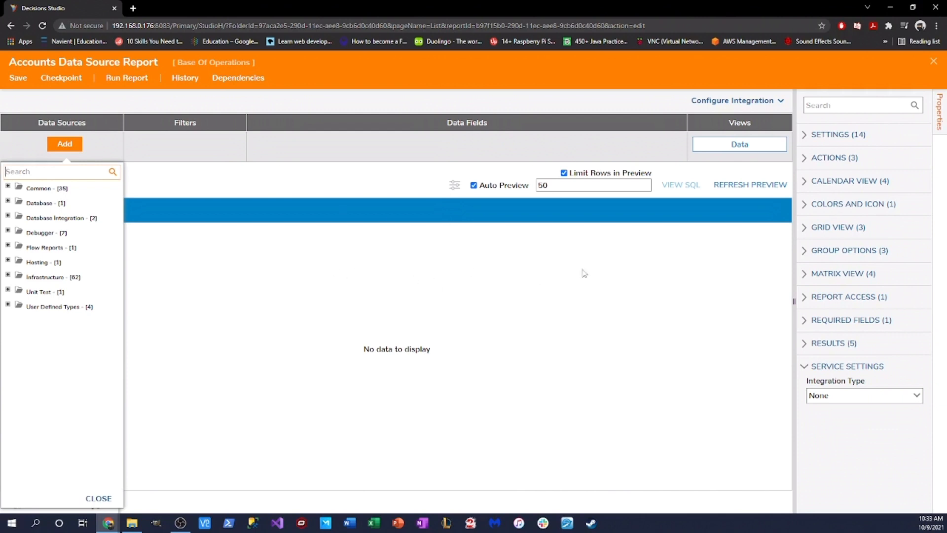
Step: Add the Account Data Source from Common and include its Email Address column
left_click(7, 186)
left_click(67, 277)
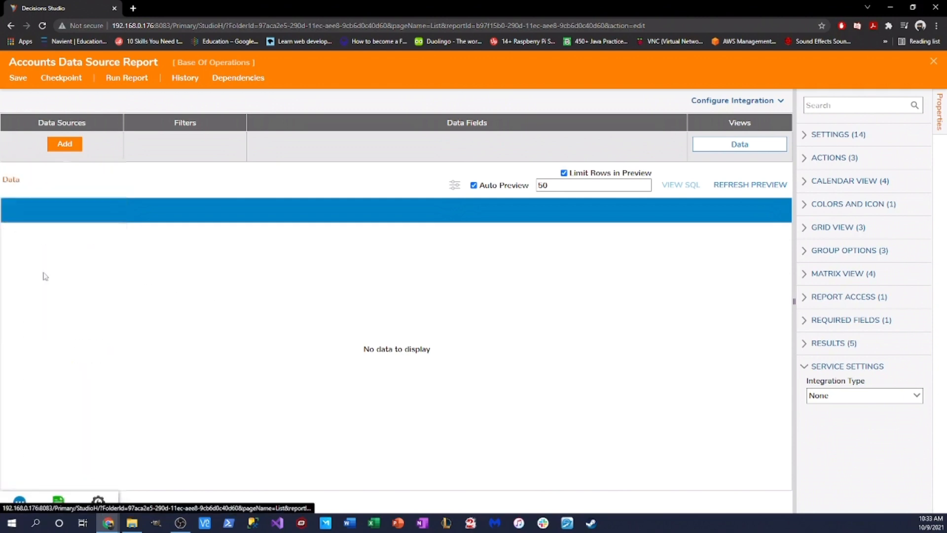
left_click(275, 143)
type("ME")
type("ail")
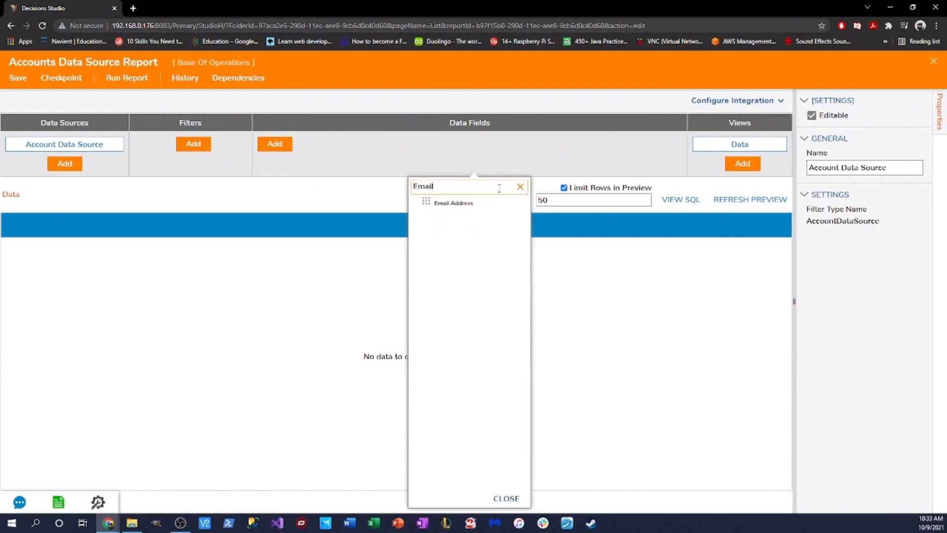
left_click(468, 203)
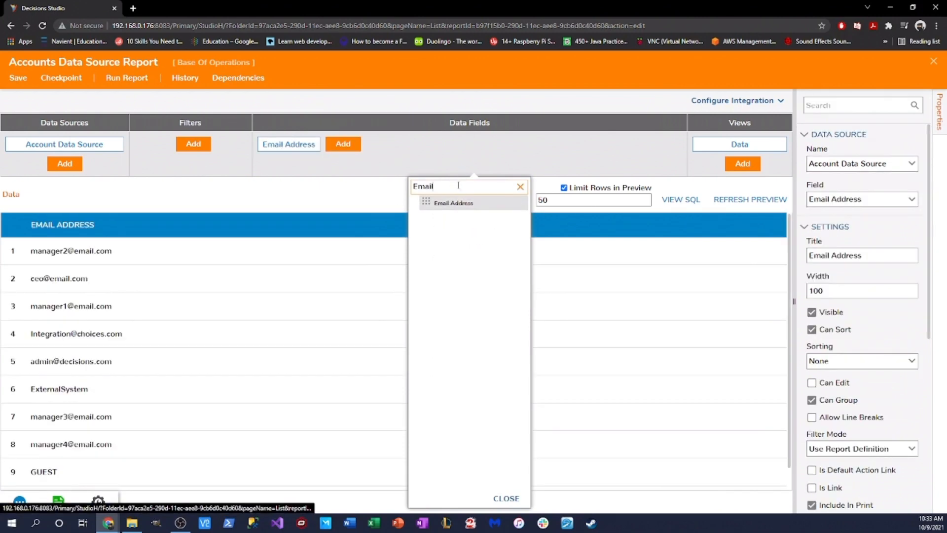
Step: Add the Created By and Created On Date fields, then show the Integration Type choices
key("BackSpace")
key("BackSpace")
type("Created on")
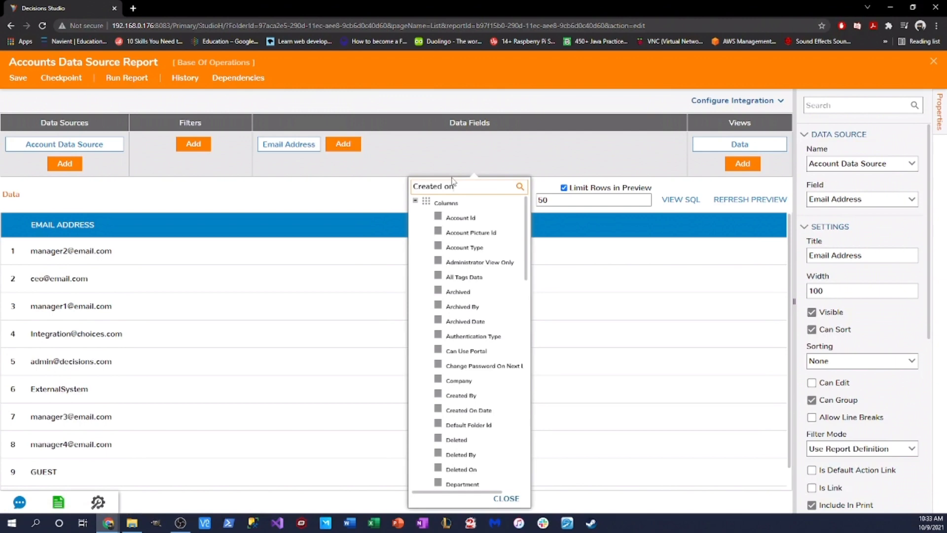
key("BackSpace")
key("BackSpace")
key("BackSpace")
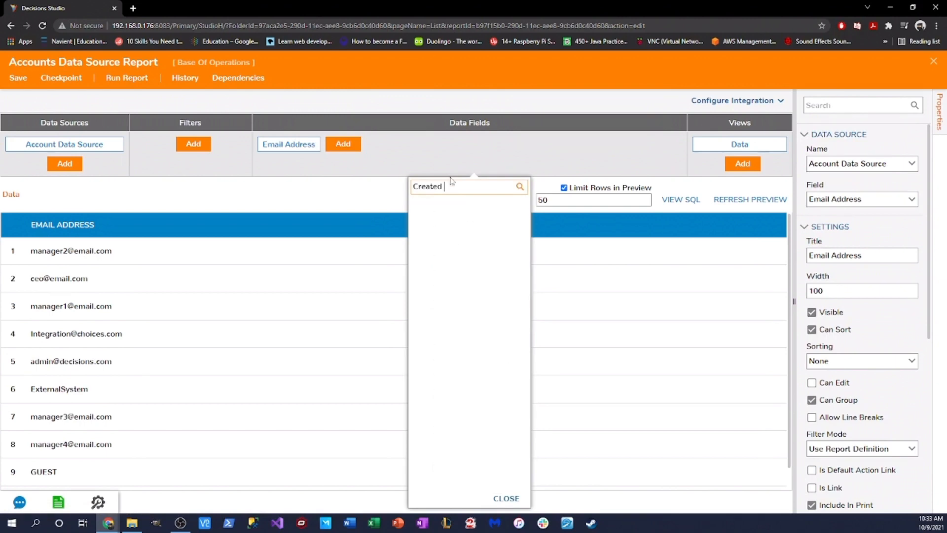
left_click(448, 204)
left_click(450, 218)
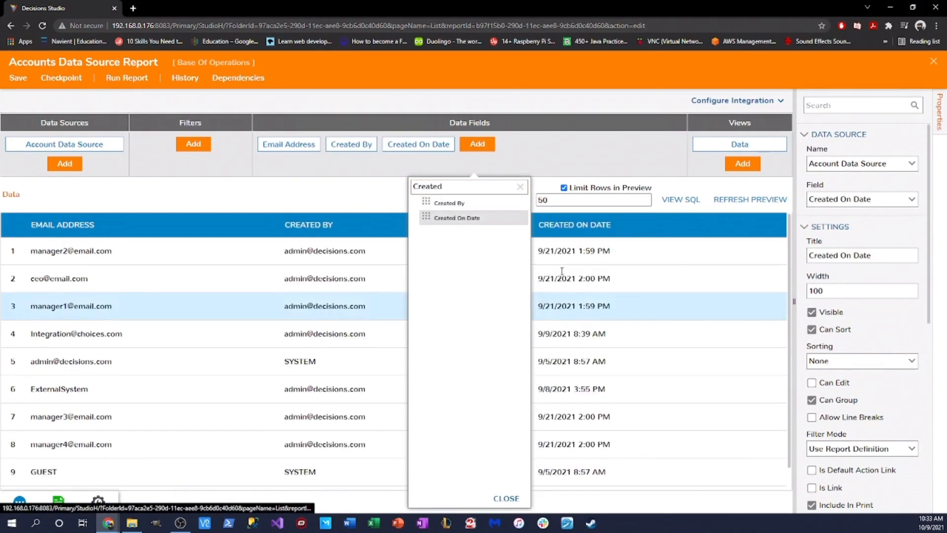
left_click(478, 296)
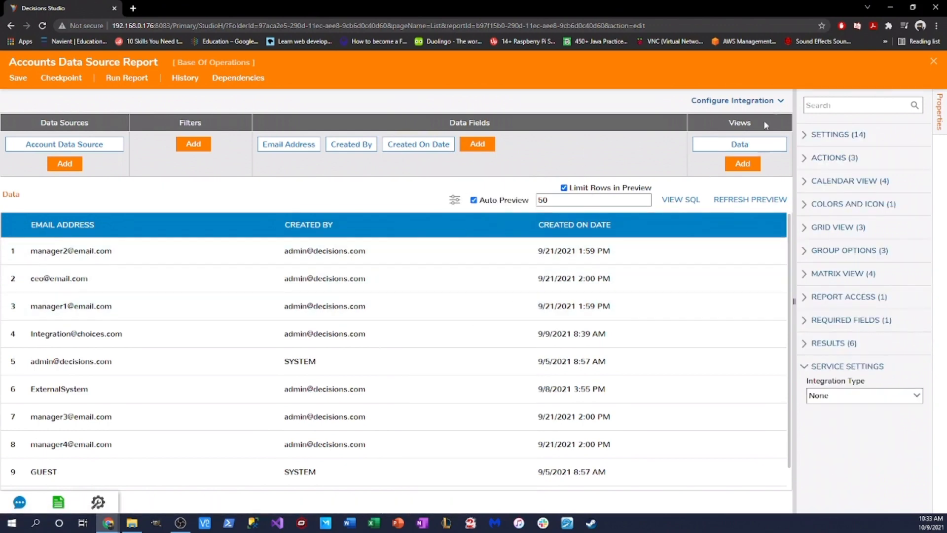
left_click(774, 102)
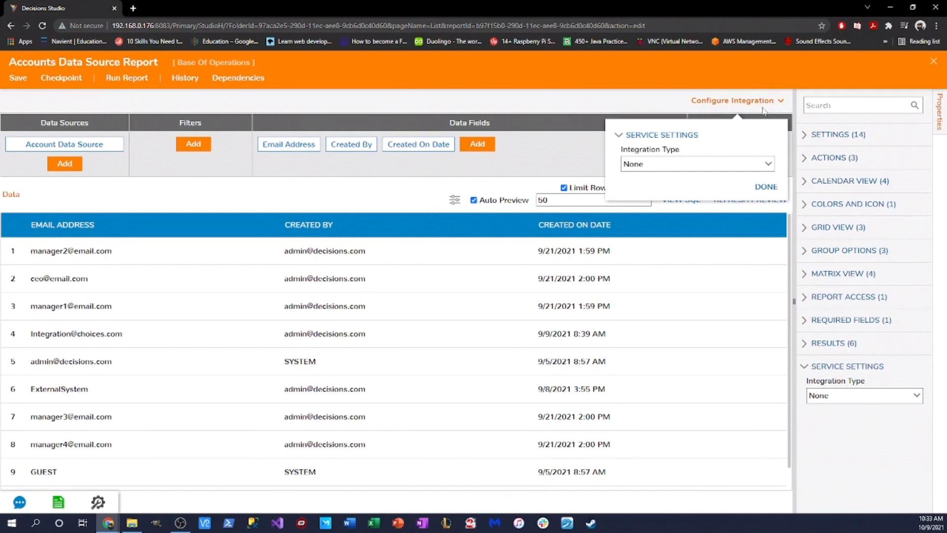
left_click(768, 164)
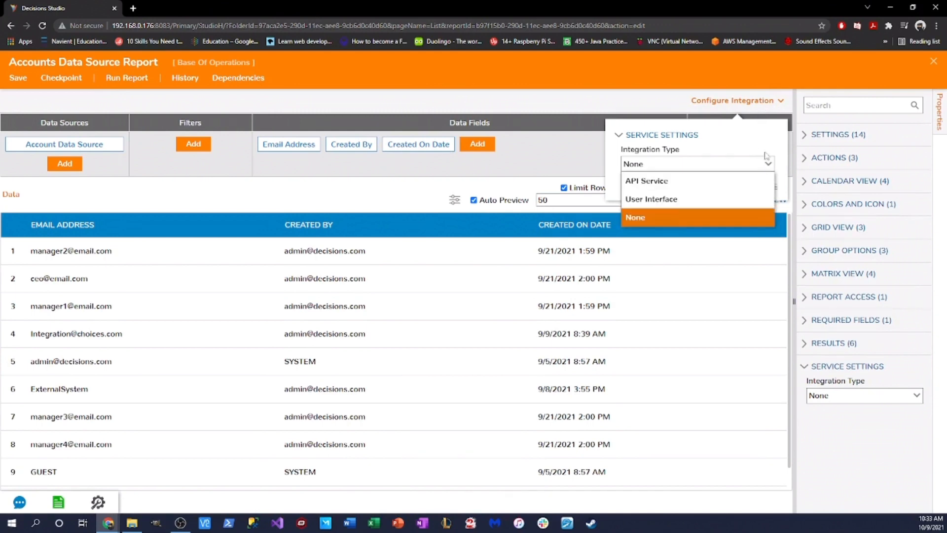
Step: Make the report an API Service that allows only POST and GET HTTP methods
left_click(676, 182)
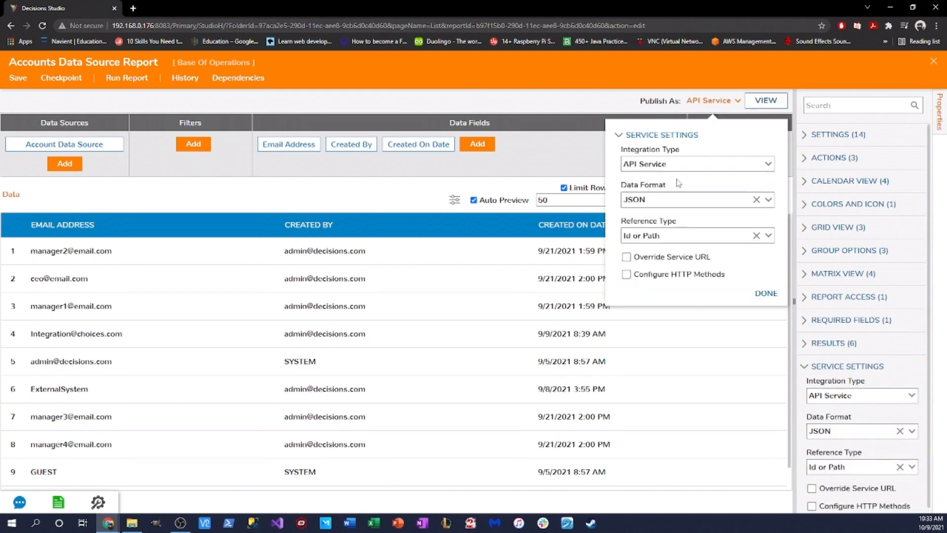
left_click(627, 275)
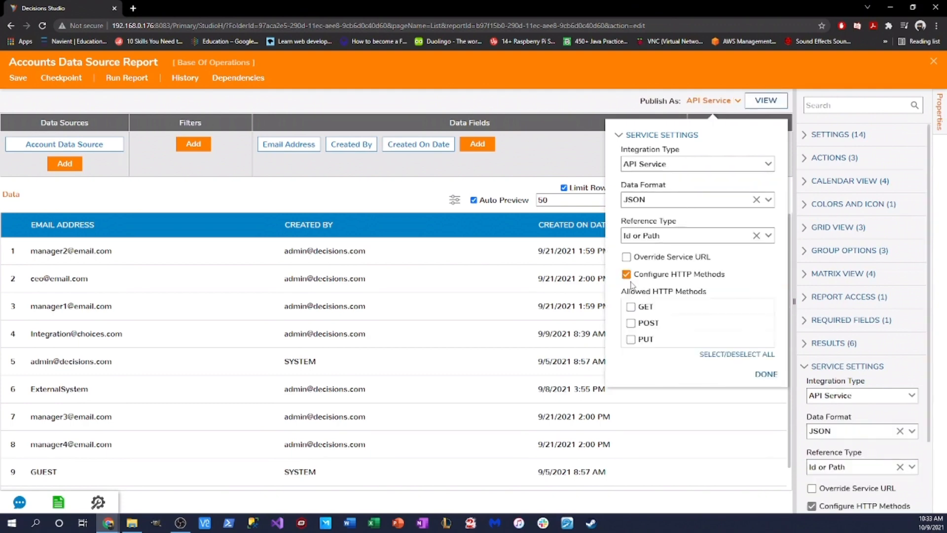
left_click(632, 324)
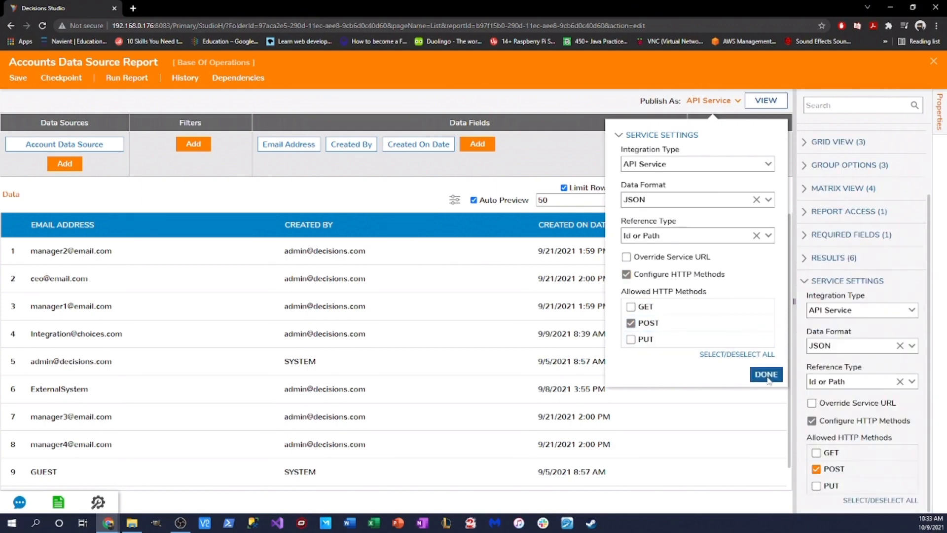
left_click(639, 308)
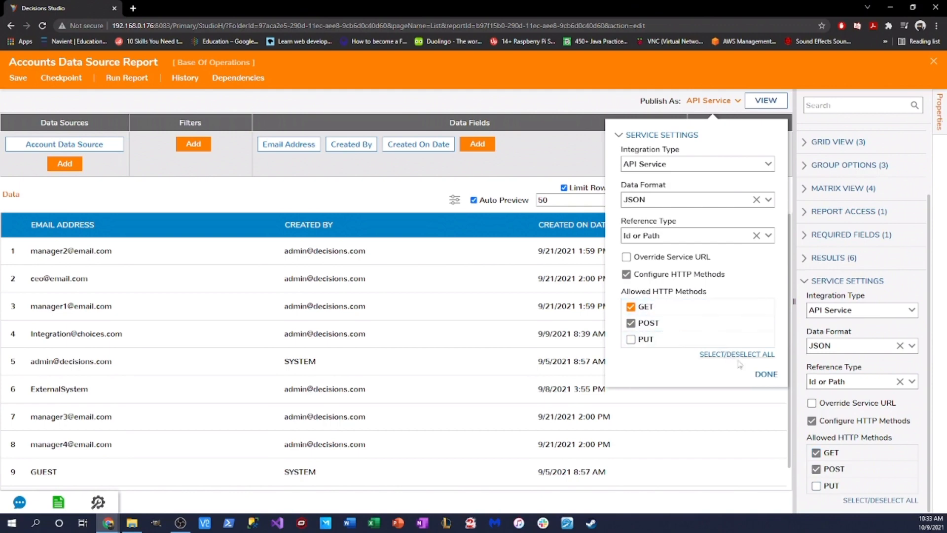
left_click(766, 375)
Step: Save the report and close the extra integration details tab
left_click(765, 104)
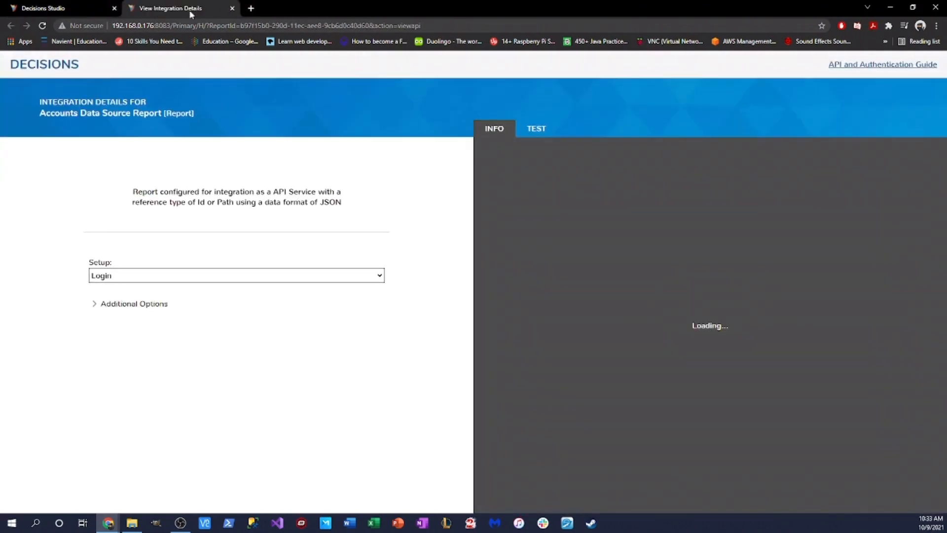
left_click(85, 6)
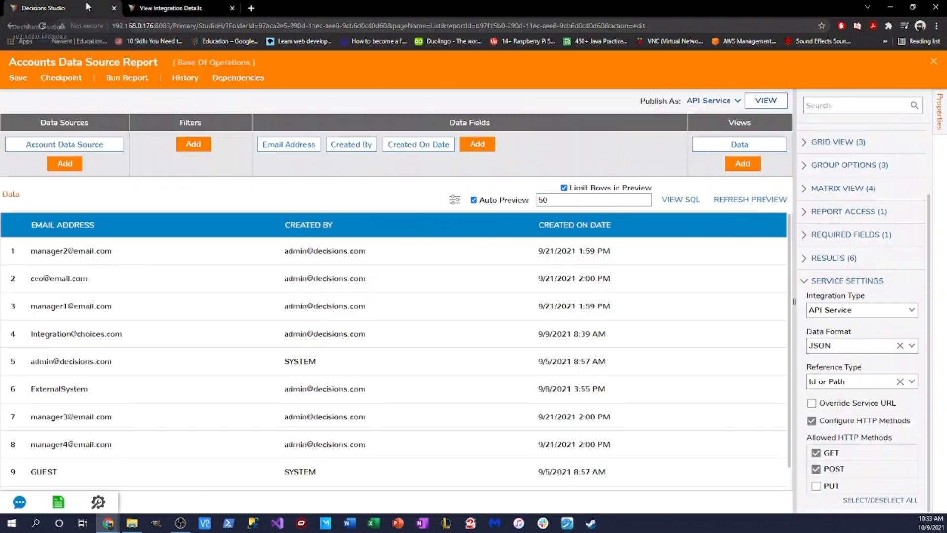
left_click(18, 78)
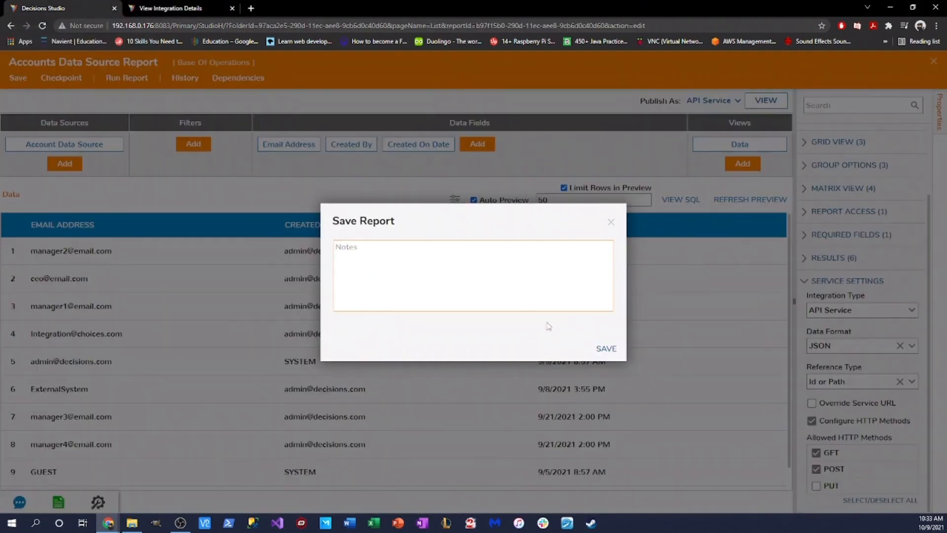
left_click(596, 348)
left_click(232, 8)
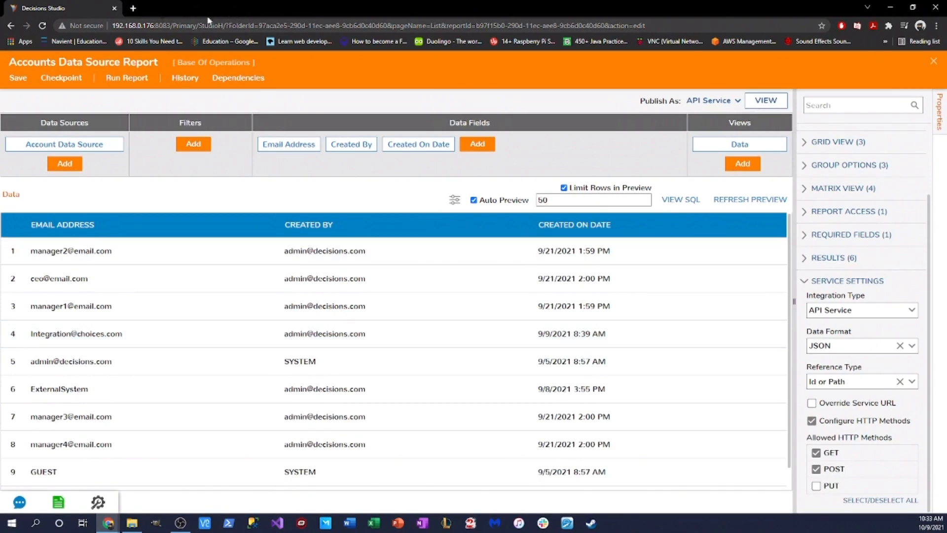
Step: On the report's integration details, choose the AdminSession setup under Additional Options
left_click(766, 100)
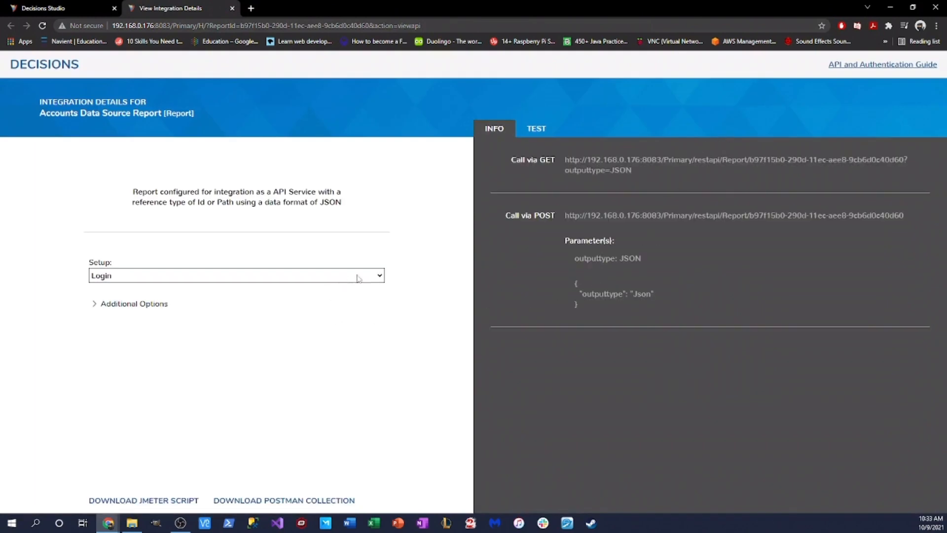
left_click(149, 304)
left_click(372, 279)
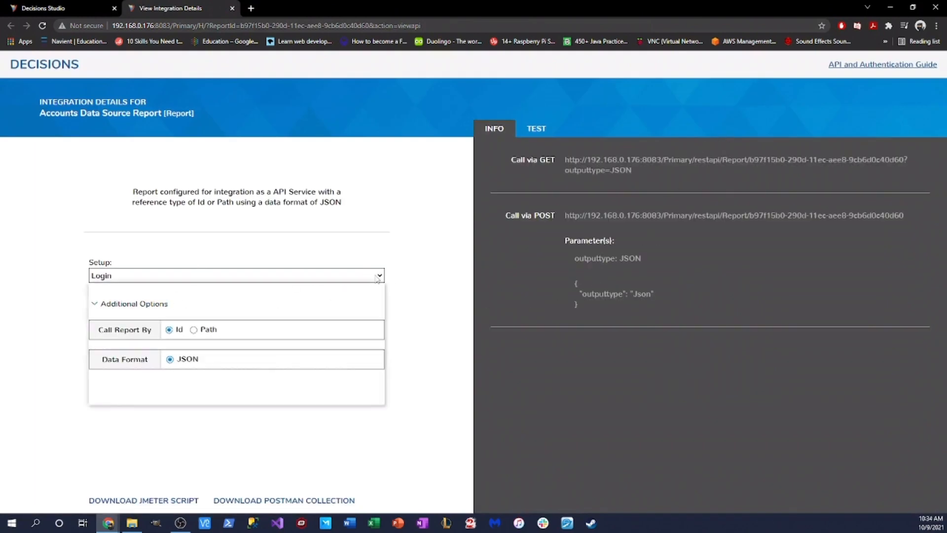
left_click(172, 333)
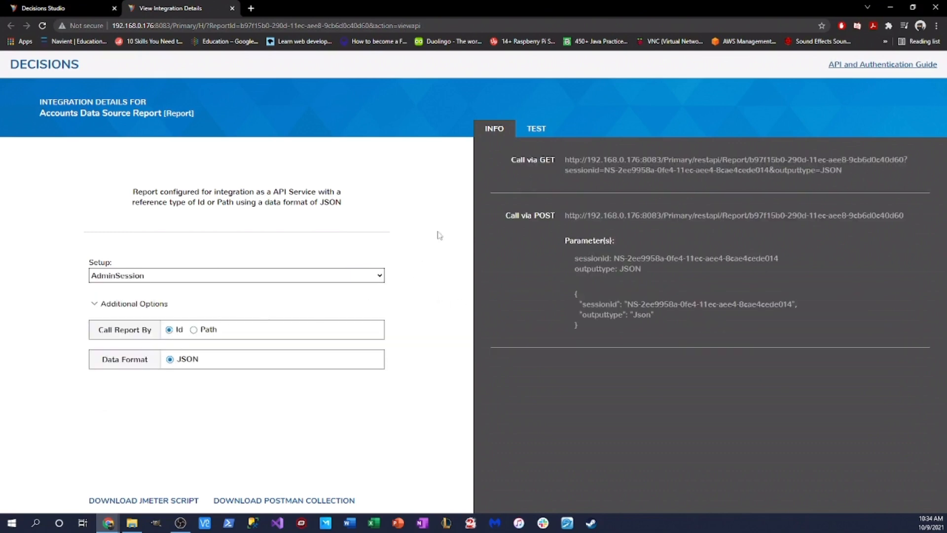
Step: Run a GET test call returning the accounts as JSON and select its URL
left_click(535, 129)
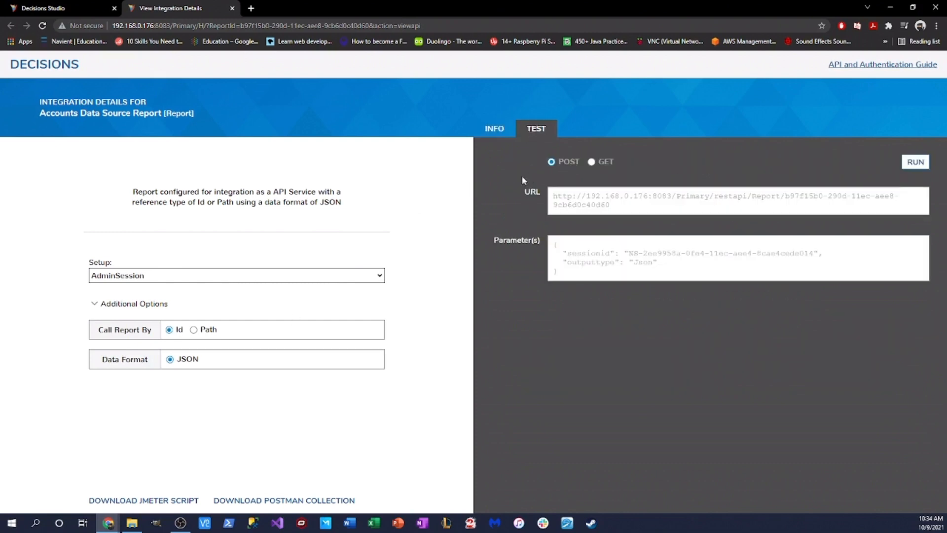
left_click(592, 162)
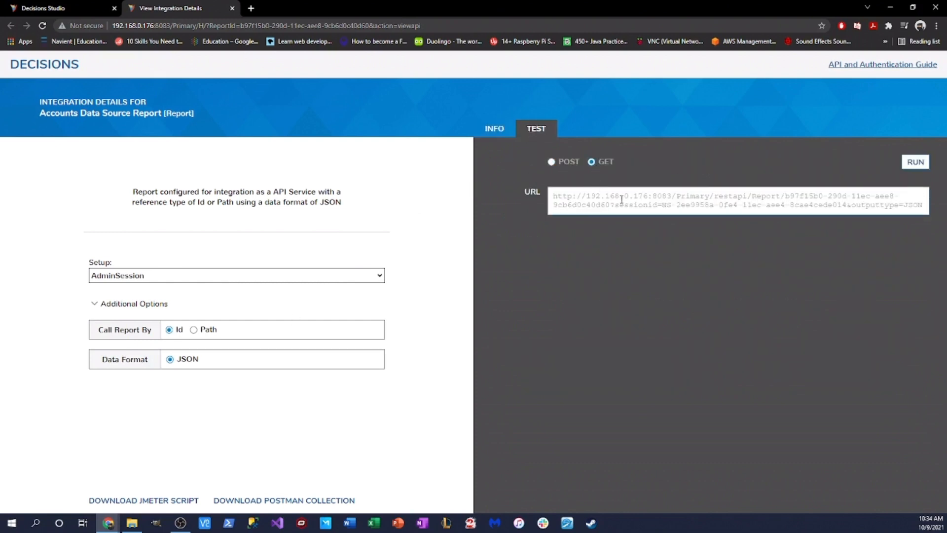
left_click(915, 162)
scroll(665, 375, "down", 3)
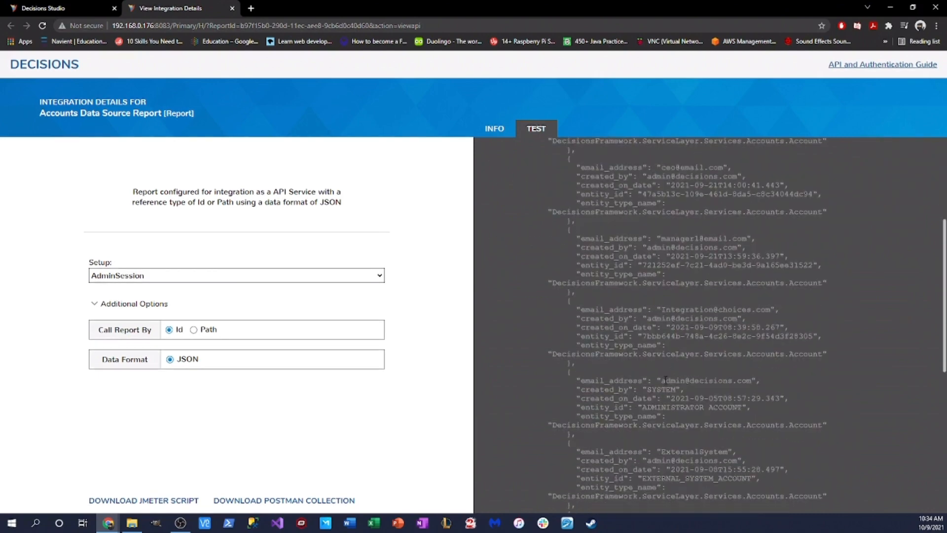
scroll(644, 333, "up", 3)
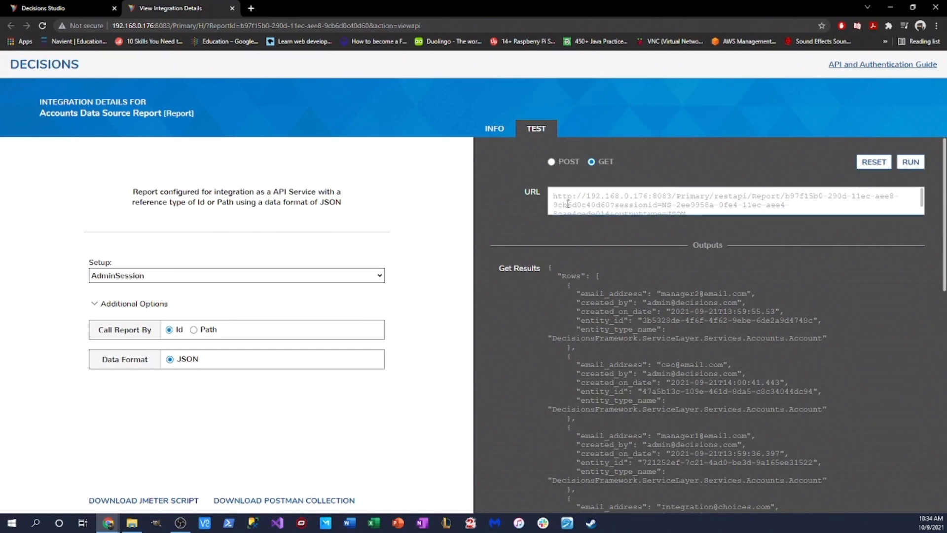
left_click_drag(554, 196, 765, 220)
key("ctrl+c")
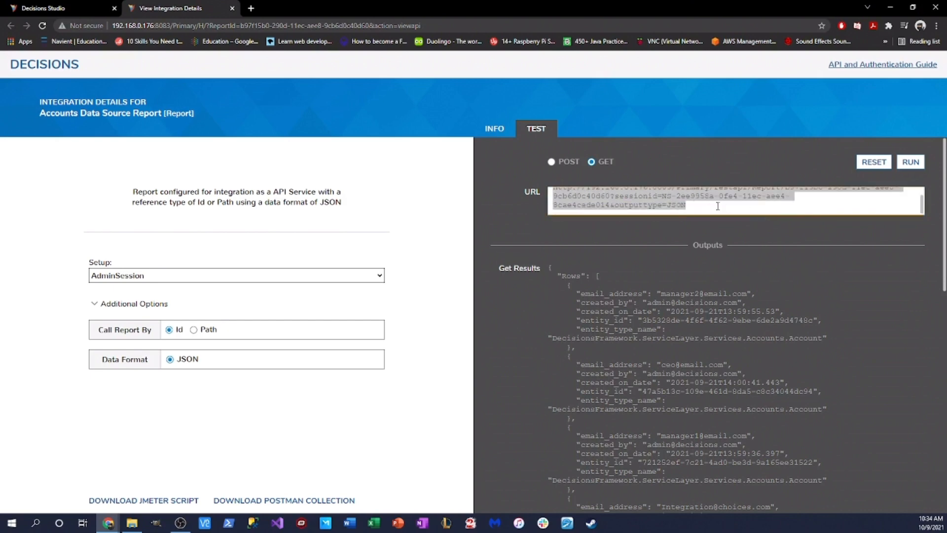
scroll(702, 210, "up", 1)
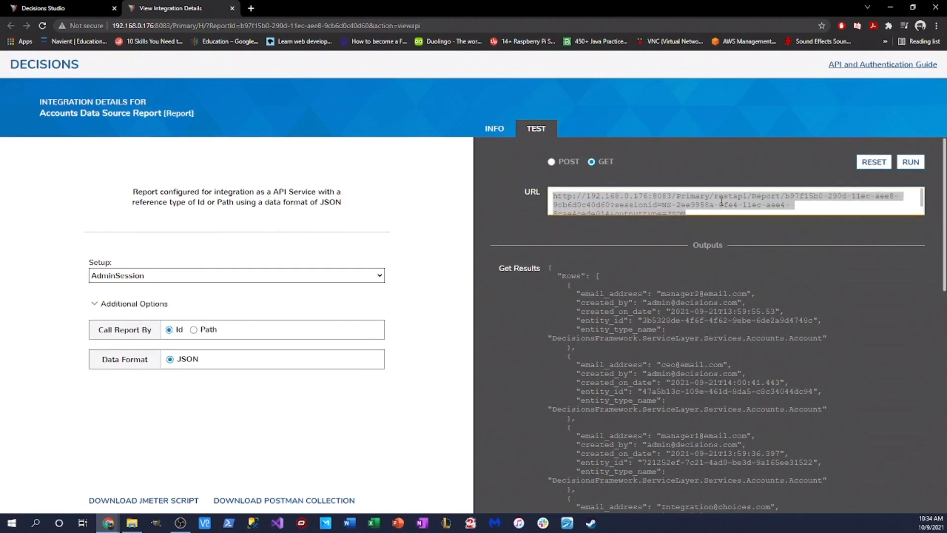
Step: Load the copied GET URL in a new tab and select the raw JSON output
left_click(251, 7)
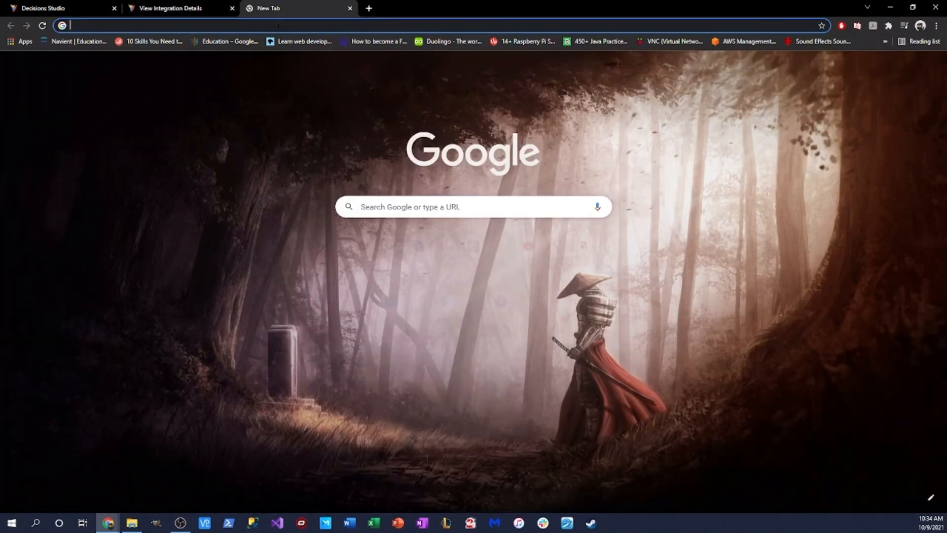
key("ctrl+v")
key("Return")
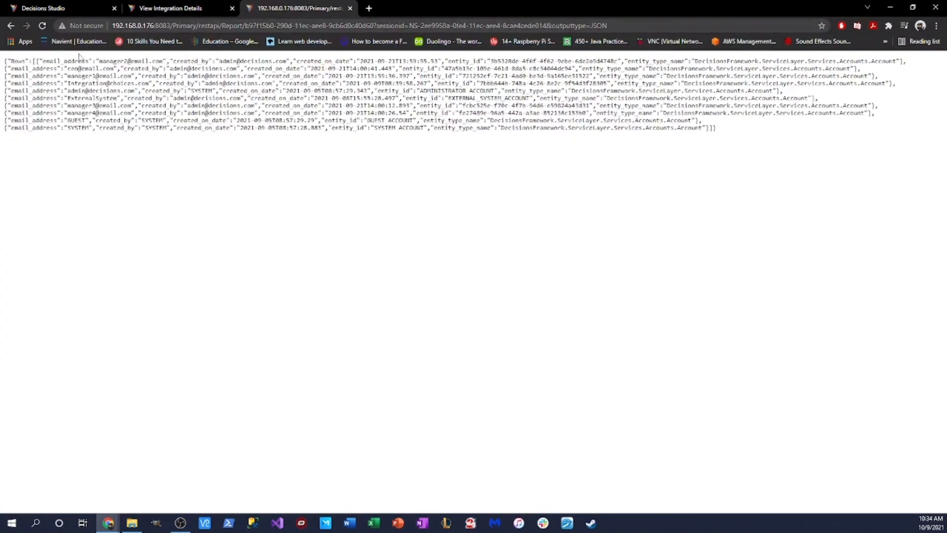
left_click_drag(4, 61, 747, 133)
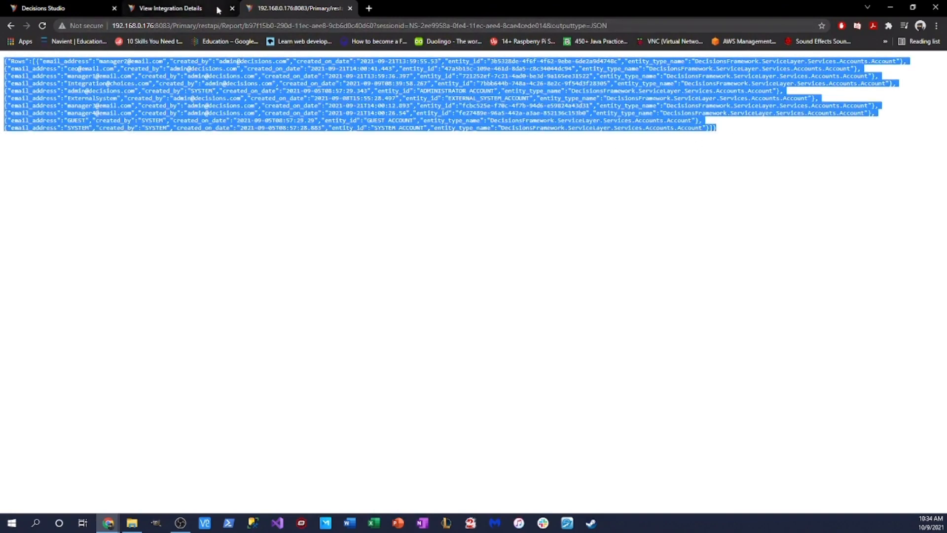
Step: Run a POST test call on the integration details page
left_click(169, 10)
left_click(550, 161)
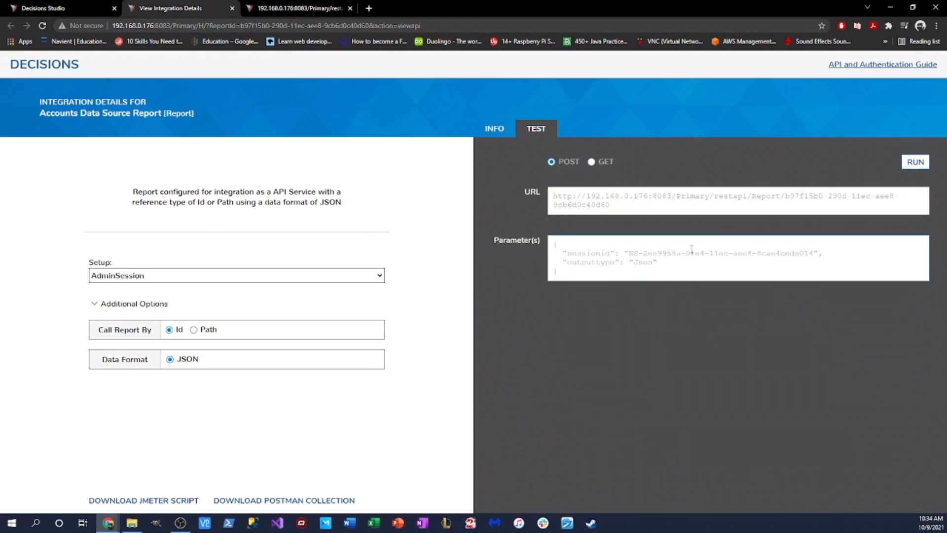
left_click(916, 166)
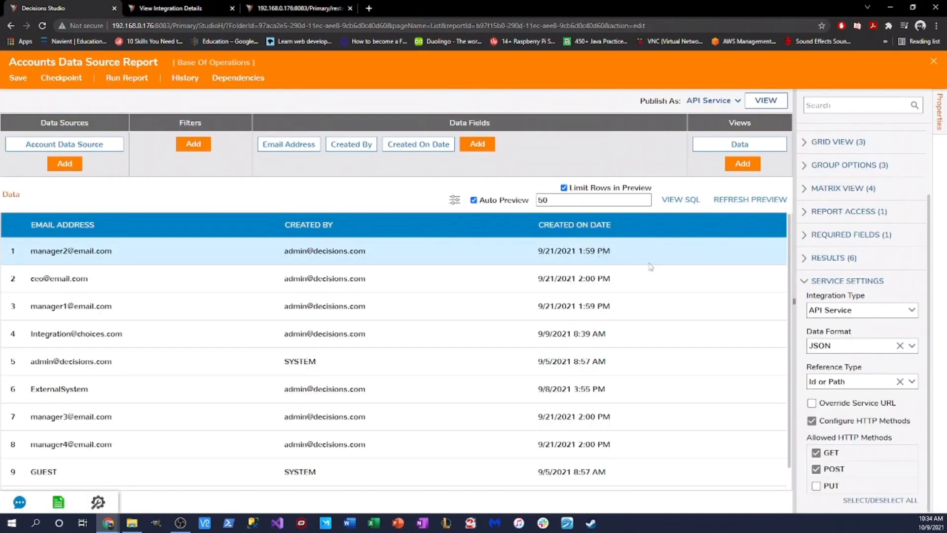
Step: Change the report service's Data Format from JSON to Excel
left_click(911, 346)
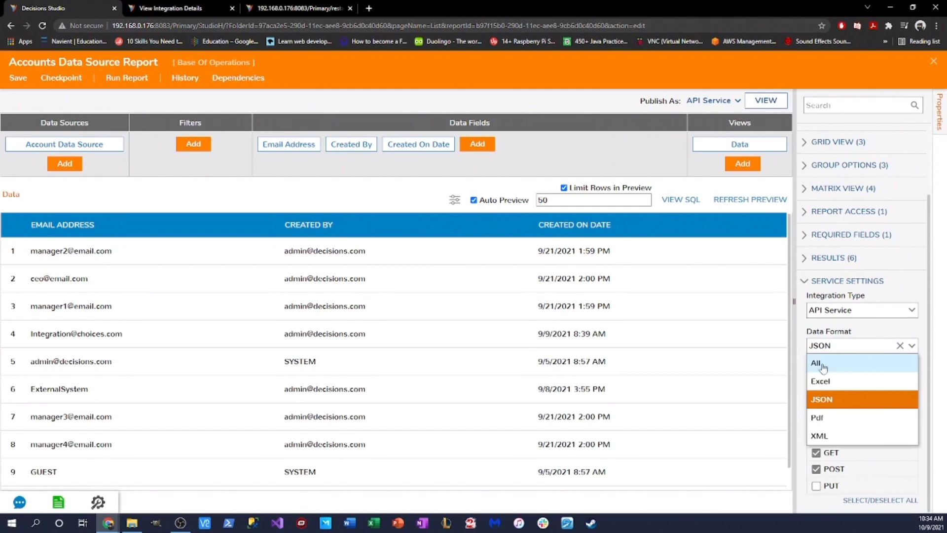
left_click(715, 100)
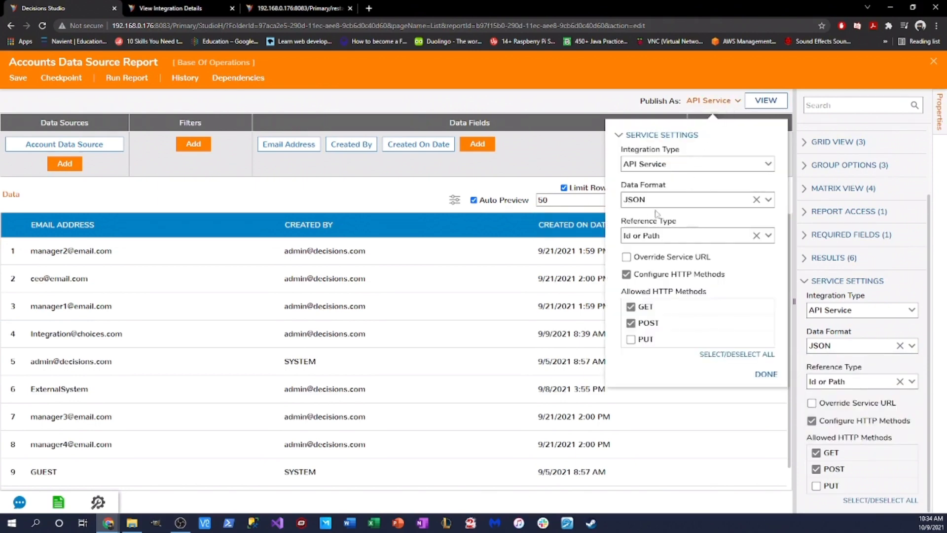
left_click(768, 199)
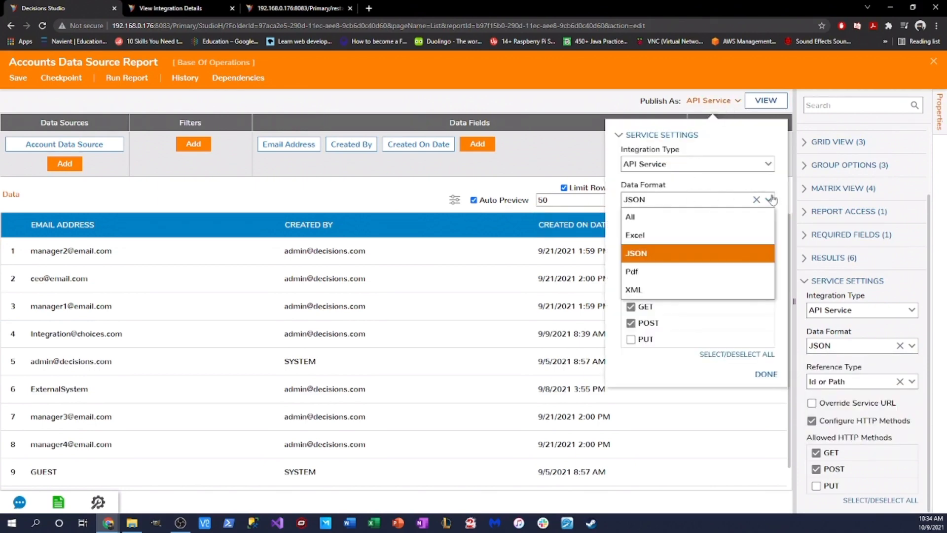
left_click(669, 236)
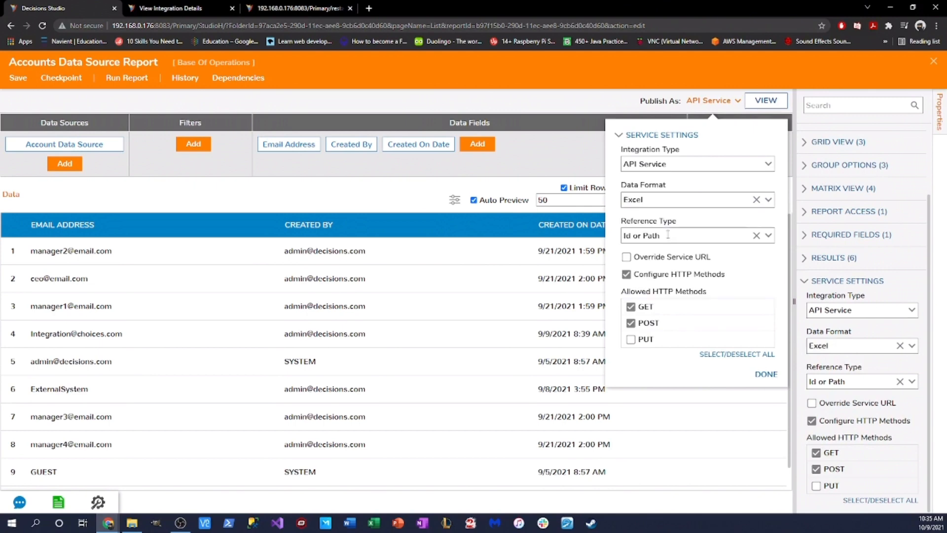
Step: Close the outdated integration details, raw JSON and REST results tabs
left_click(181, 10)
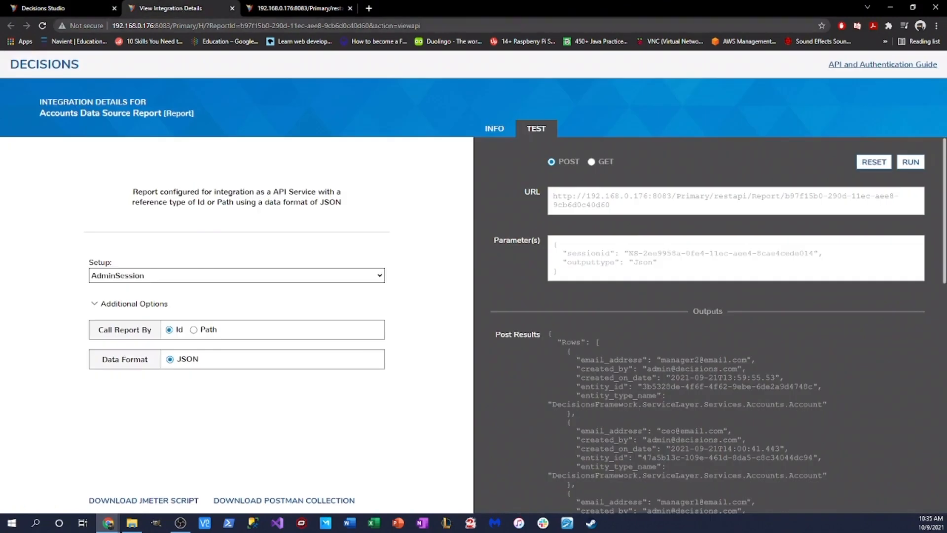
left_click(231, 8)
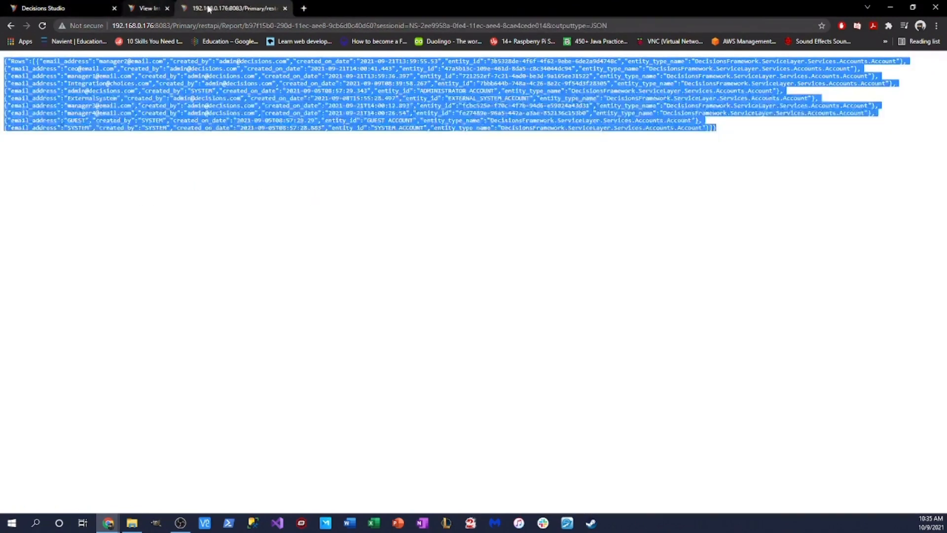
left_click(82, 6)
left_click(232, 8)
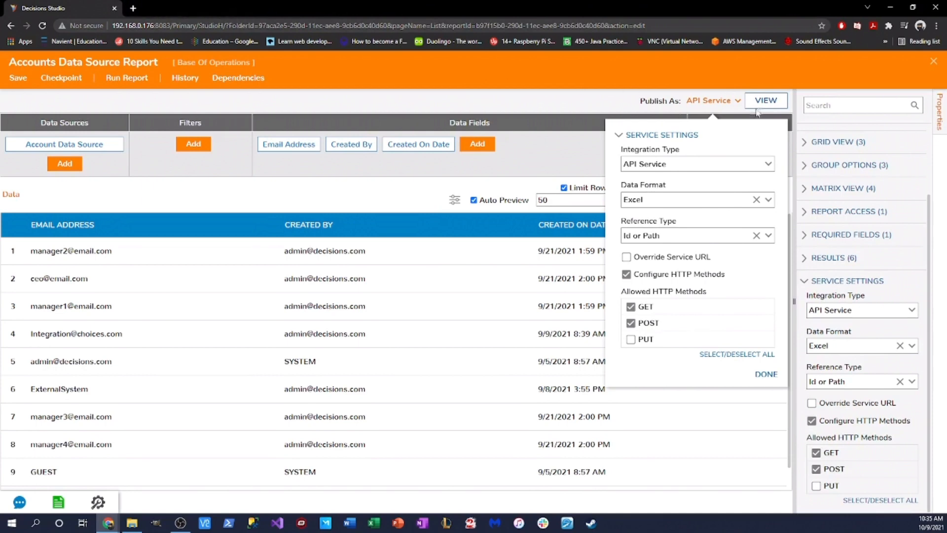
Step: Copy the updated GET URL and load it in a new tab to download the Excel file
left_click(772, 102)
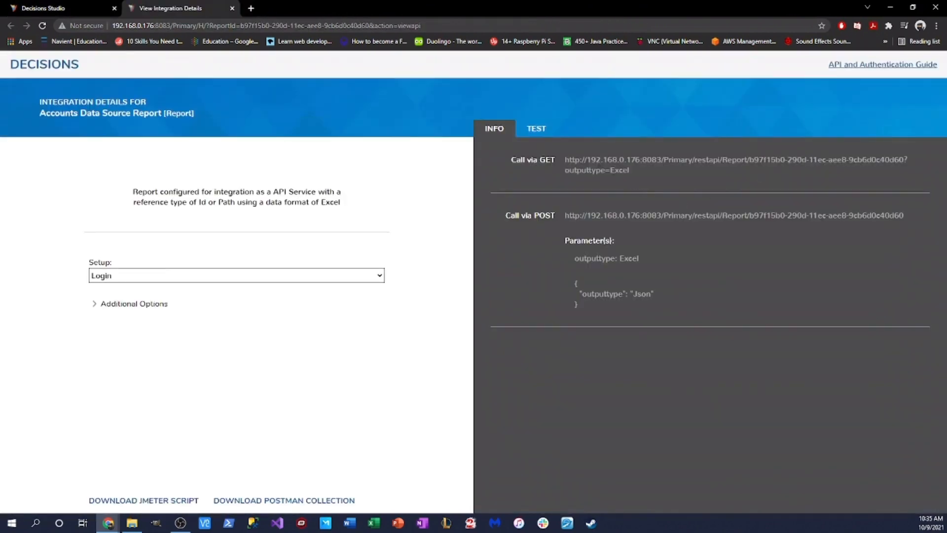
triple_click(691, 169)
key("ctrl+c")
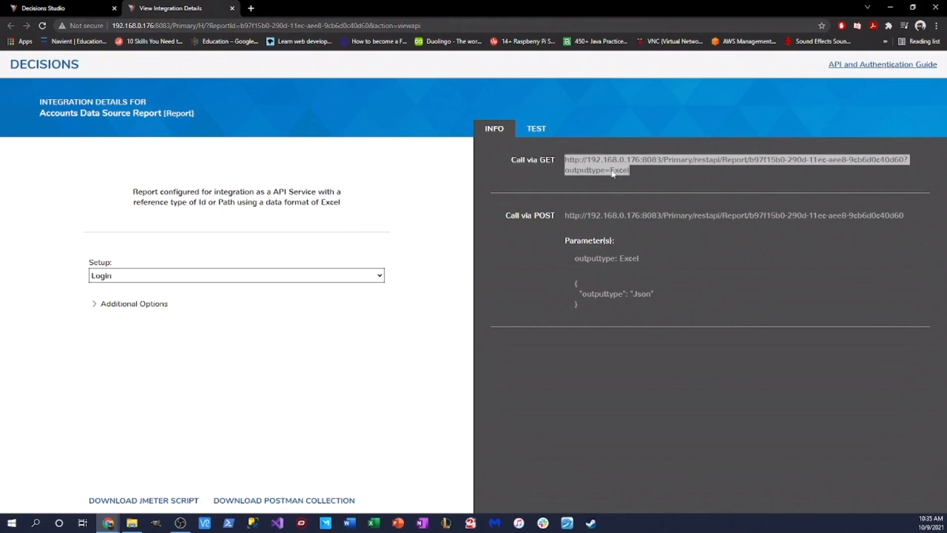
left_click(251, 8)
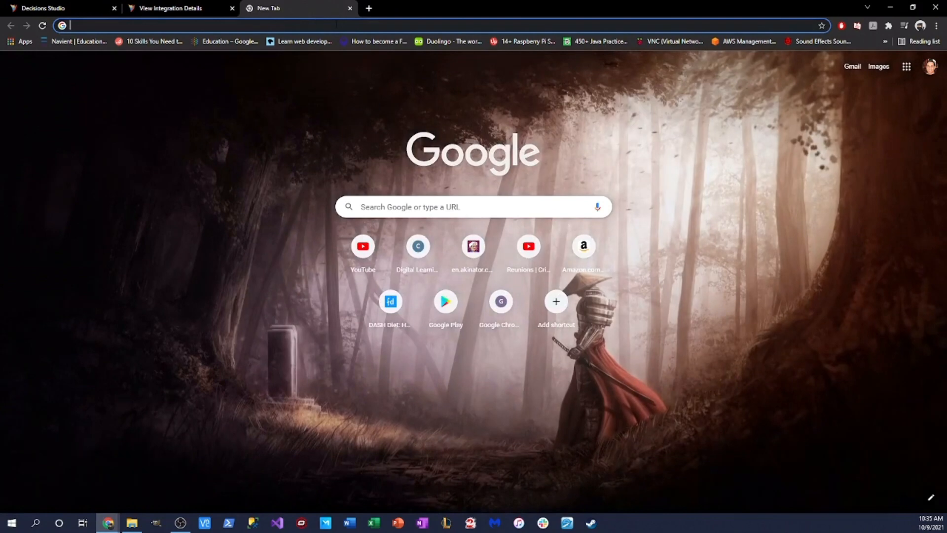
left_click(342, 26)
key("ctrl+v")
key("Return")
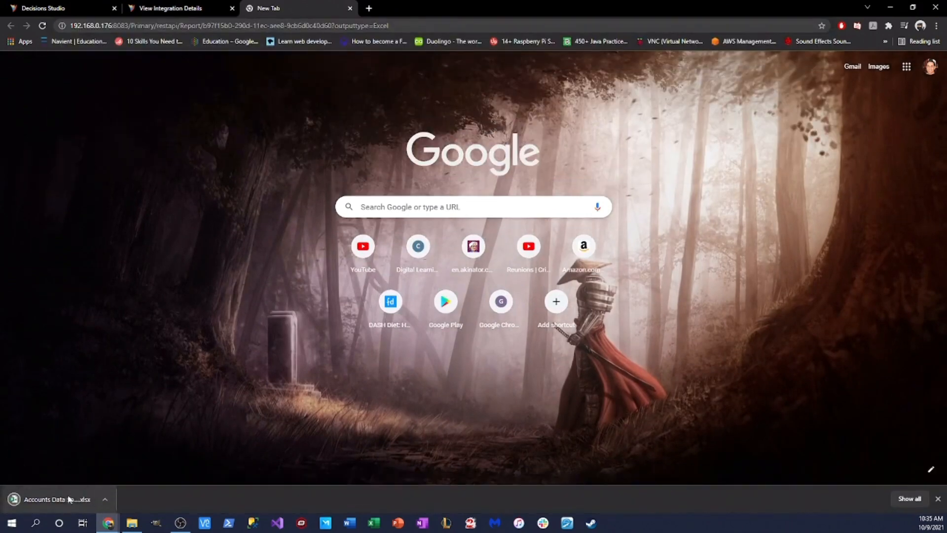
Step: Open the downloaded Excel report, widen columns C and A to show dates and emails, then close it
left_click(78, 505)
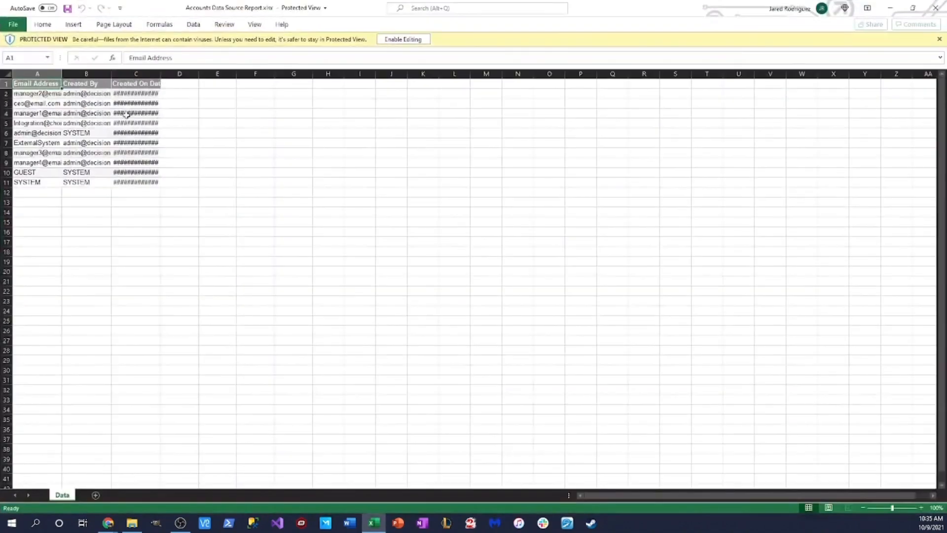
left_click_drag(160, 74, 281, 74)
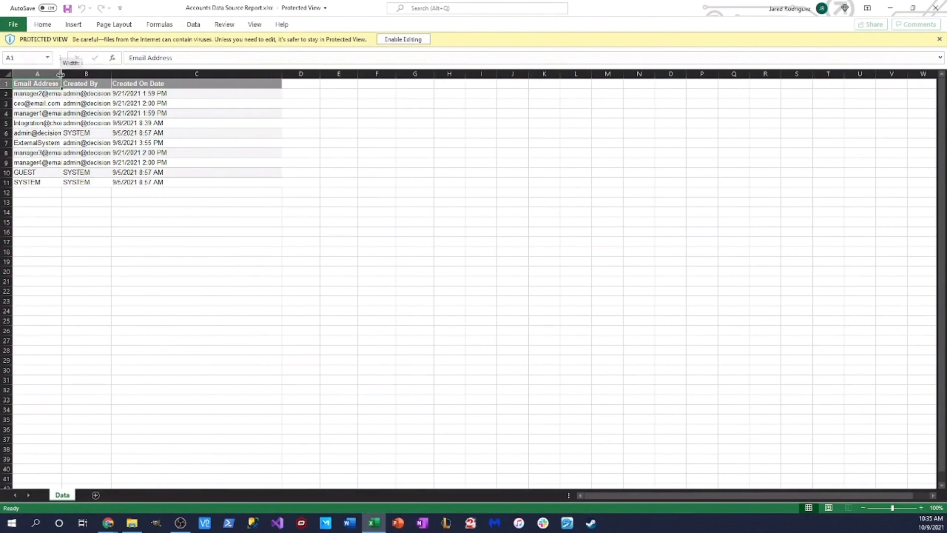
left_click_drag(60, 73, 115, 74)
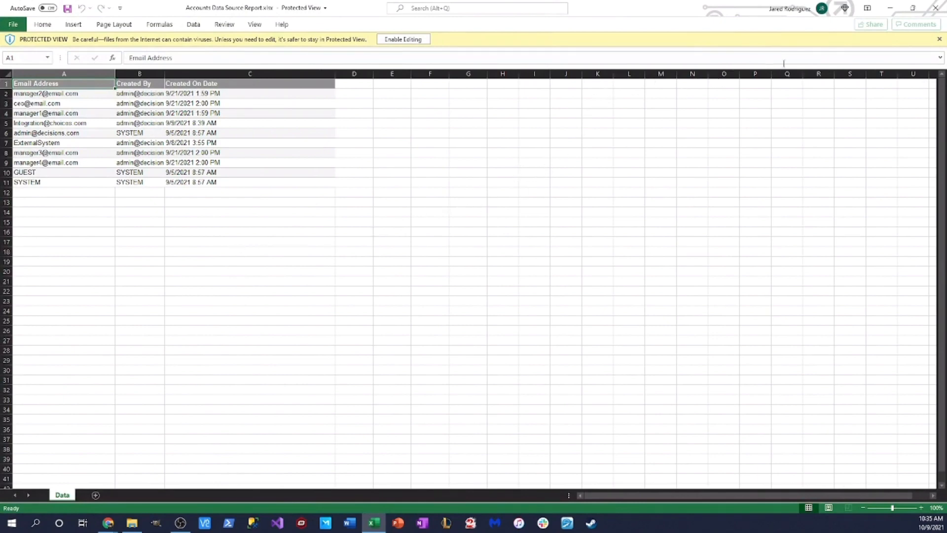
left_click(934, 9)
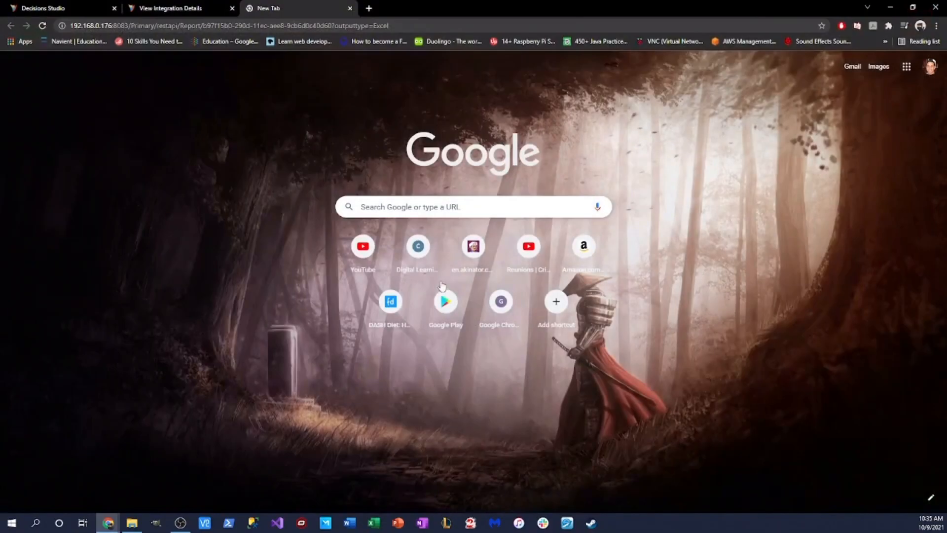
Step: Close the New Tab and integration details tabs, then run and close the report preview
left_click(350, 8)
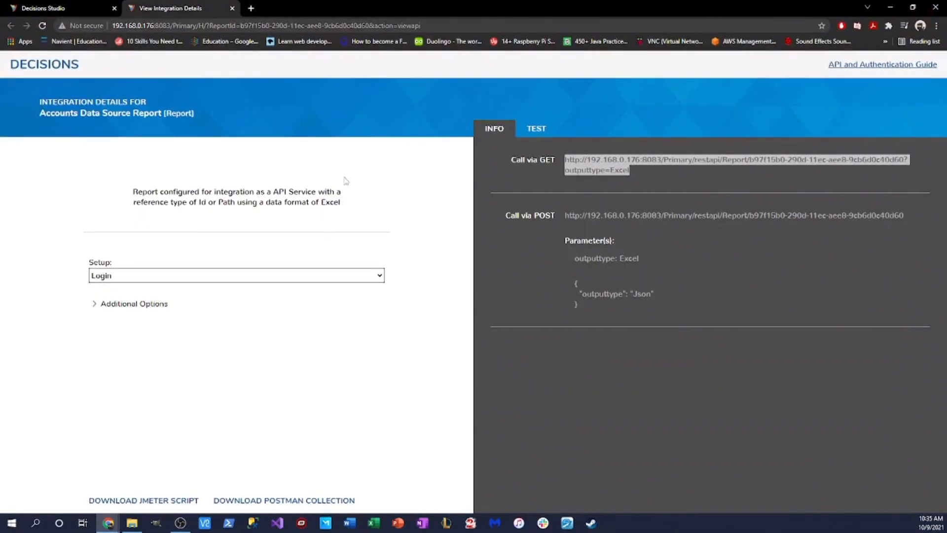
left_click(232, 8)
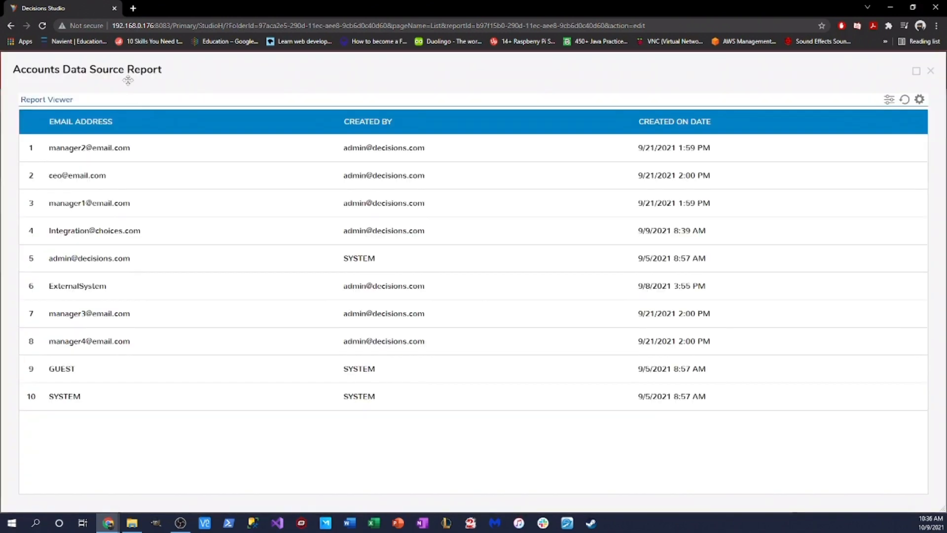
left_click(126, 78)
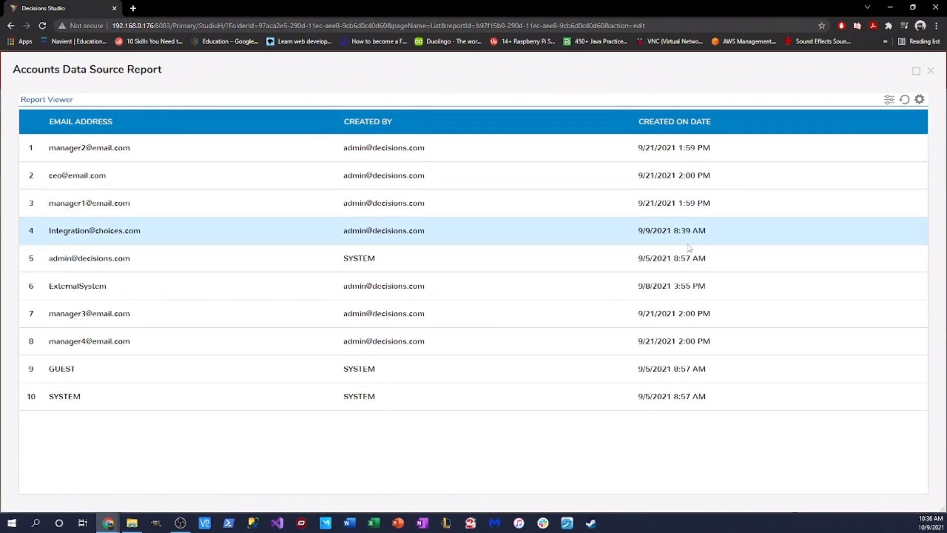
left_click(931, 72)
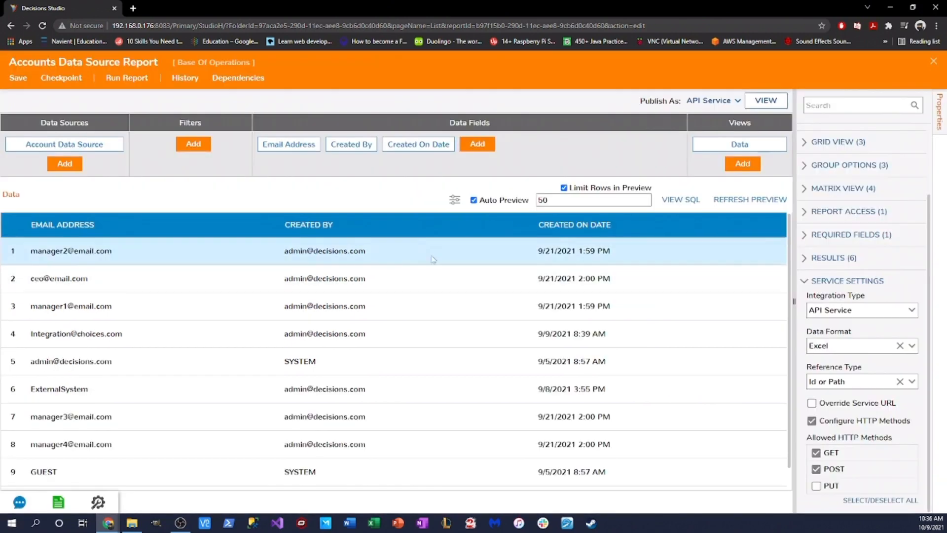
Step: Set the report's Integration Type to User Interface and confirm
left_click(717, 105)
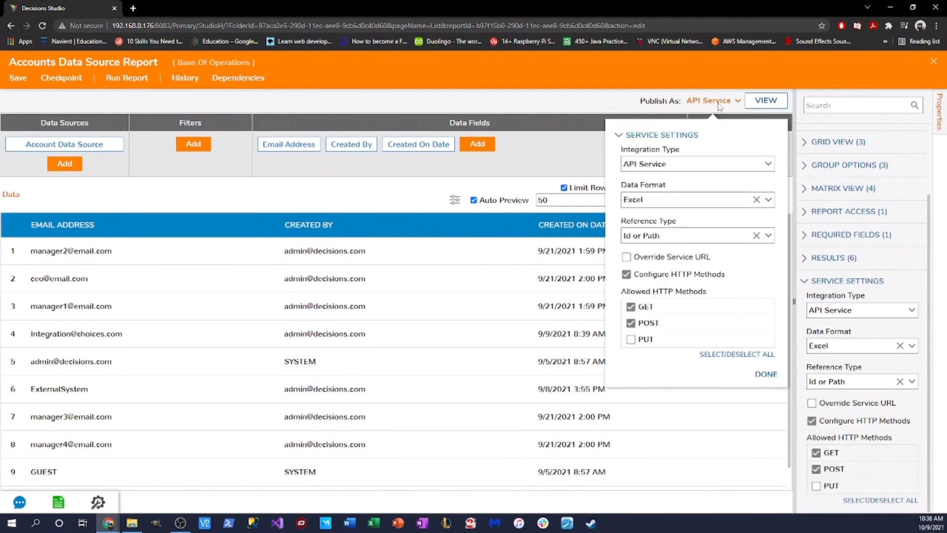
left_click(769, 163)
left_click(696, 197)
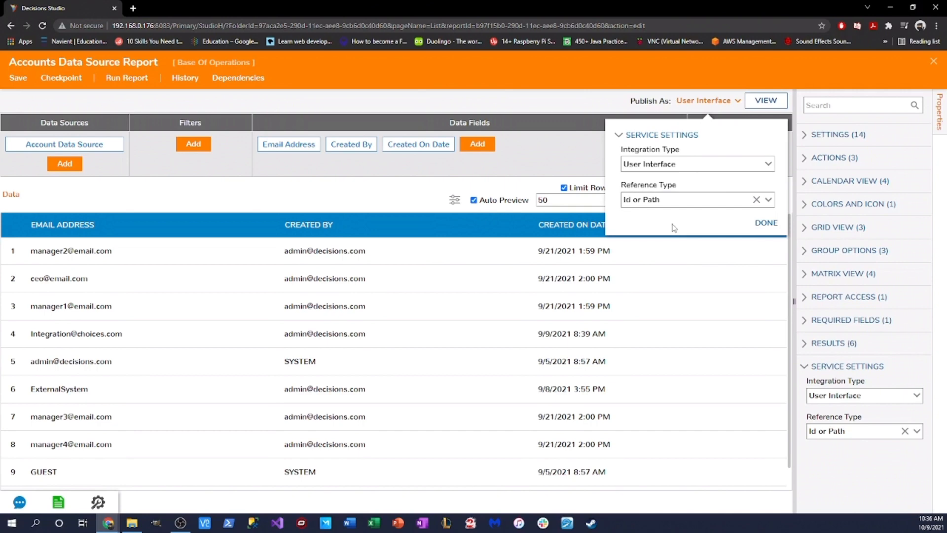
left_click(766, 222)
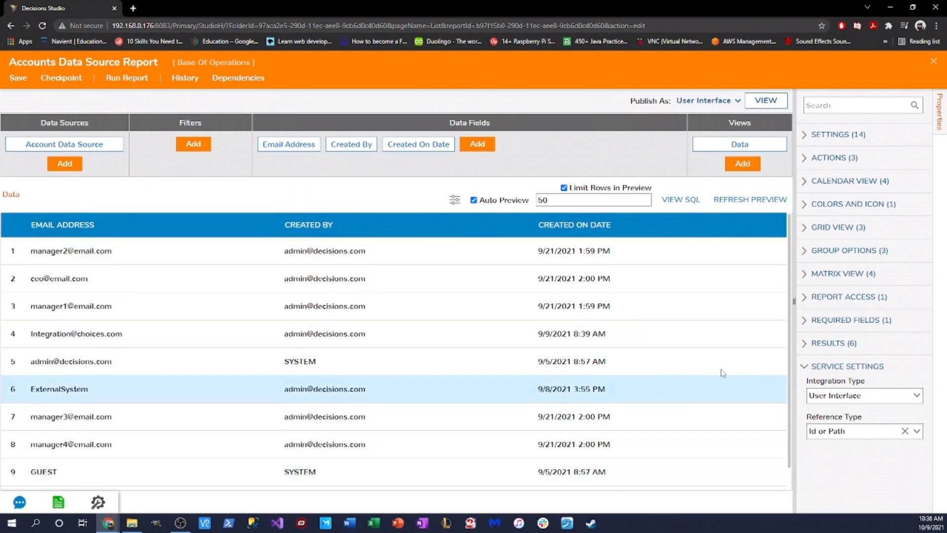
Step: Open the chromeless report URL from the integration details, then close both tabs
left_click(766, 100)
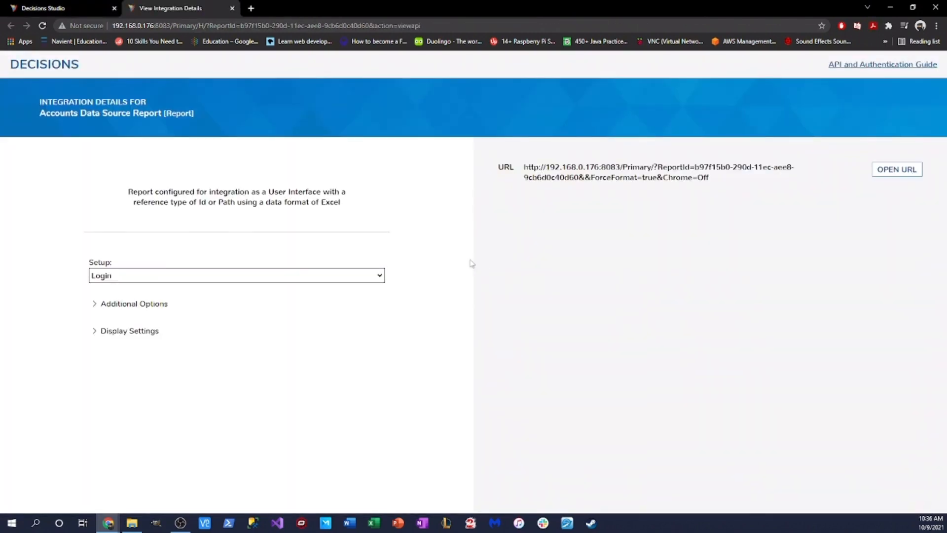
left_click(896, 169)
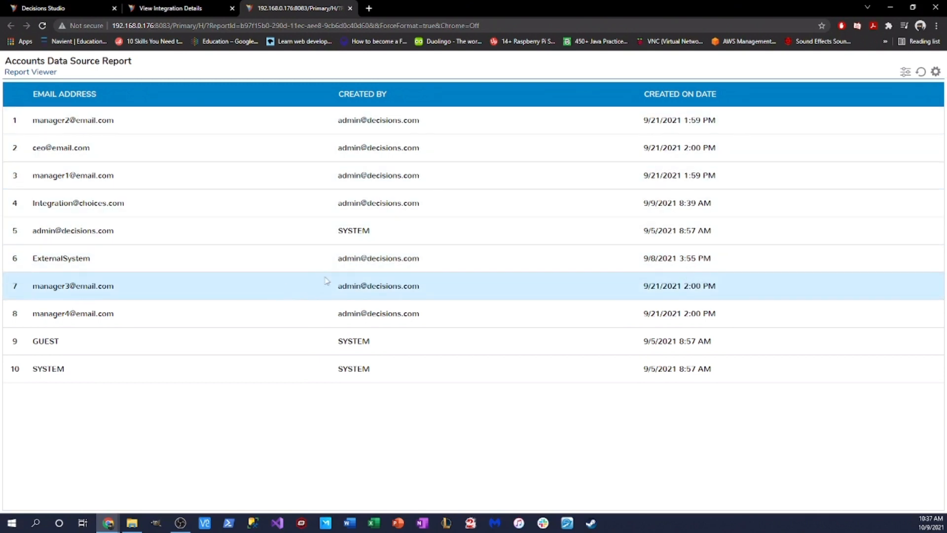
left_click(350, 8)
left_click(232, 8)
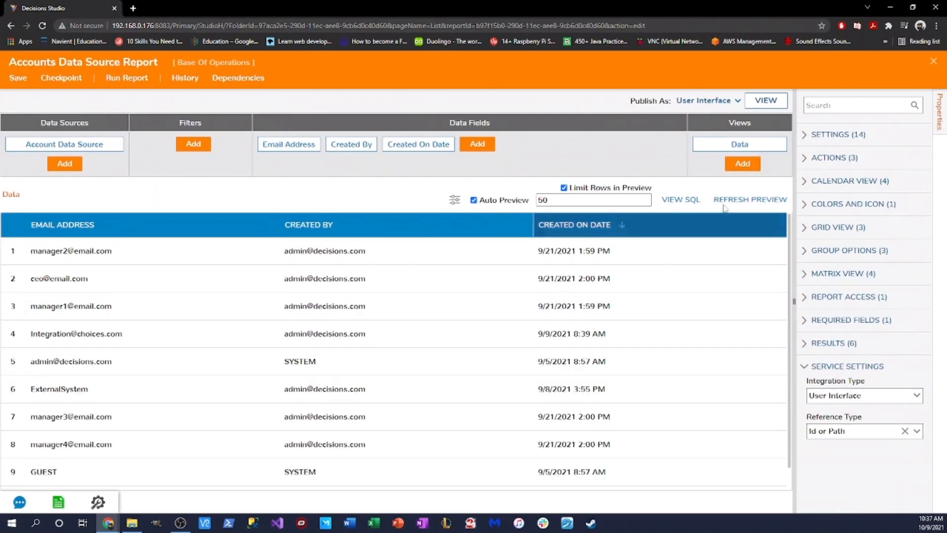
Step: Check the integration type remains User Interface and close the report to Base Of Operations
left_click(703, 100)
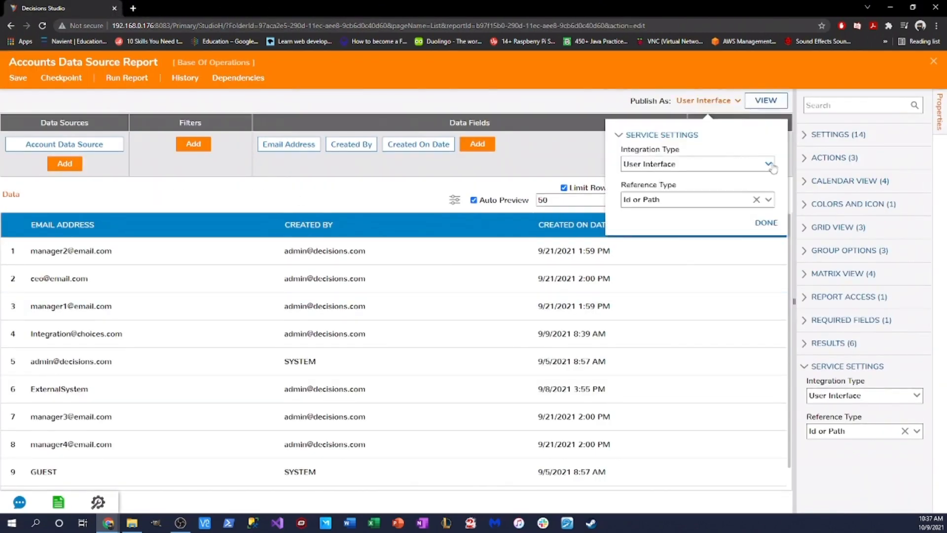
left_click(694, 165)
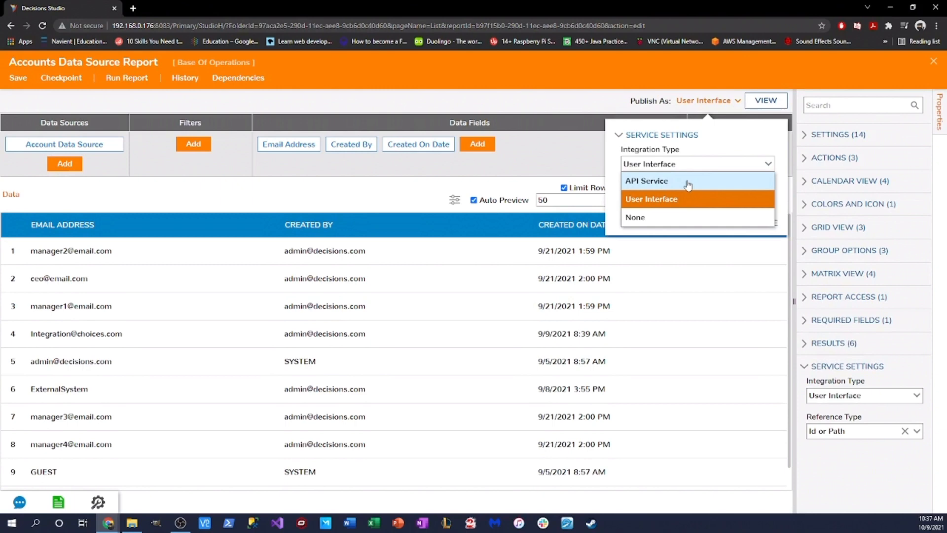
left_click(515, 94)
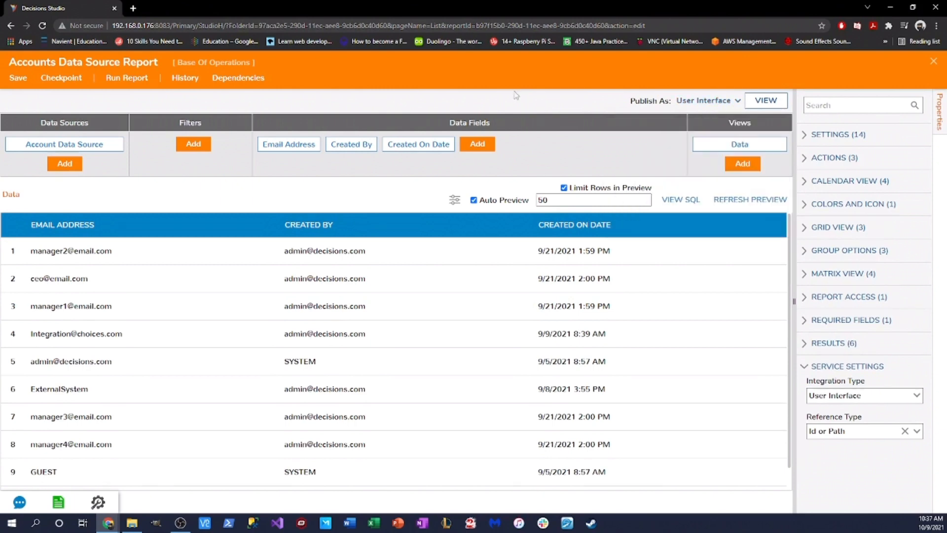
left_click(933, 63)
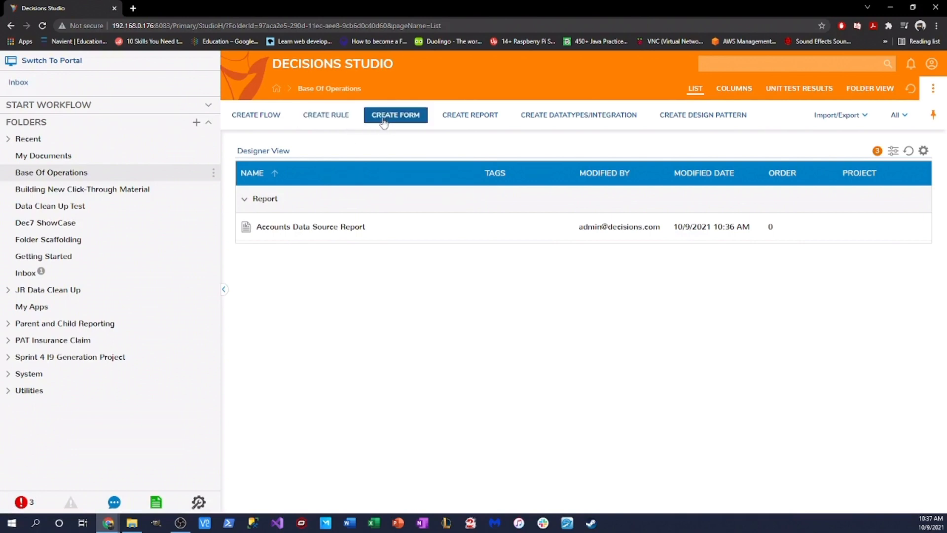
Step: Create a new page named 'Accounts Page'
left_click(383, 121)
left_click(572, 173)
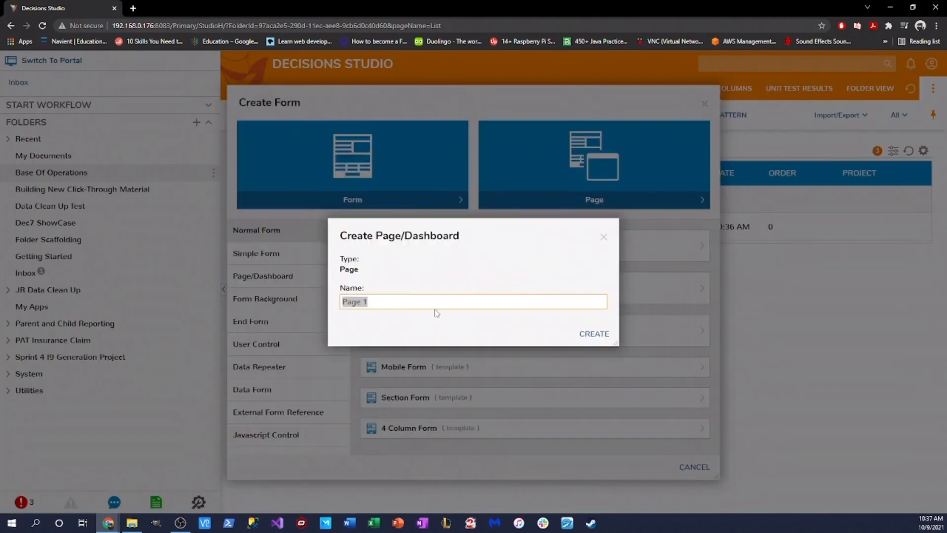
type("Accounts Page")
key("Return")
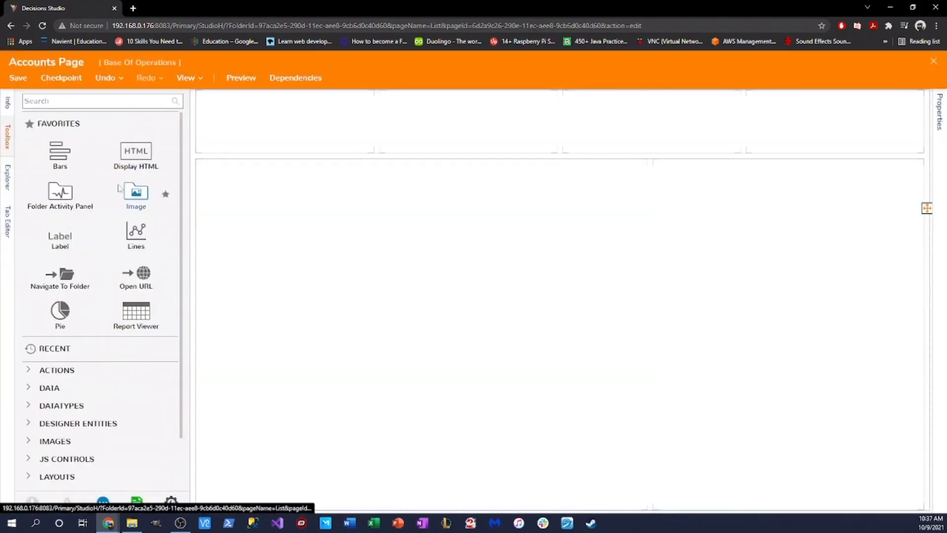
Step: Place a Report Viewer in the left cell and pick Accounts Data Source Report for it
left_click_drag(130, 315, 365, 279)
left_click(548, 335)
left_click(852, 265)
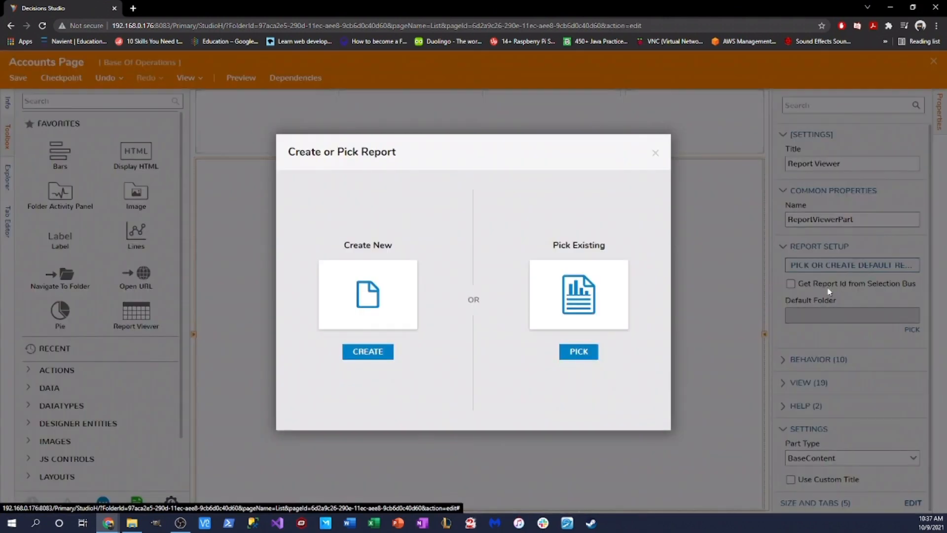
left_click(585, 349)
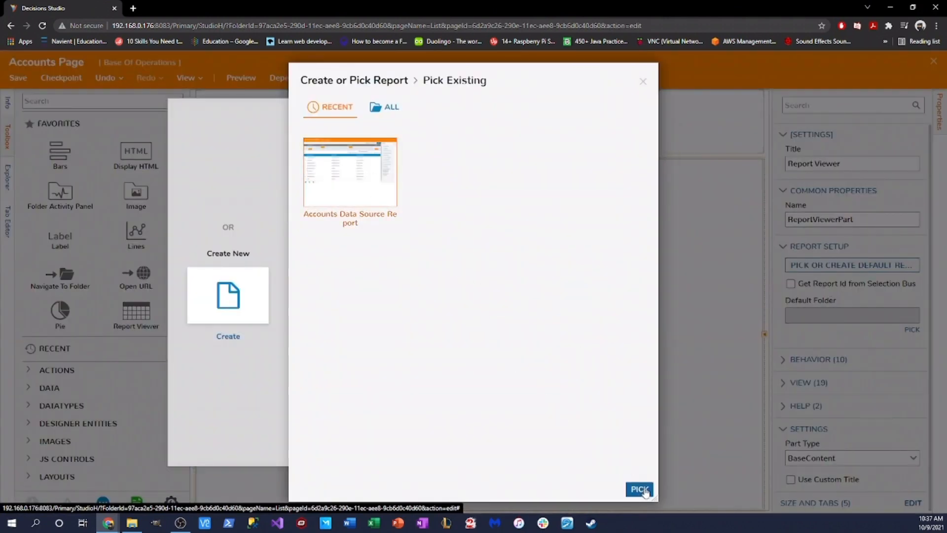
left_click(639, 488)
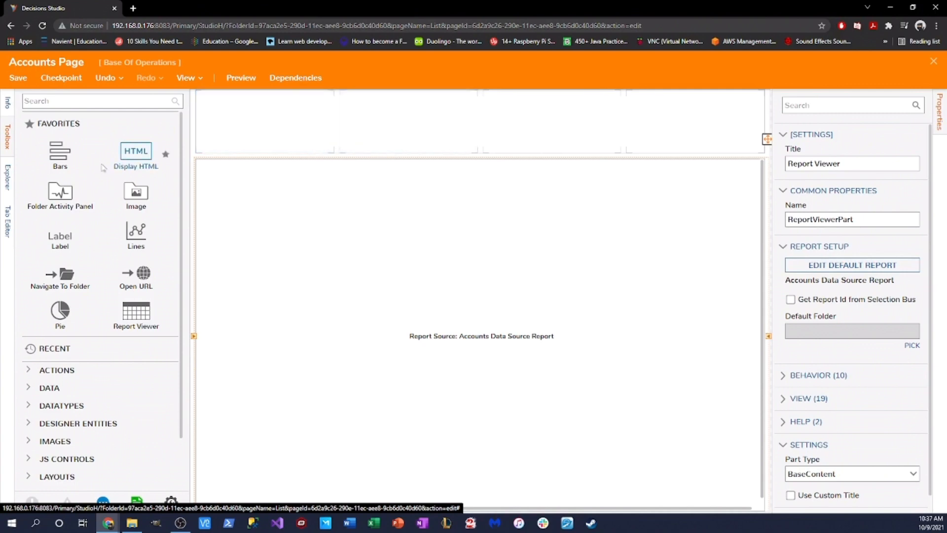
Step: Add a label to the top-left cell, turn off the form font, and give it a 36 px bold font
left_click_drag(59, 239, 279, 126)
left_click(336, 121)
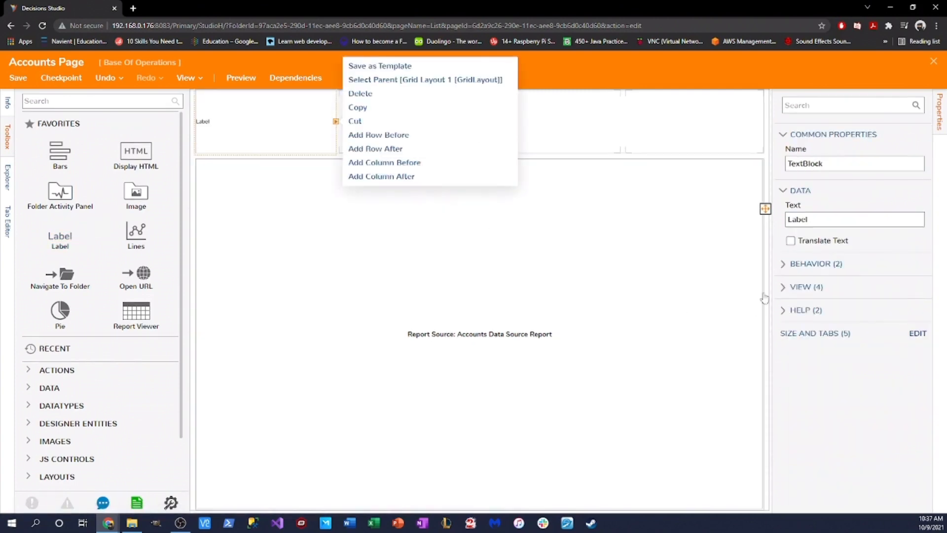
left_click(589, 141)
left_click(328, 137)
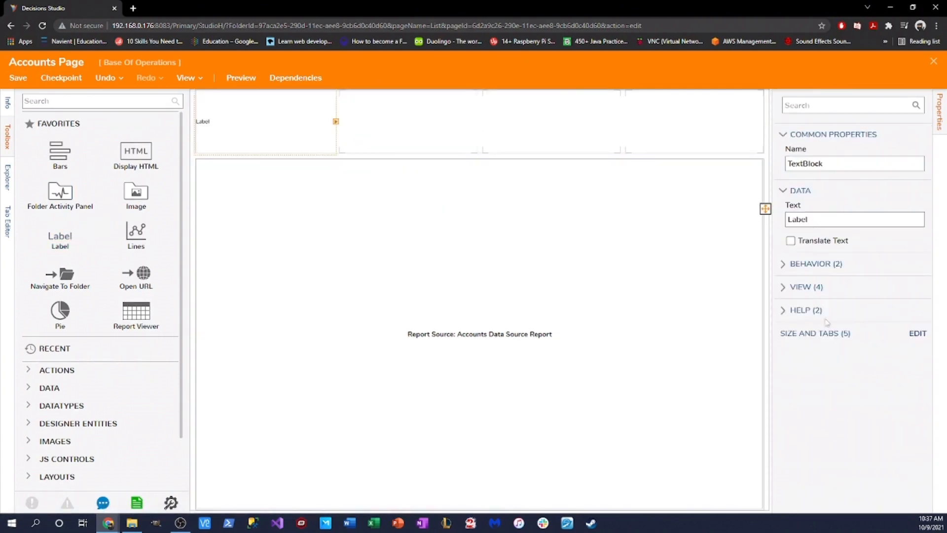
left_click(791, 338)
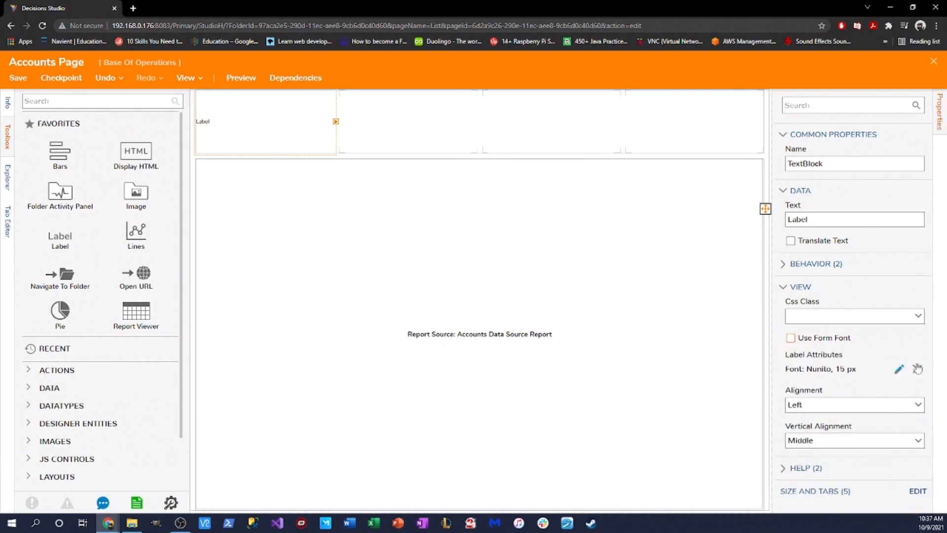
left_click(899, 369)
left_click_drag(405, 271, 335, 282)
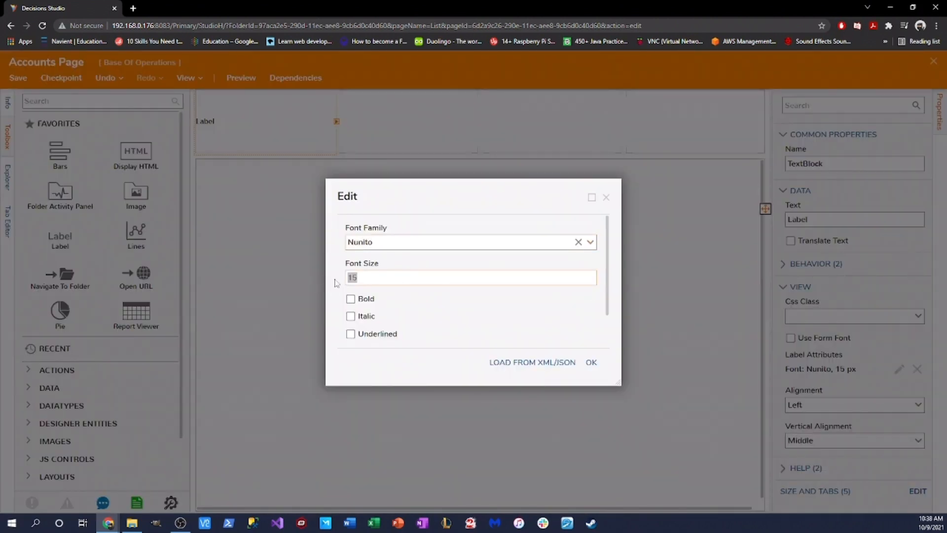
type("36")
left_click(350, 299)
left_click(591, 362)
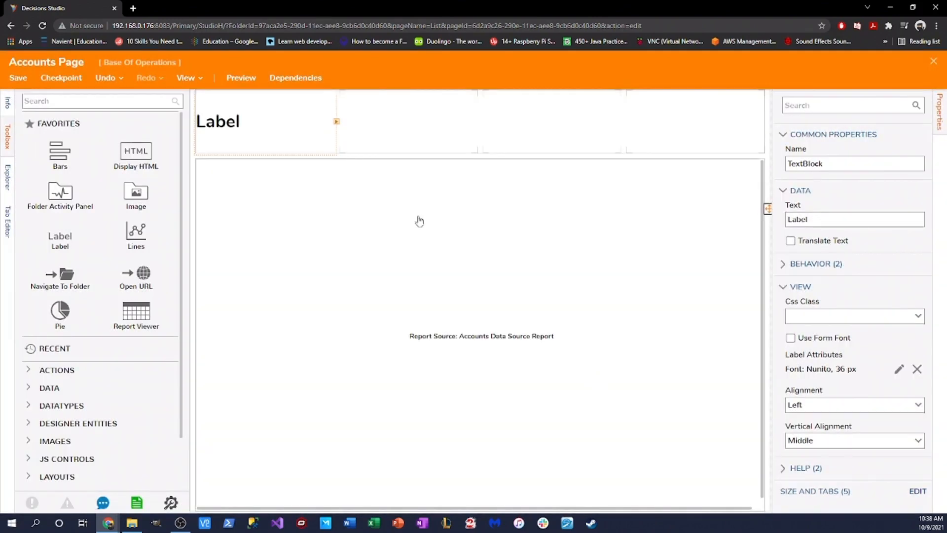
Step: Set the label text to 'My Accounts Dashboard Whoohoo!' and widen it across the next column
left_click_drag(832, 219, 653, 225)
type("M")
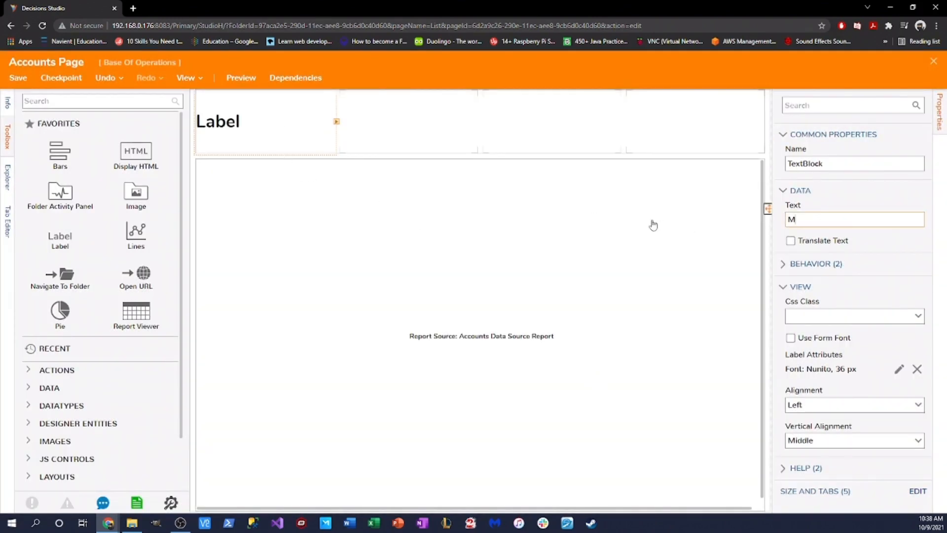
type("y Accounts Dashboard Whooho")
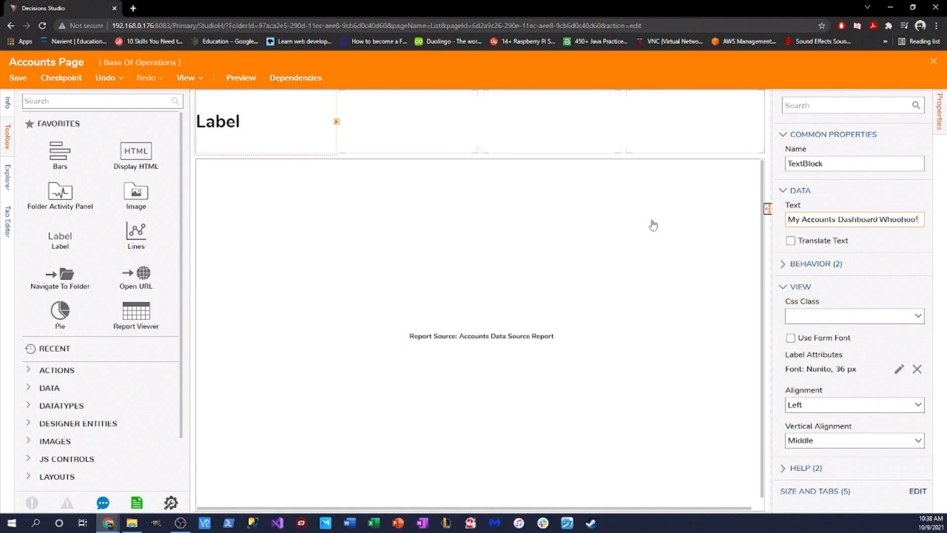
type("o!")
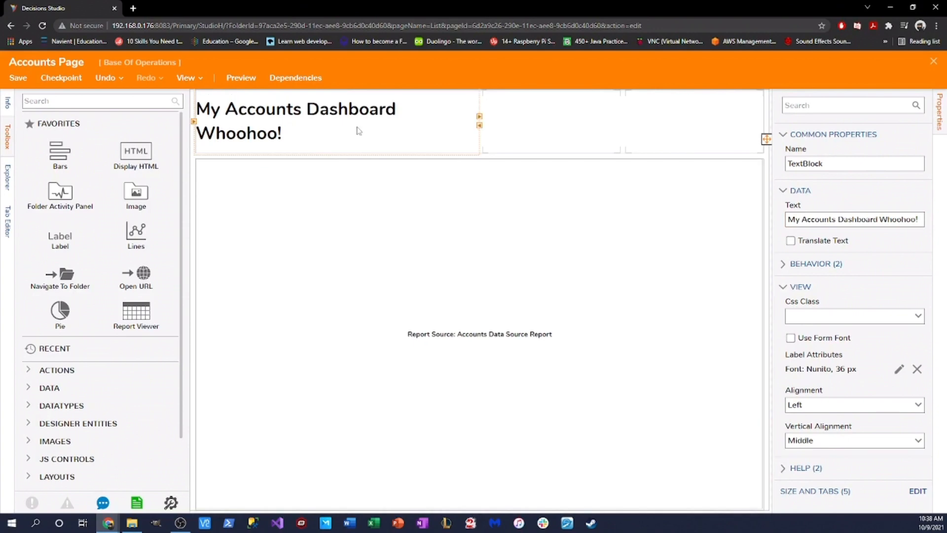
left_click(479, 116)
left_click(480, 117)
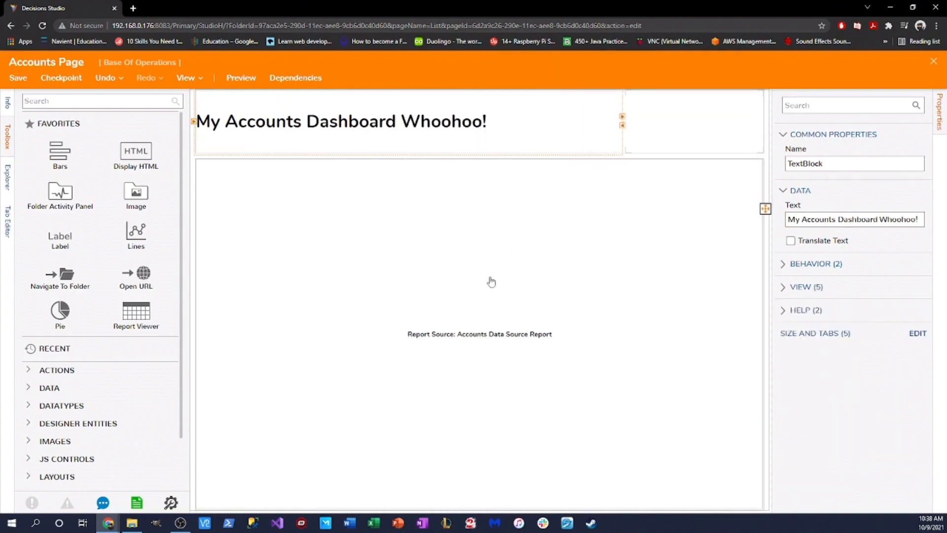
left_click(696, 207)
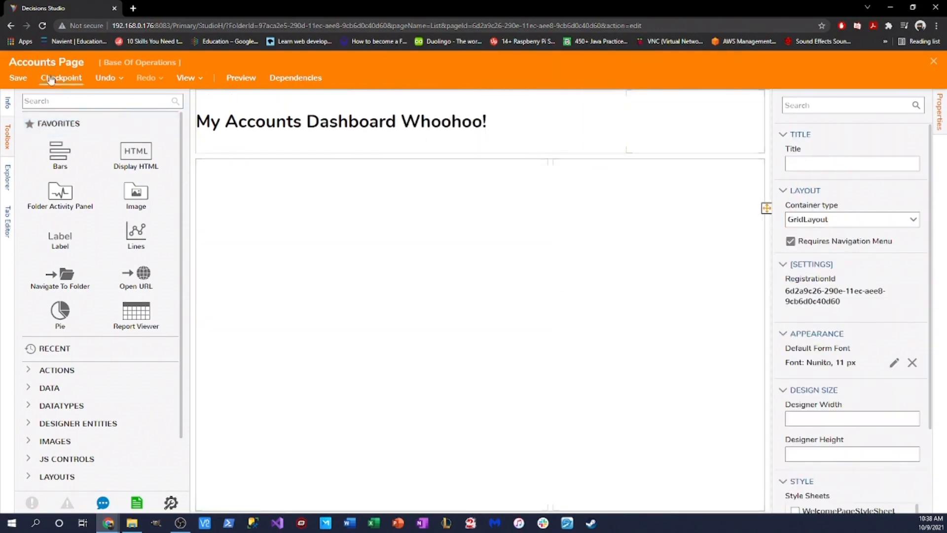
Step: Save the page and close the page designer
left_click(18, 79)
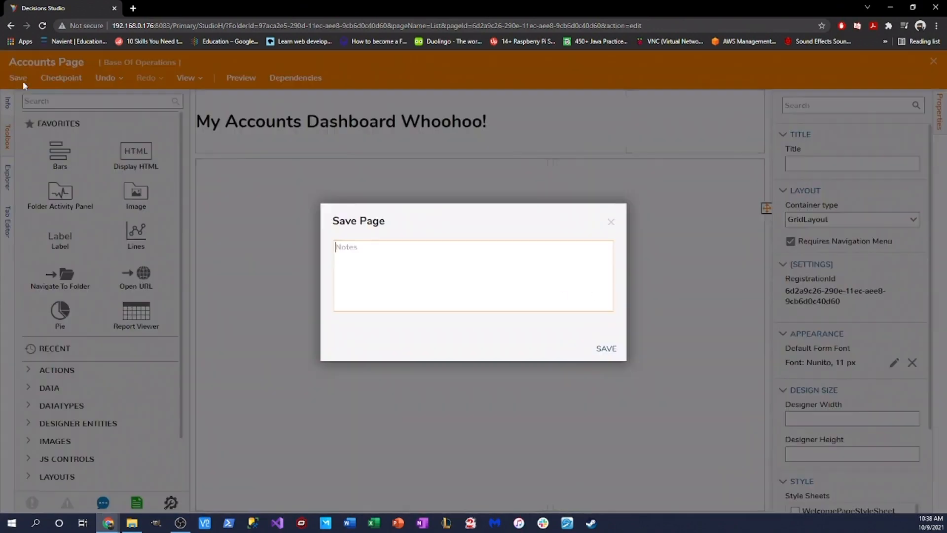
left_click(606, 349)
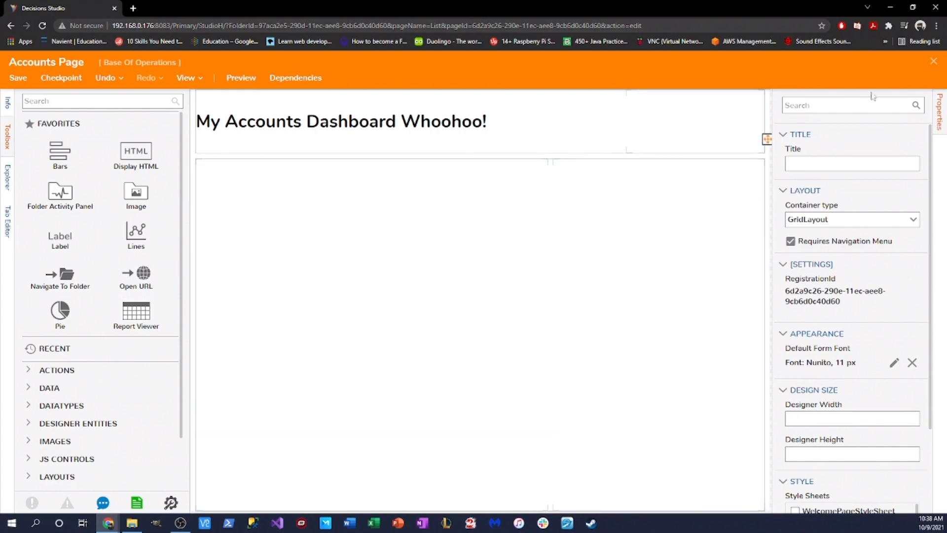
left_click(932, 63)
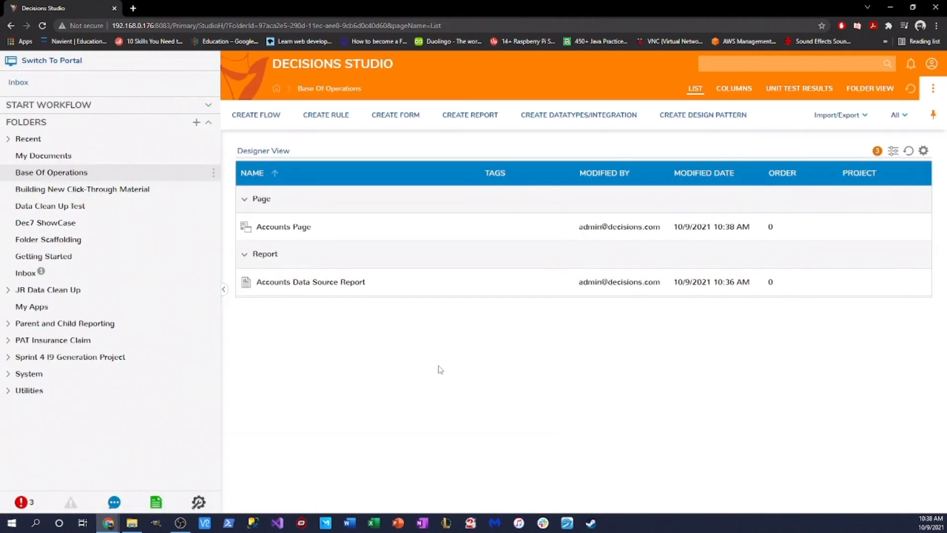
Step: Create a plain folder under Base Of Operations named 'Accoutns Dashboard Folde'
left_click(213, 172)
left_click(267, 159)
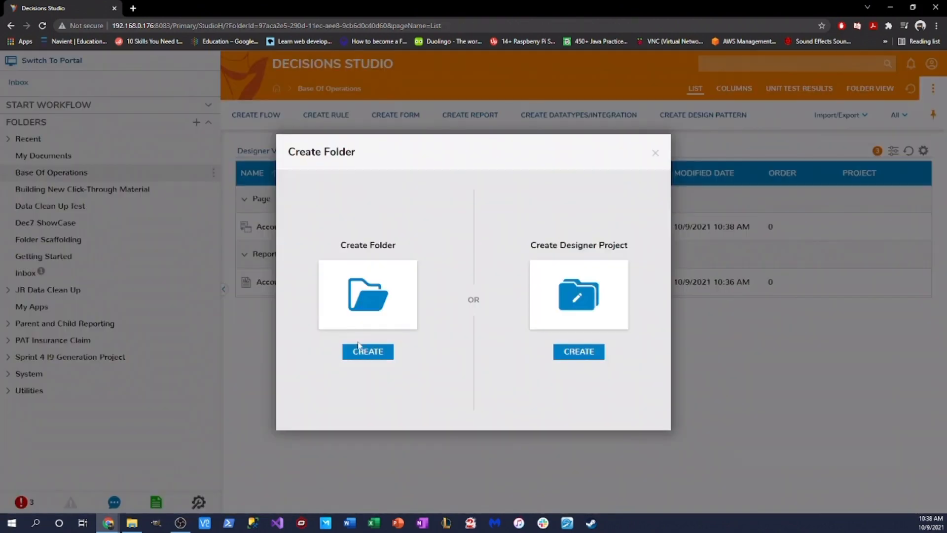
left_click(368, 352)
type("Accoutns")
type(" Dashboard Folder")
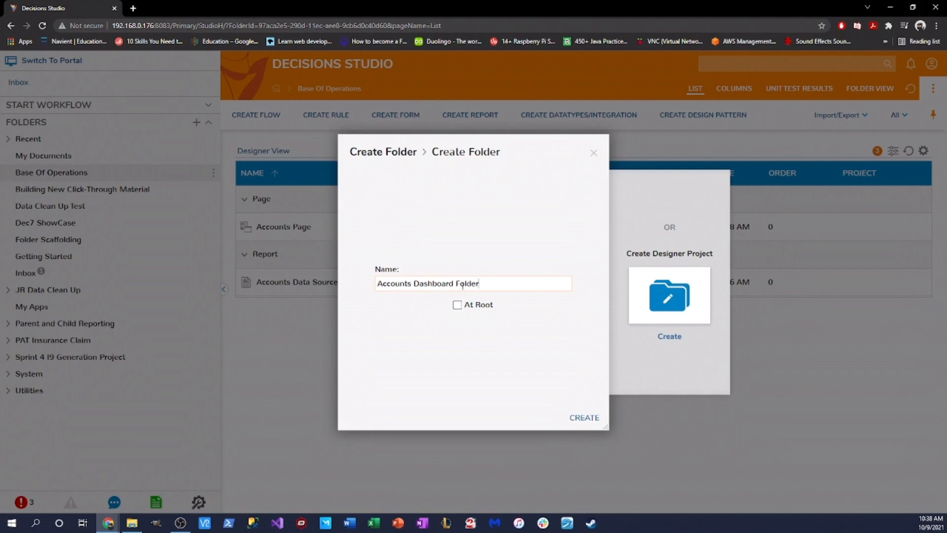
left_click(586, 418)
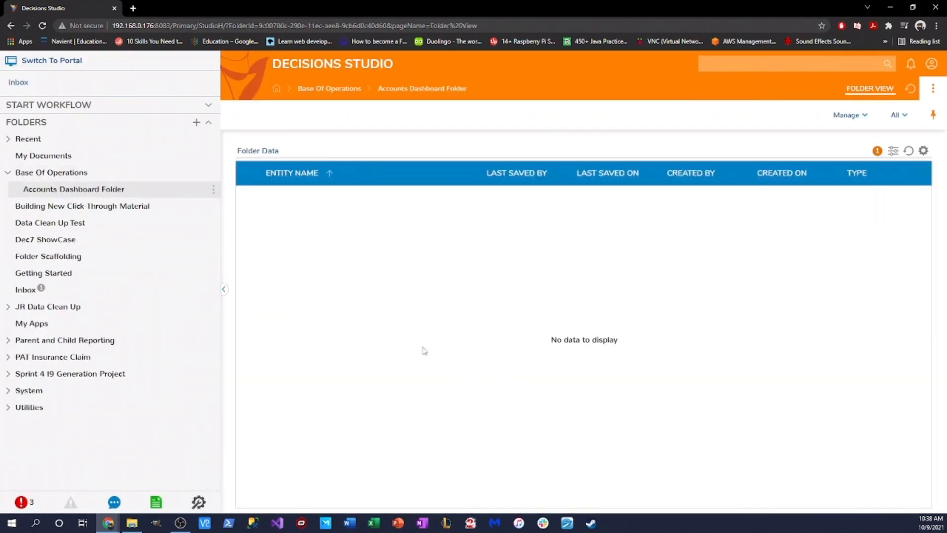
Step: Assign Accounts Page as the folder's page dashboard, save, and open the folder
left_click(51, 172)
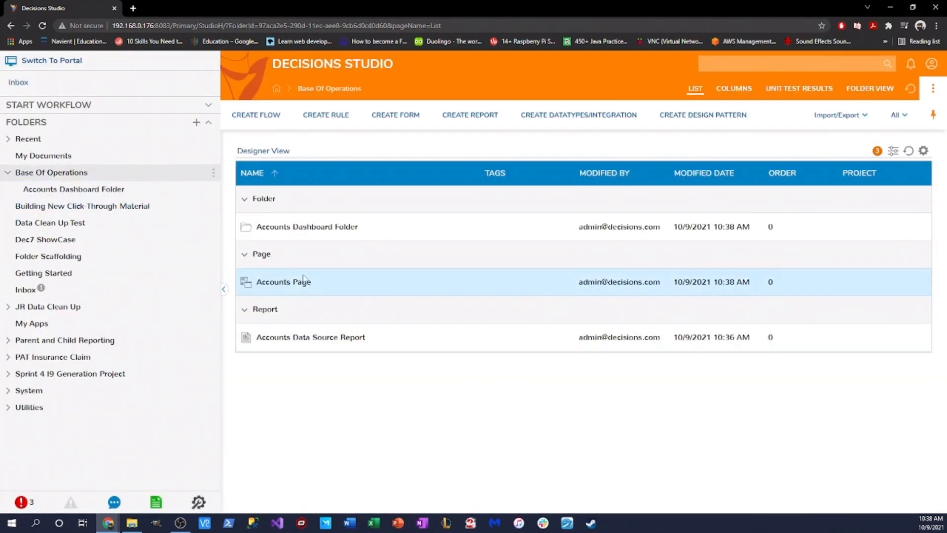
right_click(352, 228)
mouse_move(399, 246)
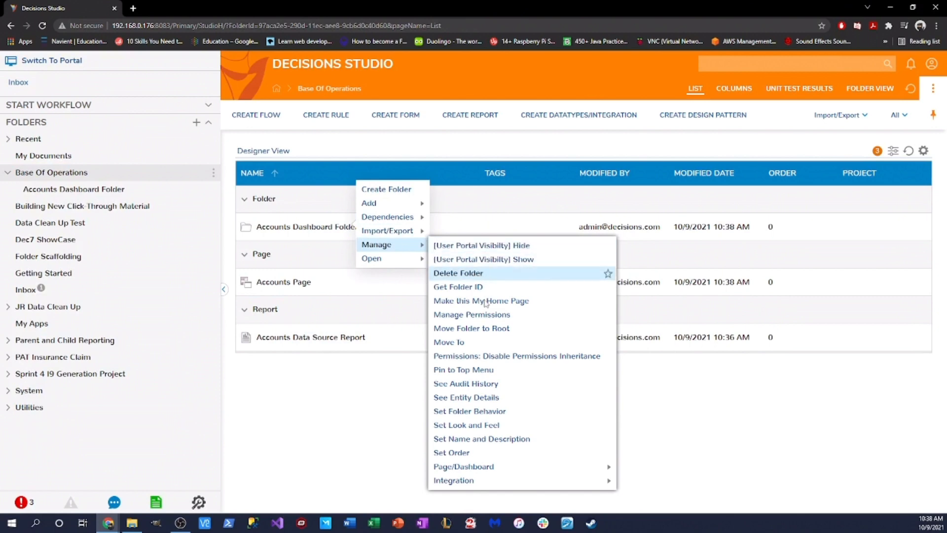
mouse_move(511, 466)
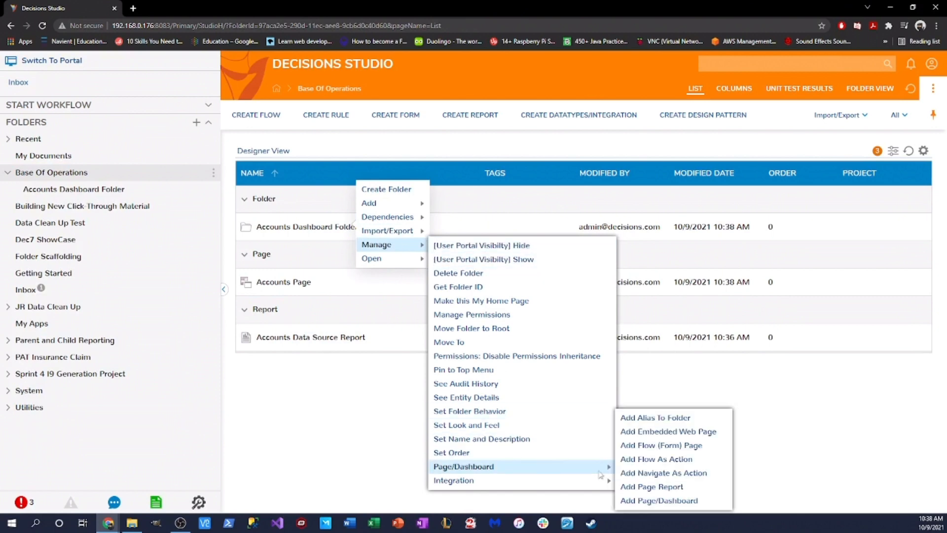
left_click(656, 500)
left_click(443, 235)
left_click(317, 184)
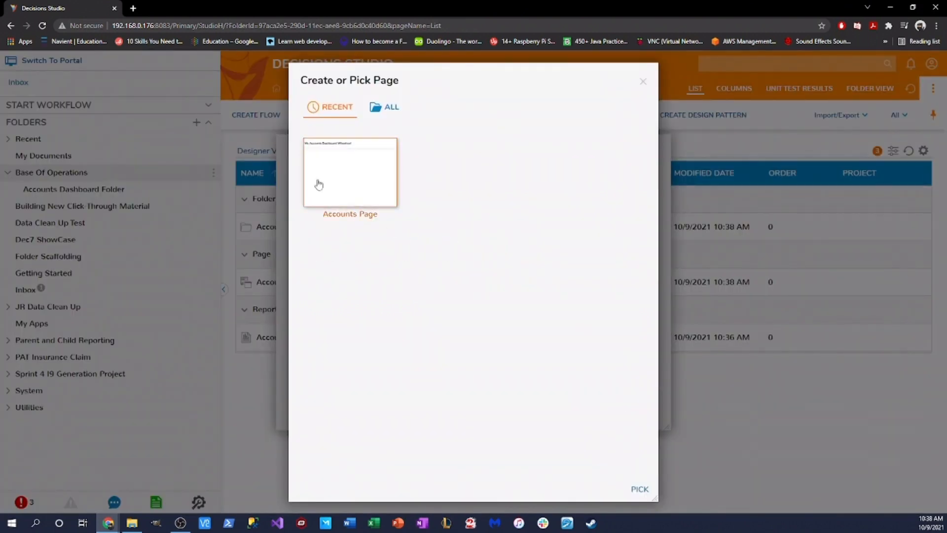
left_click(639, 489)
left_click(635, 406)
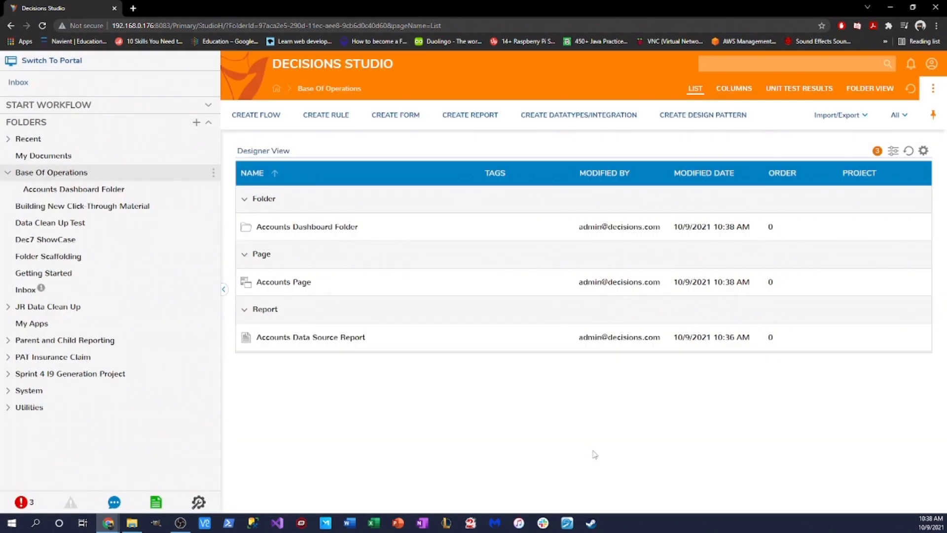
left_click(353, 227)
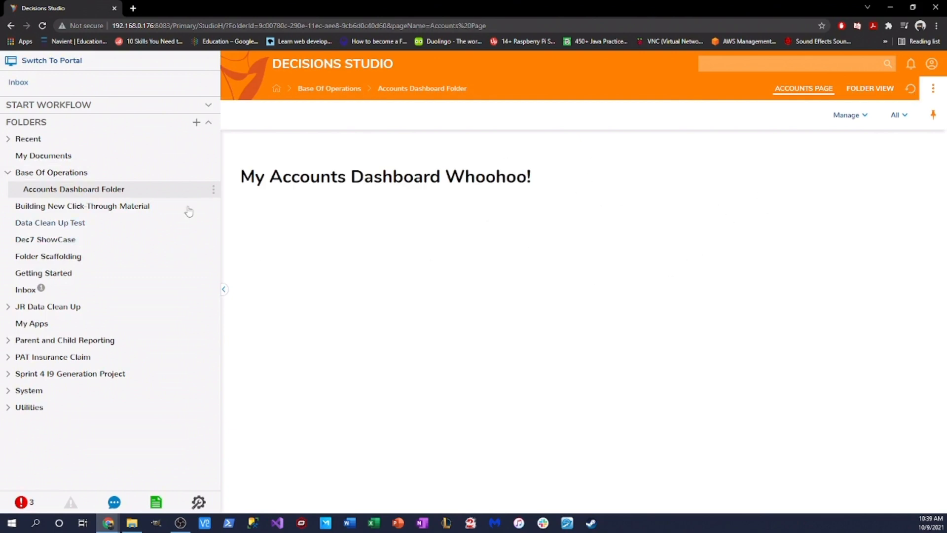
Step: Glance at the Accounts Data Source Report, then open the Accounts Page for editing
left_click(57, 175)
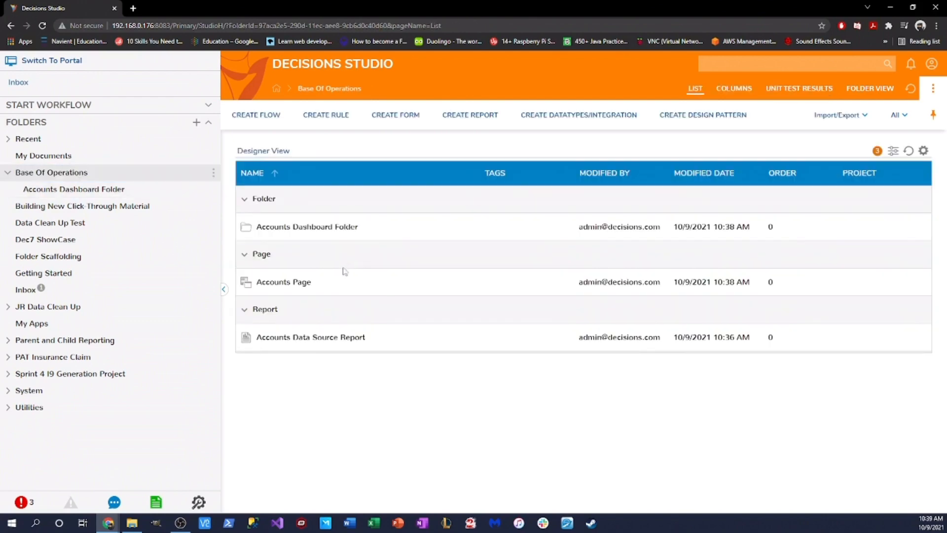
left_click(296, 337)
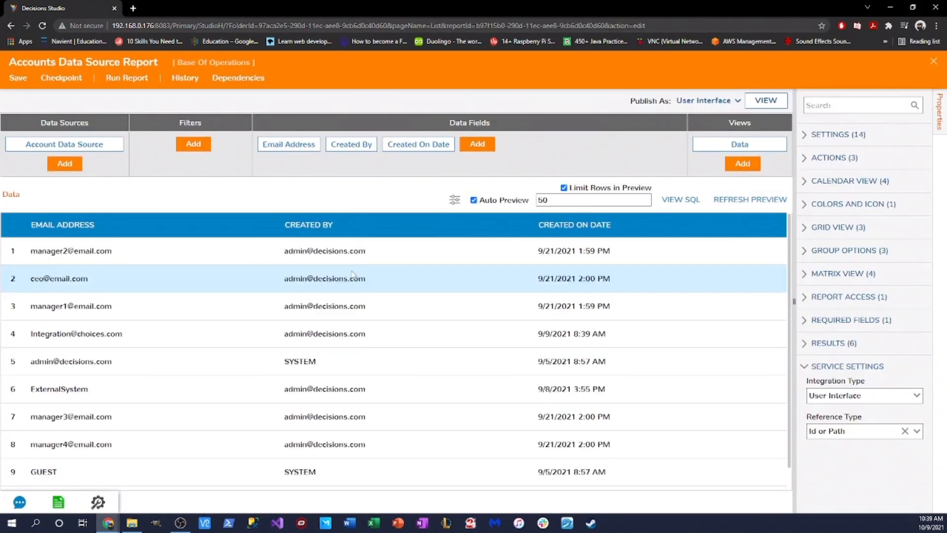
left_click(933, 61)
left_click(276, 282)
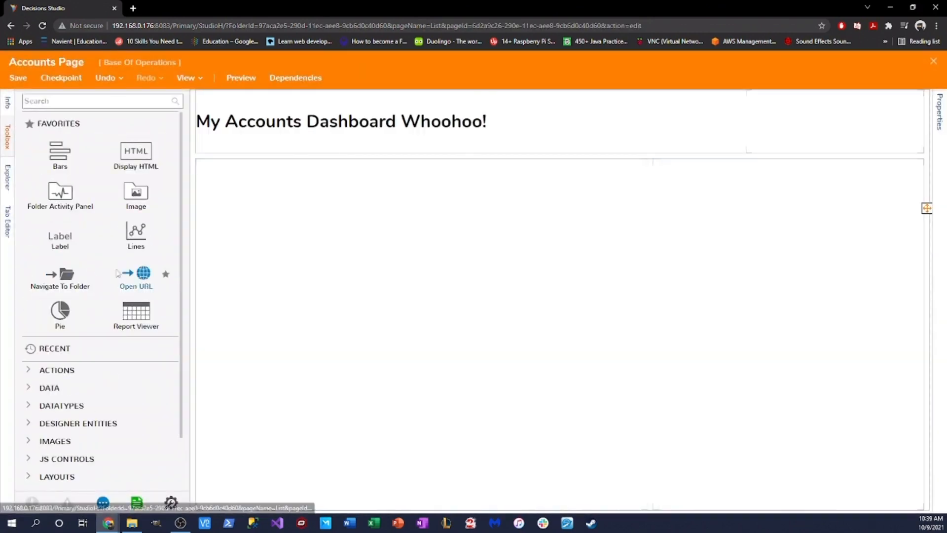
Step: Add a full-width report viewer below the heading showing the Accounts Data Source Report
left_click_drag(140, 323, 597, 324)
left_click(549, 335)
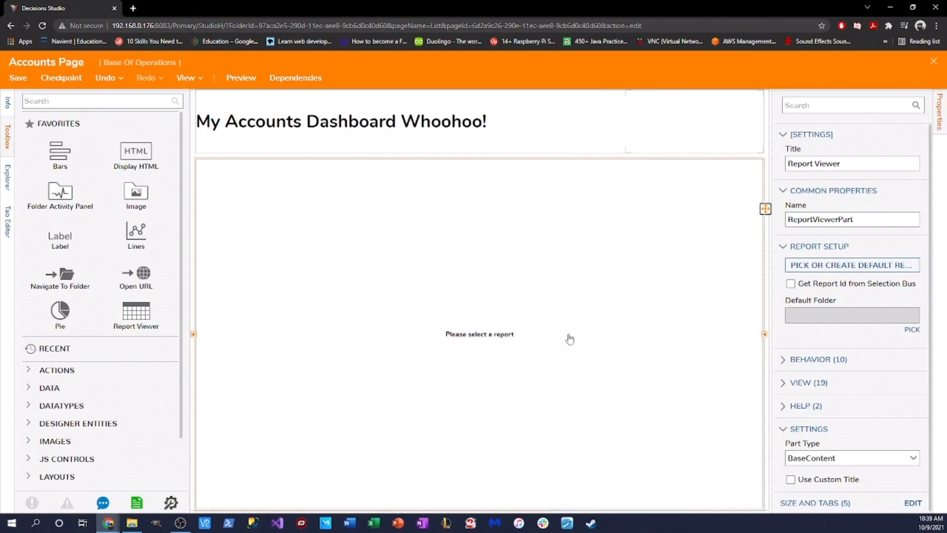
left_click(831, 266)
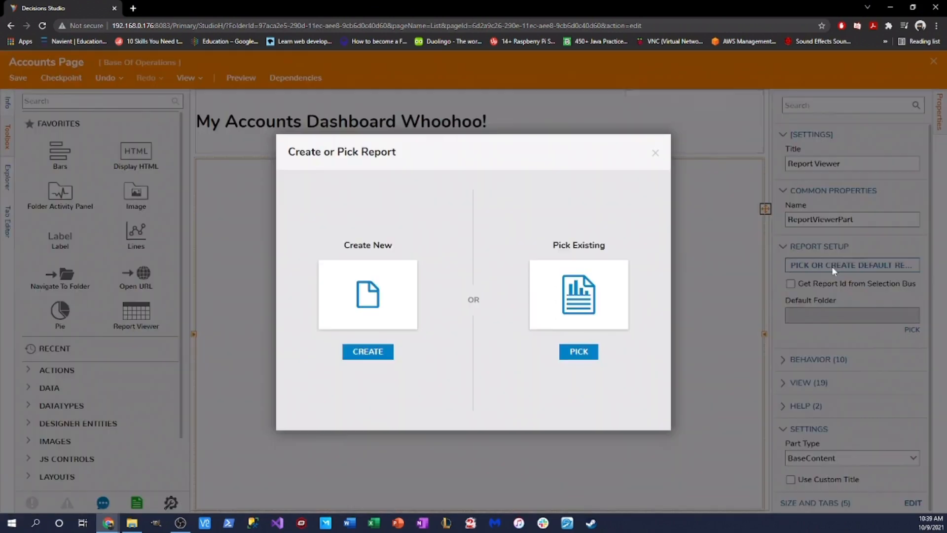
left_click(588, 352)
left_click(639, 489)
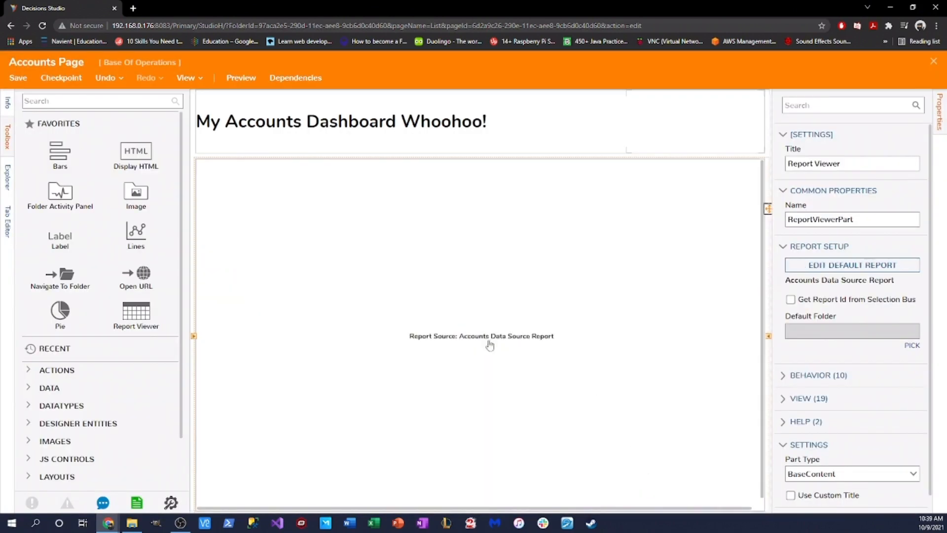
Step: Save the Accounts Page, close the designer, and open the Accounts Dashboard Folder
left_click(19, 78)
left_click(606, 348)
left_click(933, 61)
left_click(296, 227)
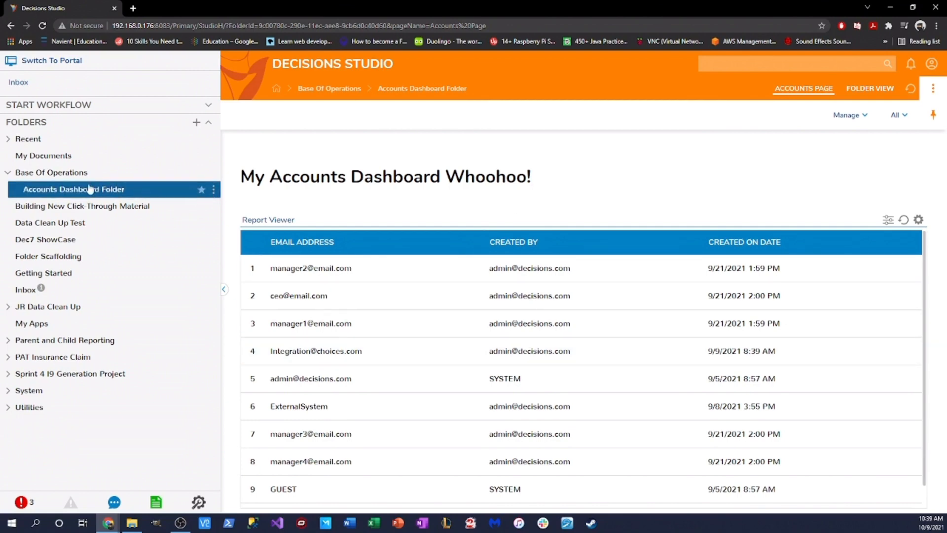
Step: Return to Base Of Operations and open the Accounts Dashboard Folder's Manage > Integration menu
left_click(72, 176)
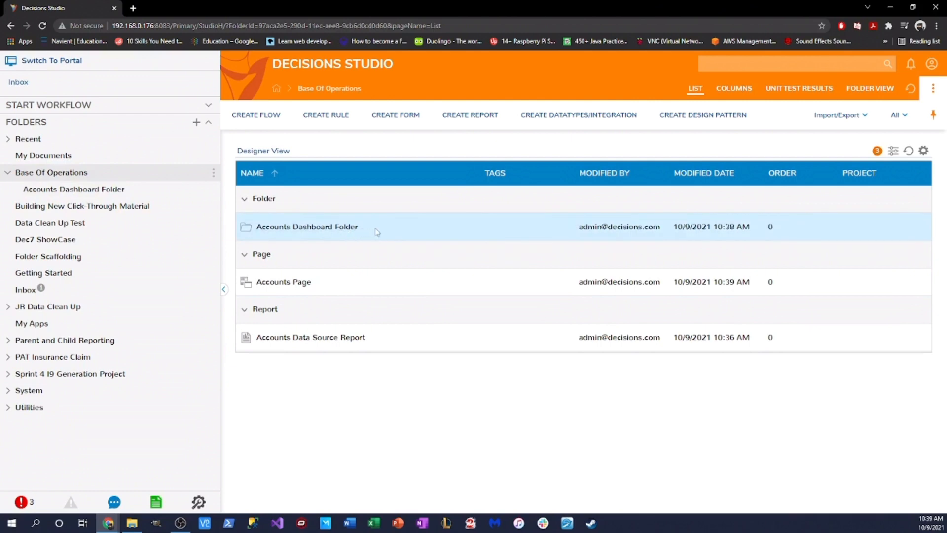
right_click(347, 228)
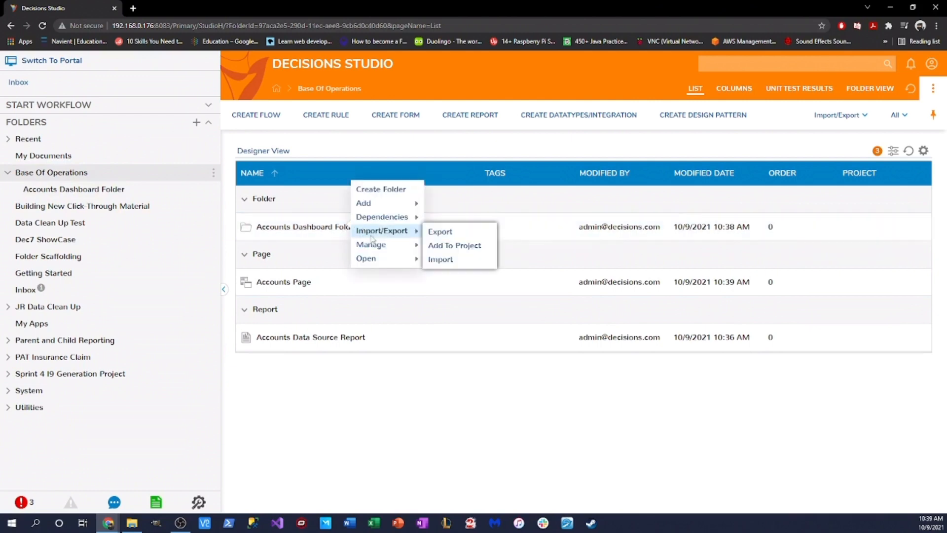
mouse_move(376, 245)
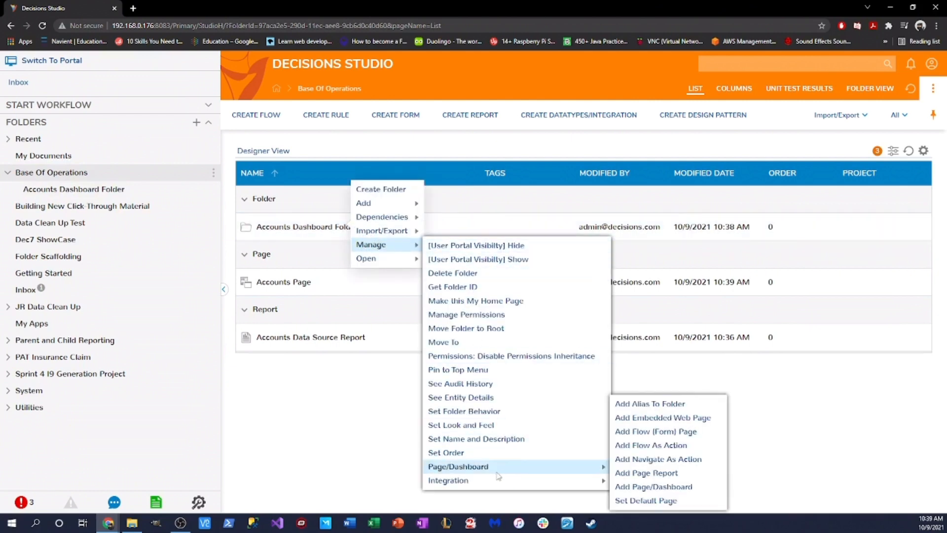
mouse_move(518, 480)
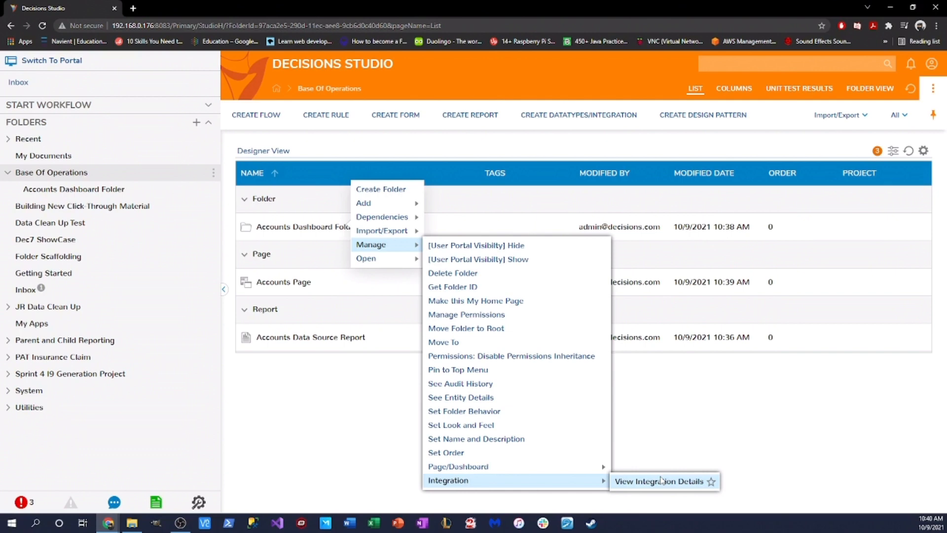
Step: Open View Integration Details, choose AdminSession setup, and select the generated URL
left_click(666, 478)
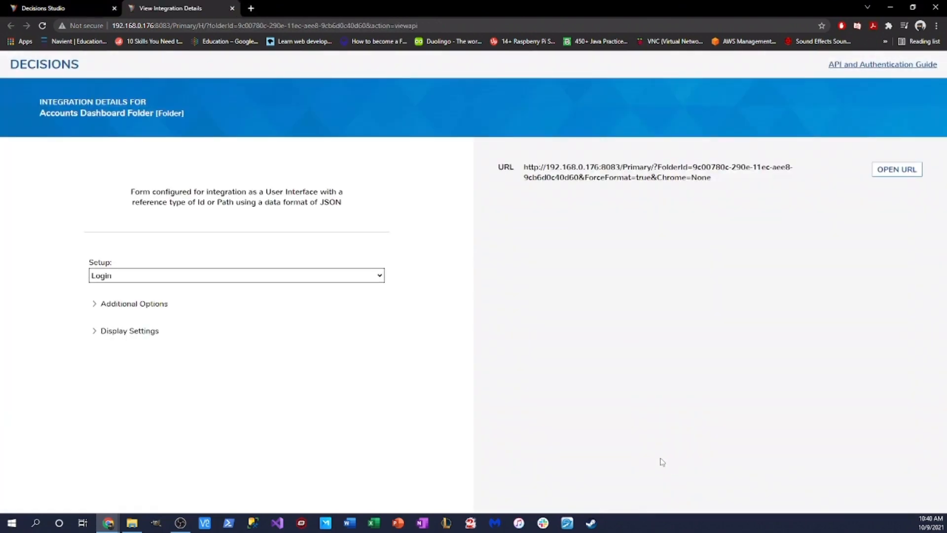
left_click(377, 276)
left_click(179, 334)
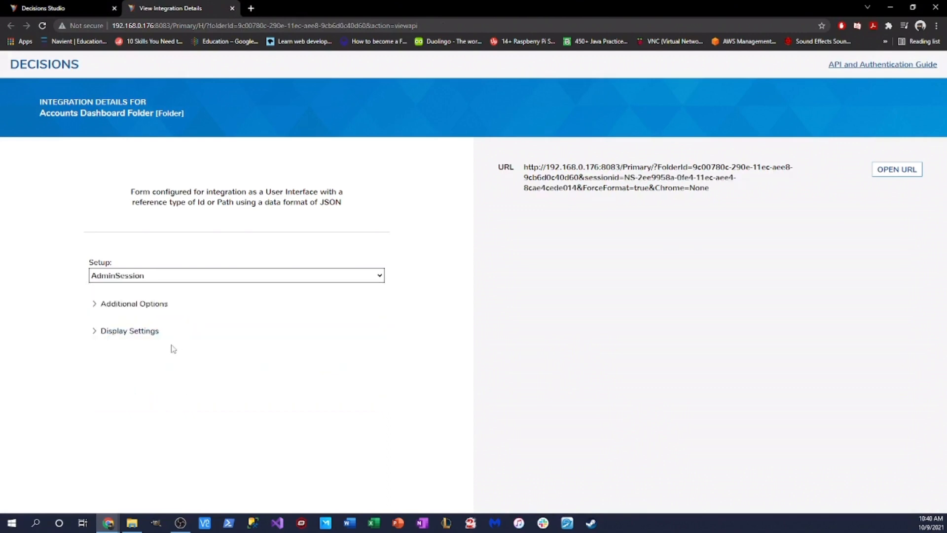
left_click_drag(526, 167, 740, 199)
key("ctrl+c")
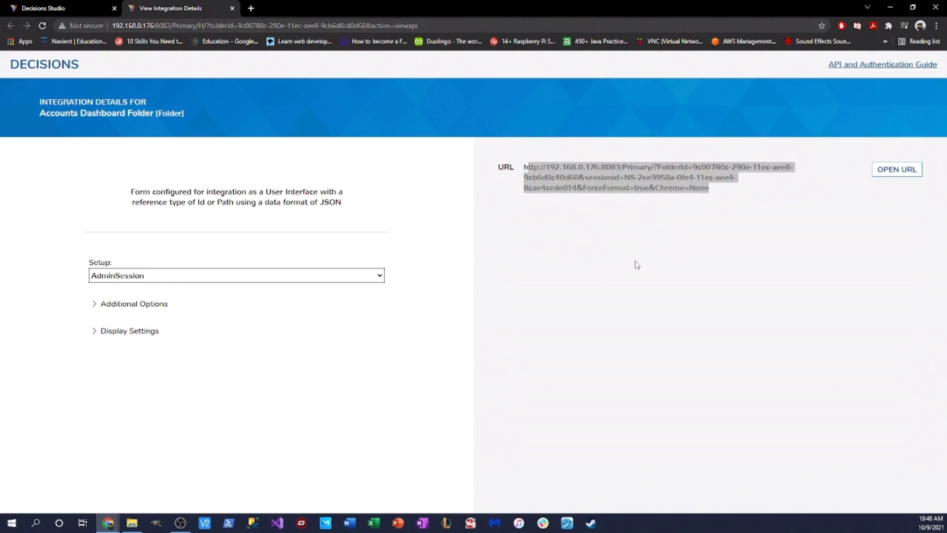
Step: Try opening the integration URL, pasting it into a new tab, and close the failed search tab
left_click(895, 170)
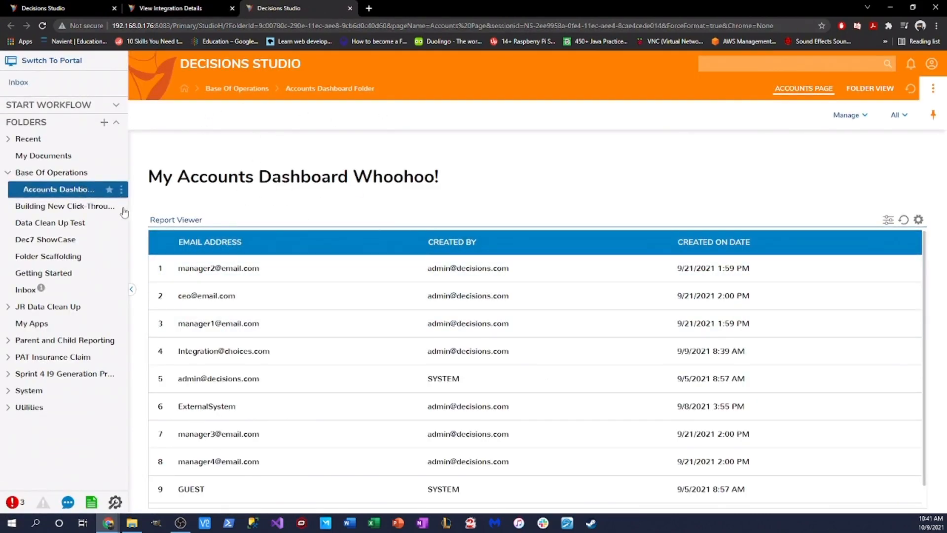
left_click(369, 8)
key("ctrl+v")
key("Return")
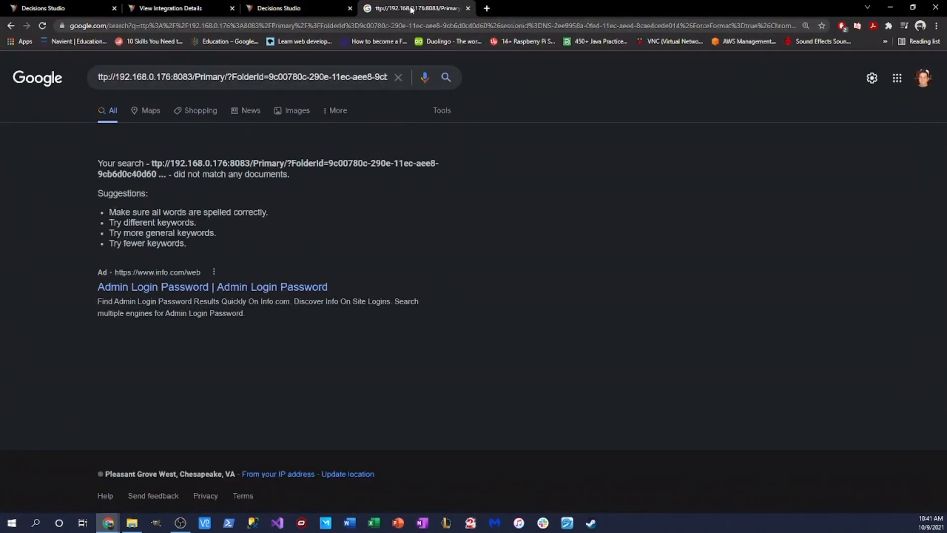
left_click(467, 9)
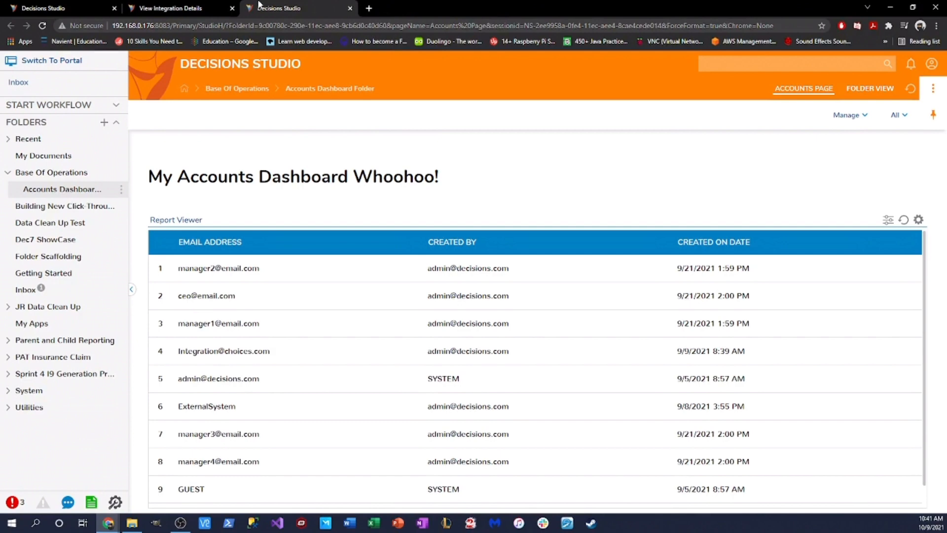
Step: Reselect the whole integration URL and load it in a new browser tab
left_click(122, 190)
left_click(349, 9)
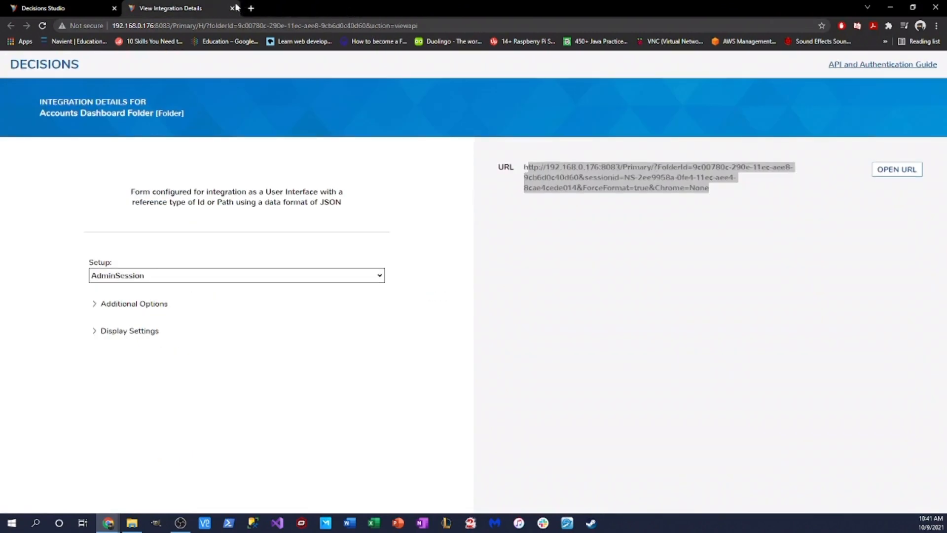
left_click_drag(526, 167, 712, 194)
key("ctrl+c")
left_click(251, 8)
key("ctrl+v")
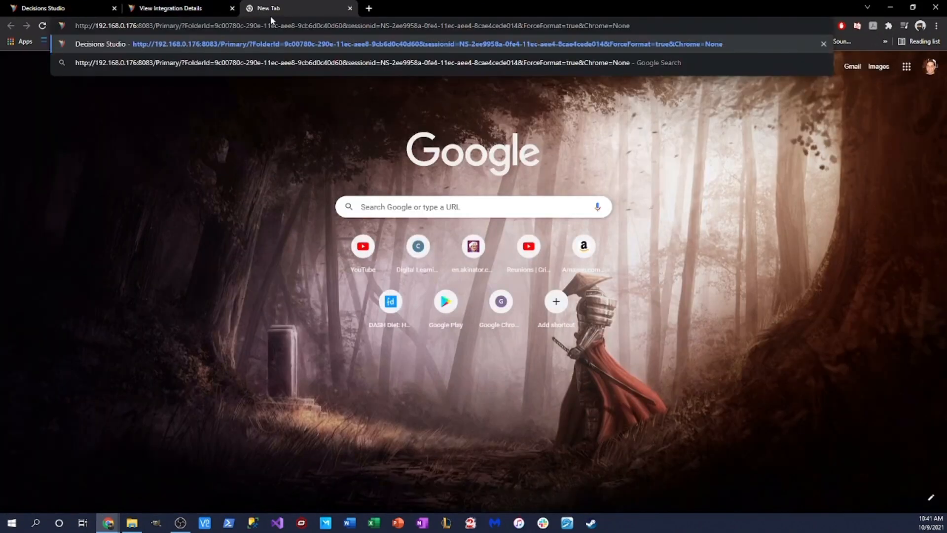
key("Return")
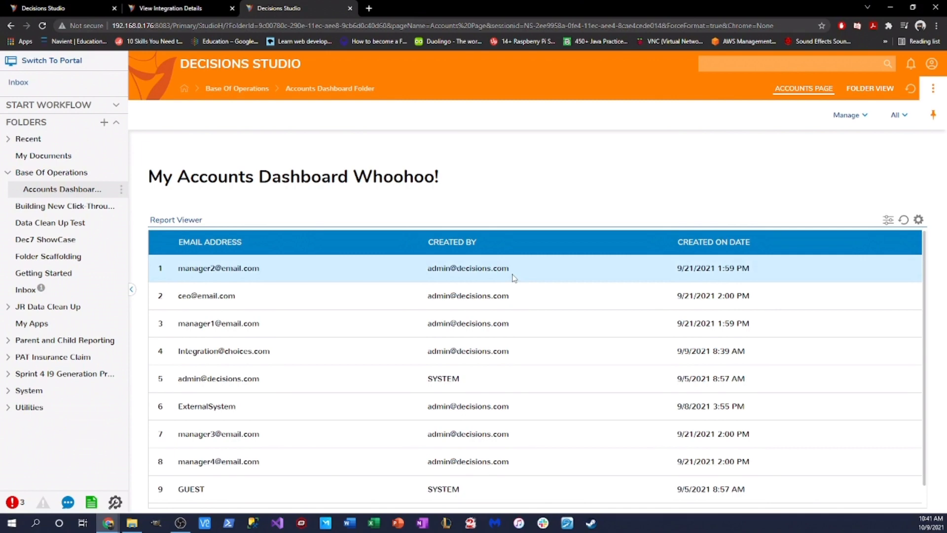
Step: Move the Accounts Dashboard Folder to the root level
left_click(120, 189)
mouse_move(178, 211)
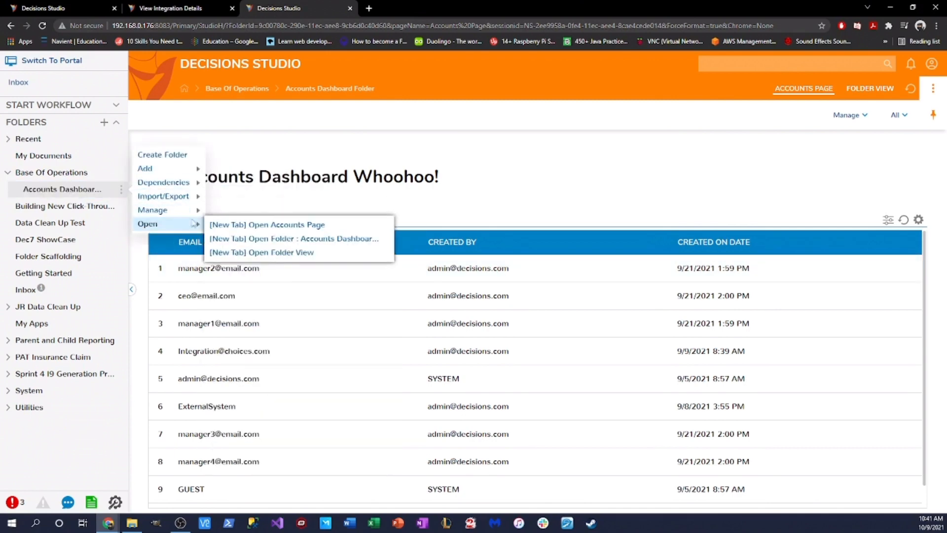
left_click(269, 269)
left_click(552, 310)
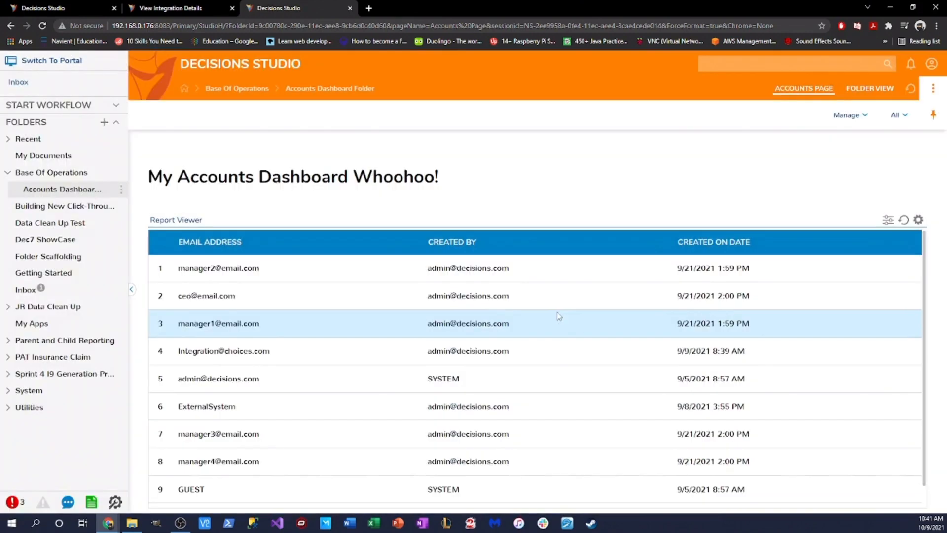
Step: Open the folder and look at its actions in both the portal and Studio views
left_click(102, 176)
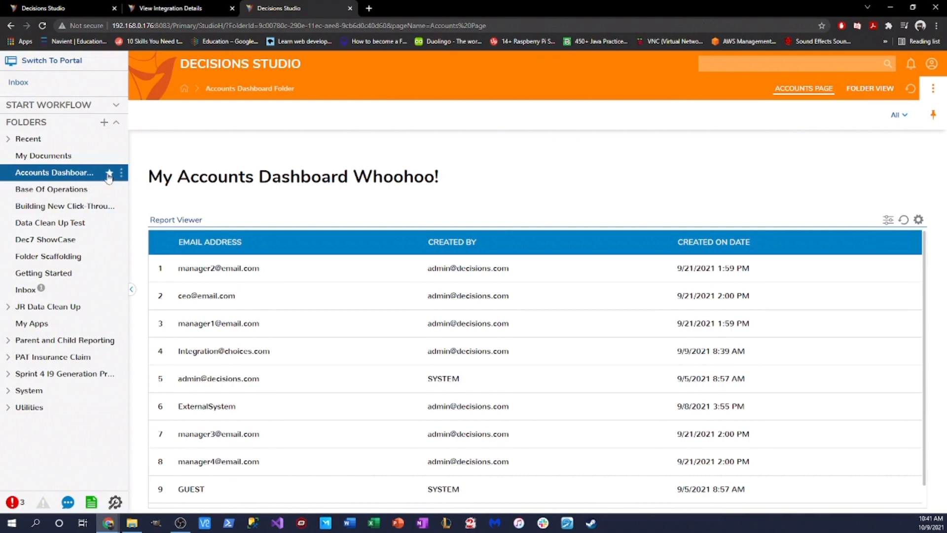
left_click(122, 173)
mouse_move(165, 196)
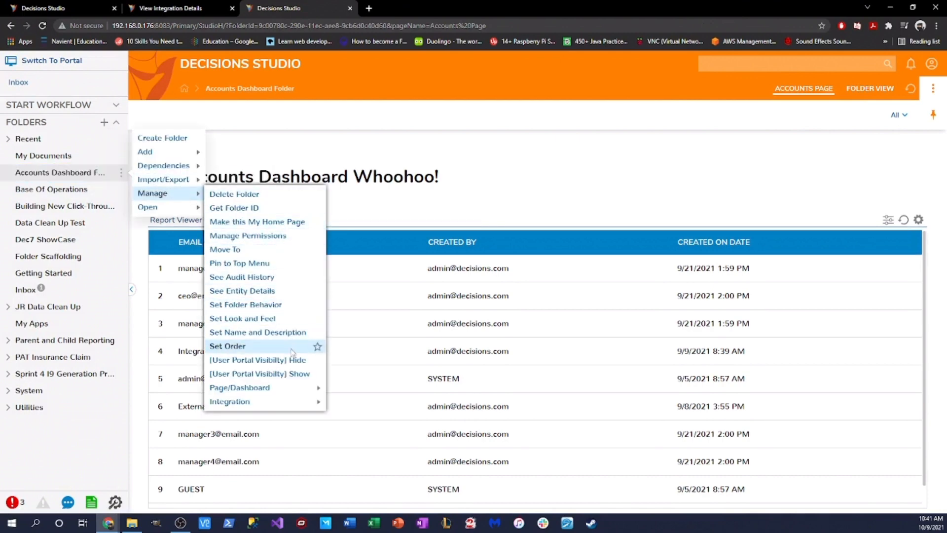
left_click(284, 376)
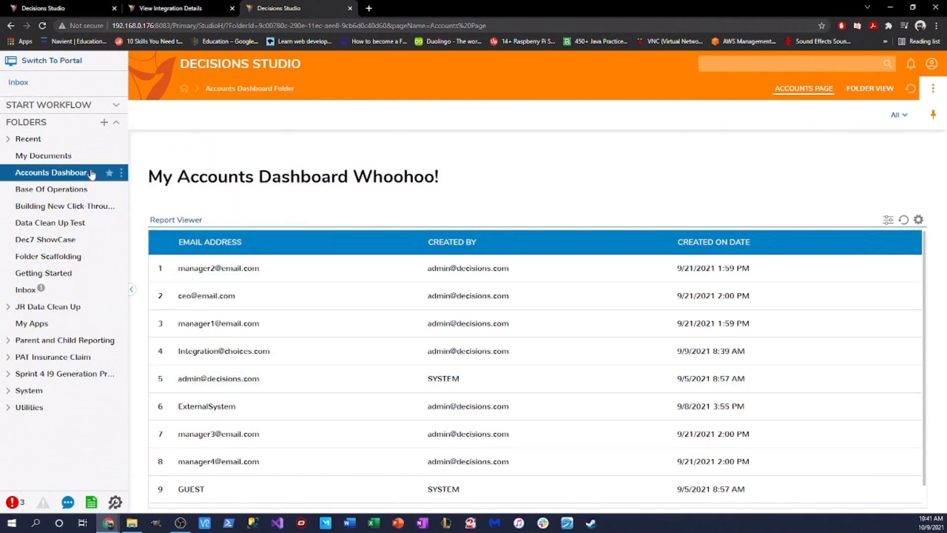
left_click(113, 70)
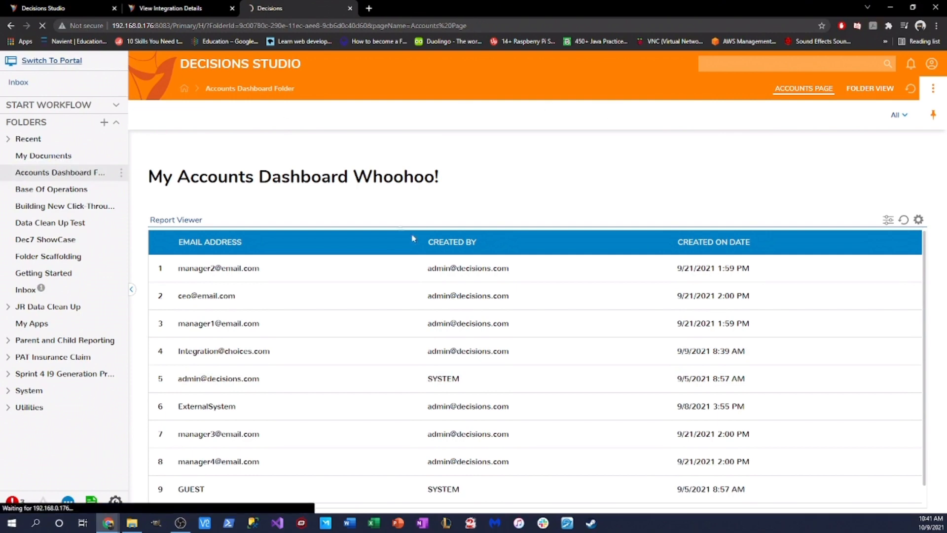
left_click(122, 173)
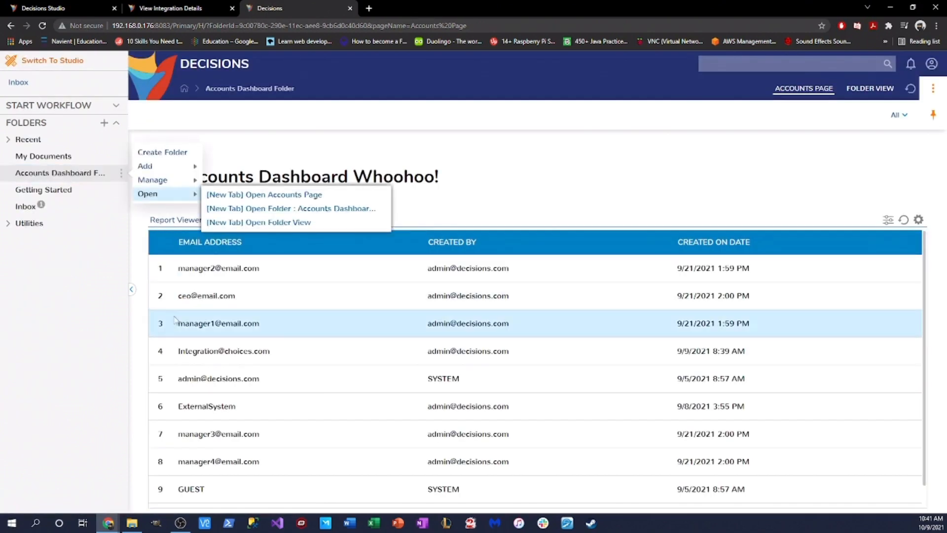
mouse_move(186, 186)
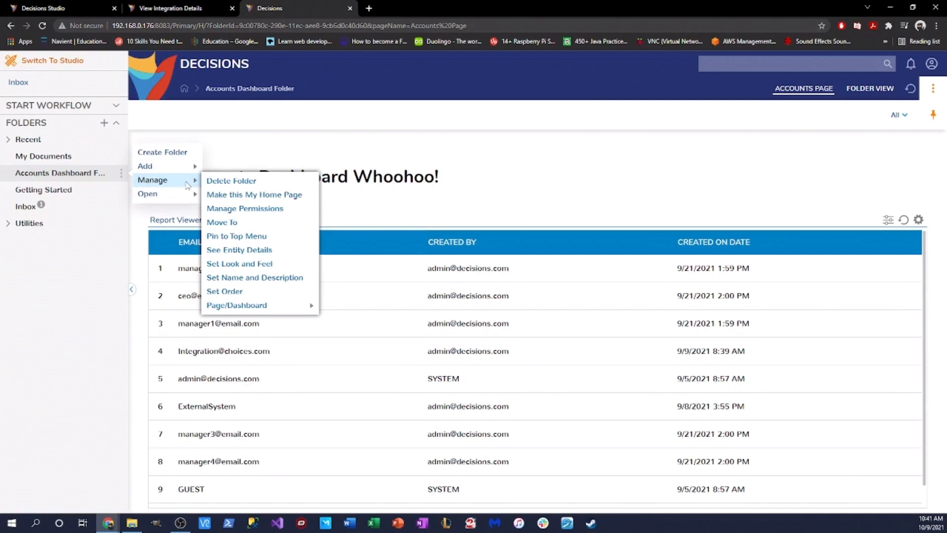
left_click(58, 61)
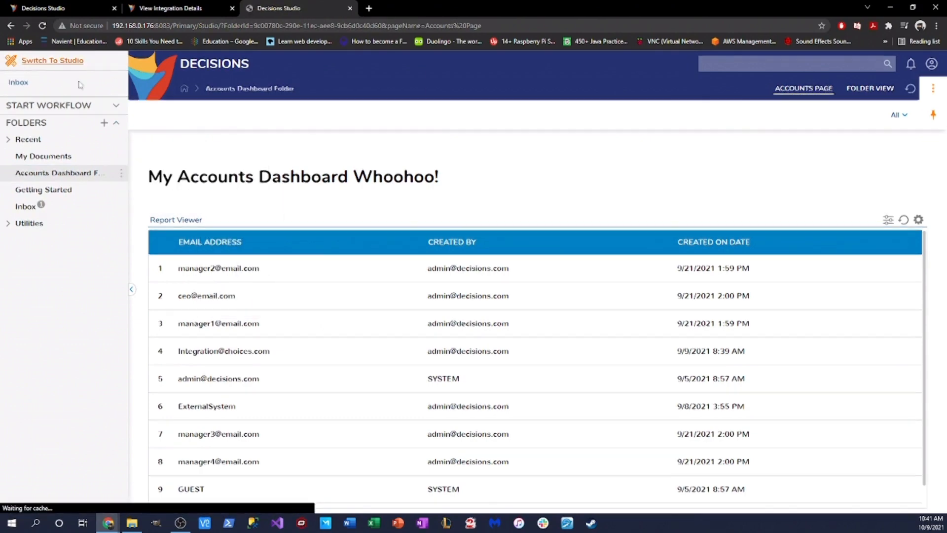
Step: Export the Accounts Dashboard Folder, then add it to and remove it from favorites
left_click(121, 173)
mouse_move(170, 180)
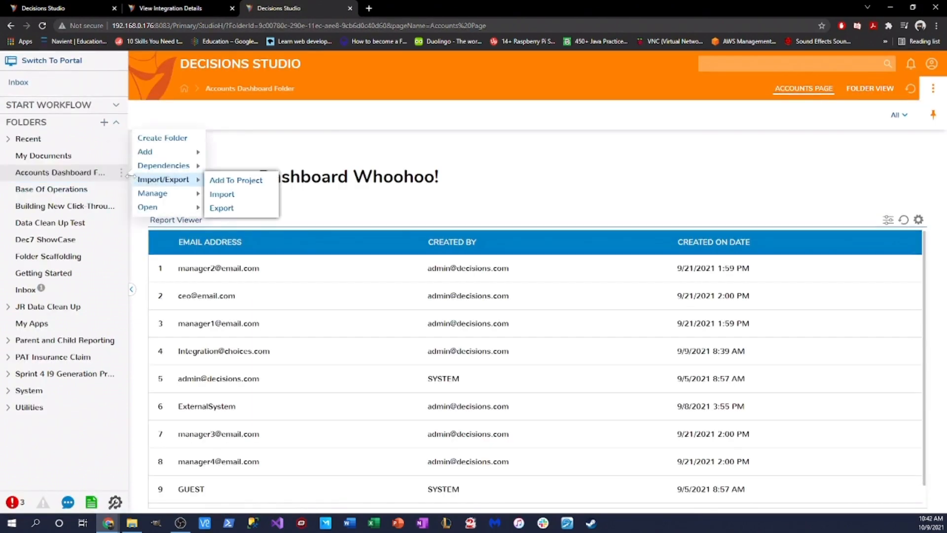
left_click(220, 207)
left_click_drag(158, 180, 159, 180)
left_click(140, 173)
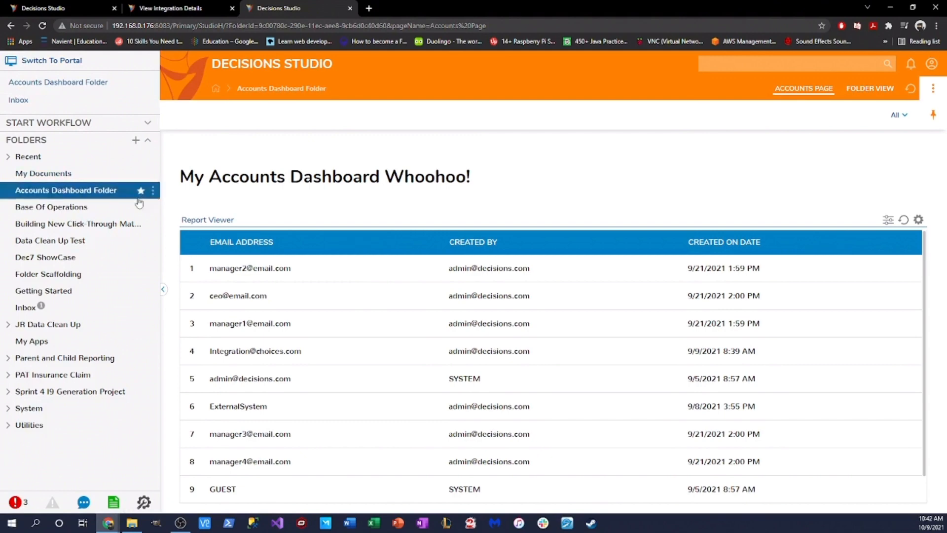
left_click(140, 191)
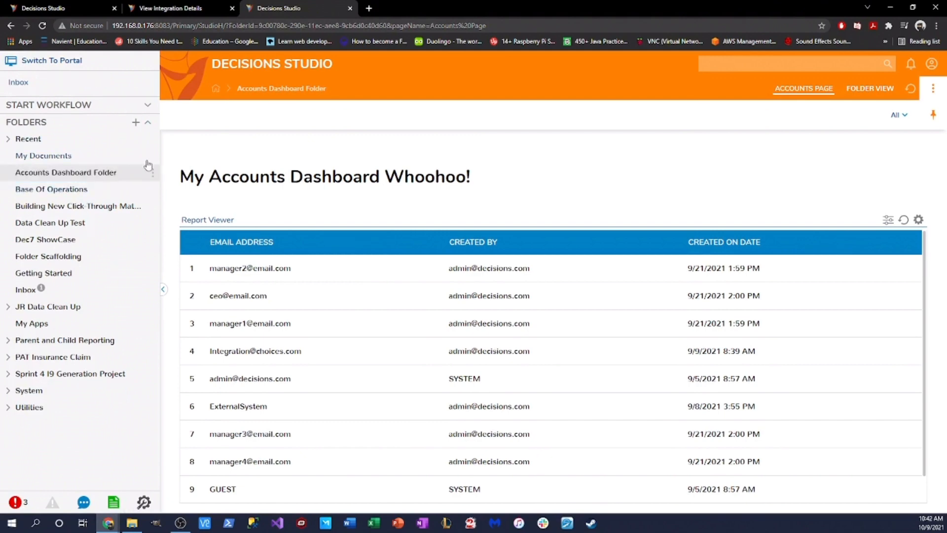
Step: Choose Manage > Integration > View Integration Details for the Accounts Dashboard Folder
left_click(153, 172)
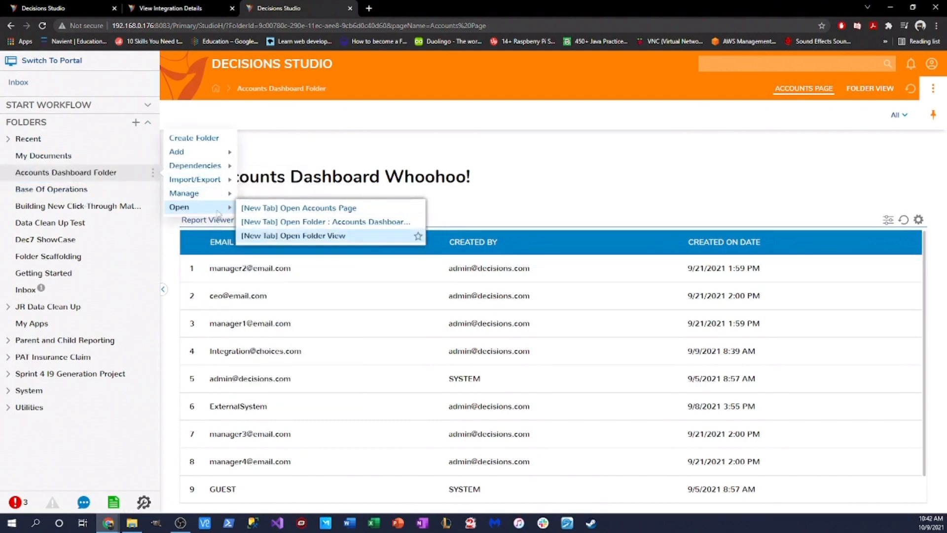
mouse_move(197, 192)
mouse_move(348, 403)
left_click(377, 403)
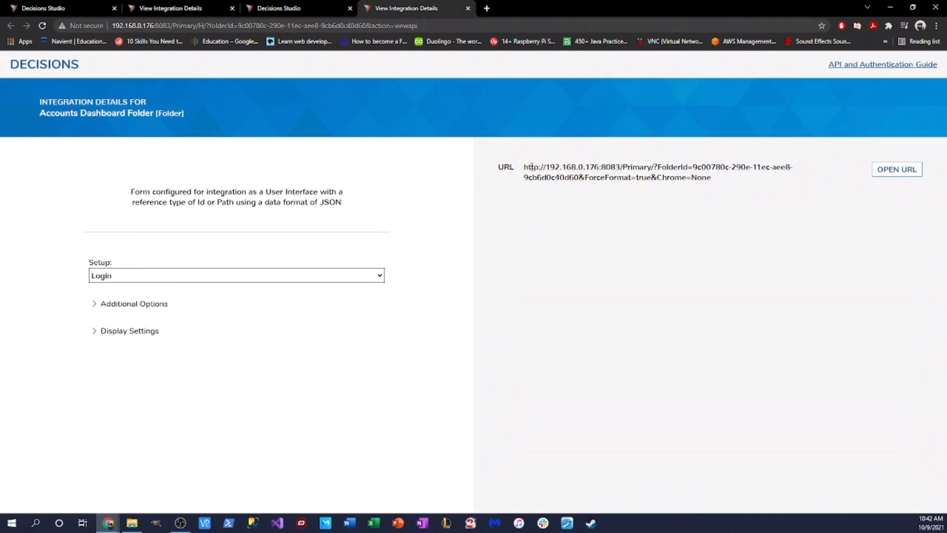
Step: Select the integration URL and open it in a new tab
left_click_drag(525, 167, 751, 195)
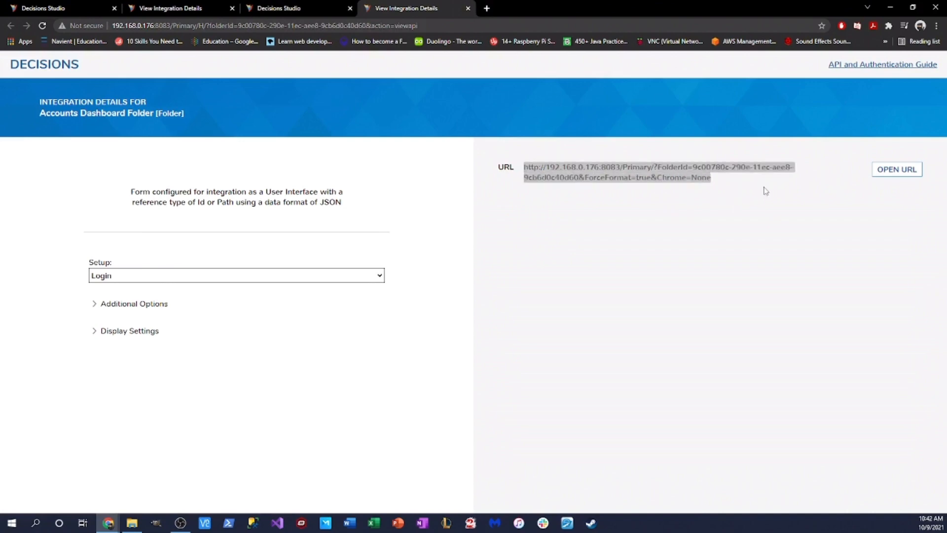
left_click(897, 170)
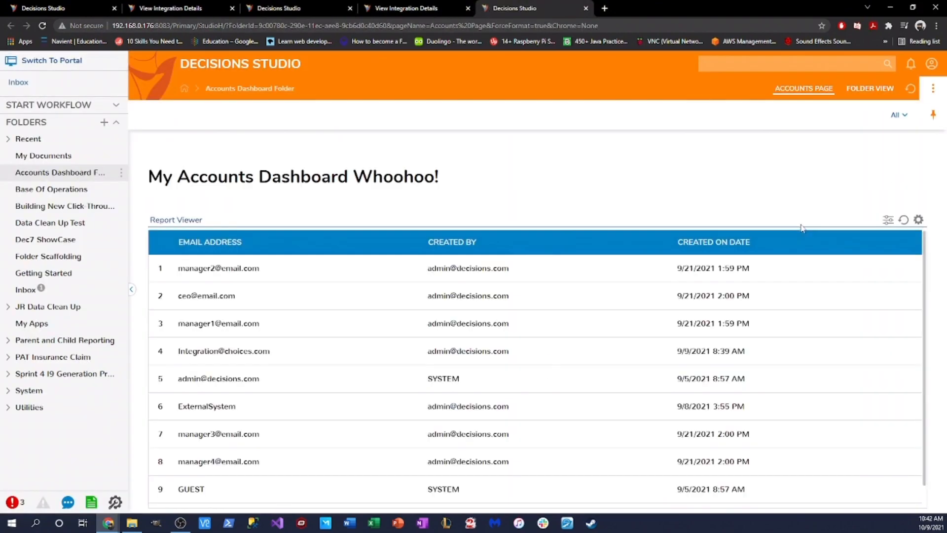
left_click_drag(129, 173, 187, 174)
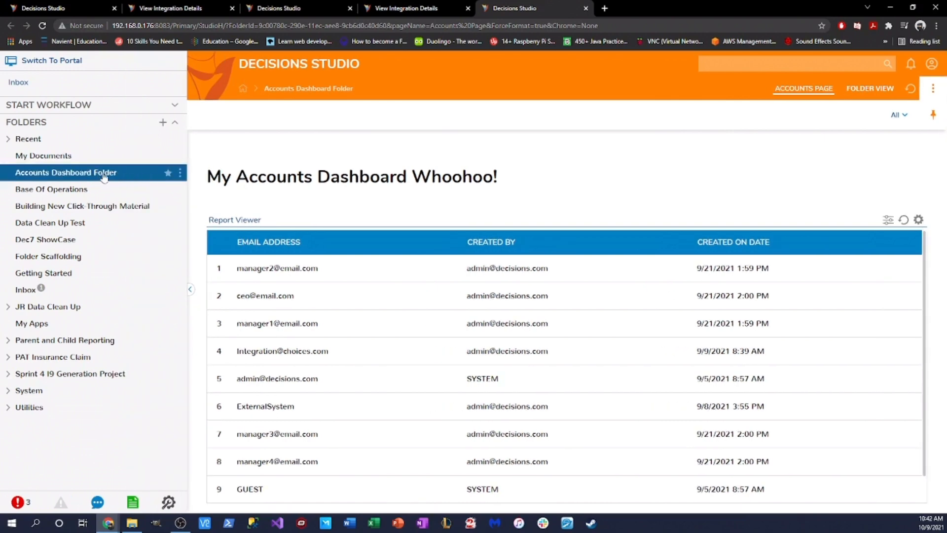
Step: Switch the new tab to the portal, browse the folder's options, then return to Studio
left_click(99, 62)
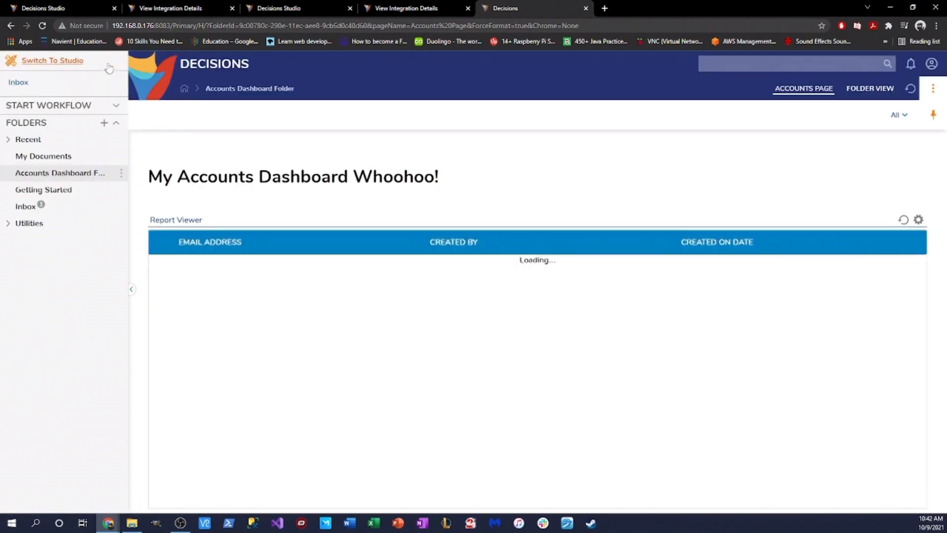
left_click_drag(129, 189, 172, 190)
left_click(166, 174)
mouse_move(202, 181)
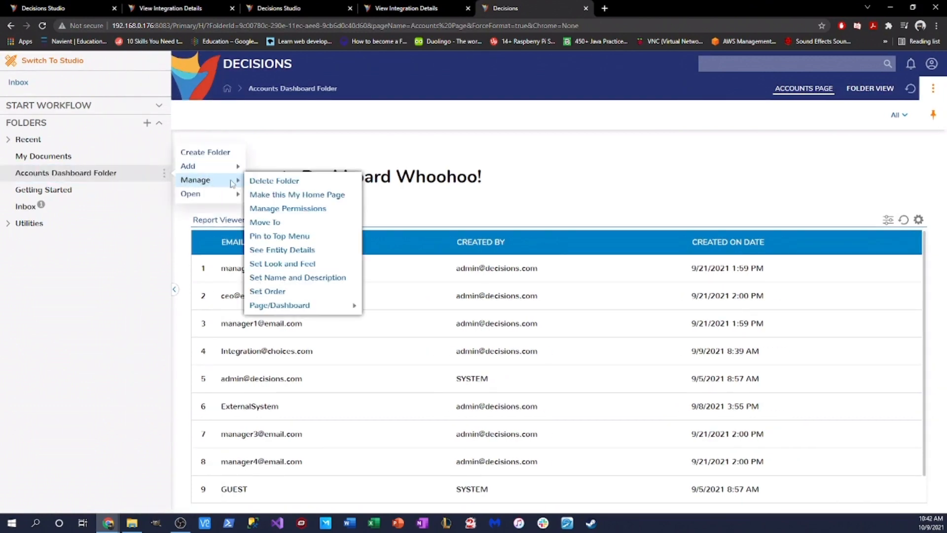
mouse_move(335, 310)
left_click(69, 60)
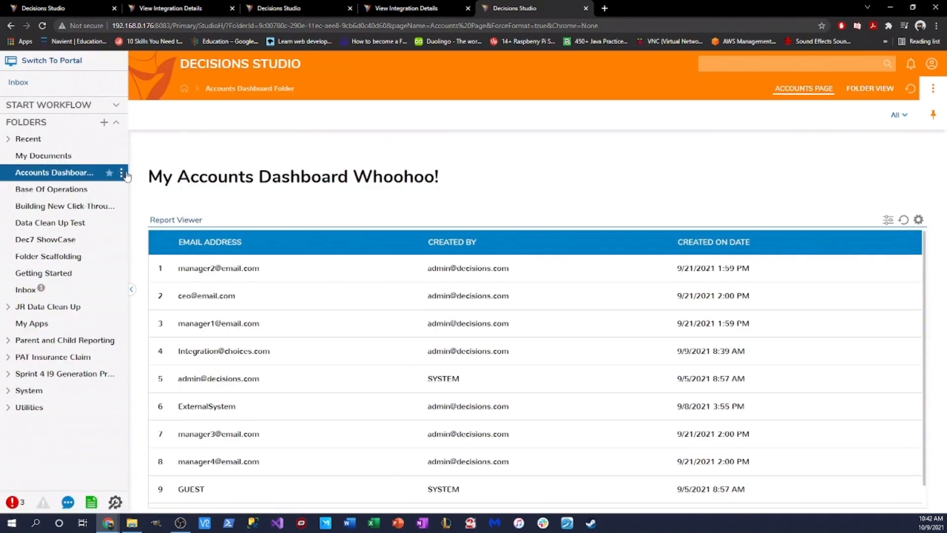
Step: Open the Accounts Dashboard Folder's integration details in a new tab
left_click(121, 172)
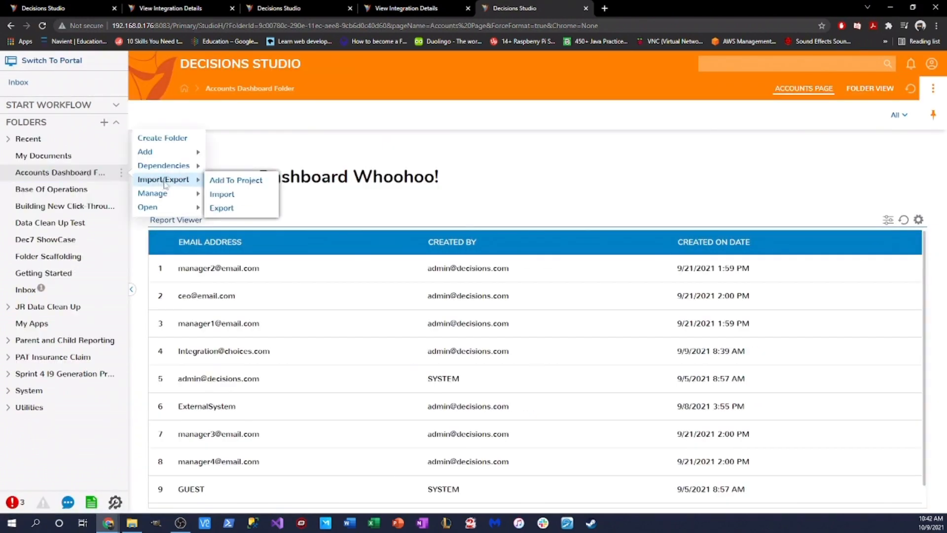
mouse_move(163, 193)
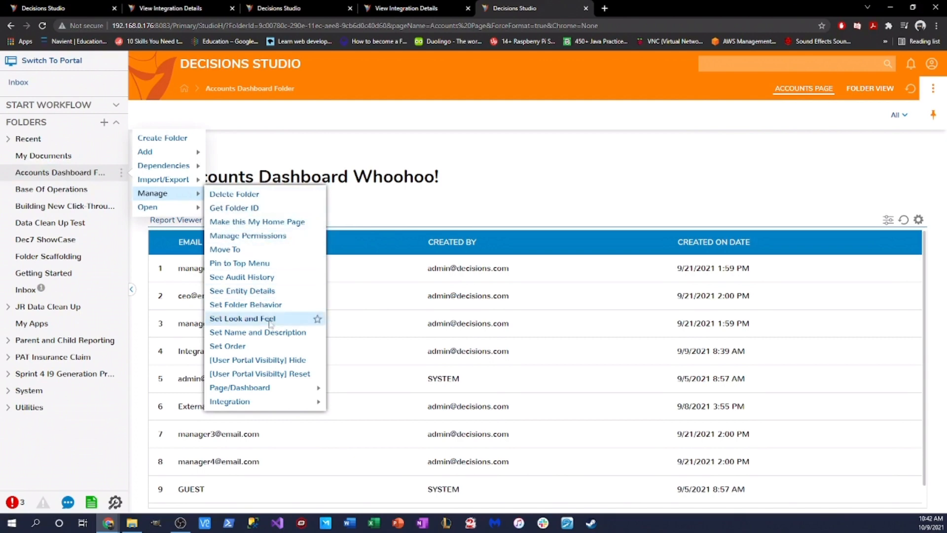
mouse_move(257, 405)
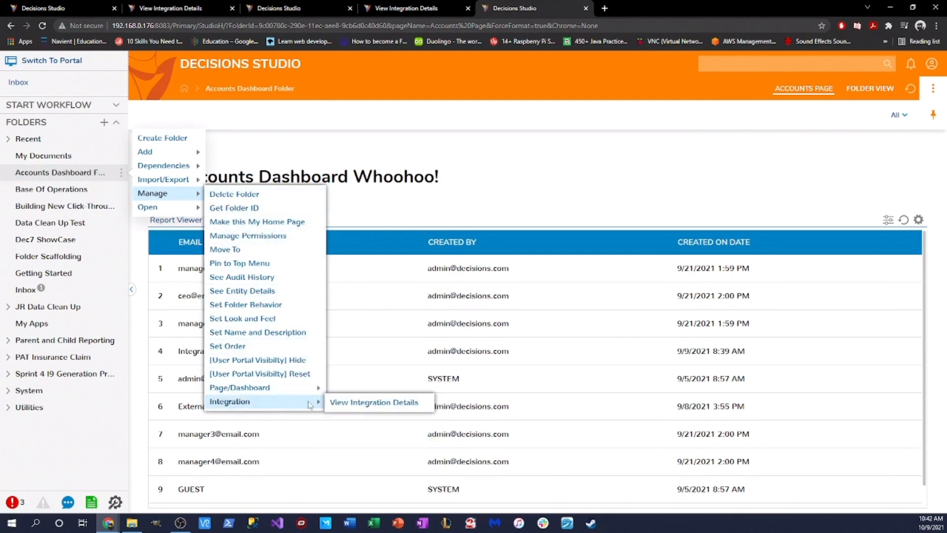
left_click(367, 403)
Step: Set Setup to AdminSession and Chrome to Off, open the chromeless URL, then close it
left_click(377, 277)
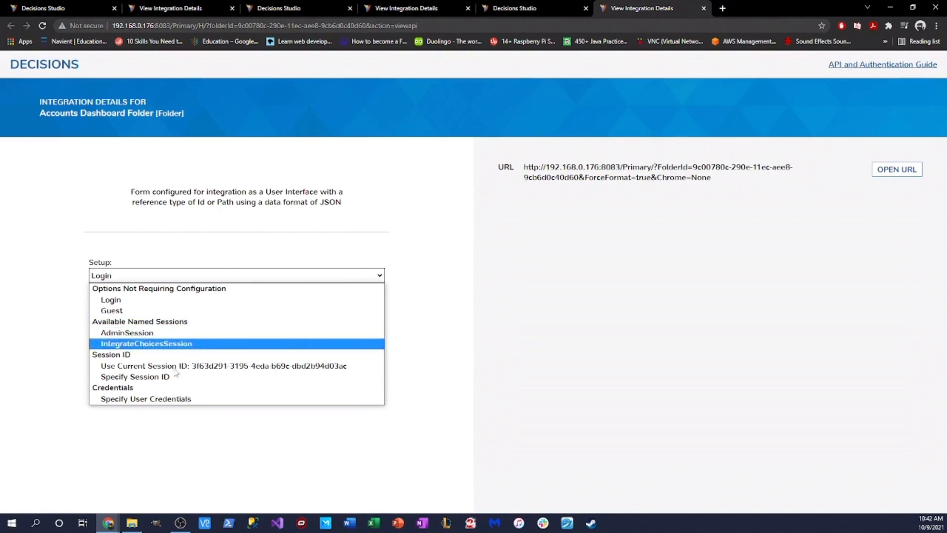
left_click(148, 332)
left_click(113, 330)
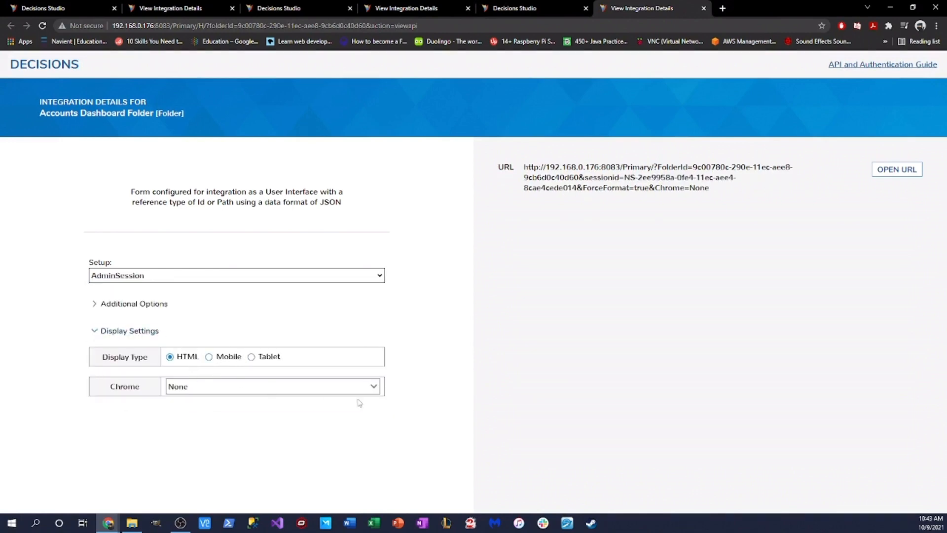
left_click(372, 388)
left_click(186, 278)
left_click(99, 303)
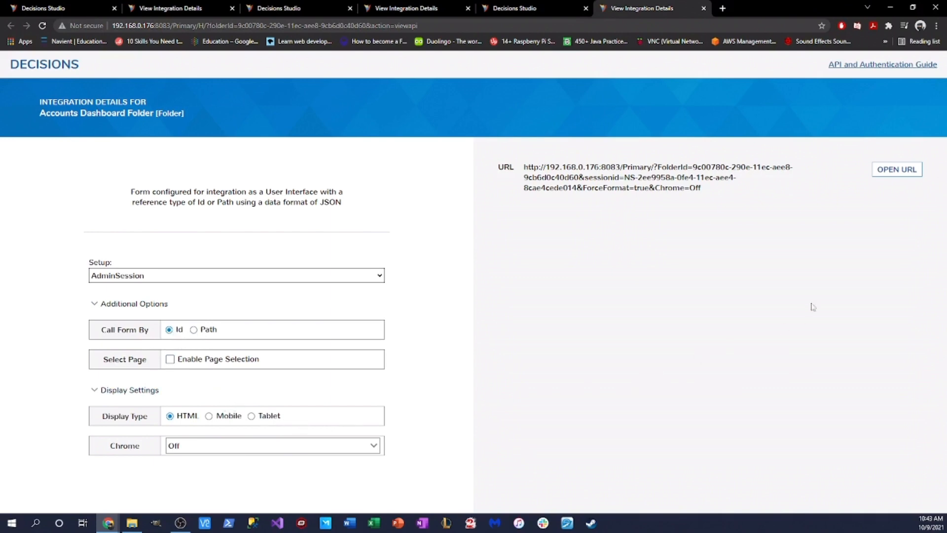
left_click(895, 170)
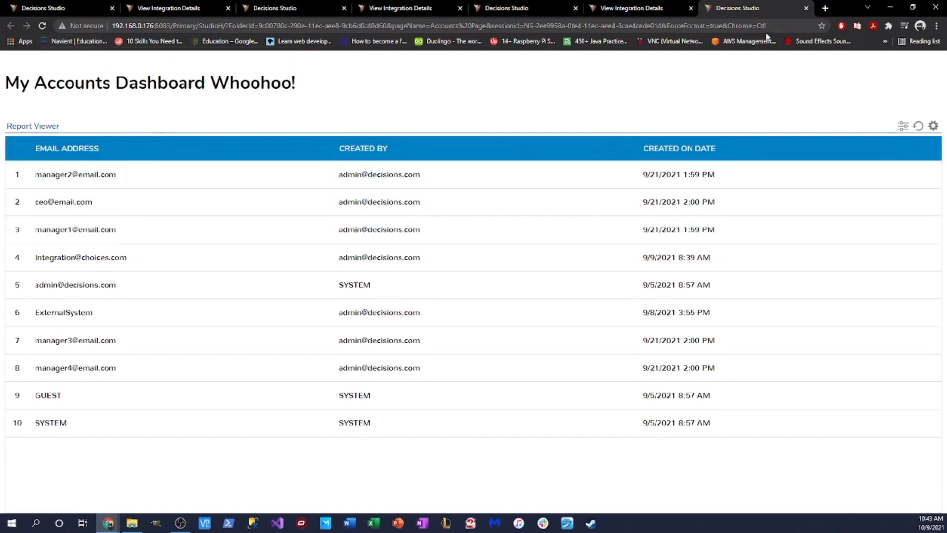
left_click(806, 8)
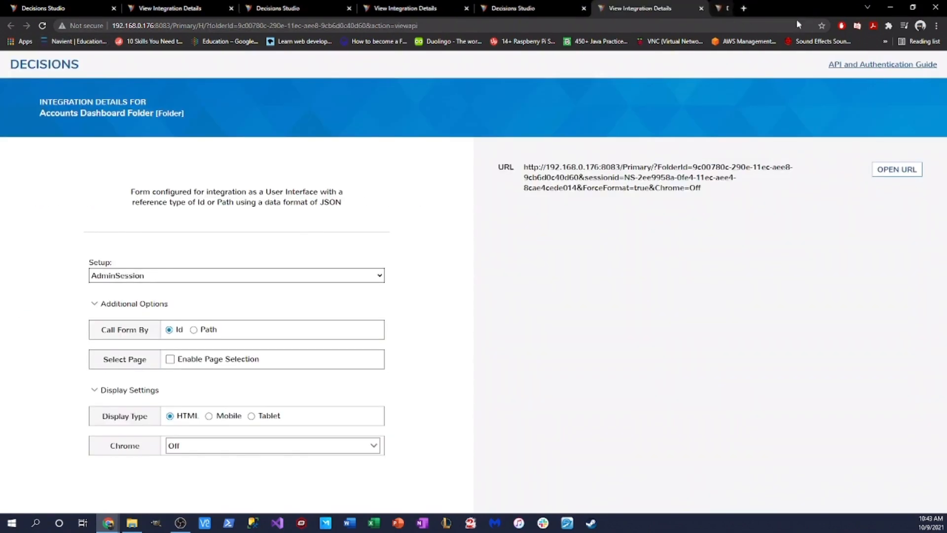
Step: Close the integration tab and review the Accounts Data Source Report's integration types without changes
left_click(703, 8)
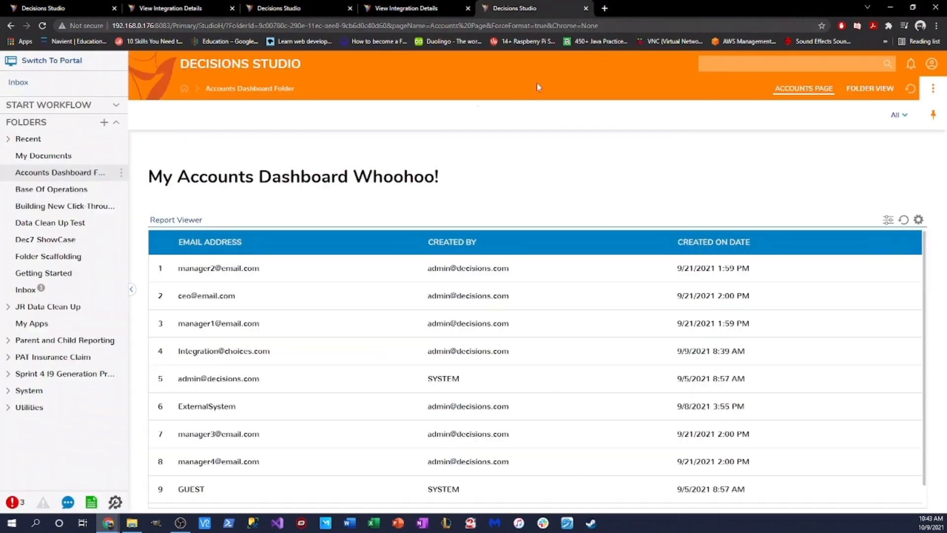
left_click(42, 191)
left_click(208, 288)
left_click(732, 103)
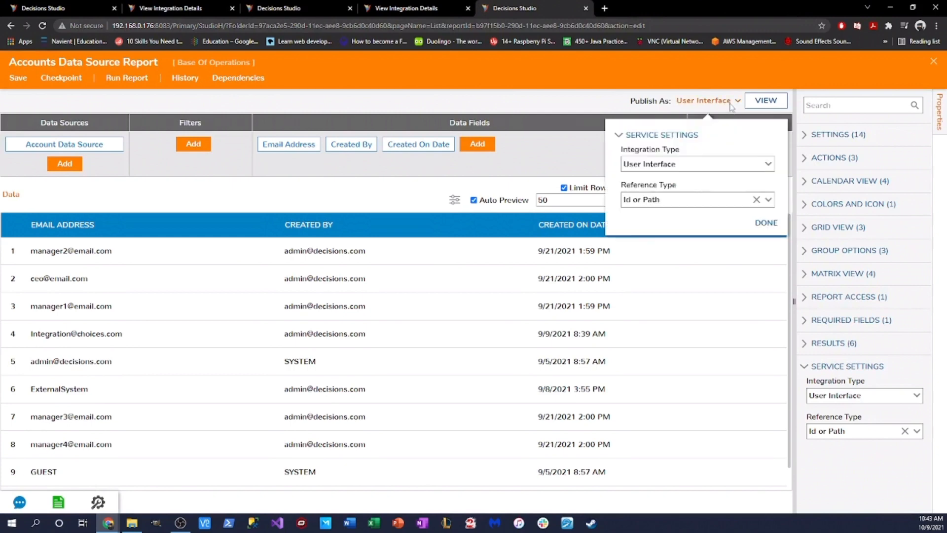
left_click(758, 165)
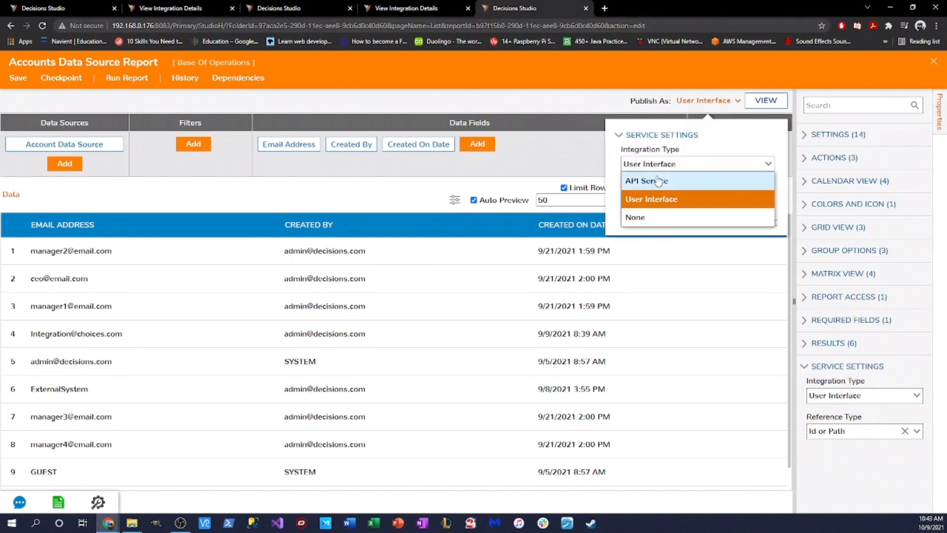
left_click(932, 63)
left_click(933, 61)
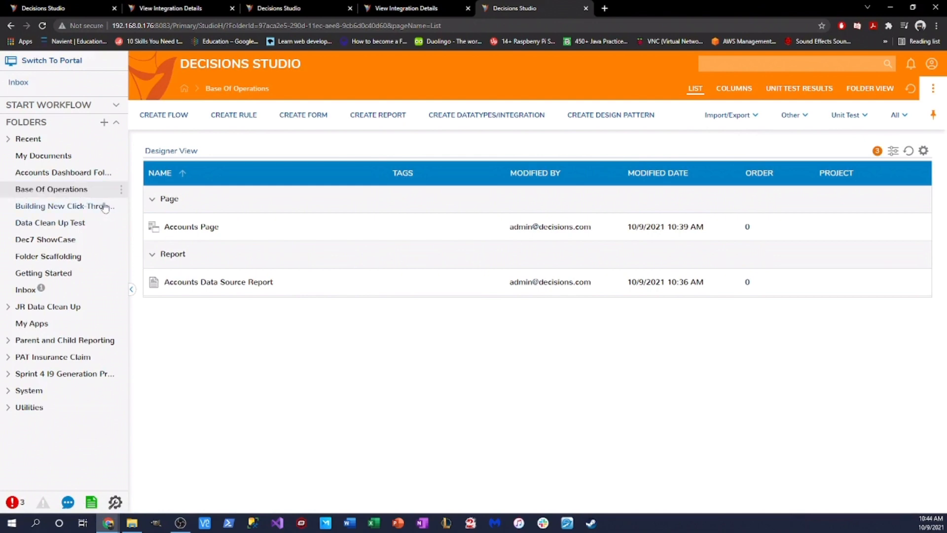
Step: Open integration details for Accounts Dashboard Folder and switch Chrome to Off, keeping Login setup
left_click(82, 174)
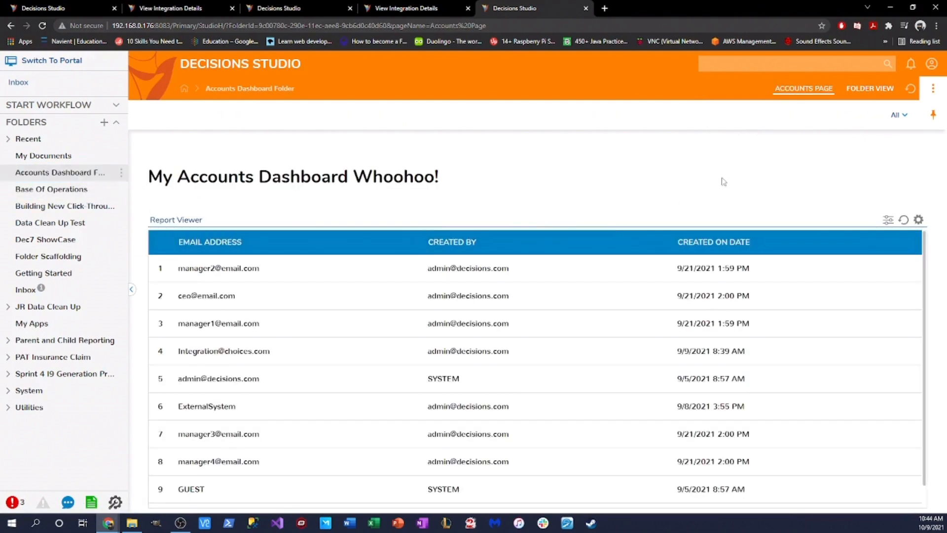
left_click(121, 175)
mouse_move(182, 197)
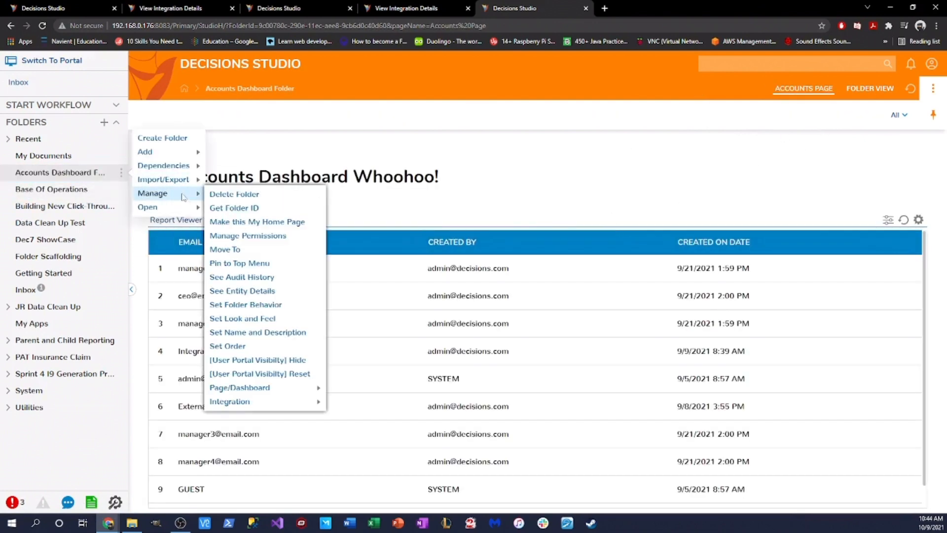
mouse_move(296, 401)
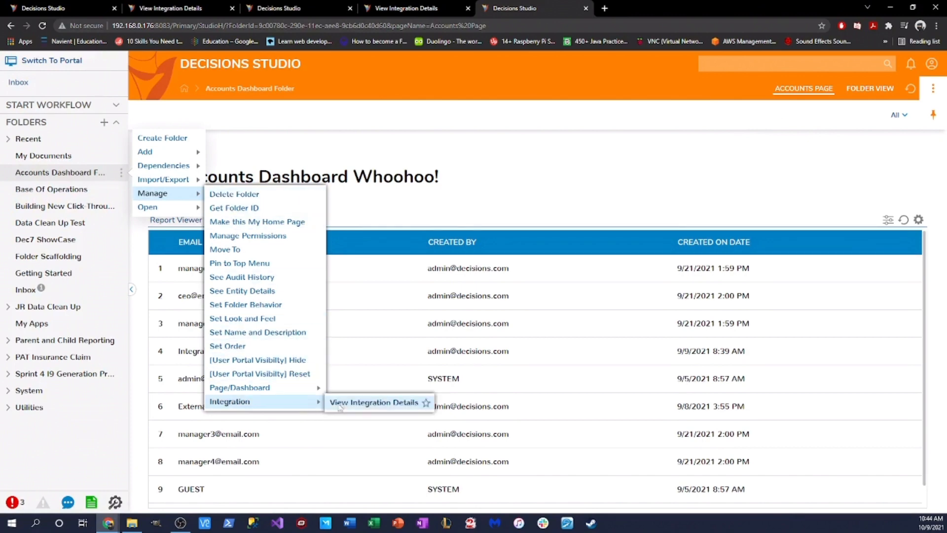
left_click(399, 403)
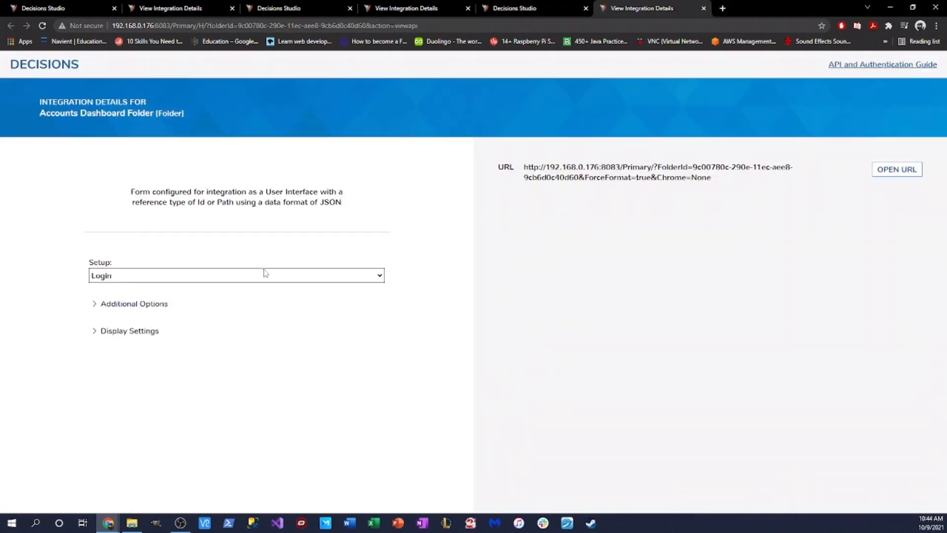
left_click(107, 337)
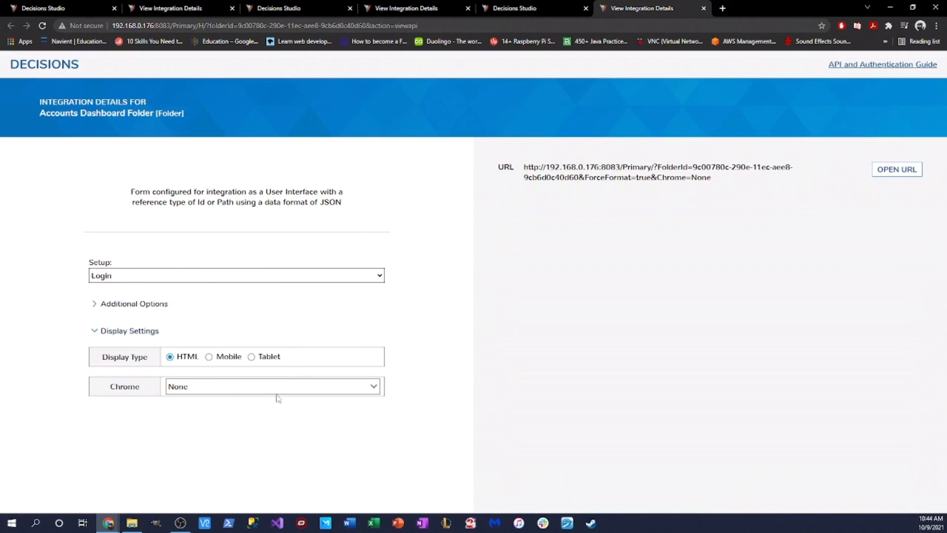
left_click(375, 395)
left_click(197, 279)
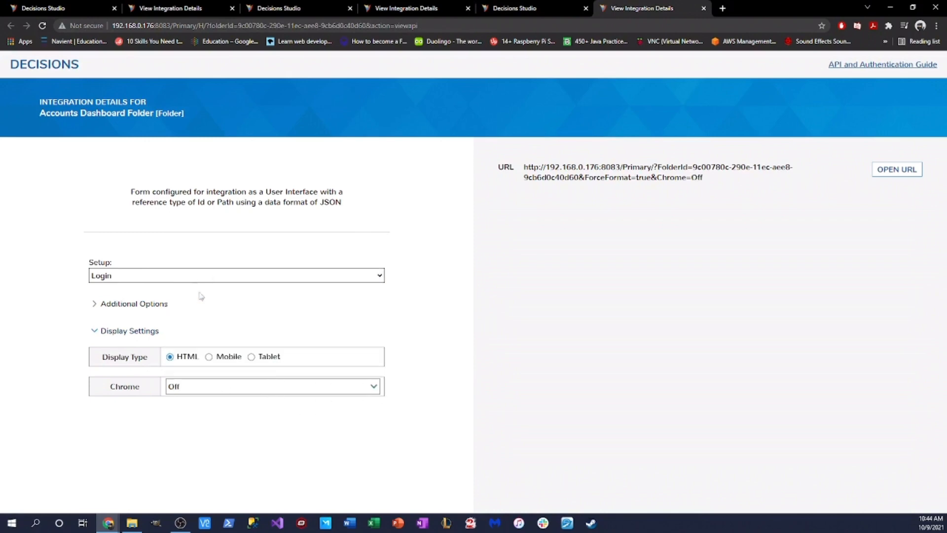